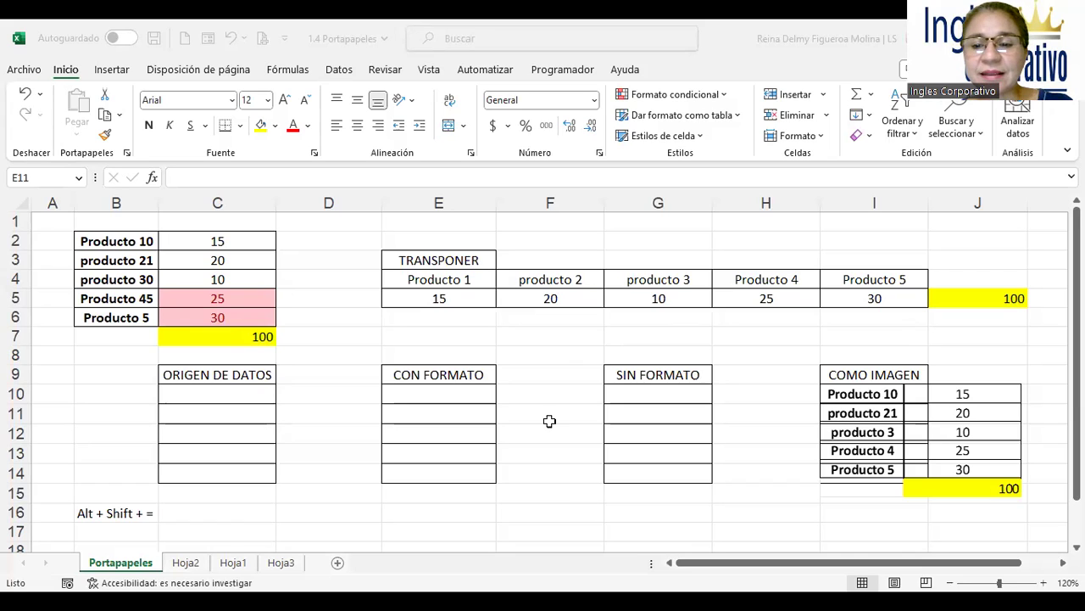
{"action": "left_click", "coordinate": [876, 161]}
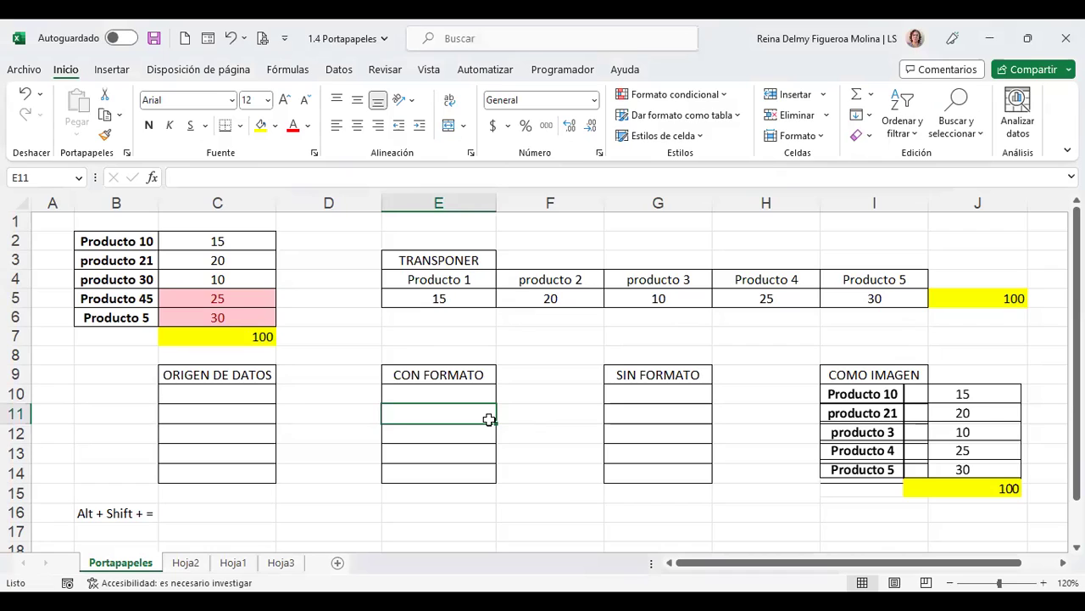
{"action": "left_click", "coordinate": [327, 336]}
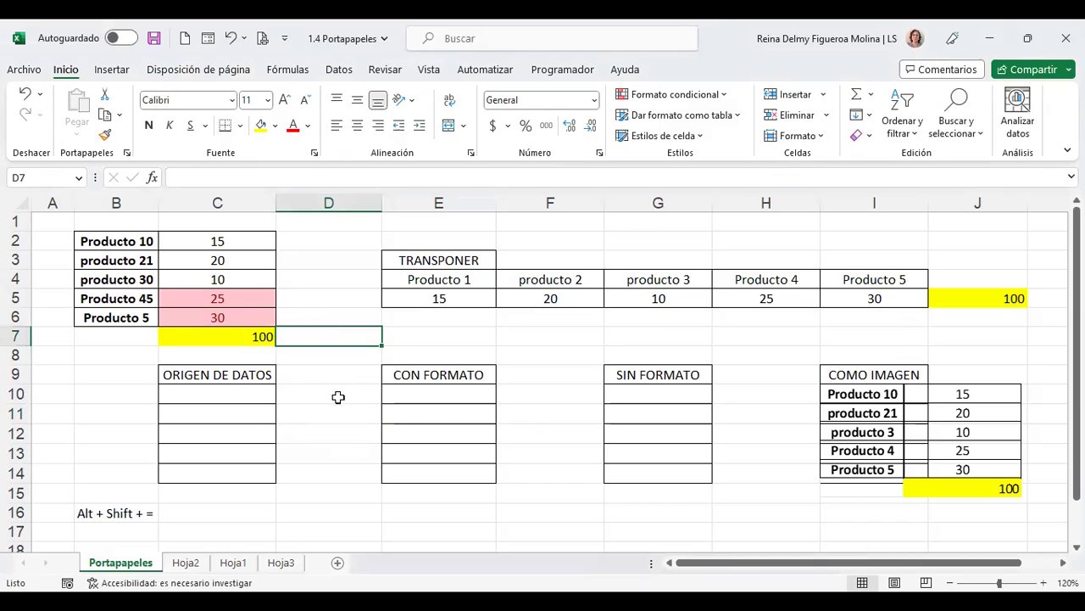
{"action": "left_click_drag", "start_coordinate": [146, 240], "coordinate": [230, 317]}
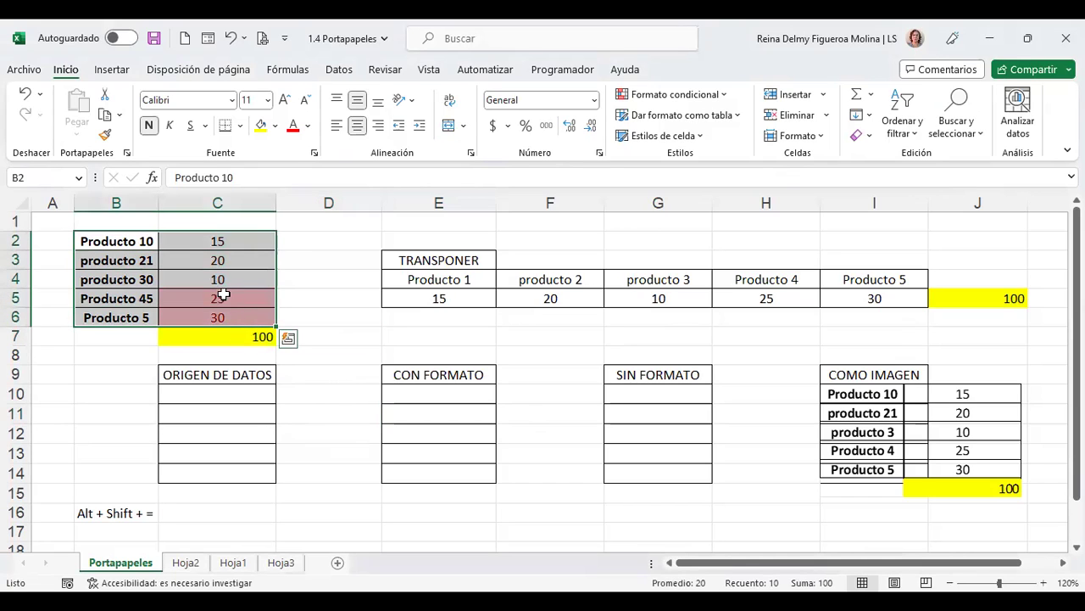
{"action": "left_click", "coordinate": [223, 294]}
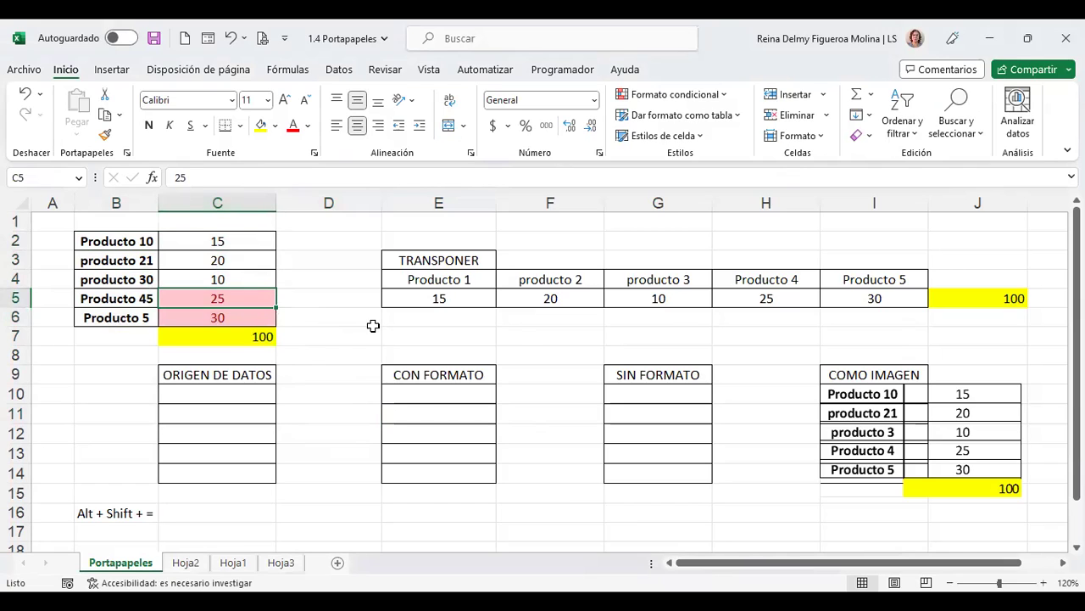
{"action": "left_click", "coordinate": [322, 304]}
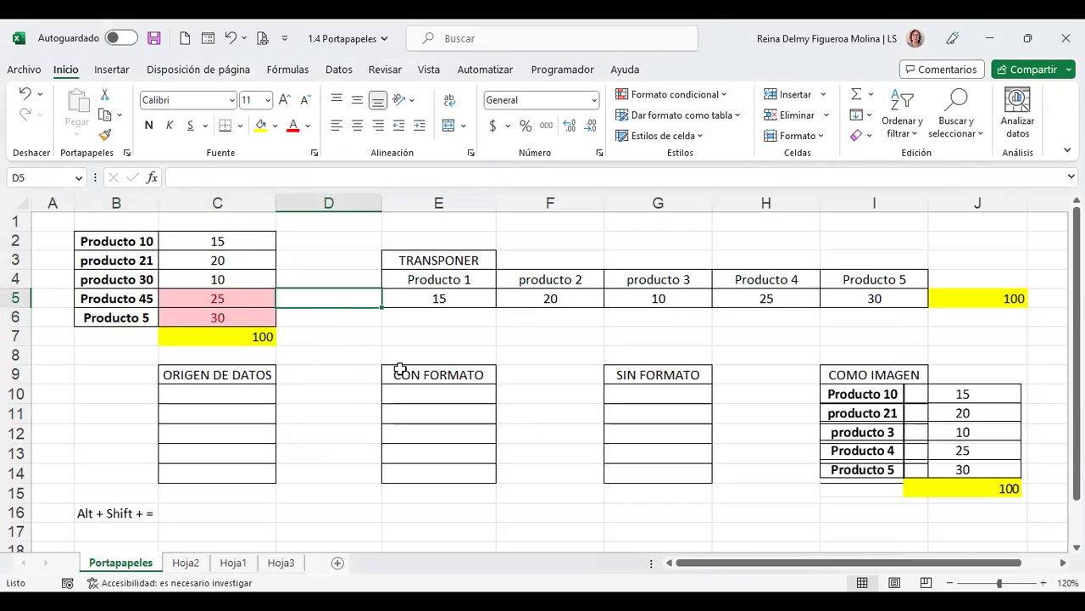
{"action": "left_click", "coordinate": [204, 297]}
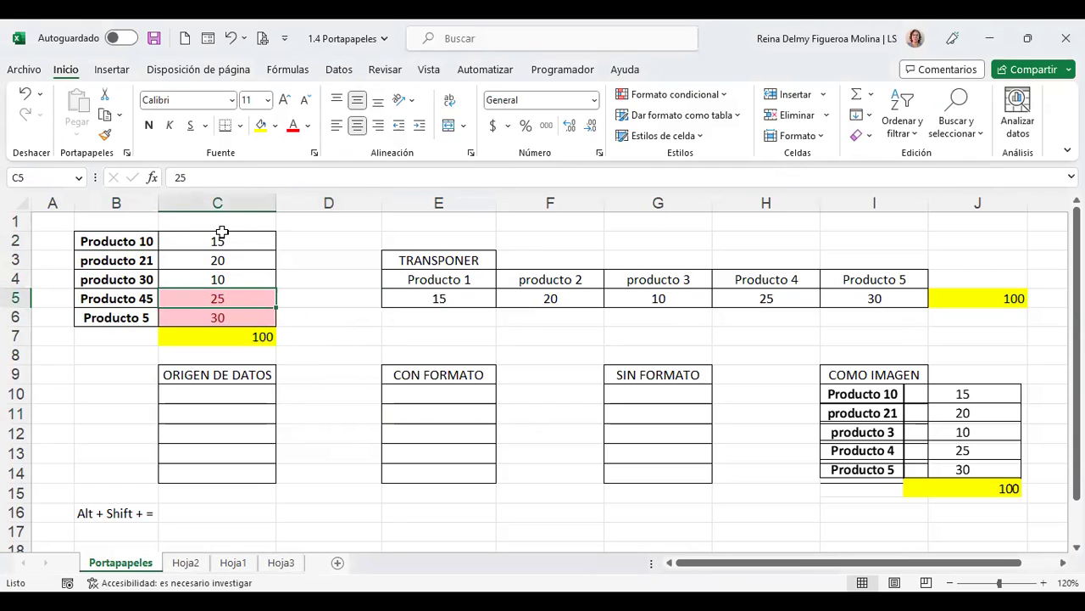
{"action": "left_click_drag", "start_coordinate": [217, 238], "coordinate": [223, 316]}
{"action": "left_click", "coordinate": [243, 299]}
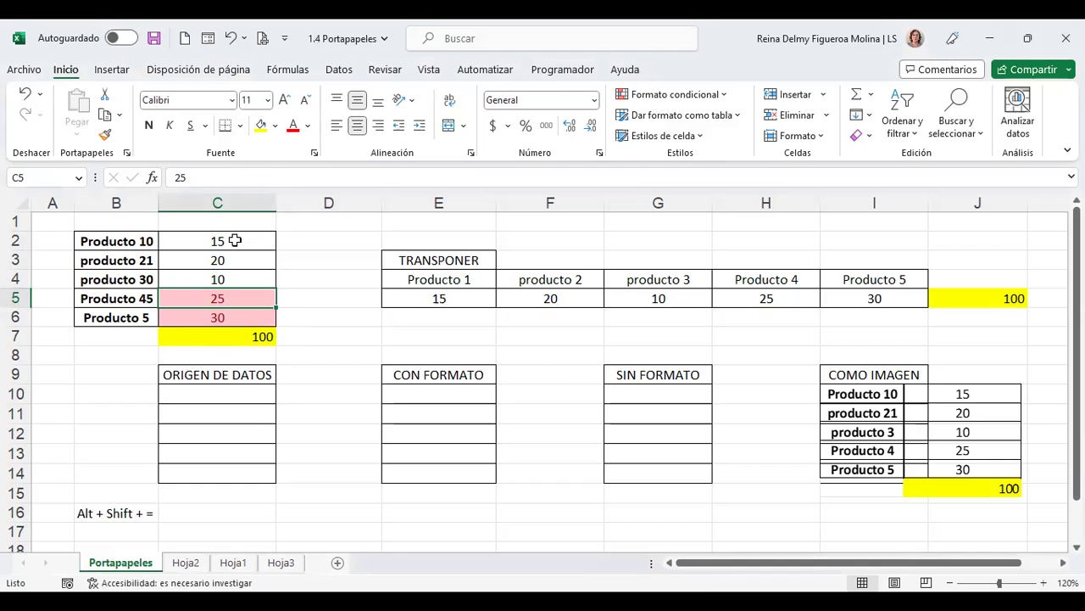
Review the conditional formatting rules applied to C2:C6 in the rules manager, and close it without changes.
{"action": "left_click_drag", "start_coordinate": [234, 241], "coordinate": [225, 315]}
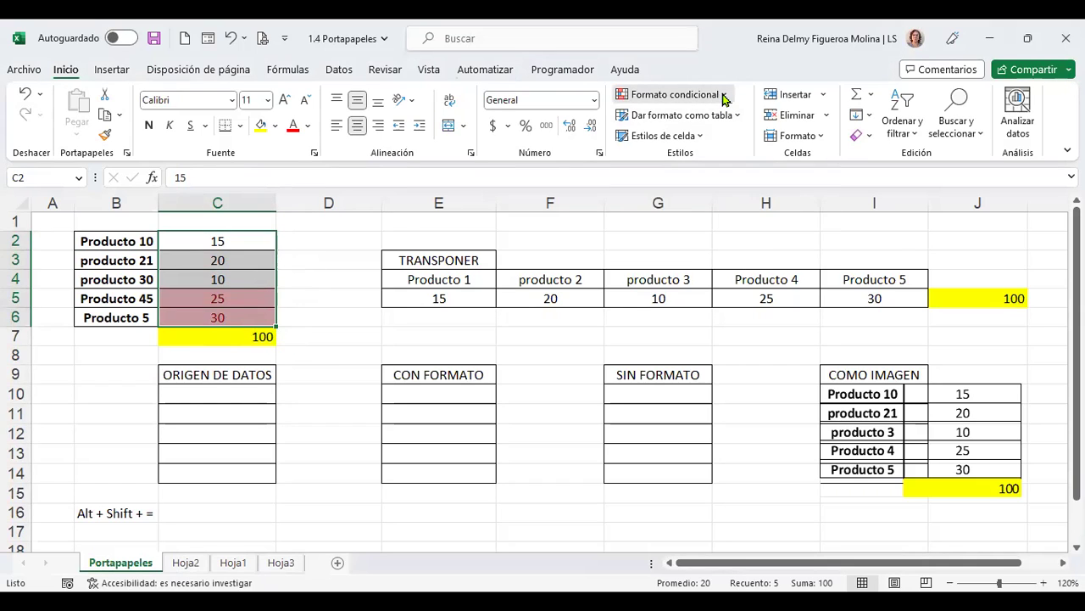
{"action": "left_click", "coordinate": [723, 99]}
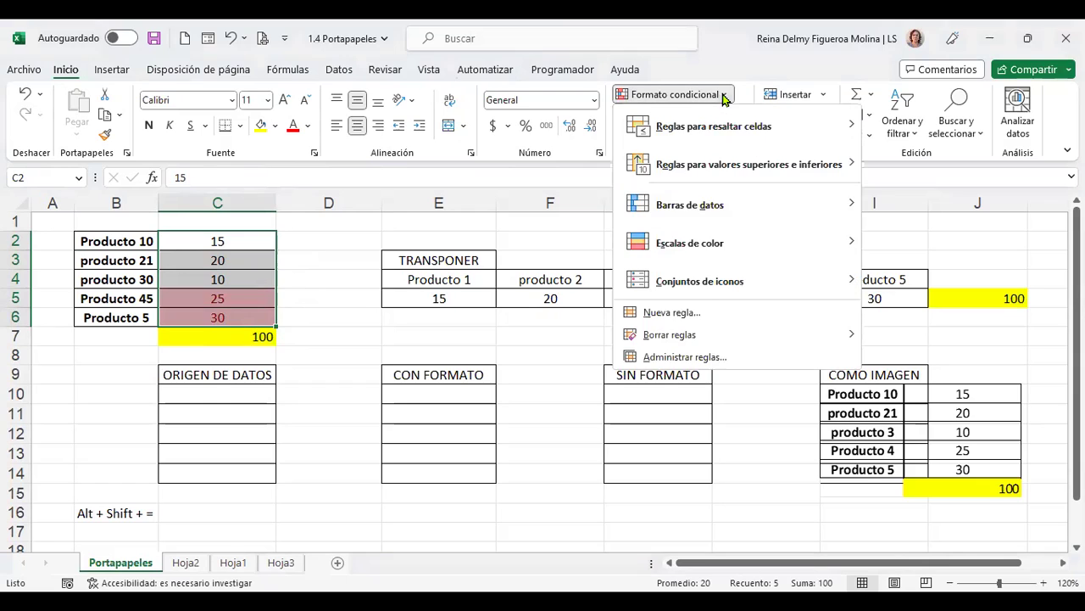
{"action": "left_click", "coordinate": [695, 363]}
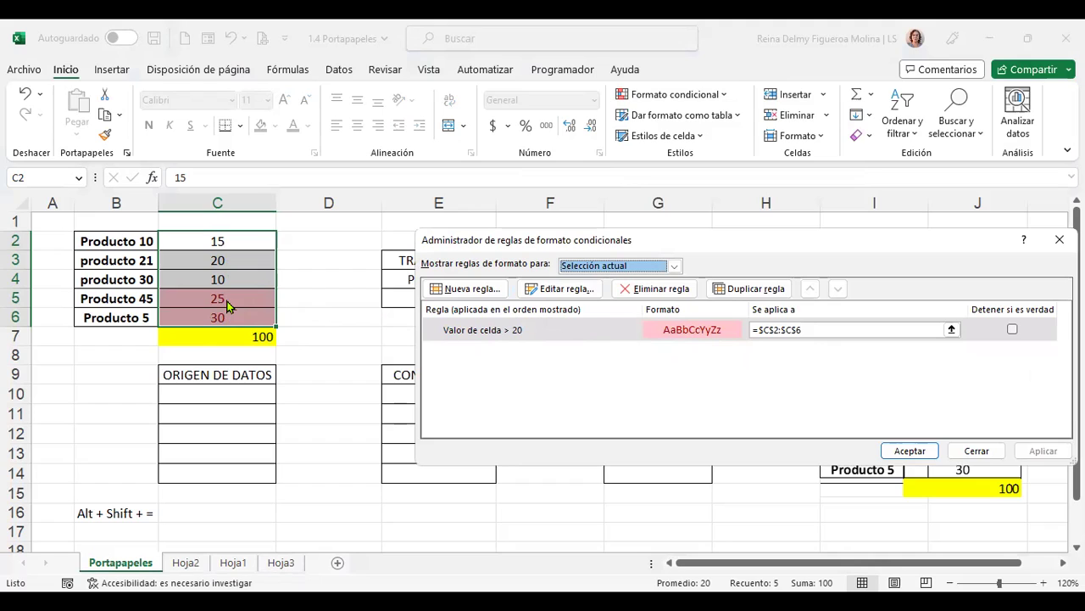
{"action": "left_click", "coordinate": [760, 327]}
{"action": "left_click", "coordinate": [978, 456]}
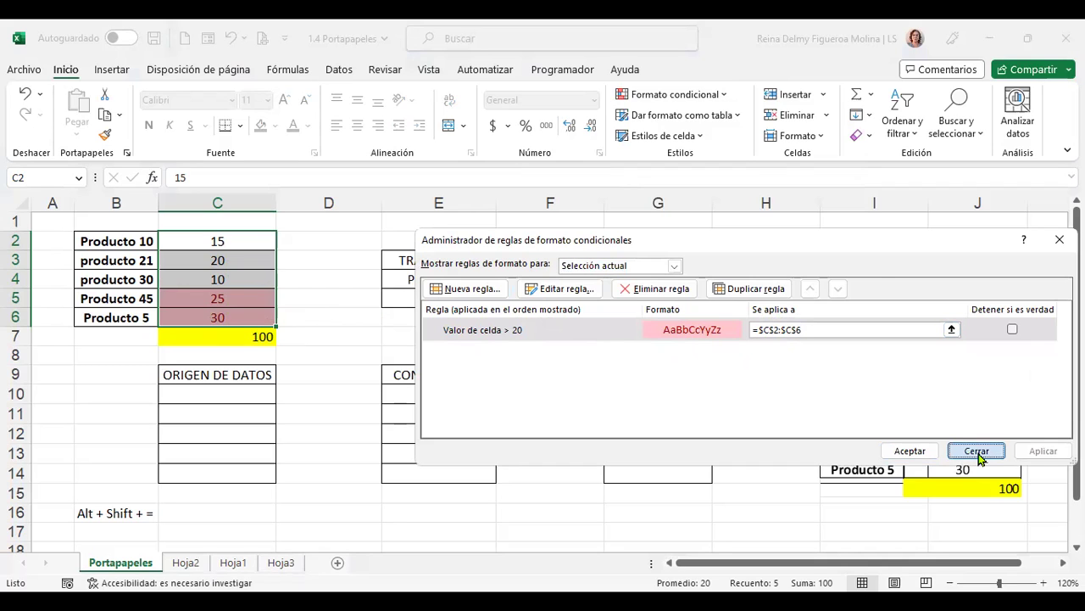
Copy B2:C6 from Portapapeles and paste it at D16 on Hoja3 with Paste Special, using "Todos los formatos condicionales de combinación".
{"action": "left_click_drag", "start_coordinate": [123, 241], "coordinate": [228, 329]}
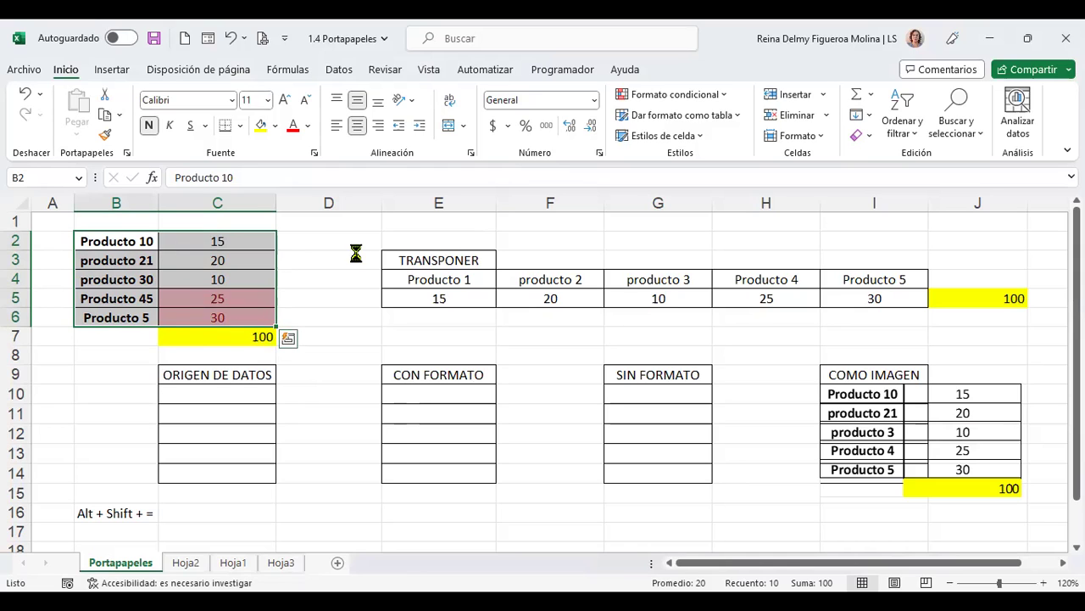
{"action": "key", "text": "ctrl+c"}
{"action": "key", "text": "ctrl+q"}
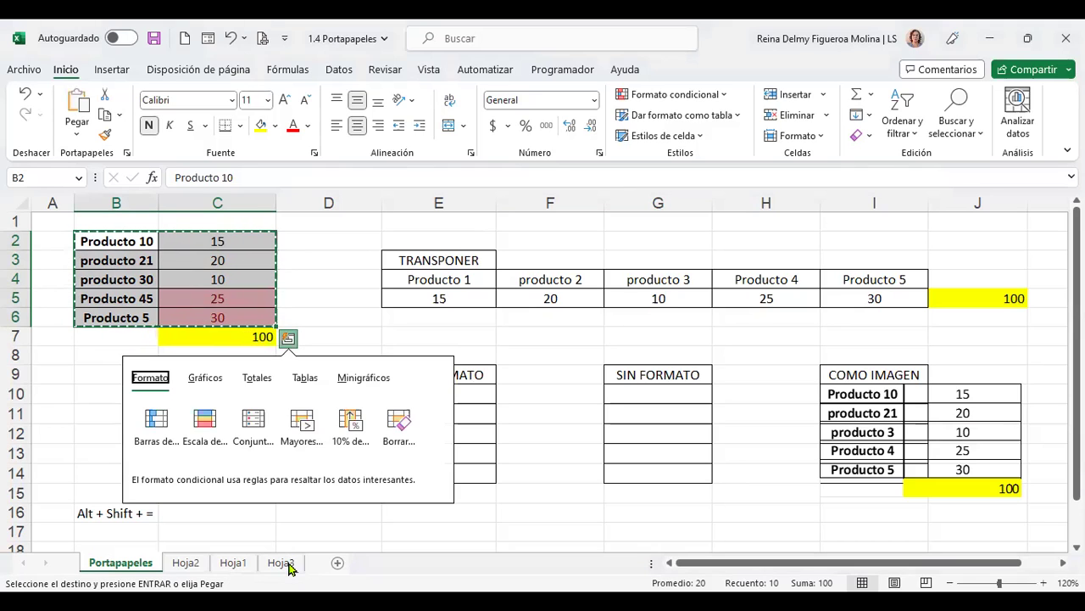
{"action": "left_click", "coordinate": [280, 563]}
{"action": "left_click", "coordinate": [424, 405]}
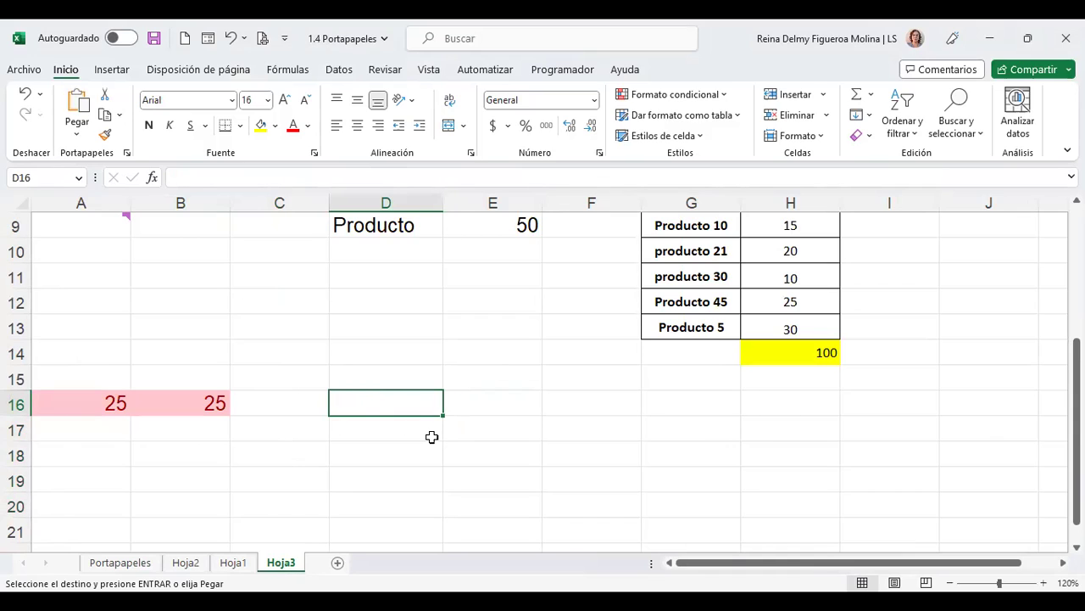
{"action": "key", "text": "ctrl+alt+v"}
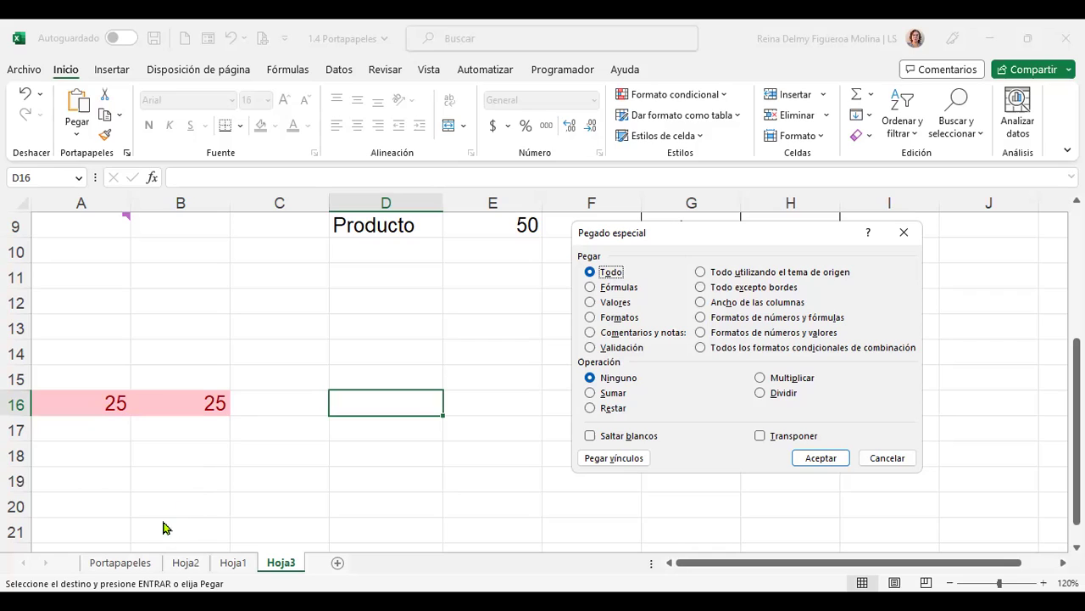
{"action": "left_click", "coordinate": [710, 349]}
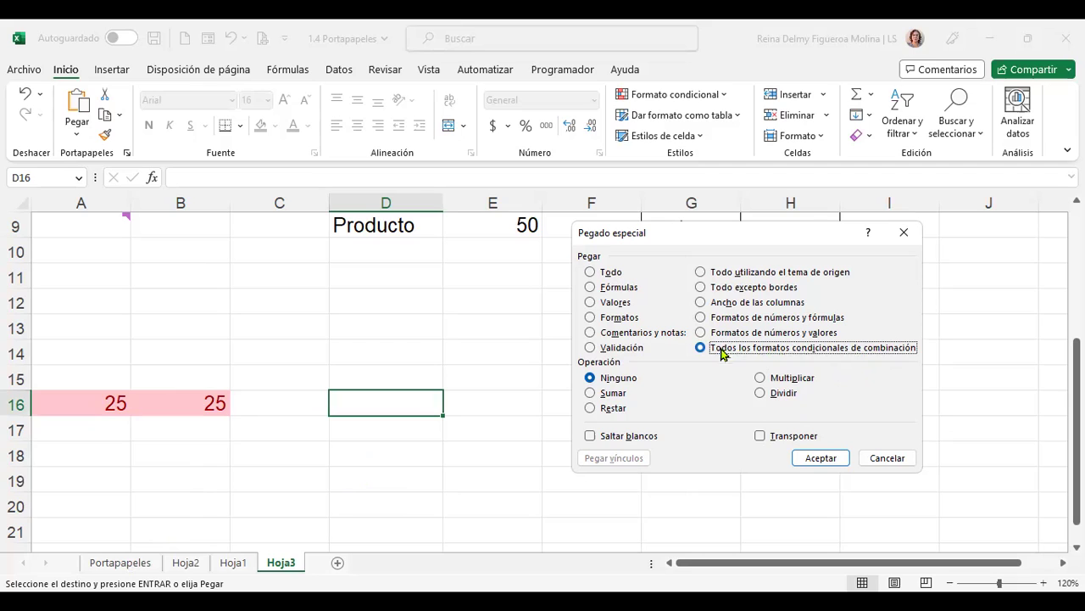
{"action": "left_click", "coordinate": [824, 458]}
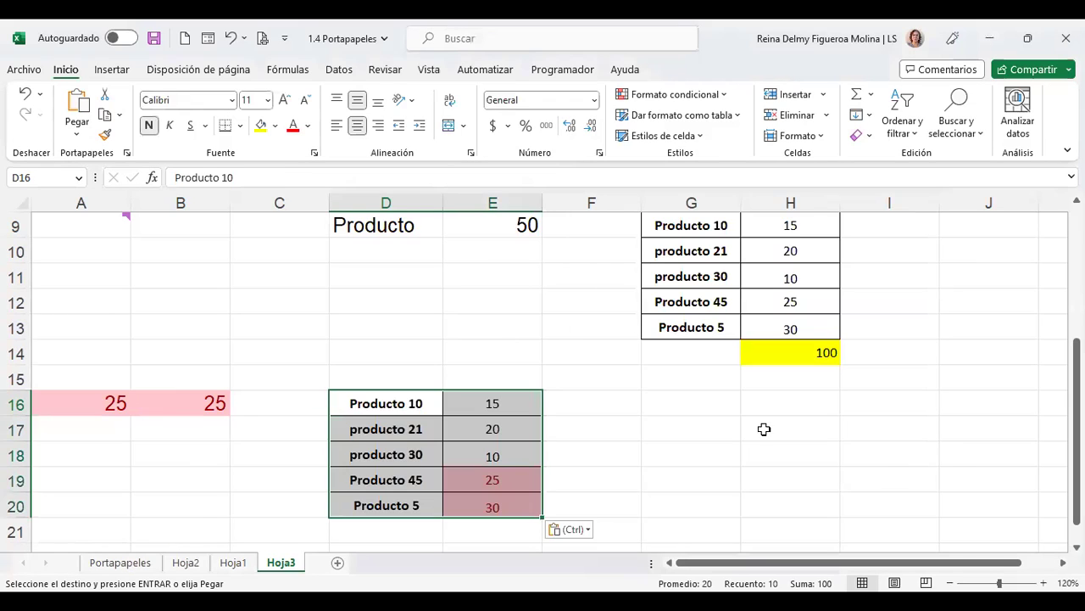
Check the pasted values and their conditional formatting in E16:E20 on Hoja3, cell by cell.
{"action": "left_click", "coordinate": [500, 400]}
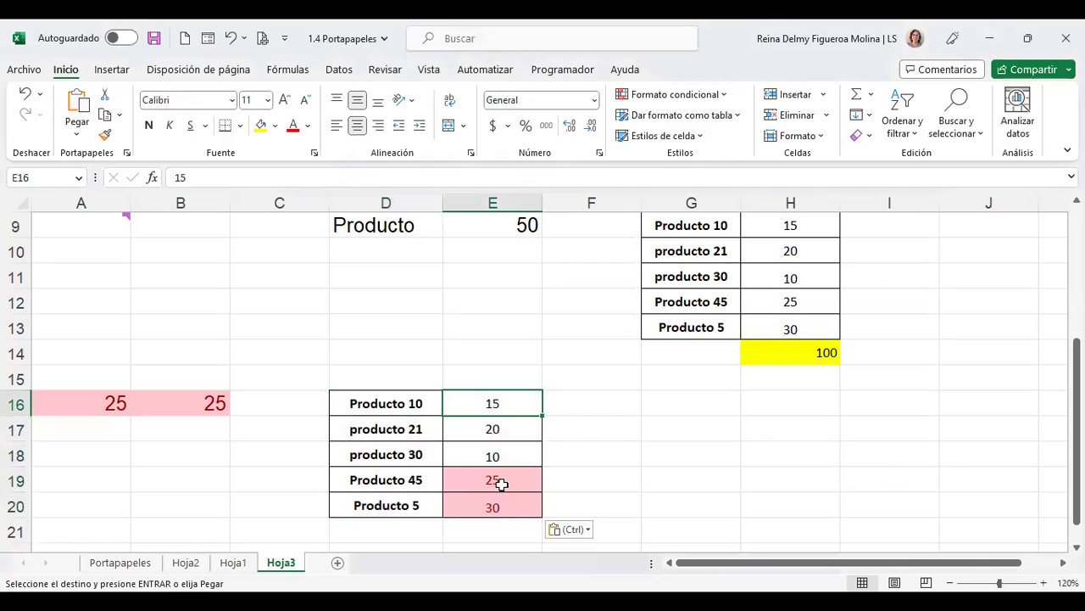
{"action": "left_click", "coordinate": [494, 431]}
{"action": "left_click", "coordinate": [503, 462]}
{"action": "left_click", "coordinate": [503, 481]}
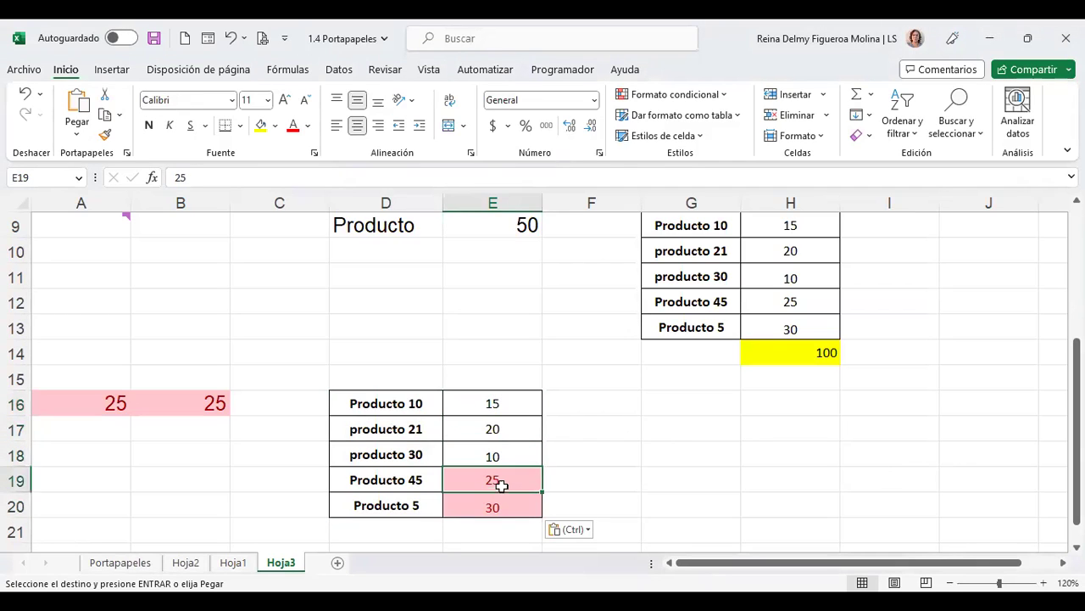
{"action": "left_click", "coordinate": [499, 503]}
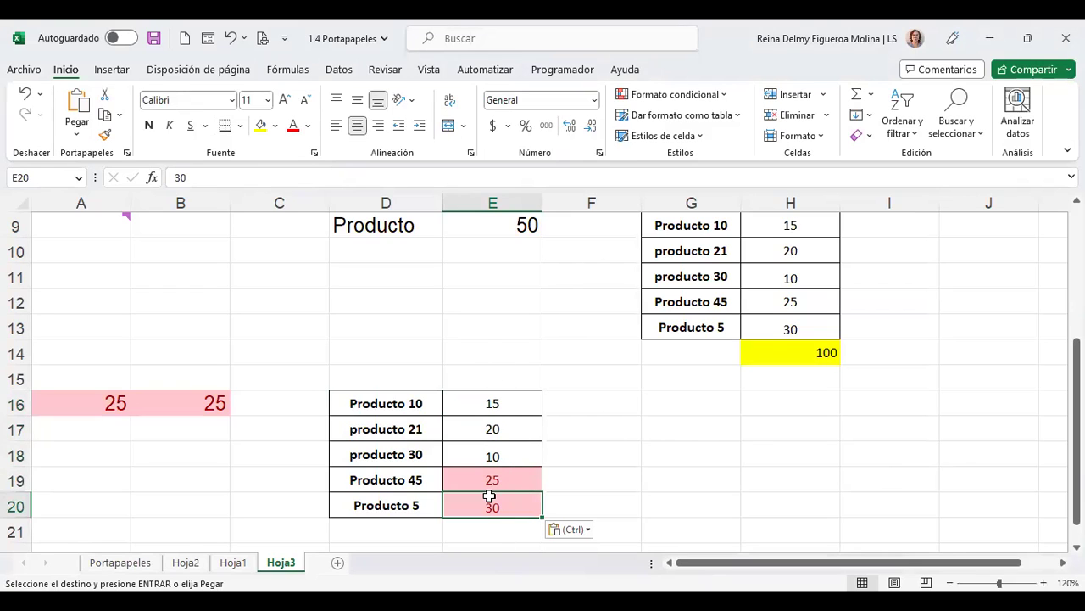
On Portapapeles, add a conditional formatting rule to C2:C6 giving values less than 15 "Relleno amarillo con texto amarillo oscuro".
{"action": "left_click", "coordinate": [145, 565]}
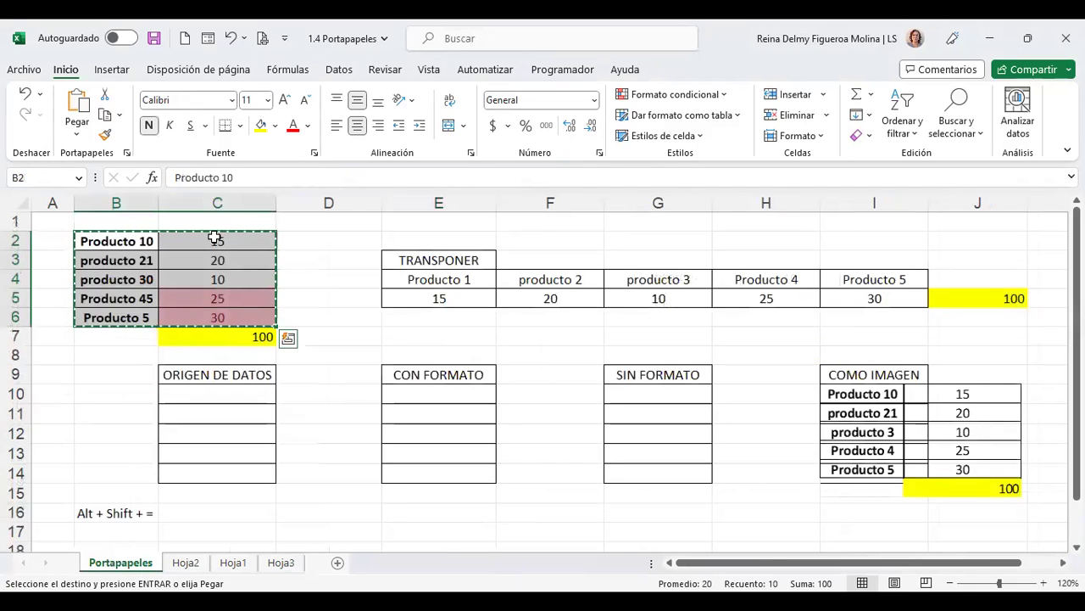
{"action": "left_click_drag", "start_coordinate": [218, 240], "coordinate": [217, 312]}
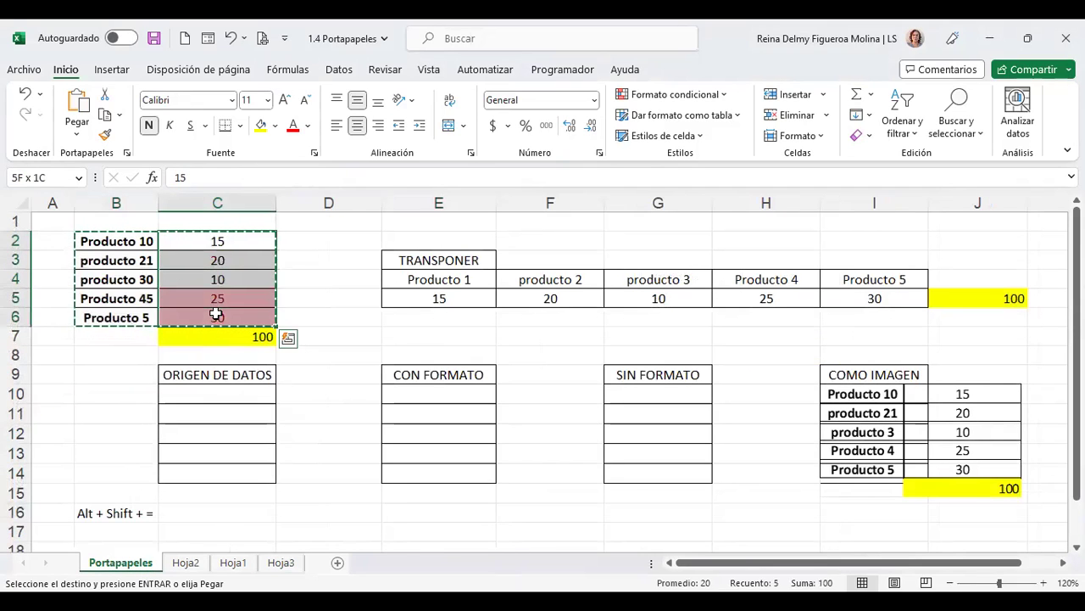
{"action": "key", "text": "Escape"}
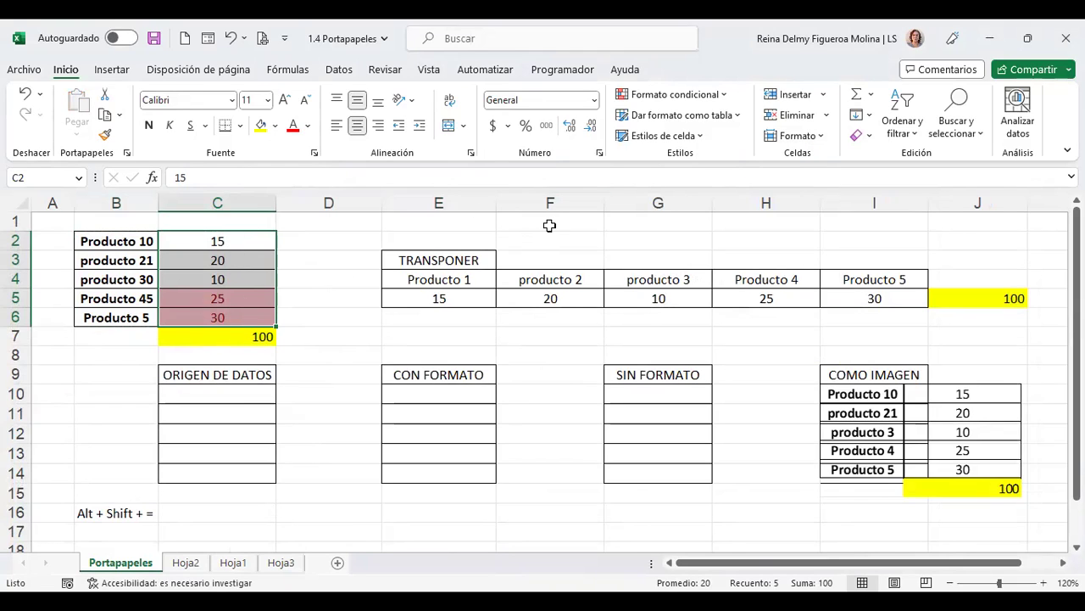
{"action": "left_click", "coordinate": [723, 97]}
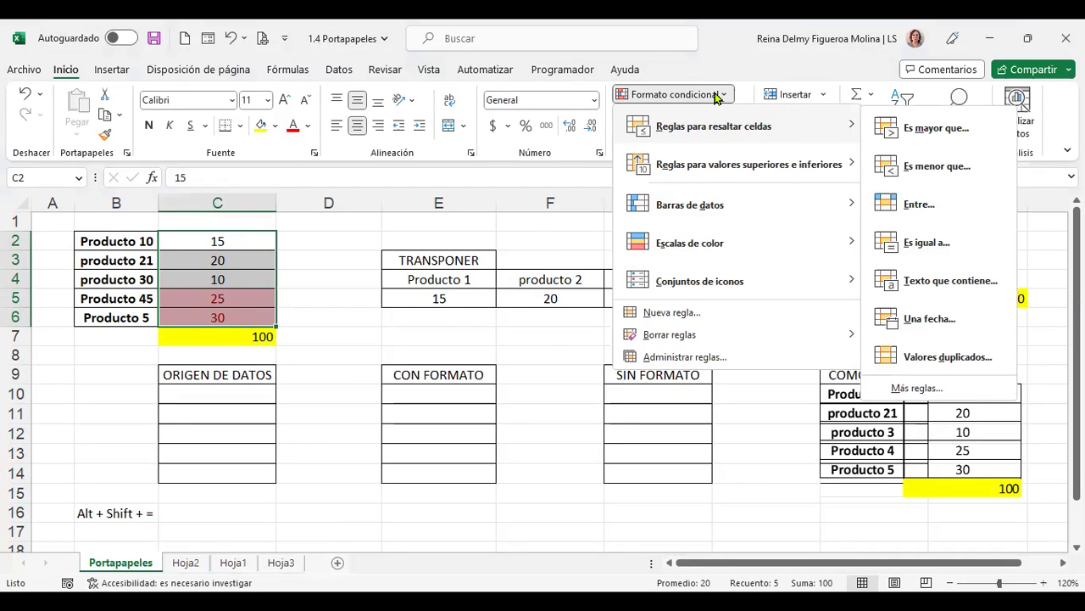
{"action": "left_click", "coordinate": [960, 174]}
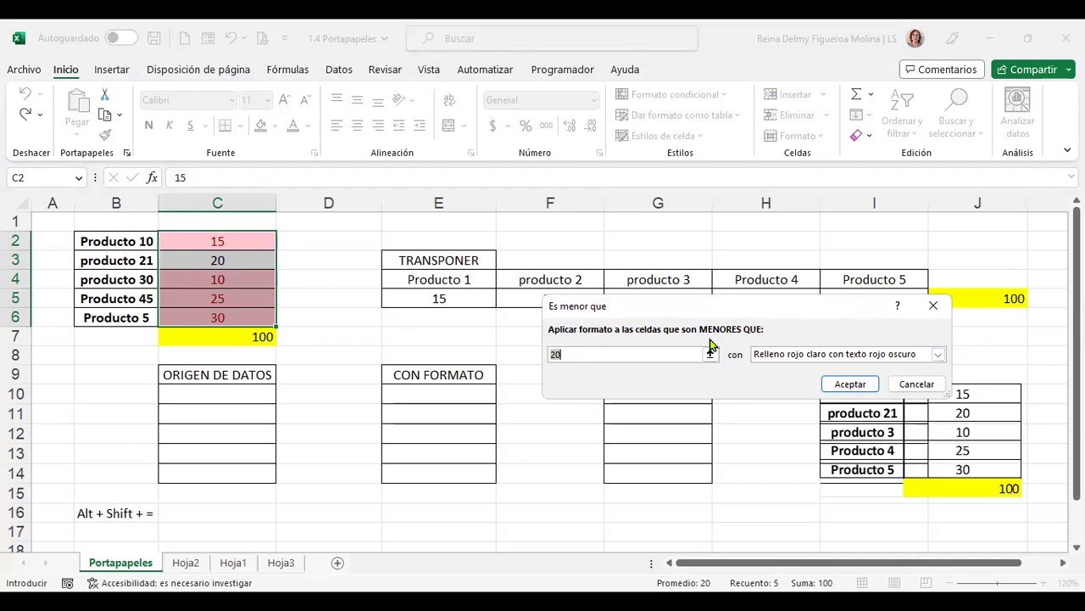
{"action": "type", "text": "15"}
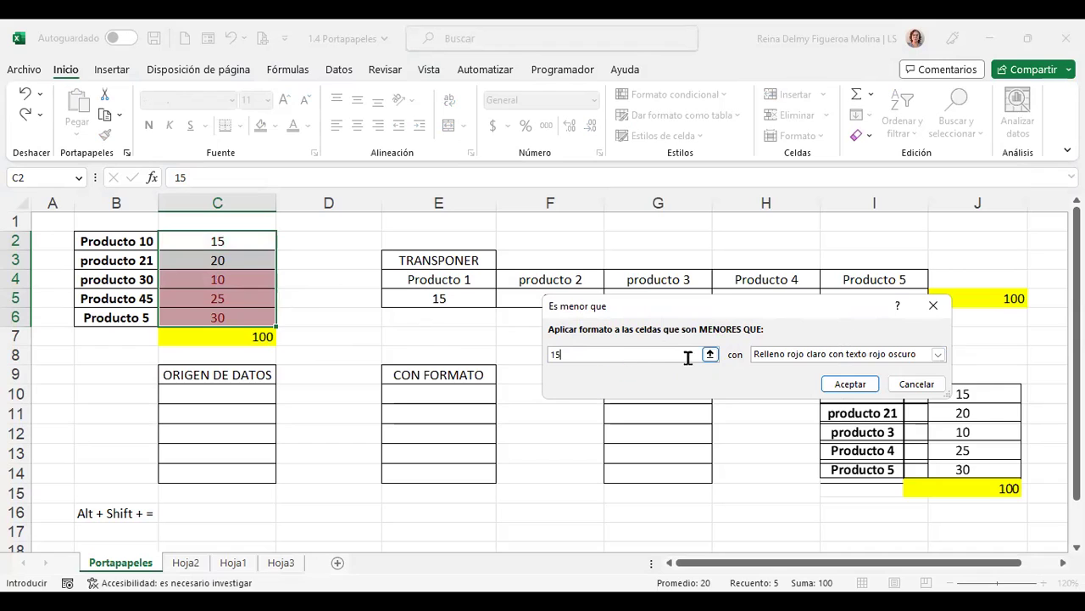
{"action": "left_click", "coordinate": [937, 355]}
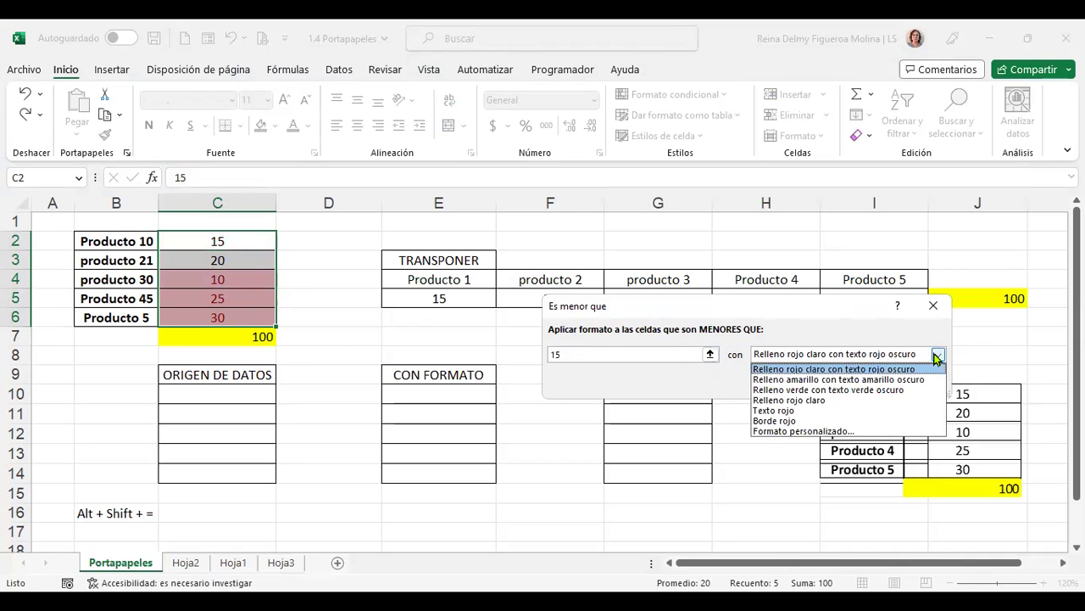
{"action": "left_click", "coordinate": [802, 379]}
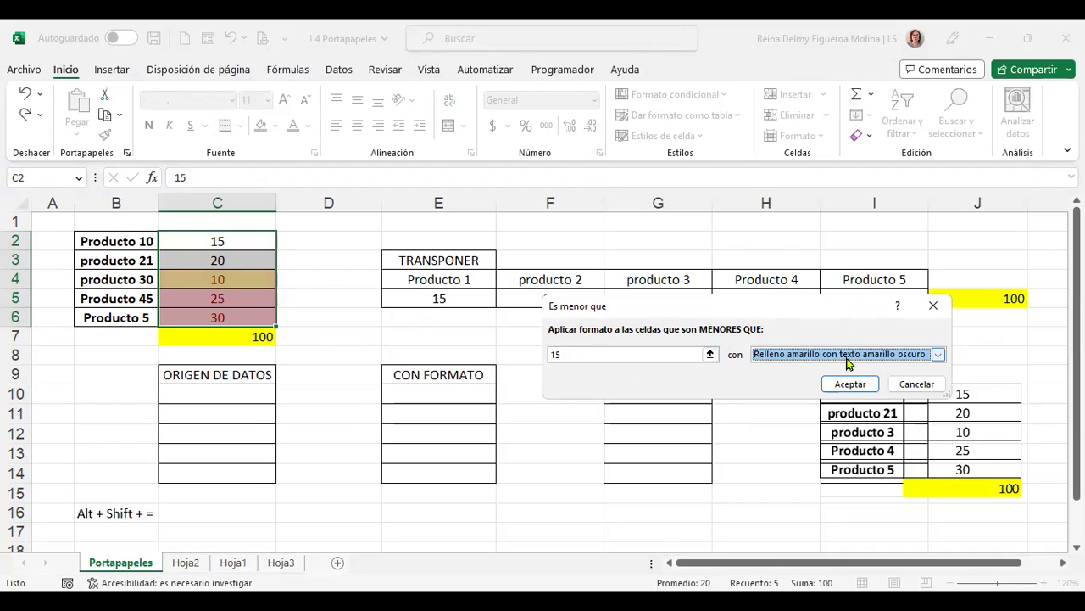
{"action": "left_click", "coordinate": [851, 386]}
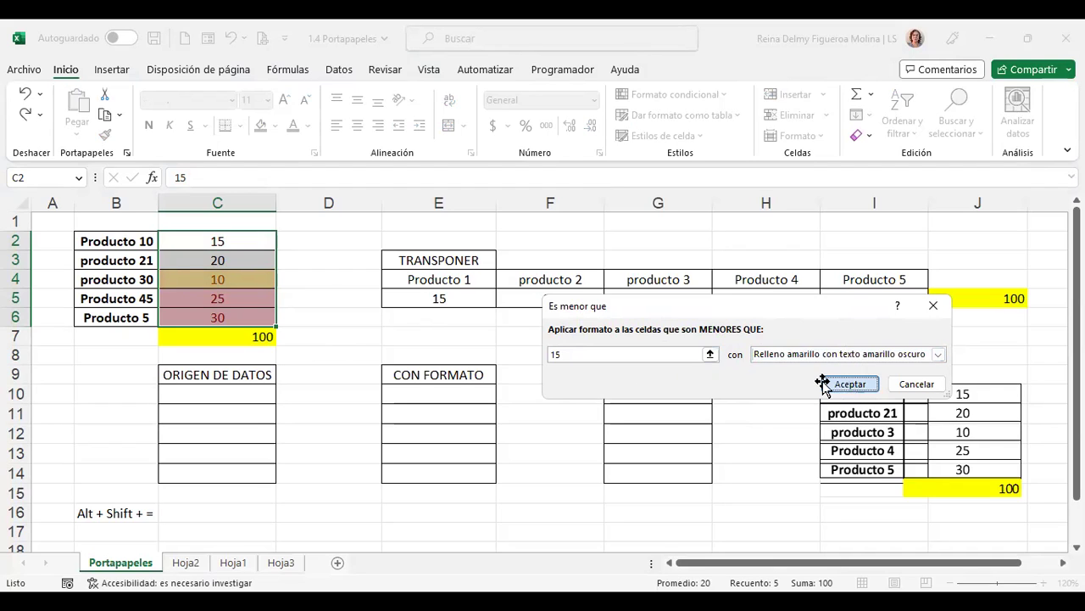
{"action": "left_click", "coordinate": [250, 279]}
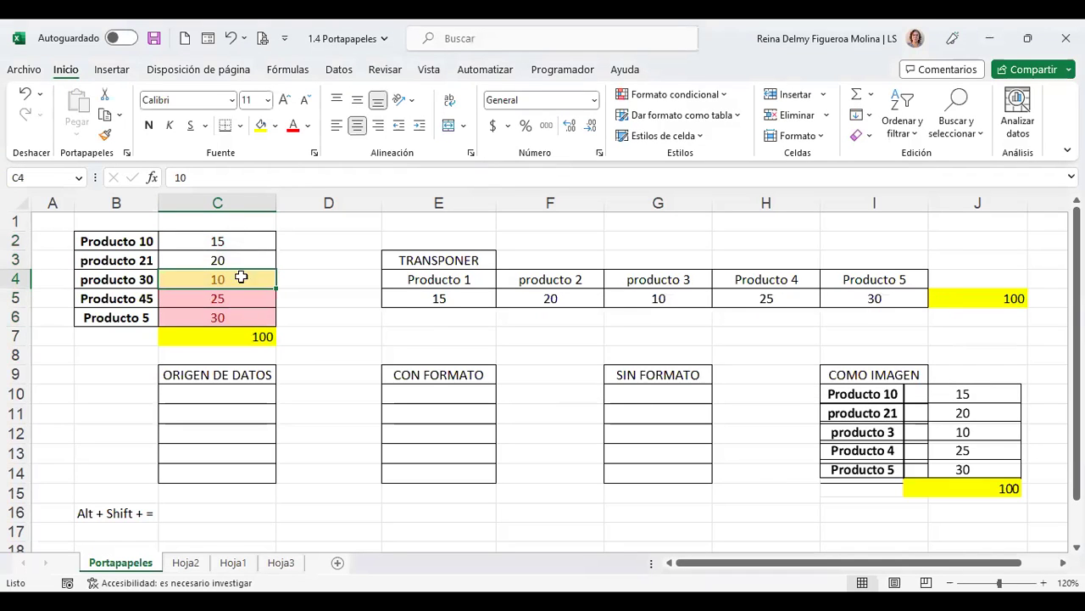
Inspect the full list of conditional formatting rules on C2:C6 in the rules manager, then close it.
{"action": "left_click_drag", "start_coordinate": [245, 241], "coordinate": [241, 317]}
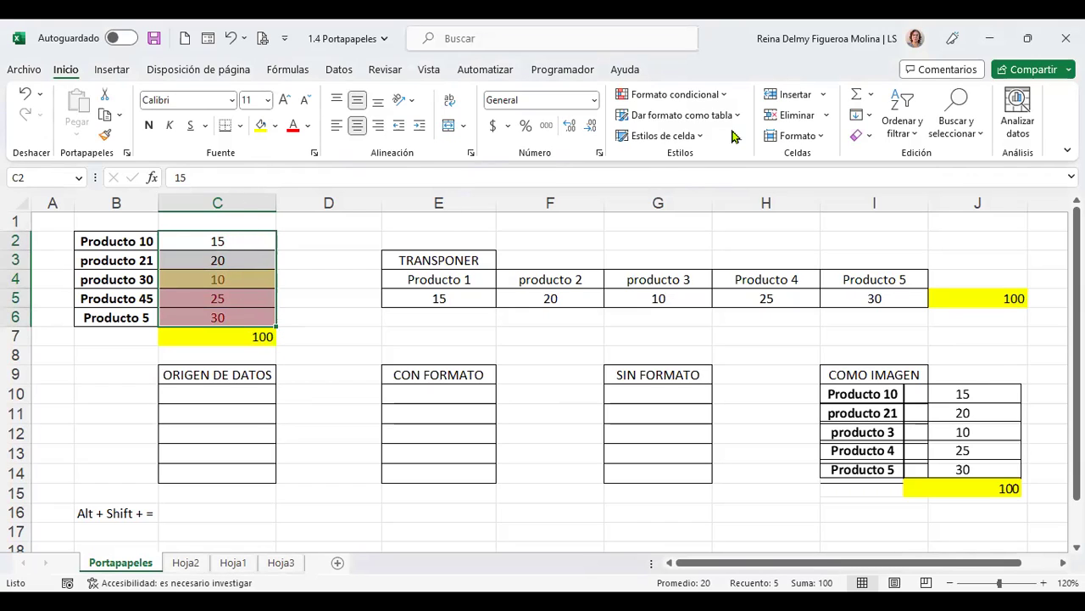
{"action": "left_click", "coordinate": [725, 94]}
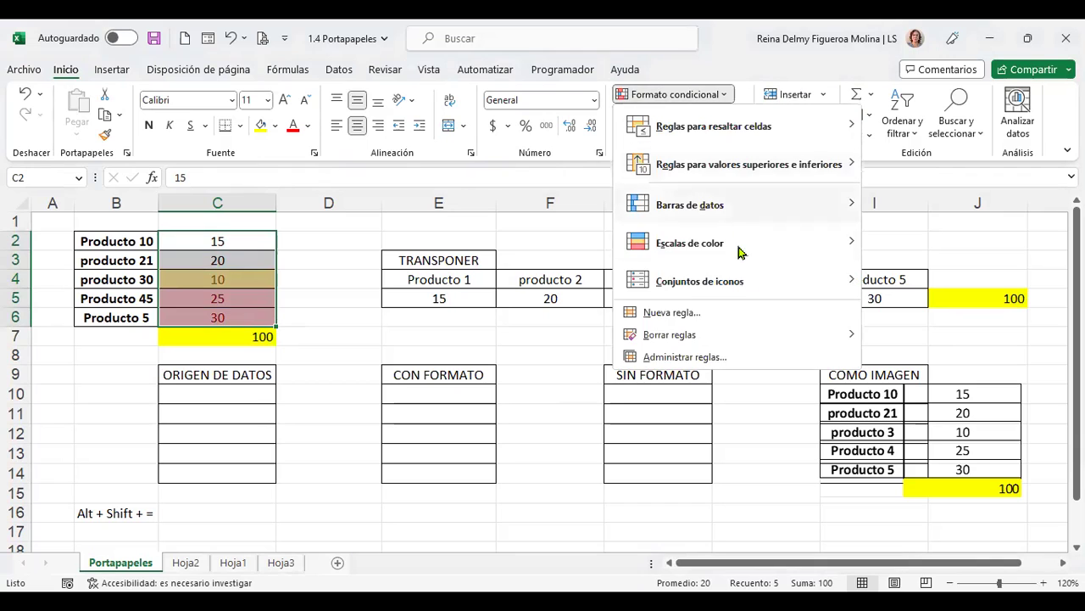
{"action": "left_click", "coordinate": [685, 357]}
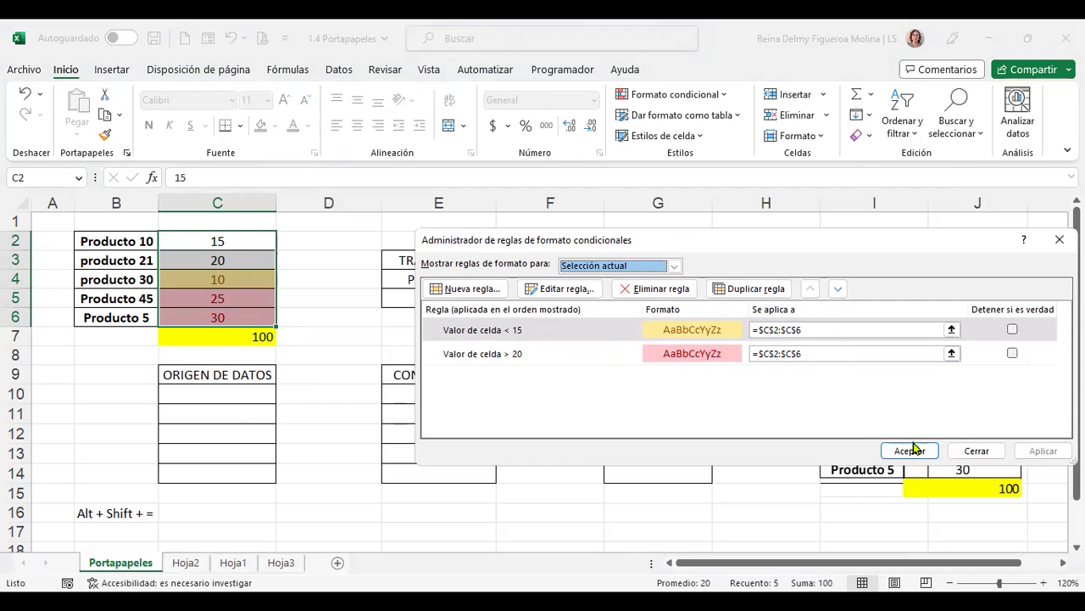
{"action": "left_click", "coordinate": [972, 451]}
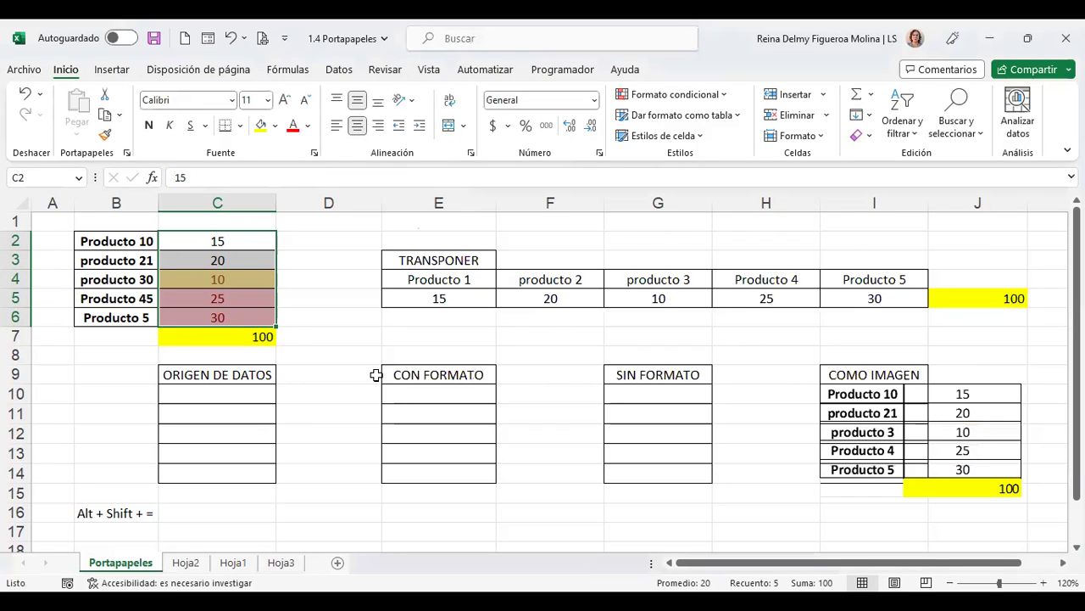
{"action": "left_click", "coordinate": [317, 428]}
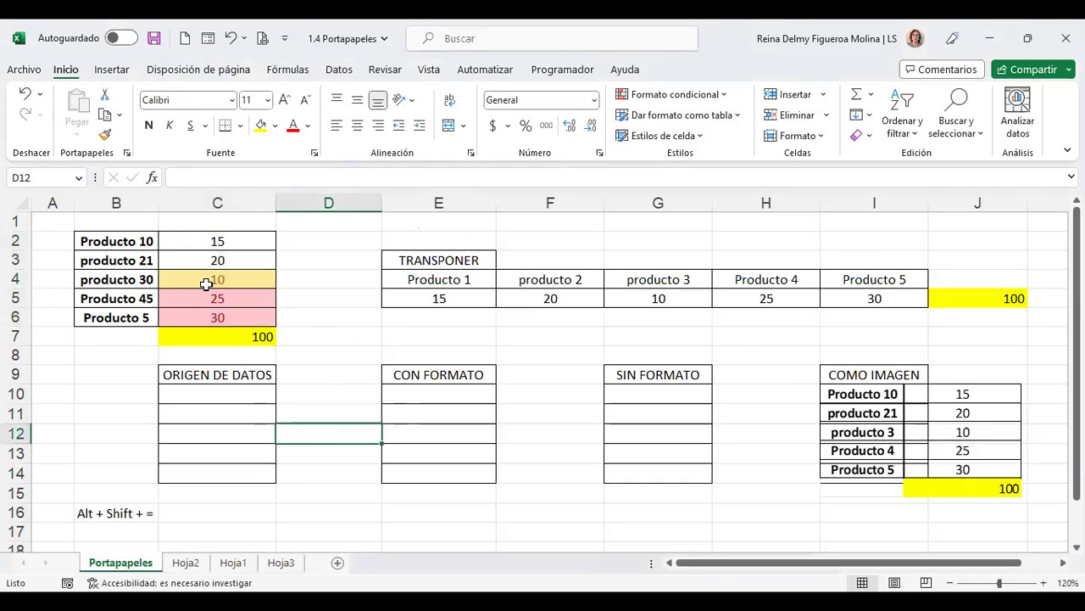
{"action": "left_click_drag", "start_coordinate": [212, 242], "coordinate": [216, 322]}
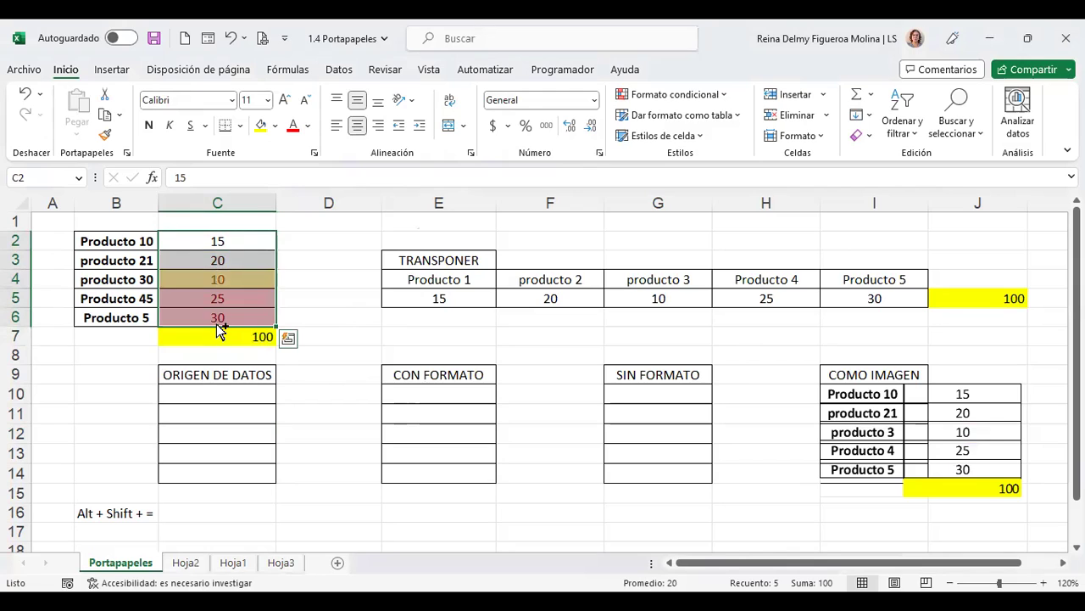
{"action": "key", "text": "ctrl+c"}
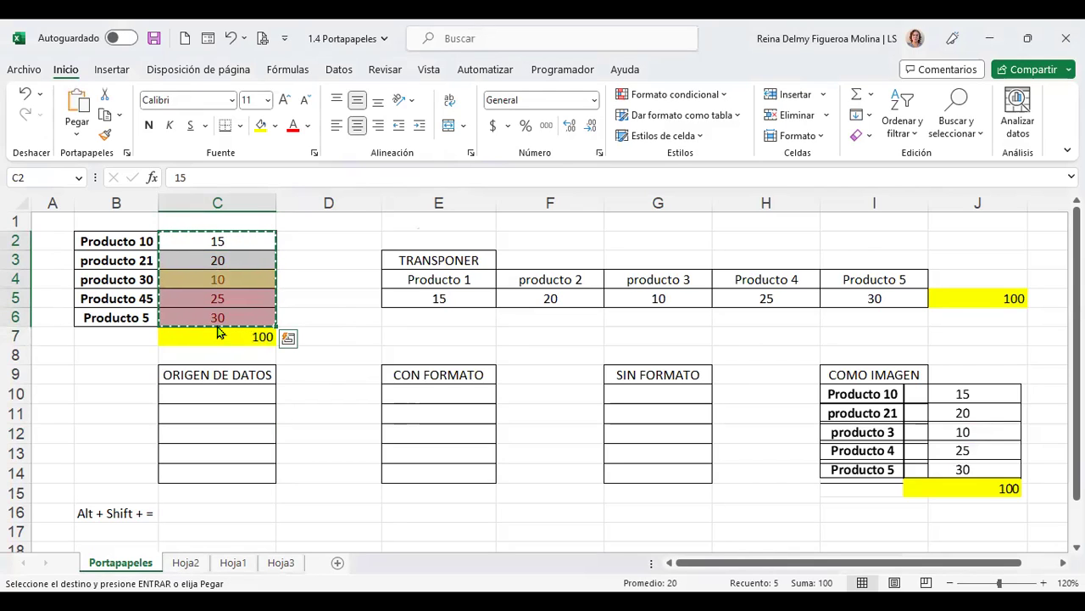
{"action": "key", "text": "ctrl+alt+v"}
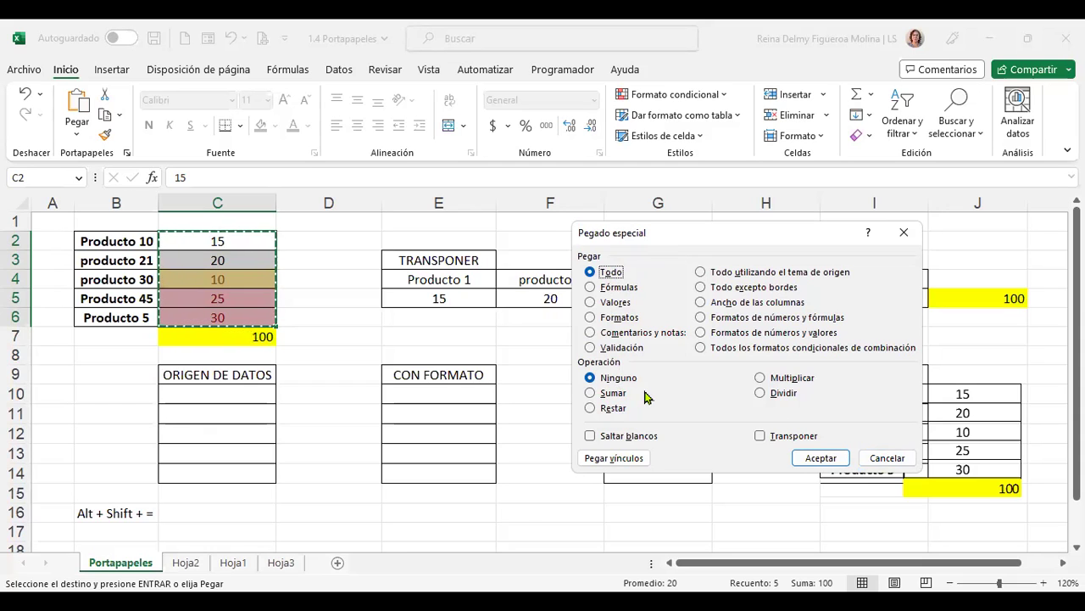
{"action": "left_click", "coordinate": [888, 458]}
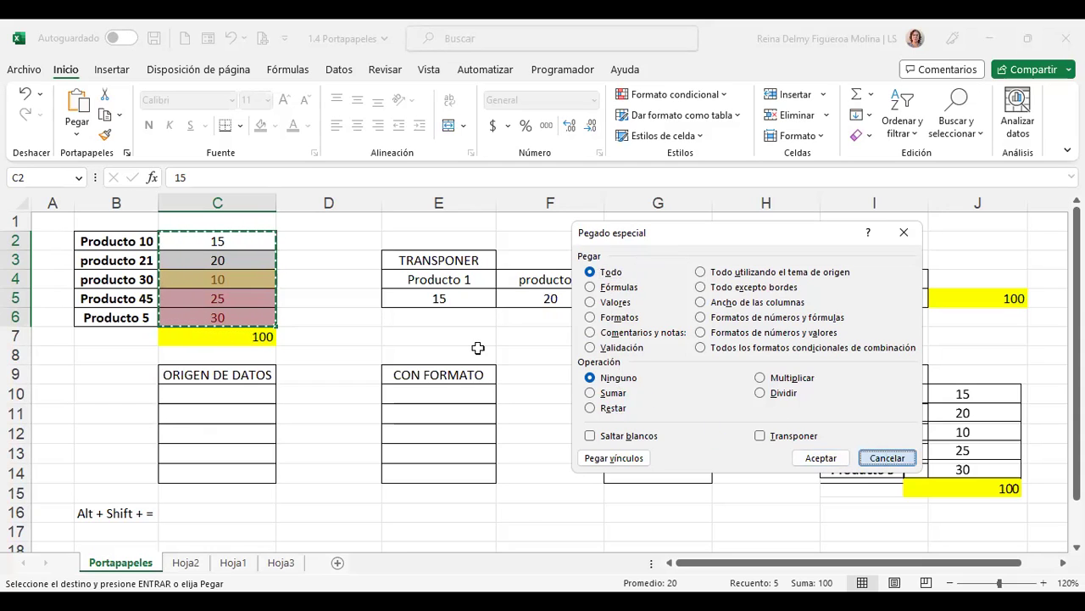
Copy B2:C7 from Portapapeles and paste it at G16 on Hoja3 with Paste Special, using "Todo" and the operation "Ninguno".
{"action": "left_click_drag", "start_coordinate": [111, 243], "coordinate": [235, 346]}
{"action": "key", "text": "ctrl+v"}
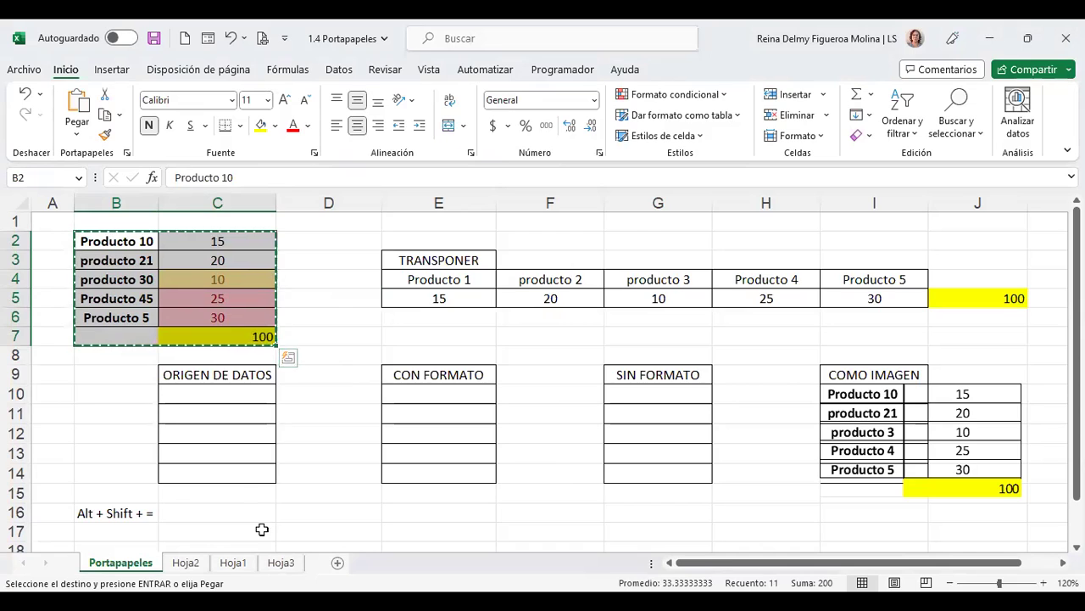
{"action": "left_click", "coordinate": [281, 562]}
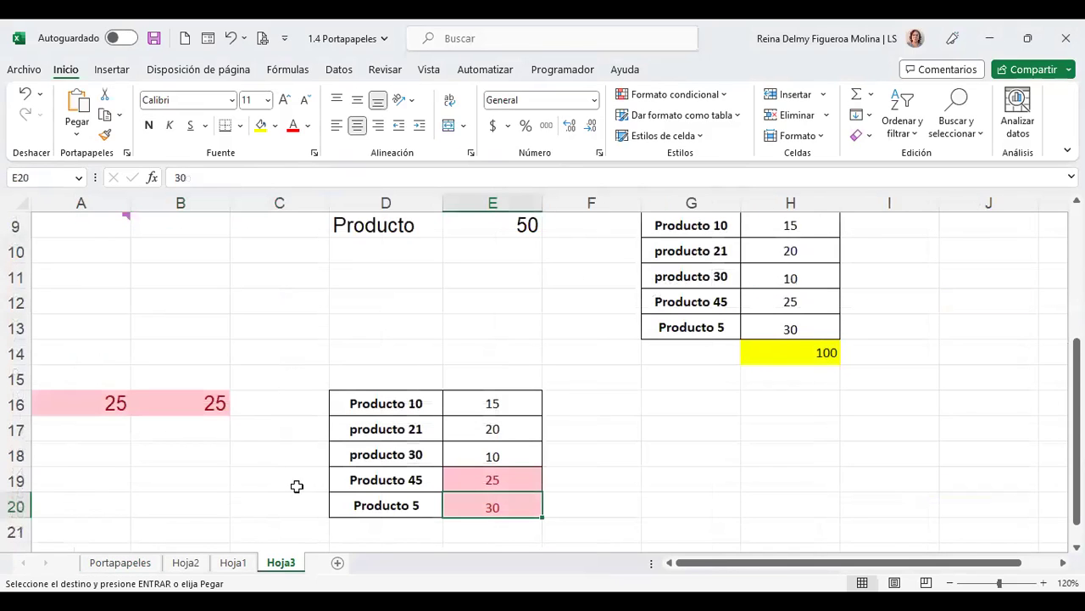
{"action": "left_click", "coordinate": [686, 406]}
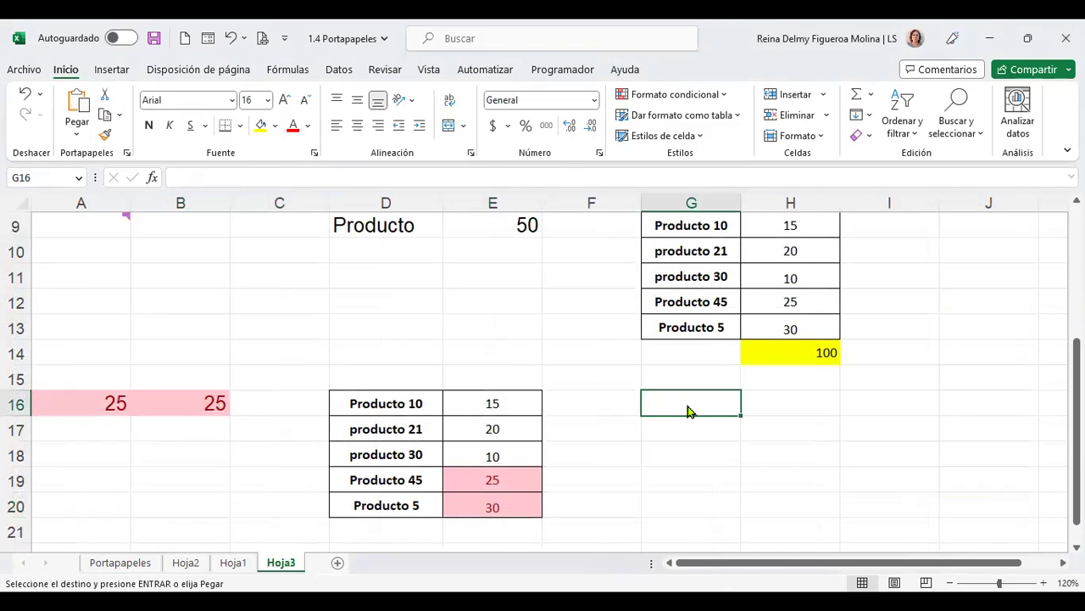
{"action": "key", "text": "ctrl+alt+v"}
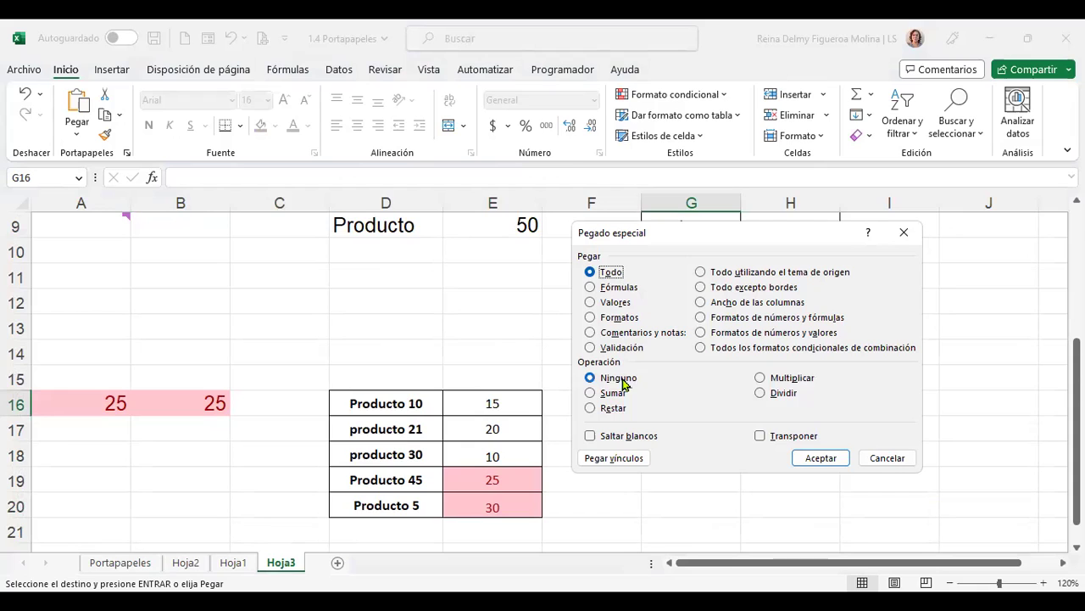
{"action": "left_click", "coordinate": [816, 459]}
{"action": "left_click", "coordinate": [790, 527]}
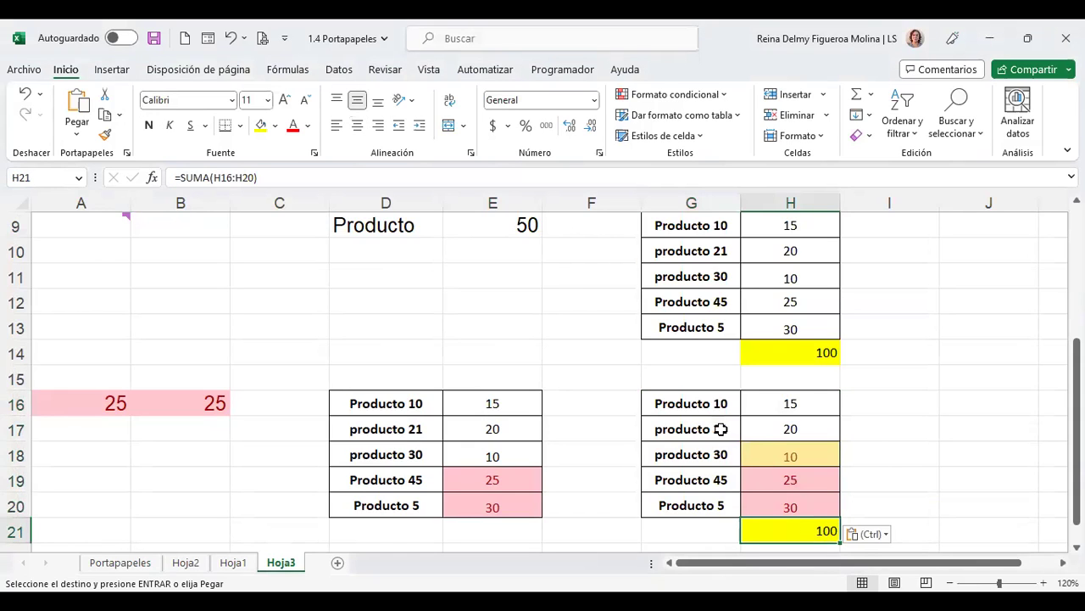
{"action": "left_click_drag", "start_coordinate": [691, 404], "coordinate": [783, 526]}
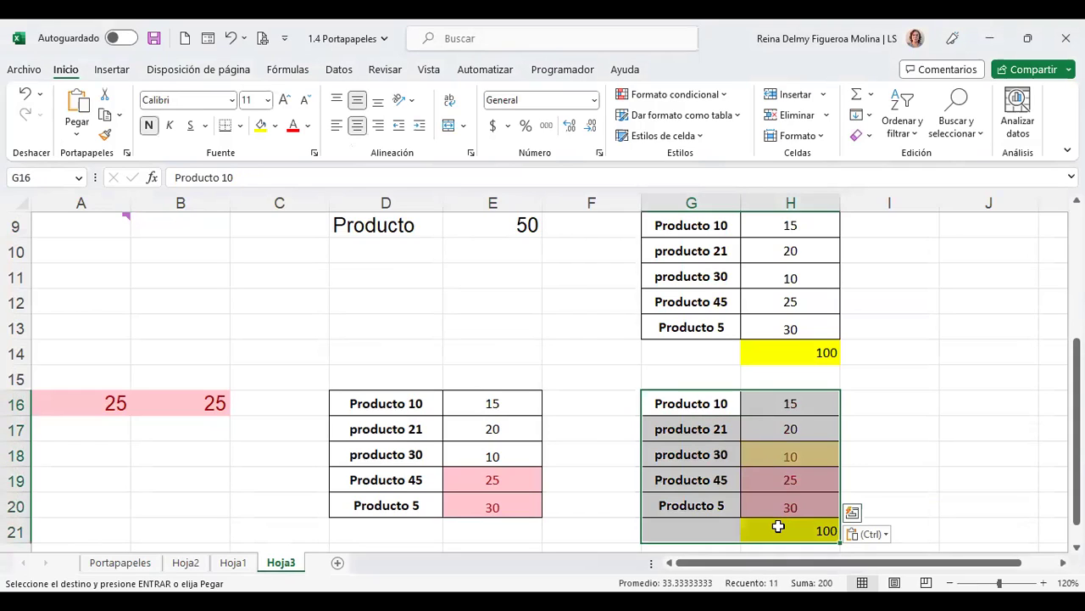
{"action": "left_click", "coordinate": [779, 527]}
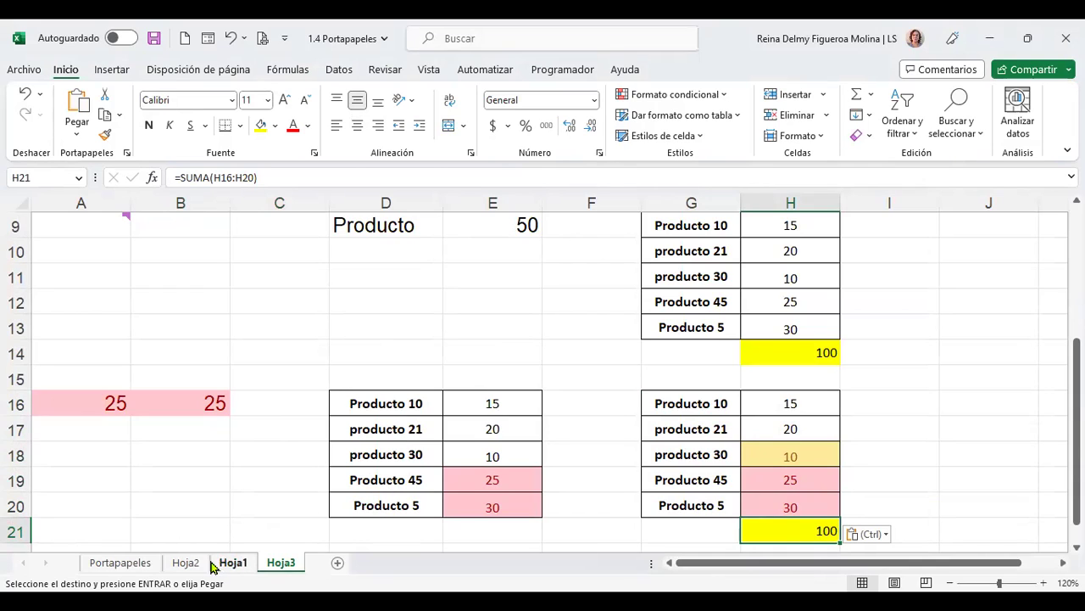
Paste the copied product table at J16 on Hoja3 with Paste Special, using the operation "Sumar".
{"action": "left_click", "coordinate": [127, 563]}
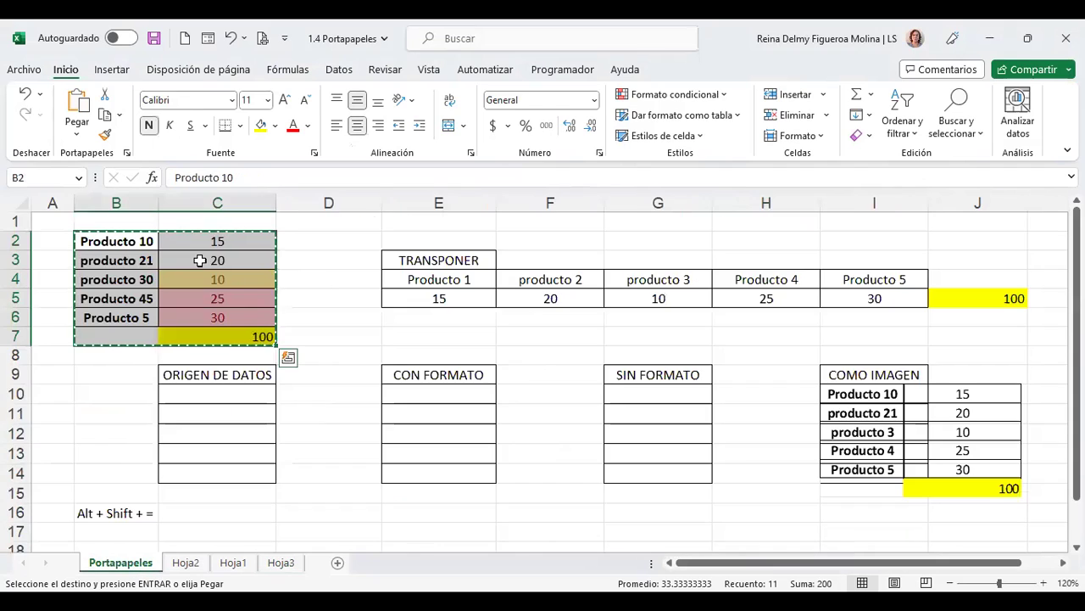
{"action": "left_click", "coordinate": [281, 562]}
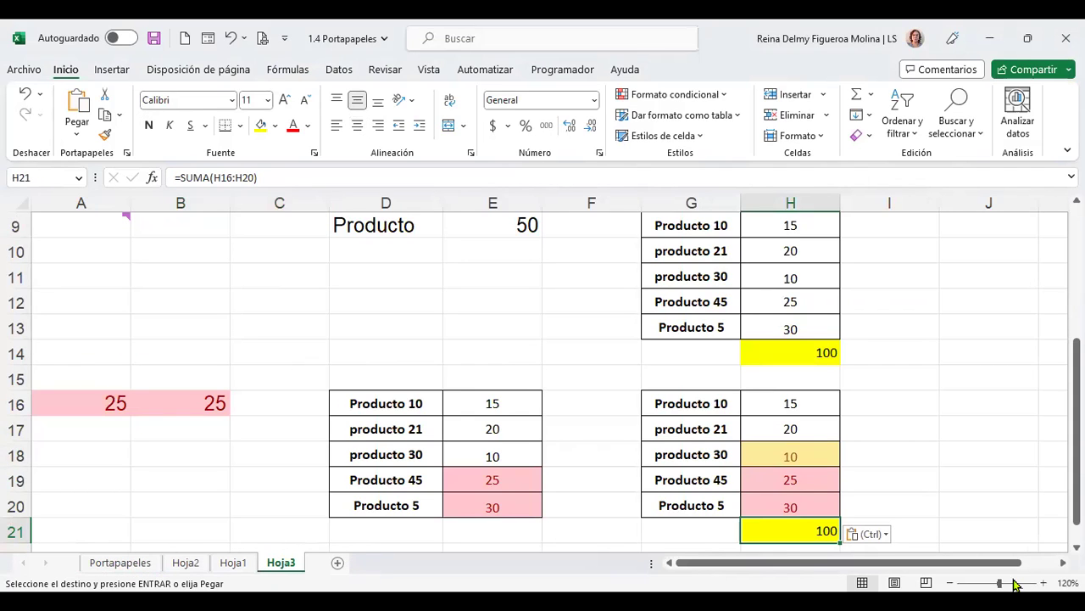
{"action": "scroll", "coordinate": [543, 373], "scroll_direction": "right", "scroll_amount": 2}
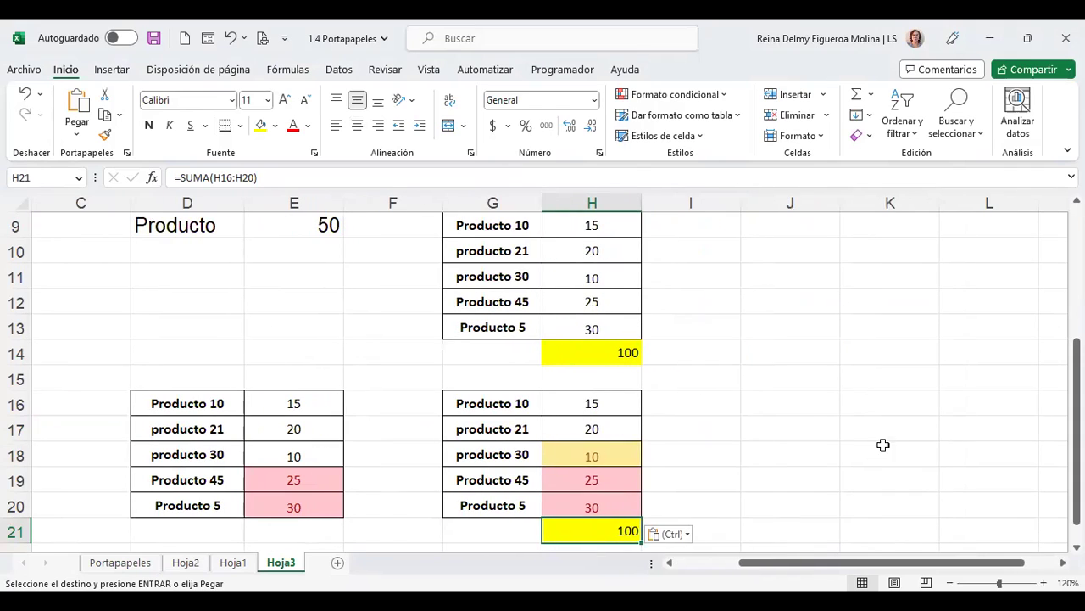
{"action": "left_click", "coordinate": [767, 400]}
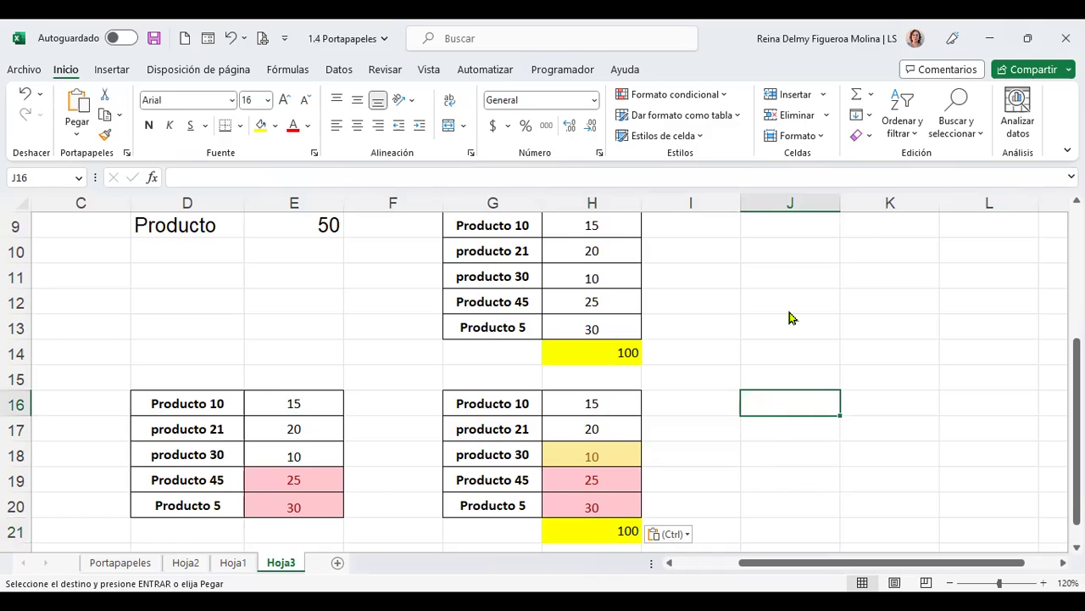
{"action": "key", "text": "ctrl+alt+v"}
{"action": "left_click", "coordinate": [616, 394]}
{"action": "left_click", "coordinate": [821, 459]}
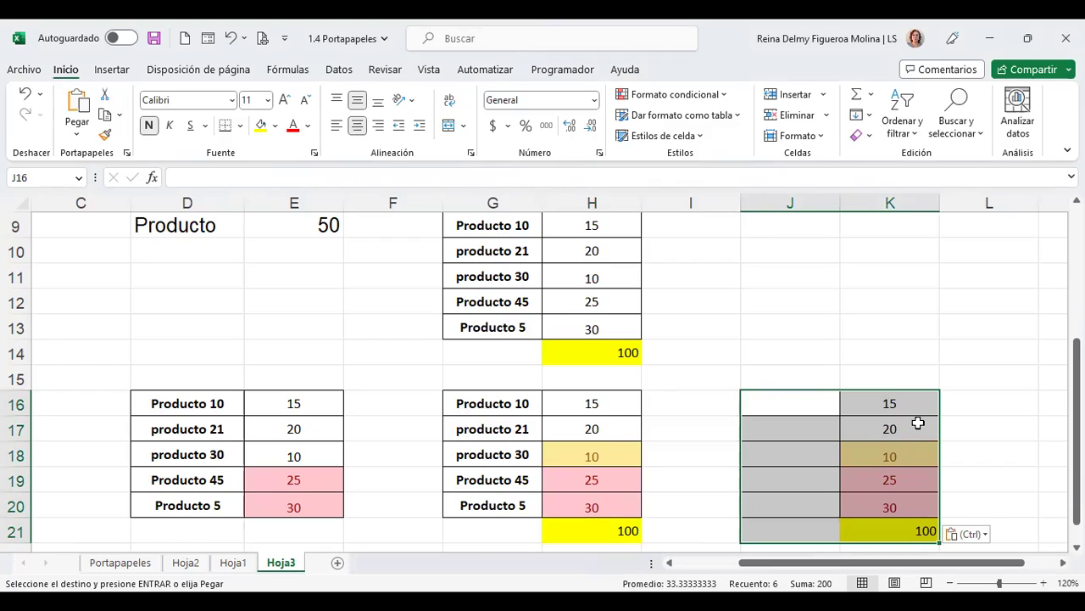
Replace each quantity in K16:K20 on Hoja3 with 1.
{"action": "left_click", "coordinate": [906, 400]}
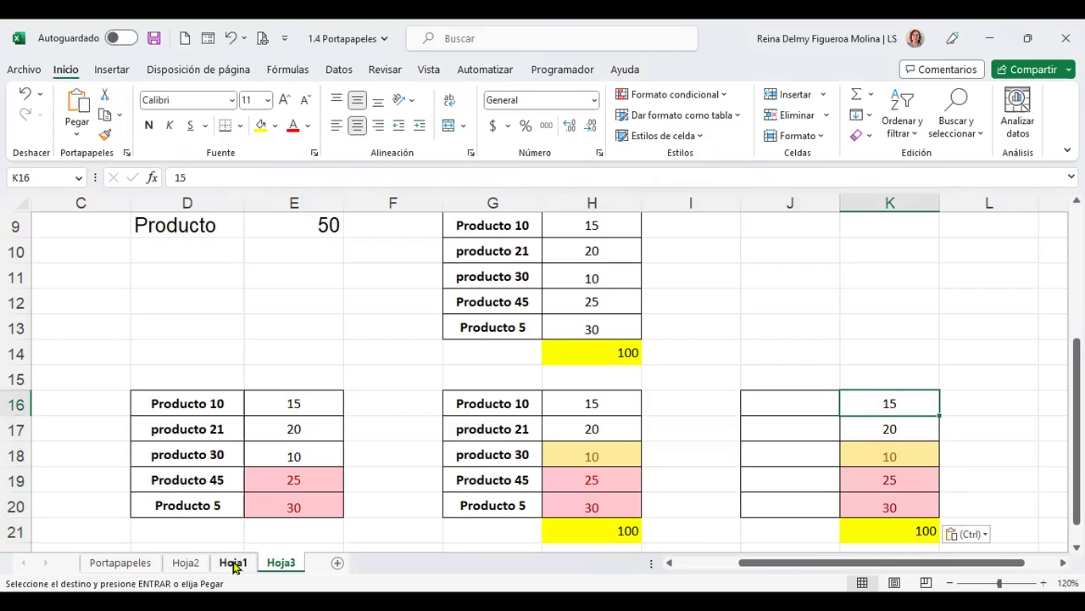
{"action": "left_click_drag", "start_coordinate": [914, 406], "coordinate": [904, 507]}
{"action": "left_click", "coordinate": [913, 403]}
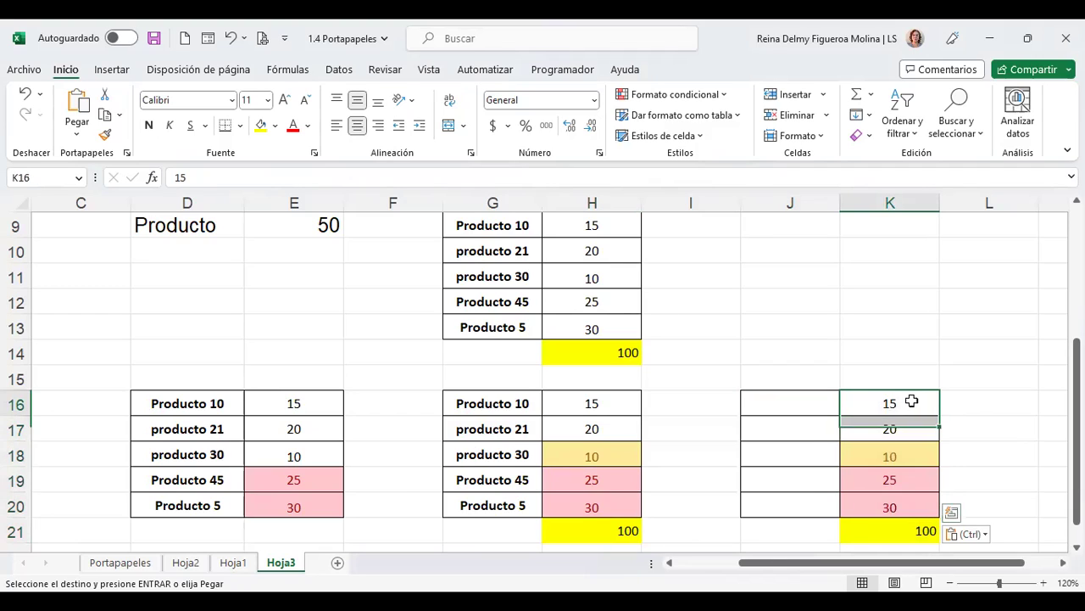
{"action": "key", "text": "Escape"}
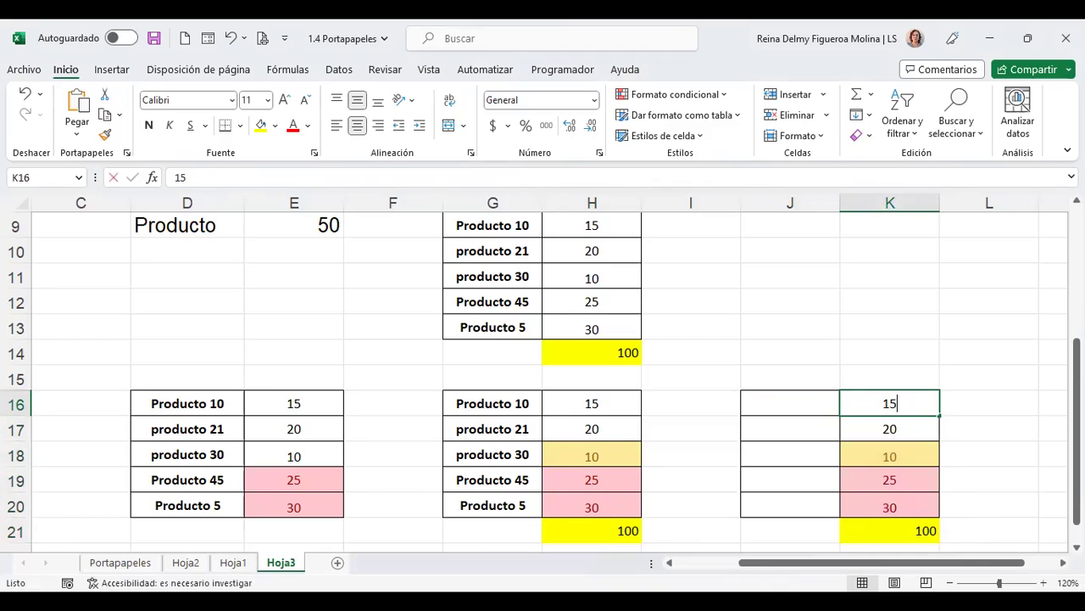
{"action": "type", "text": "1"}
{"action": "key", "text": "Return"}
{"action": "type", "text": "1"}
{"action": "key", "text": "Return"}
{"action": "type", "text": "1"}
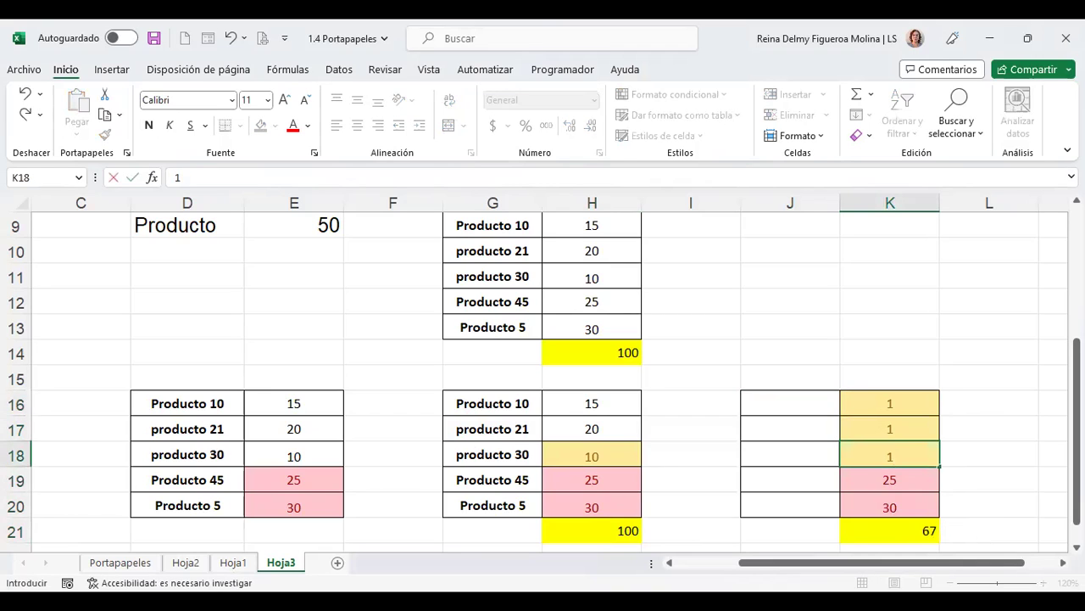
{"action": "type", "text": "1"}
{"action": "key", "text": "BackSpace"}
{"action": "key", "text": "Return"}
{"action": "type", "text": "1"}
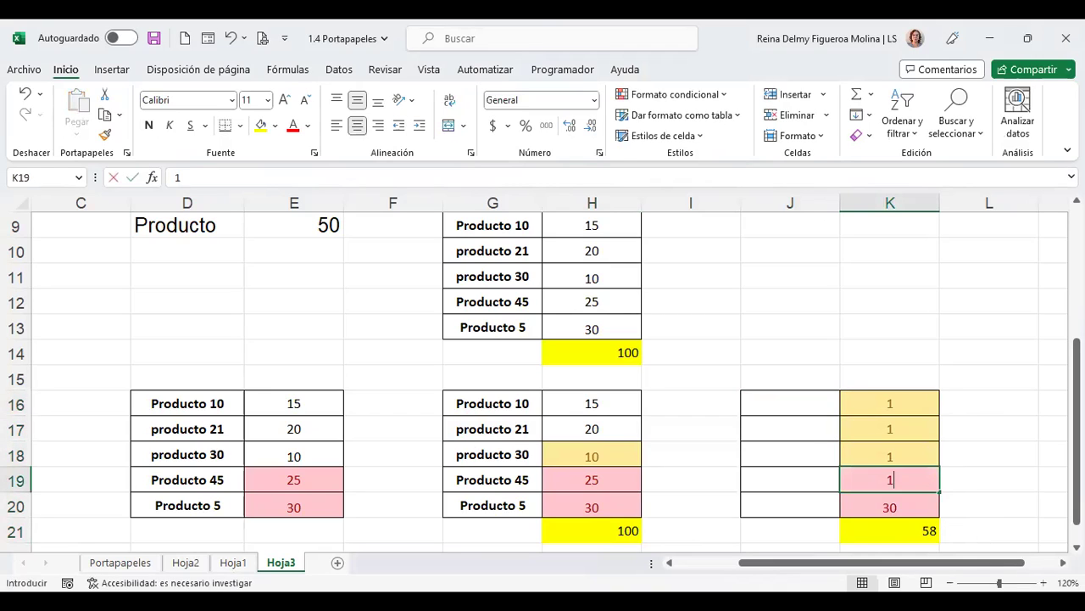
{"action": "key", "text": "Return"}
{"action": "type", "text": "1"}
{"action": "key", "text": "Return"}
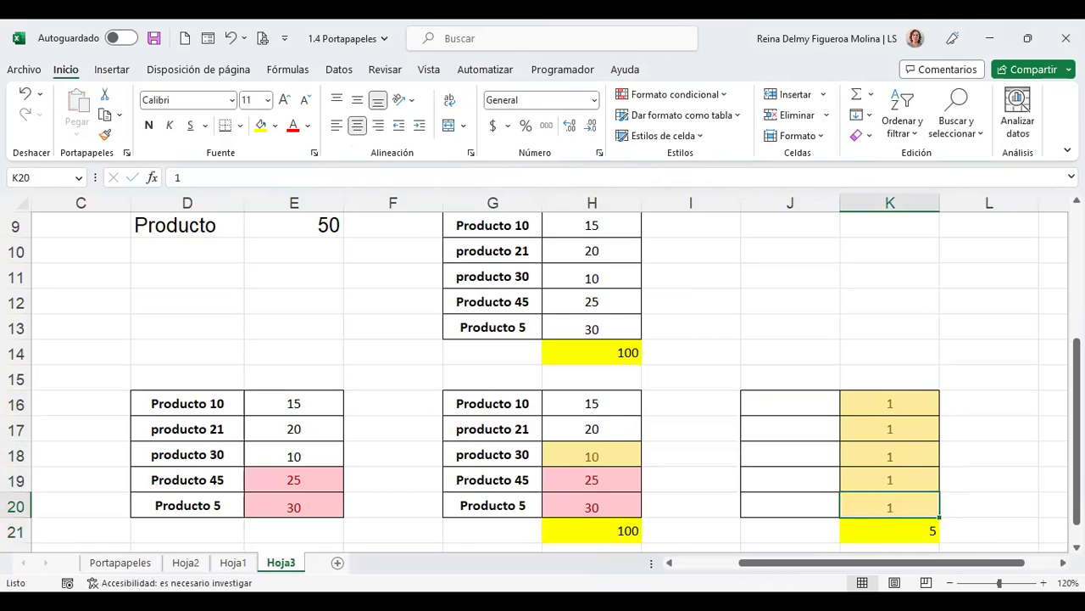
Clear the conditional formatting rules from the selected cells K16:K20 on Hoja3.
{"action": "left_click_drag", "start_coordinate": [889, 505], "coordinate": [890, 404]}
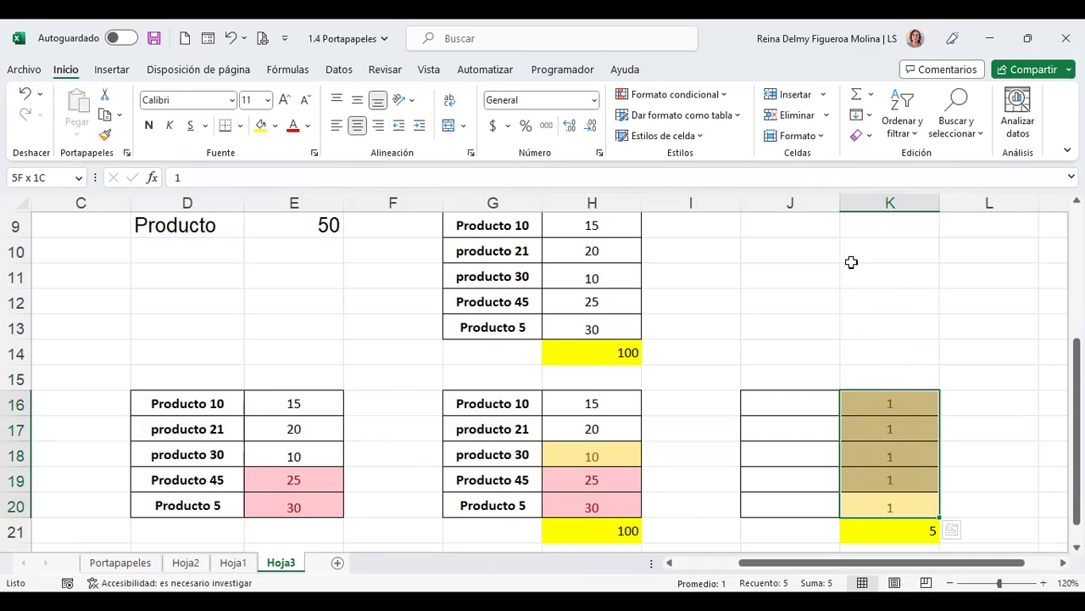
{"action": "left_click", "coordinate": [726, 98]}
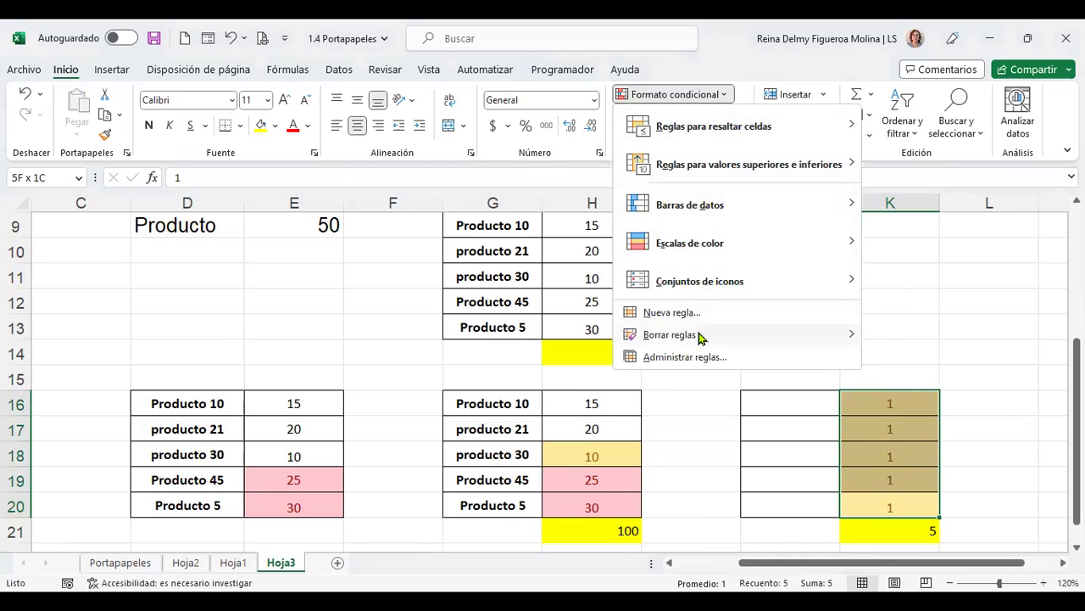
{"action": "mouse_move", "coordinate": [702, 336]}
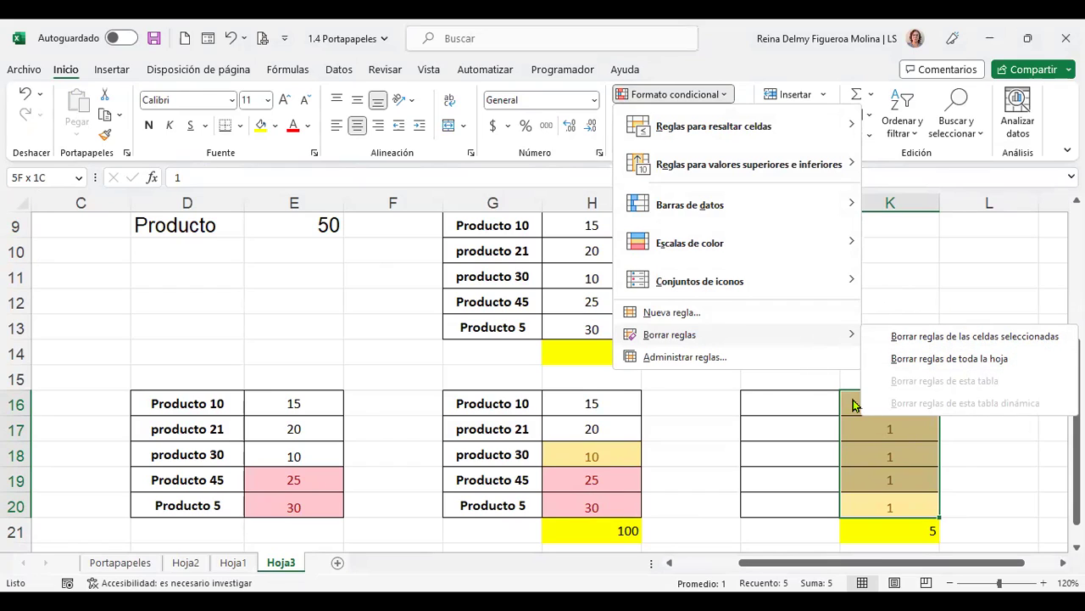
{"action": "left_click", "coordinate": [943, 335]}
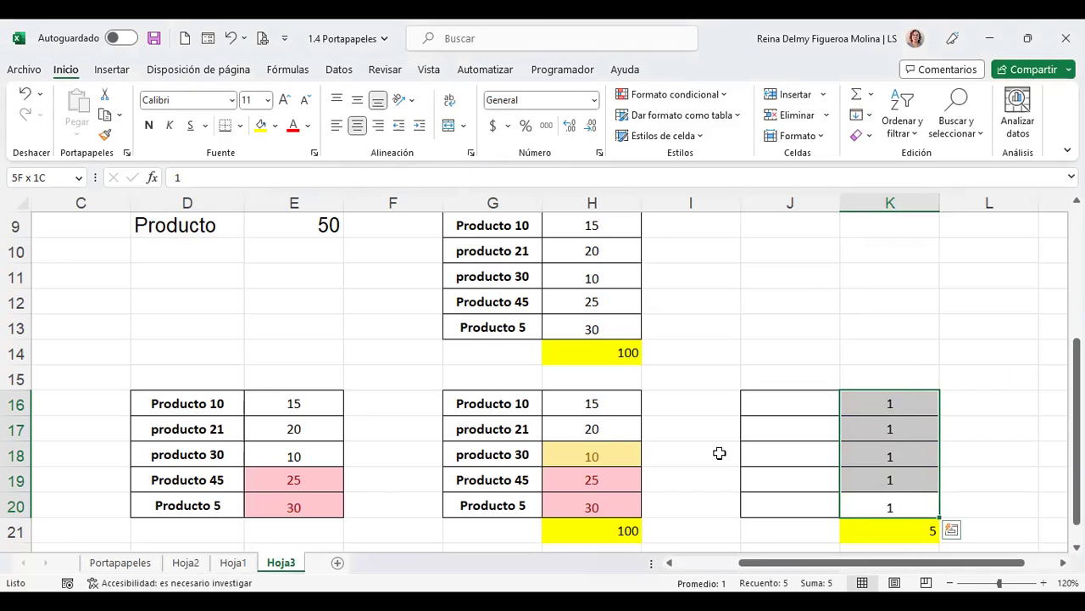
Copy C2:C6 from Portapapeles and paste it onto K16:K20 on Hoja3 with Paste Special, using "Todo" and the operation "Sumar".
{"action": "left_click", "coordinate": [119, 562]}
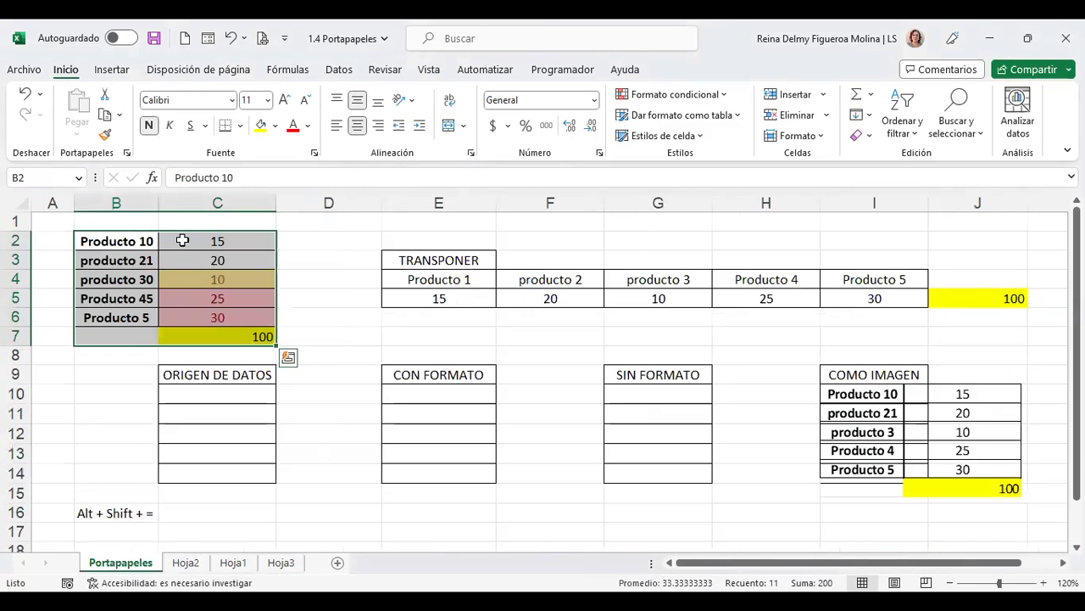
{"action": "left_click_drag", "start_coordinate": [194, 243], "coordinate": [191, 316]}
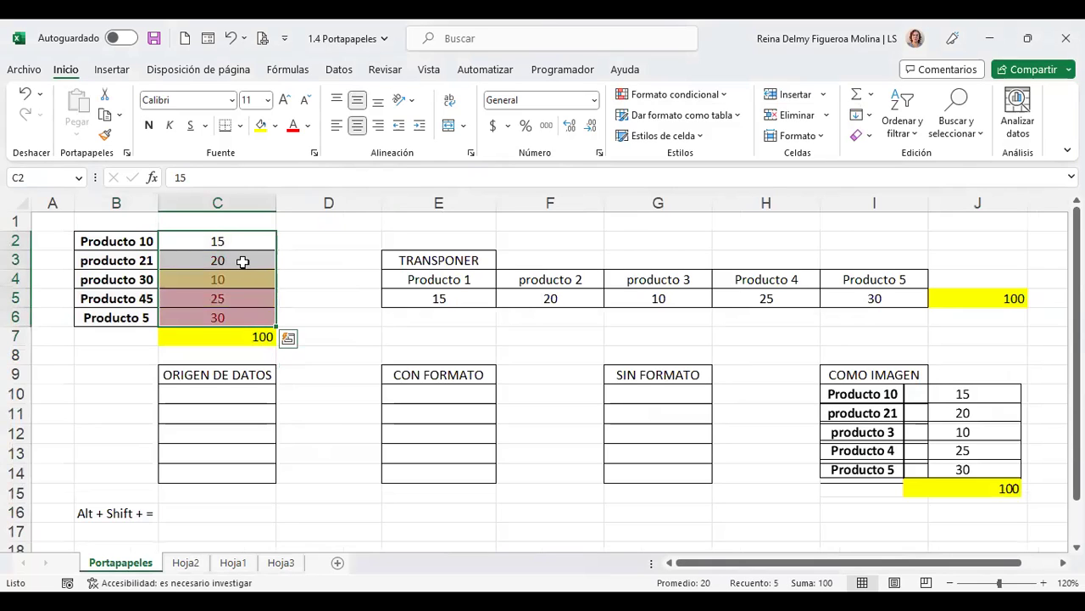
{"action": "key", "text": "ctrl+c"}
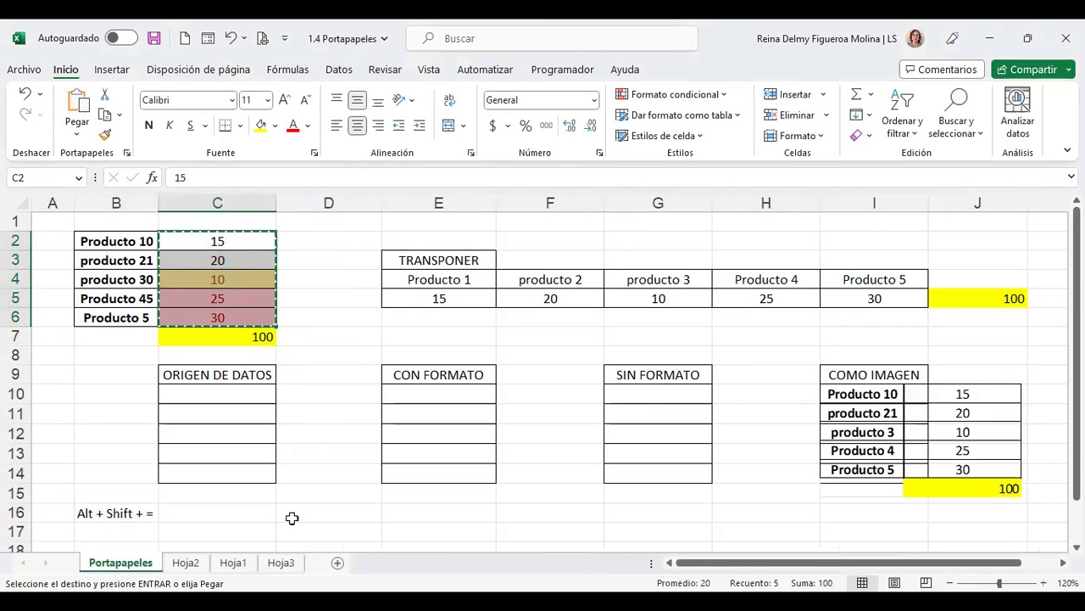
{"action": "left_click", "coordinate": [281, 563]}
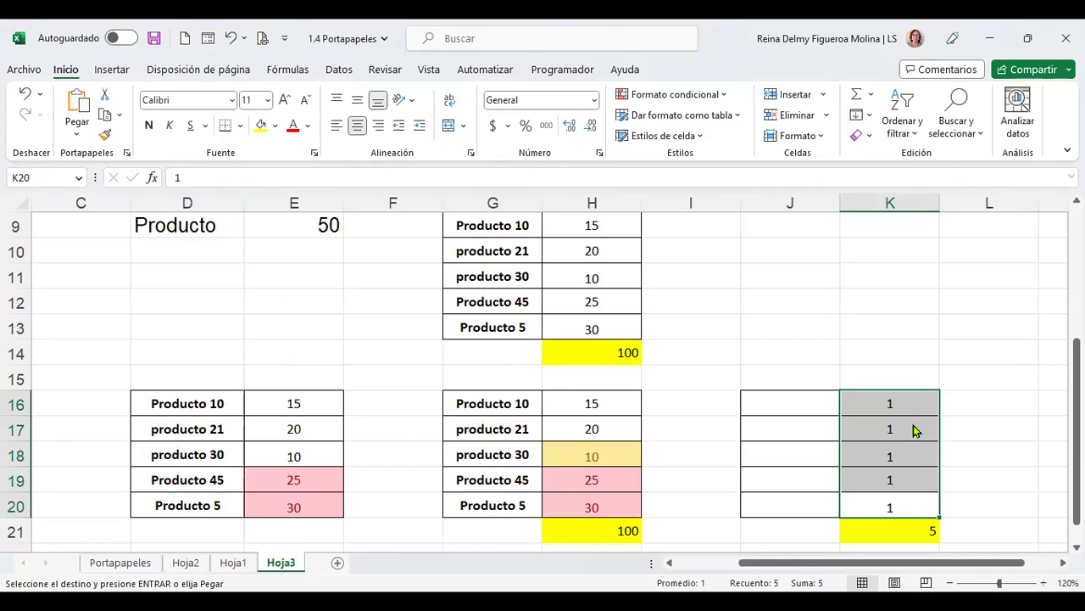
{"action": "key", "text": "ctrl+alt+v"}
{"action": "left_click", "coordinate": [591, 395]}
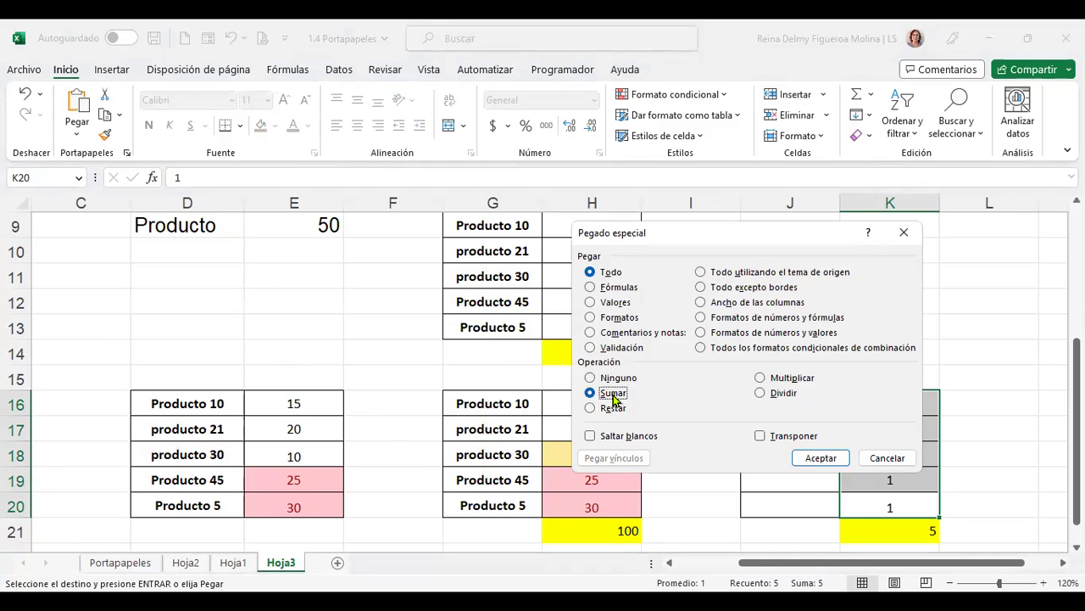
{"action": "left_click", "coordinate": [823, 458]}
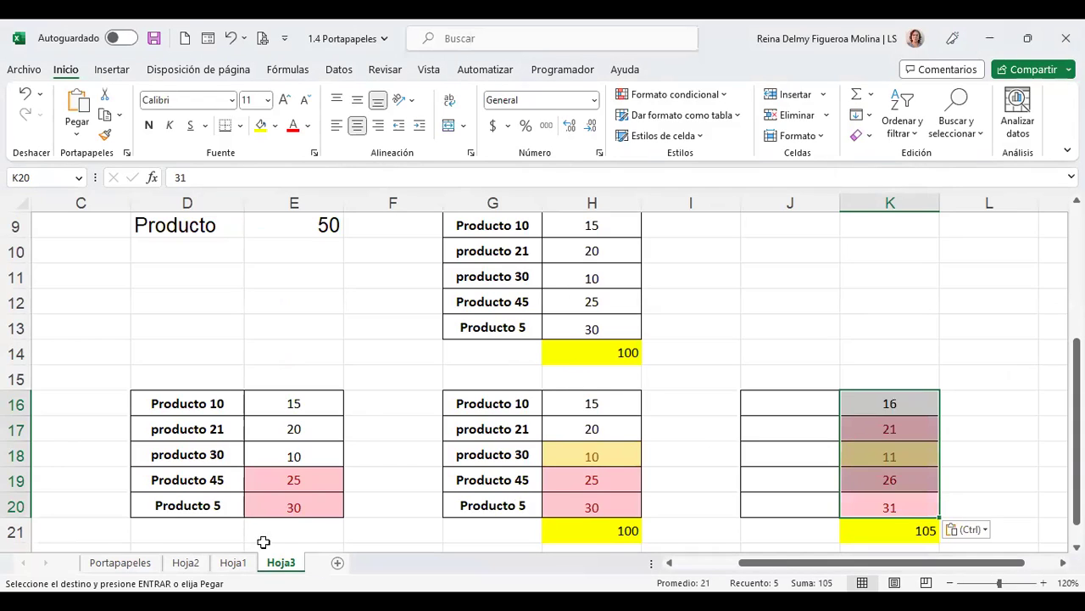
Compare the source quantities in C2:C6 on Portapapeles with the summed values in K16:K20 on Hoja3.
{"action": "left_click", "coordinate": [121, 562]}
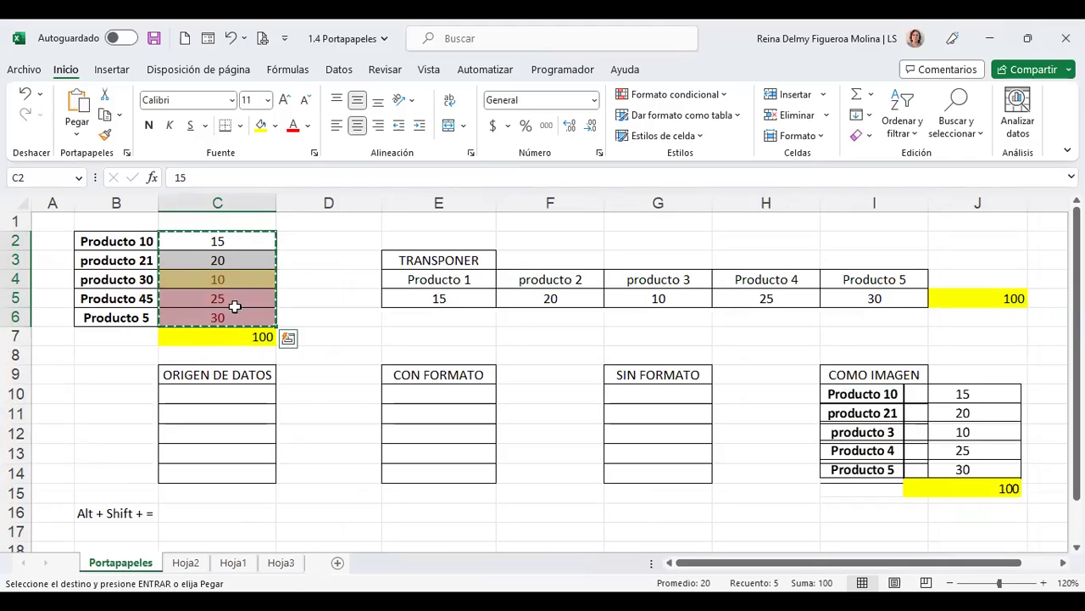
{"action": "left_click", "coordinate": [283, 563]}
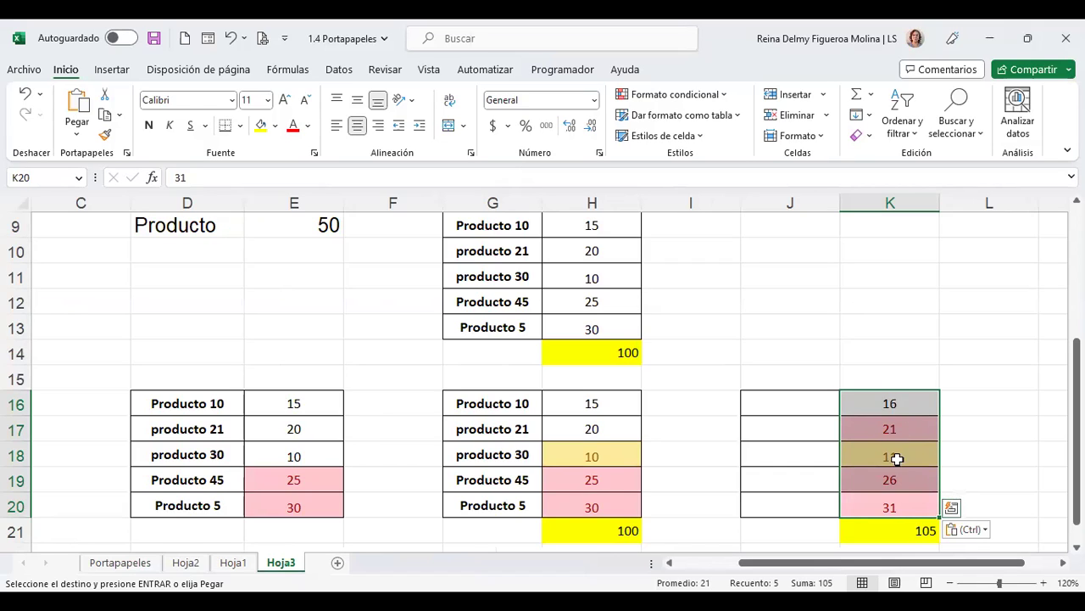
{"action": "left_click", "coordinate": [141, 565]}
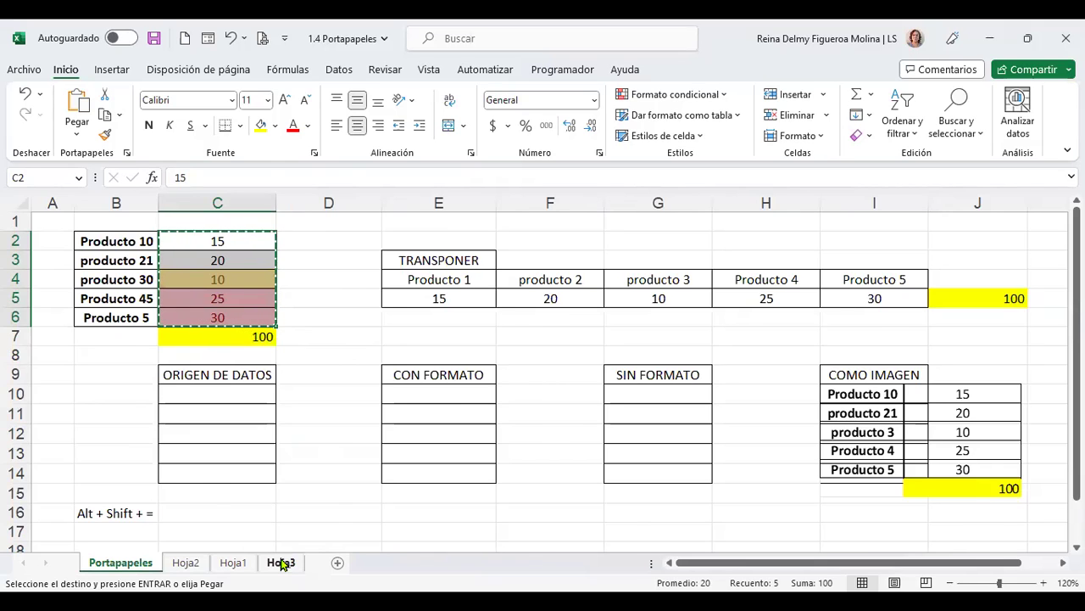
Recheck the added values in K16:K20 on Hoja3 against the original quantities on Portapapeles.
{"action": "left_click", "coordinate": [282, 564]}
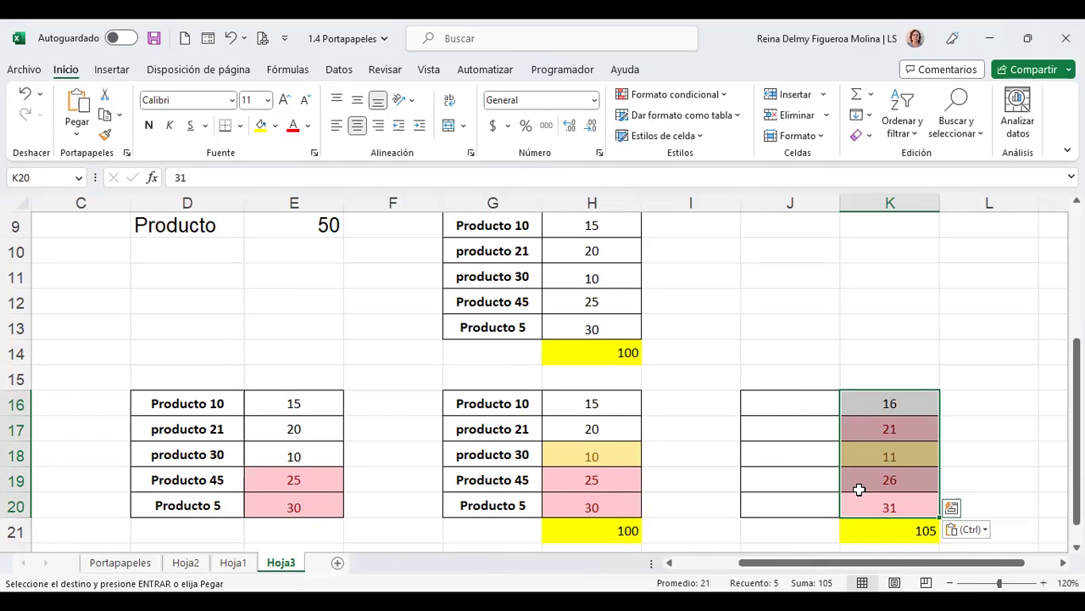
{"action": "left_click", "coordinate": [119, 563]}
{"action": "left_click", "coordinate": [119, 563]}
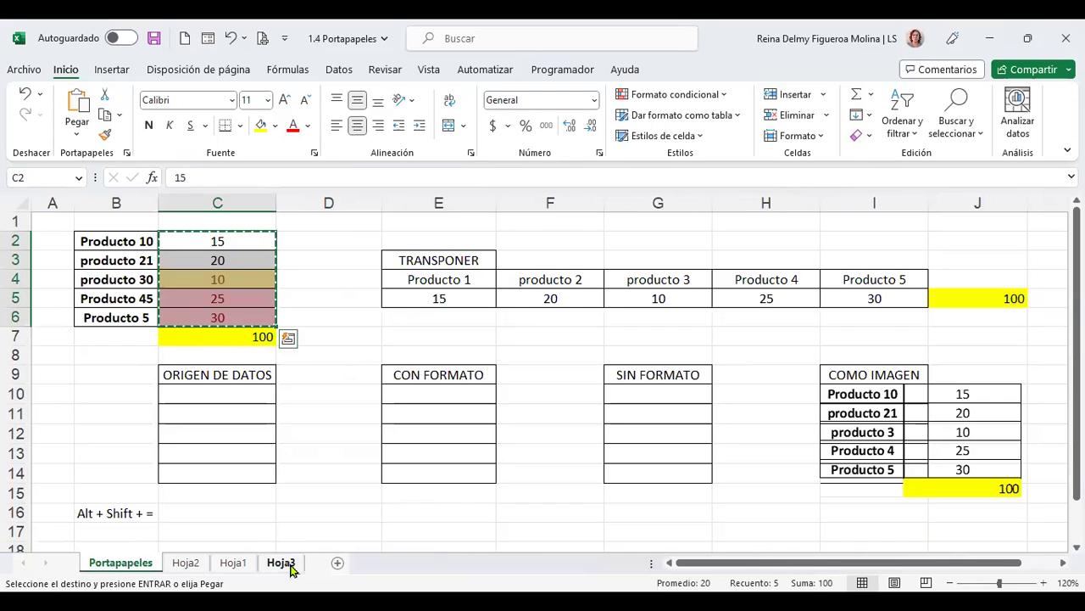
Overwrite every summed value in K16:K20 on Hoja3 with 1.
{"action": "left_click", "coordinate": [281, 562]}
{"action": "left_click", "coordinate": [894, 402]}
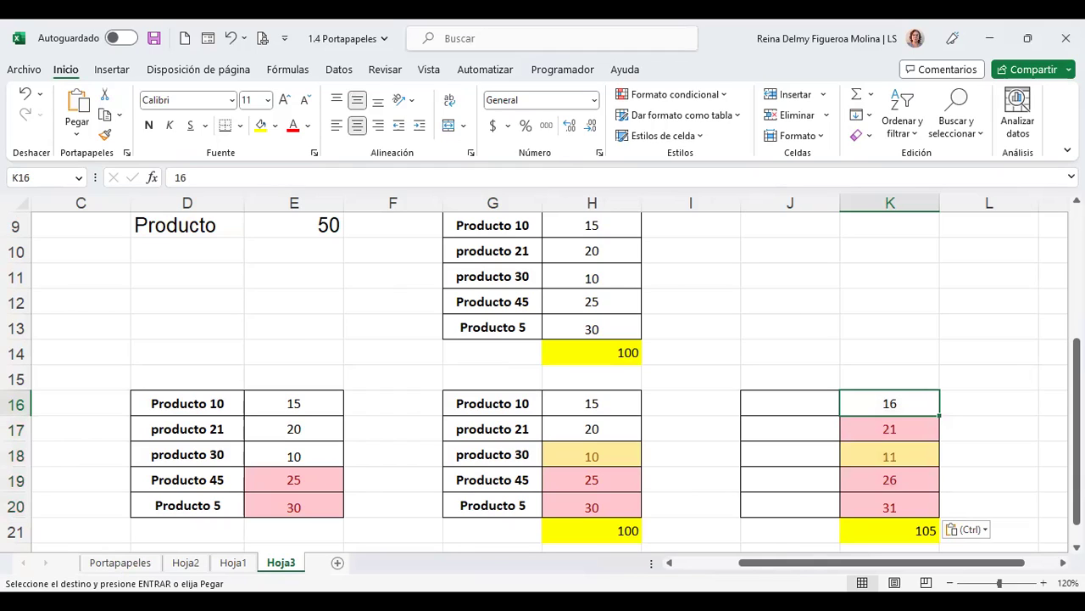
{"action": "type", "text": "1"}
{"action": "key", "text": "Return"}
{"action": "type", "text": "1"}
{"action": "key", "text": "Return"}
{"action": "type", "text": "1"}
{"action": "key", "text": "Return"}
{"action": "type", "text": "1"}
{"action": "key", "text": "Return"}
{"action": "type", "text": "1"}
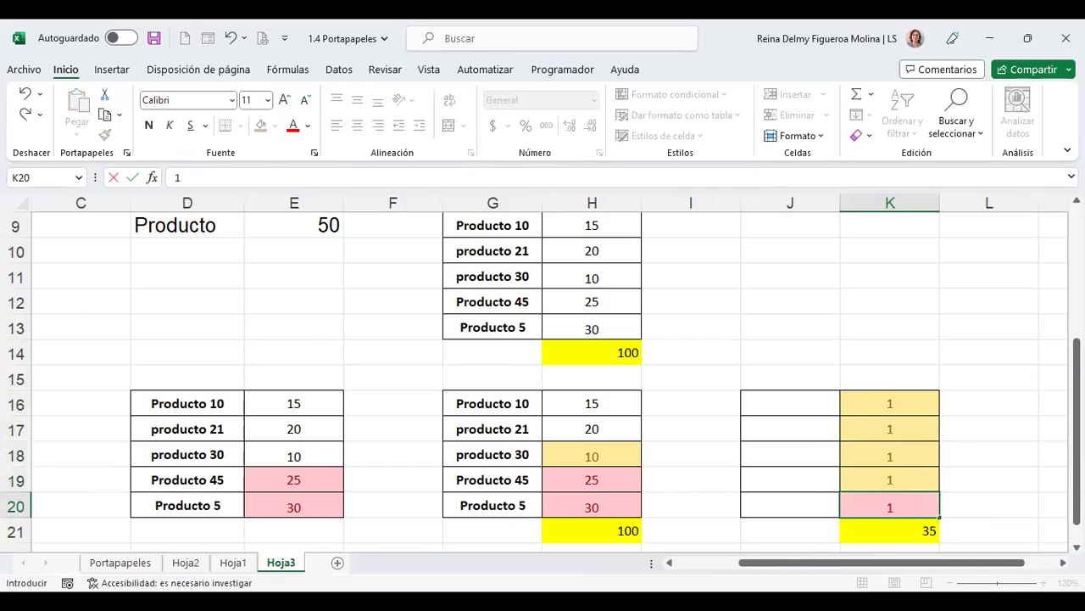
{"action": "key", "text": "Return"}
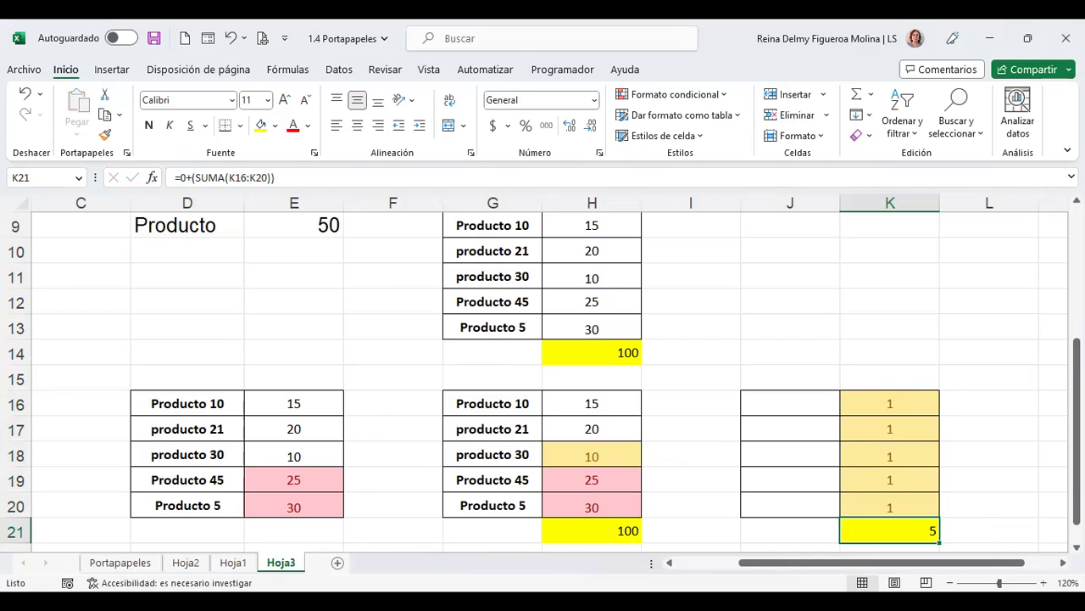
Copy C2:C6 from Portapapeles and paste it onto K16:K20 on Hoja3 with Paste Special, using "Todo" and the operation "Restar".
{"action": "left_click", "coordinate": [136, 563]}
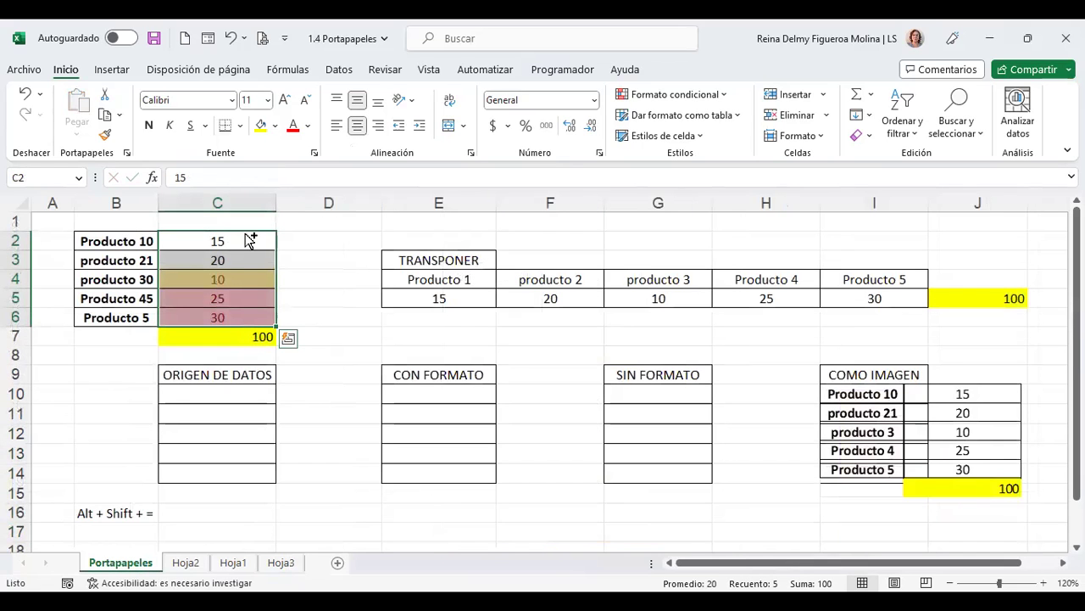
{"action": "key", "text": "ctrl+c"}
{"action": "left_click", "coordinate": [282, 562]}
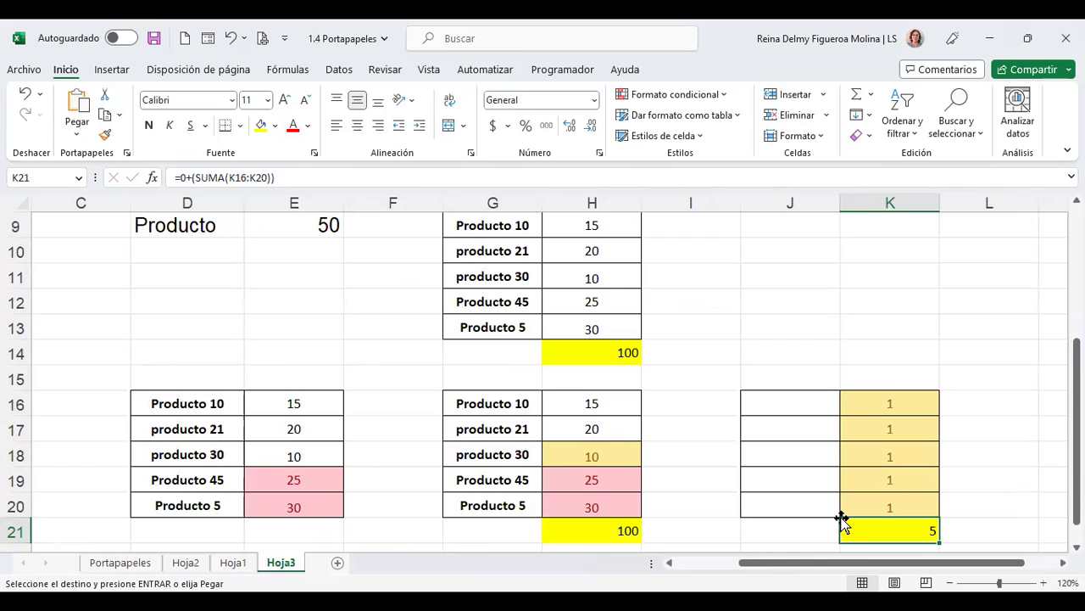
{"action": "key", "text": "ctrl+alt+v"}
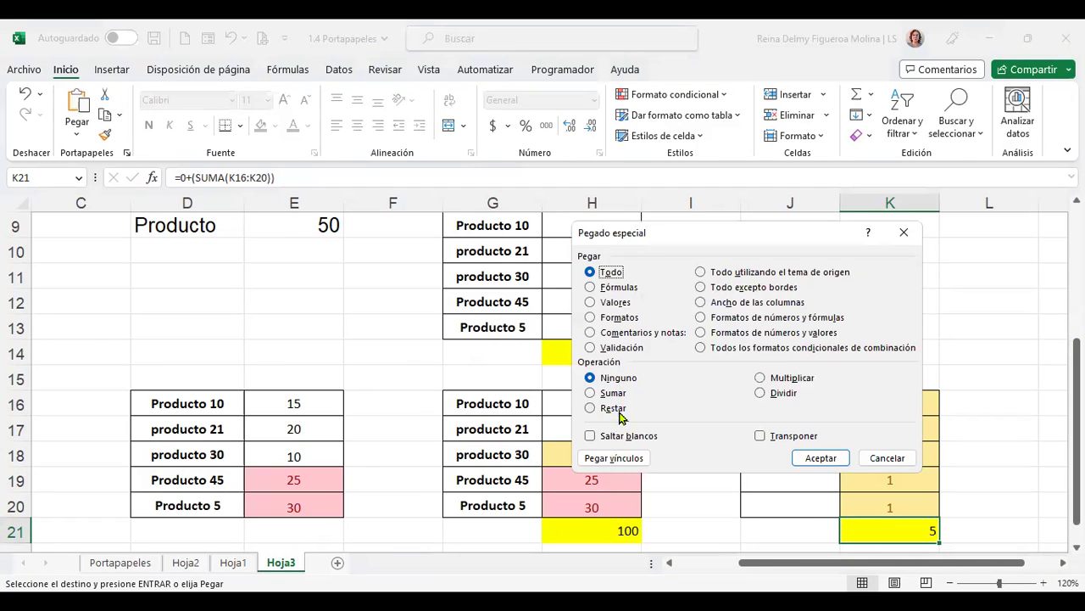
{"action": "left_click", "coordinate": [887, 460]}
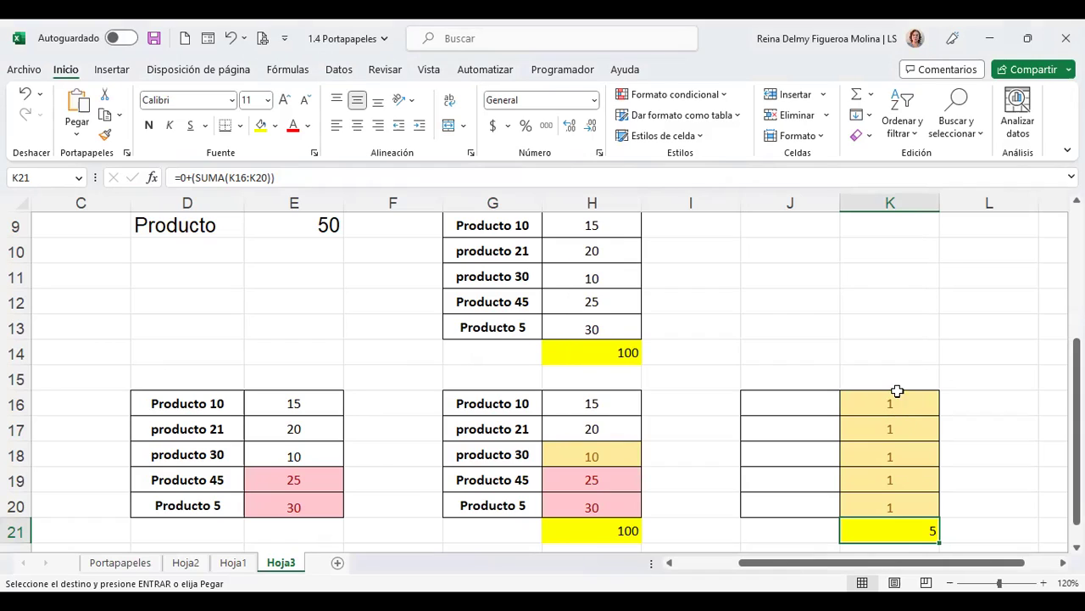
{"action": "left_click", "coordinate": [111, 566]}
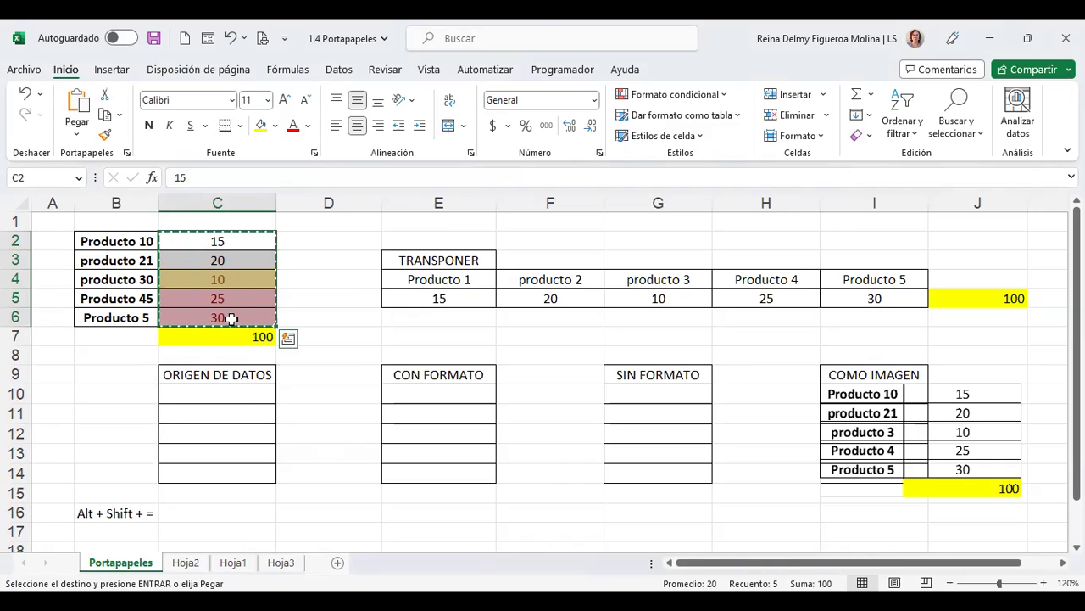
{"action": "left_click", "coordinate": [280, 562]}
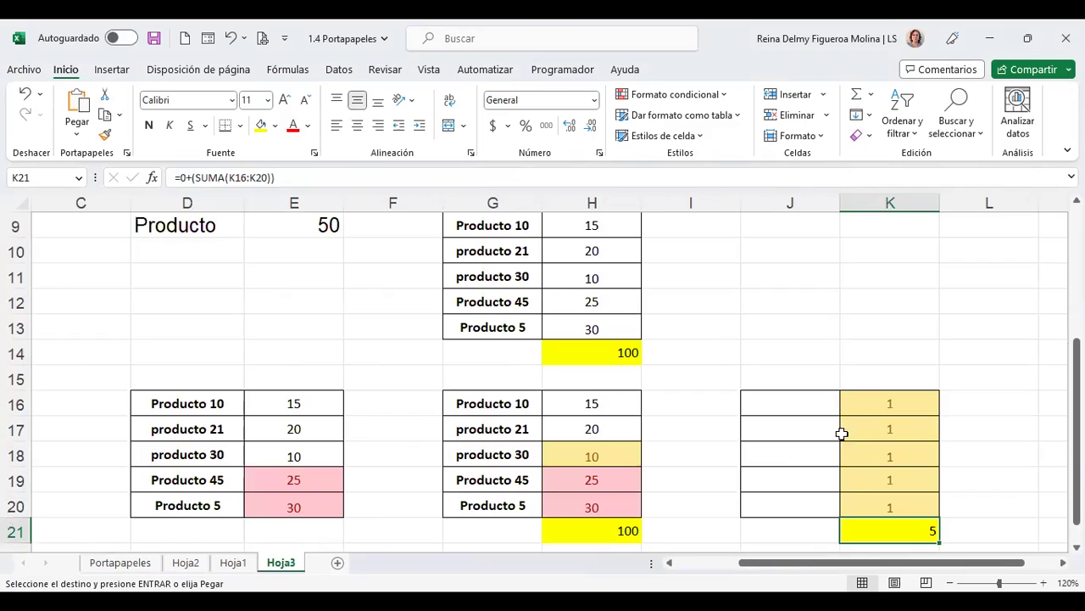
{"action": "left_click", "coordinate": [860, 405]}
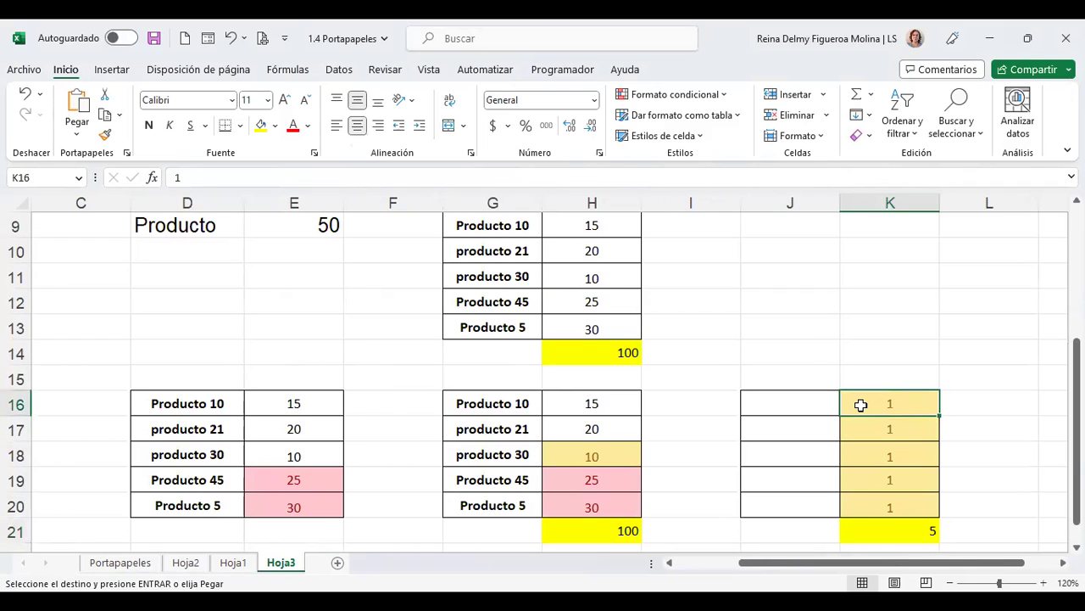
{"action": "key", "text": "ctrl+alt+v"}
{"action": "left_click", "coordinate": [613, 411]}
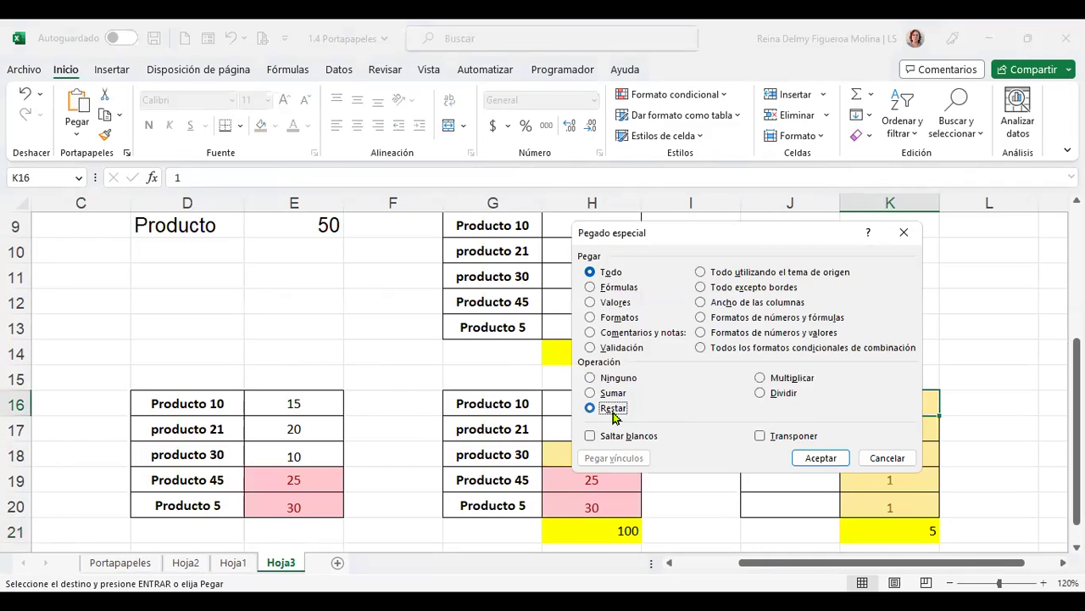
{"action": "left_click", "coordinate": [821, 455]}
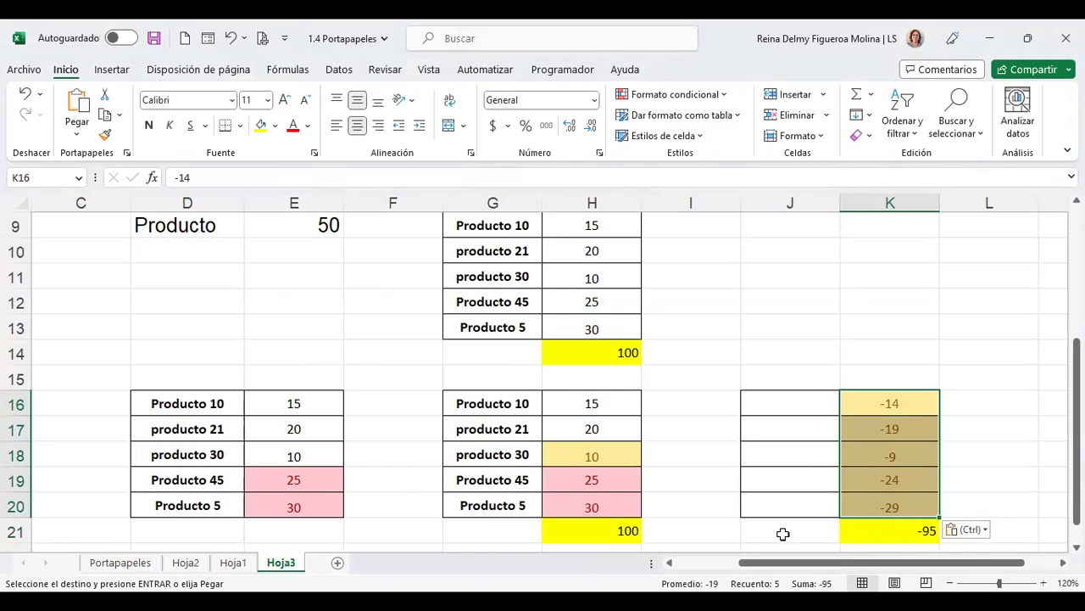
Enter the note "Resta de la tabla destino" in J14 and "menos tabla origen" in J15 on Hoja3.
{"action": "left_click", "coordinate": [123, 564]}
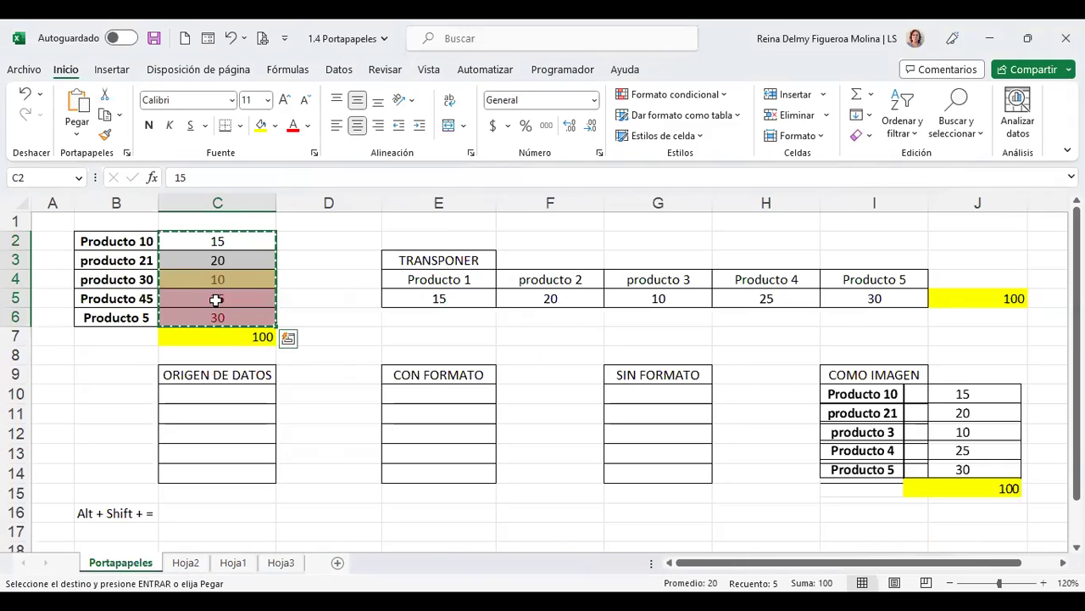
{"action": "left_click", "coordinate": [283, 563]}
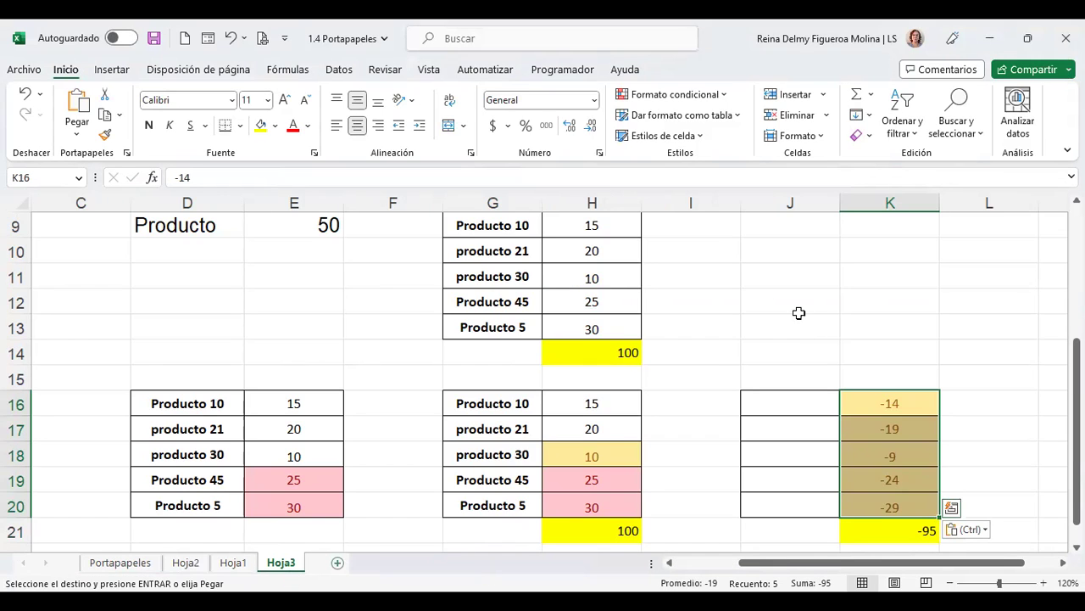
{"action": "left_click", "coordinate": [780, 354]}
{"action": "type", "text": "Res"}
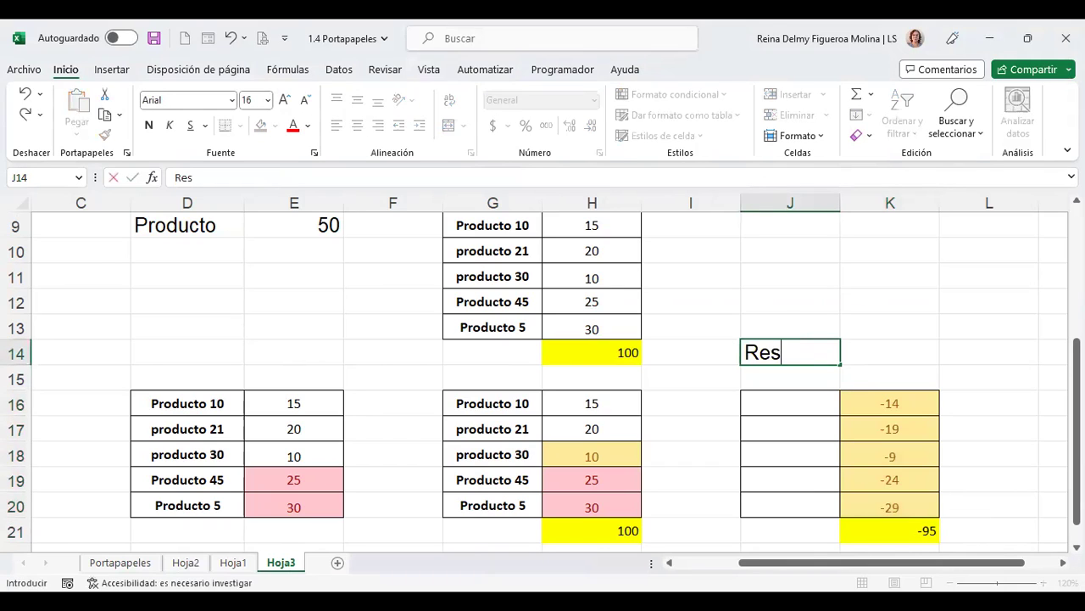
{"action": "type", "text": "ta de la "}
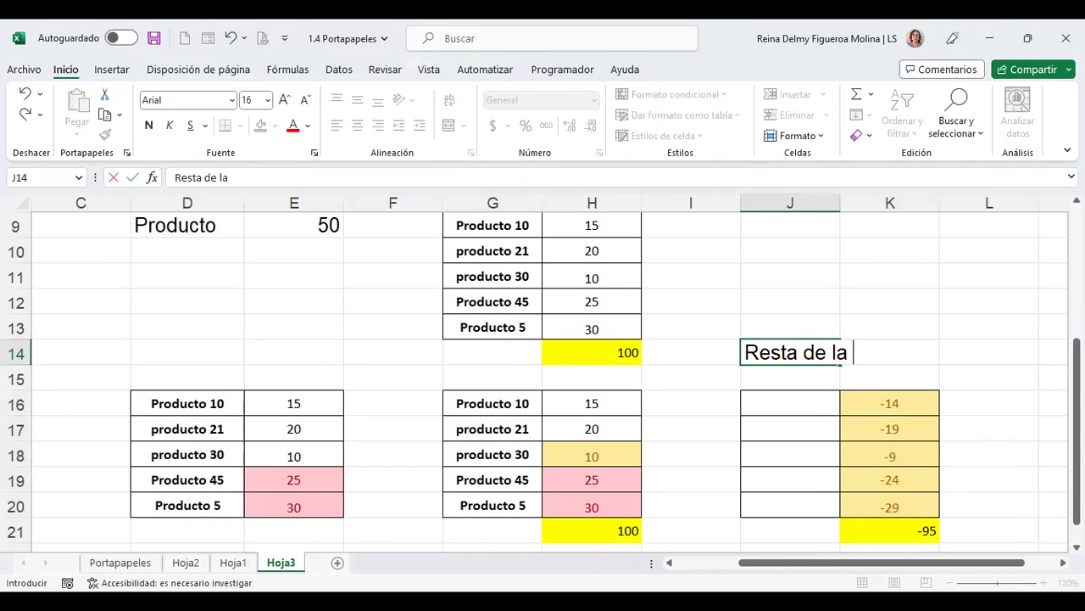
{"action": "type", "text": "tabla destino"}
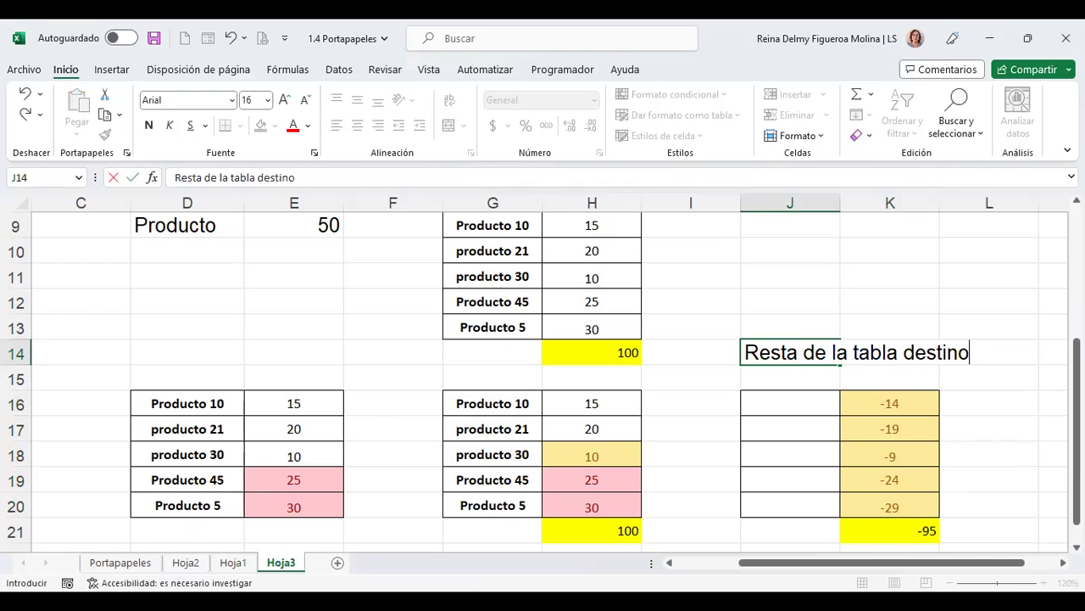
{"action": "key", "text": "Return"}
{"action": "type", "text": "menos tabla origen"}
{"action": "key", "text": "Return"}
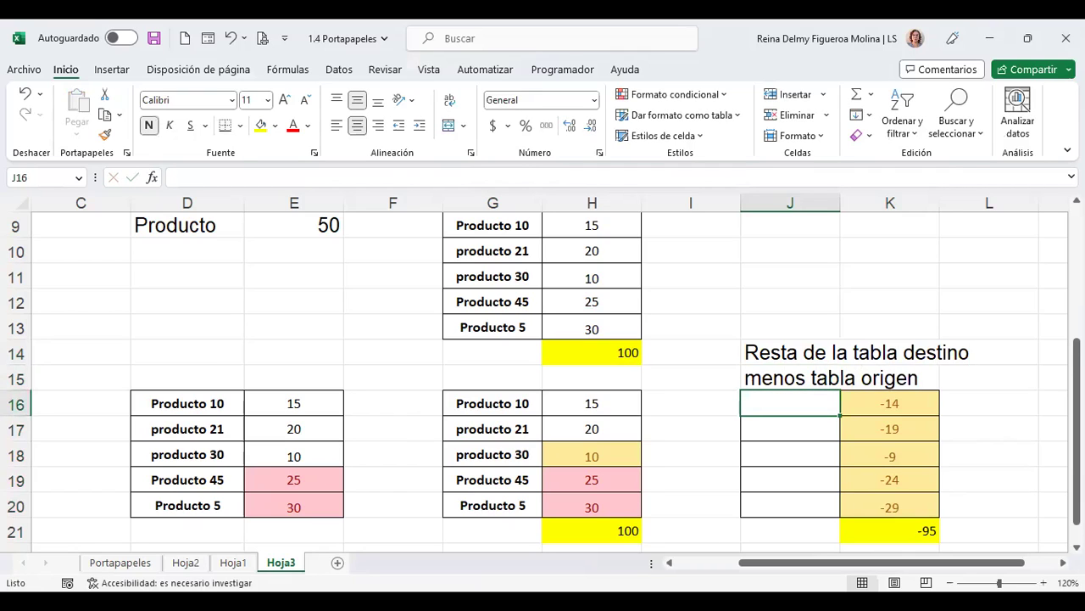
{"action": "left_click", "coordinate": [915, 273]}
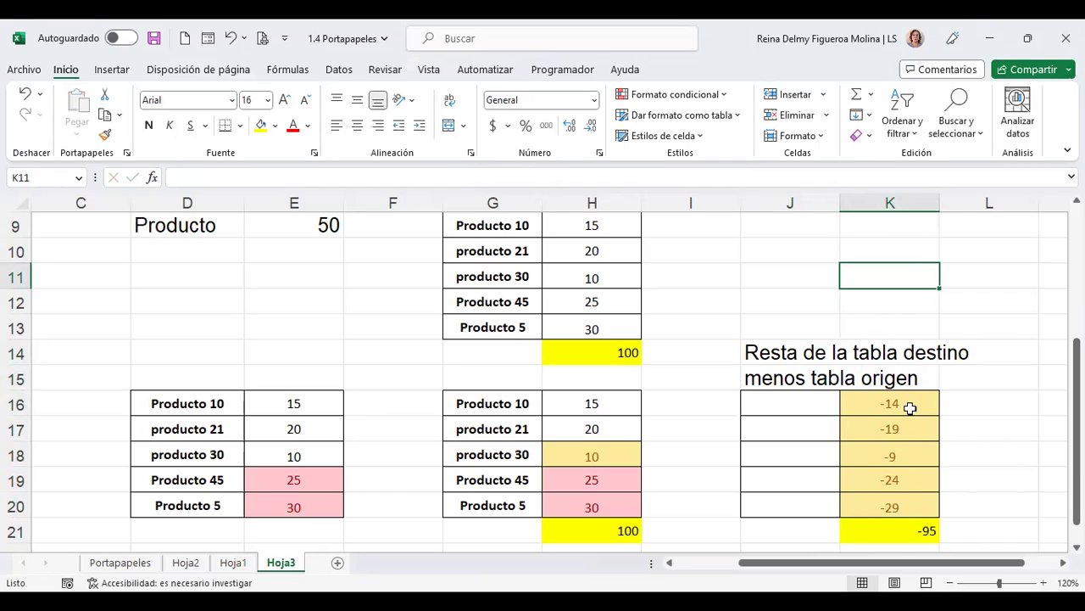
Compare the source quantities in C2:C6 on Portapapeles with the subtraction results in K16:K20 on Hoja3.
{"action": "left_click", "coordinate": [146, 563]}
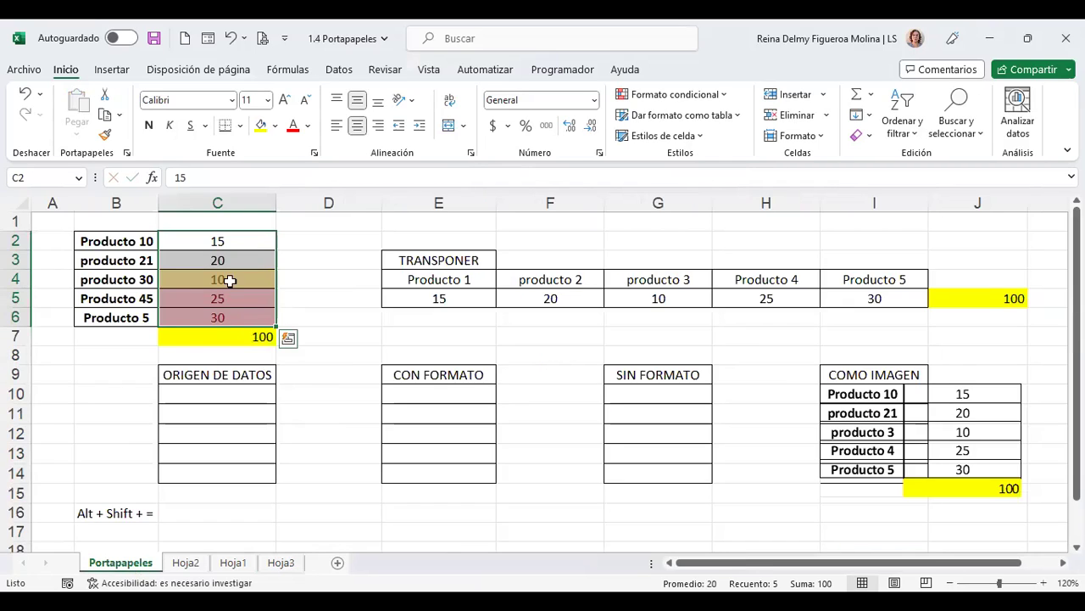
{"action": "key", "text": "Escape"}
{"action": "left_click", "coordinate": [280, 564]}
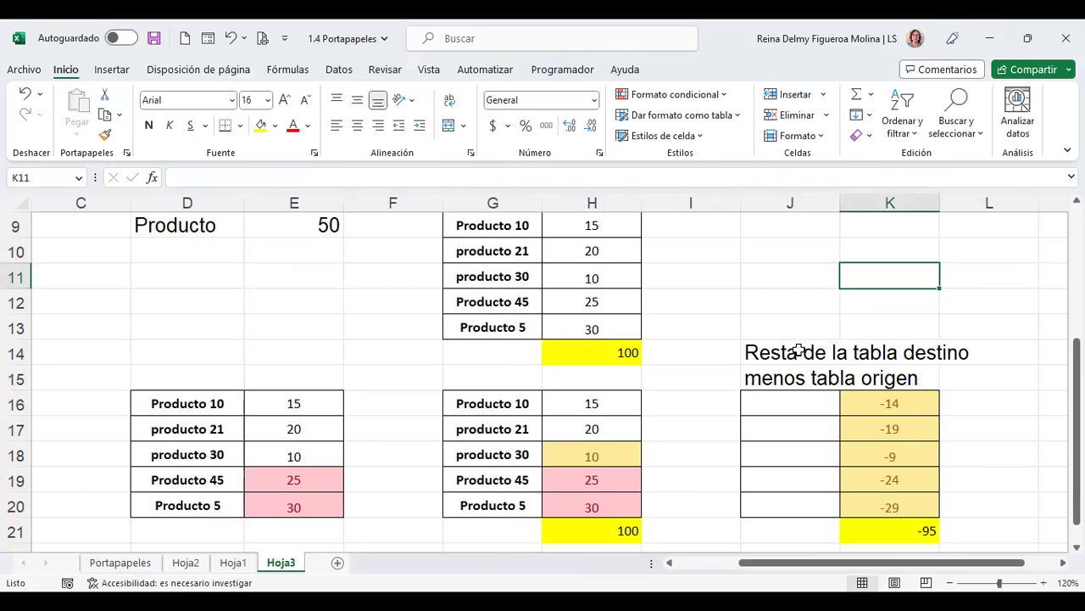
{"action": "left_click", "coordinate": [794, 322]}
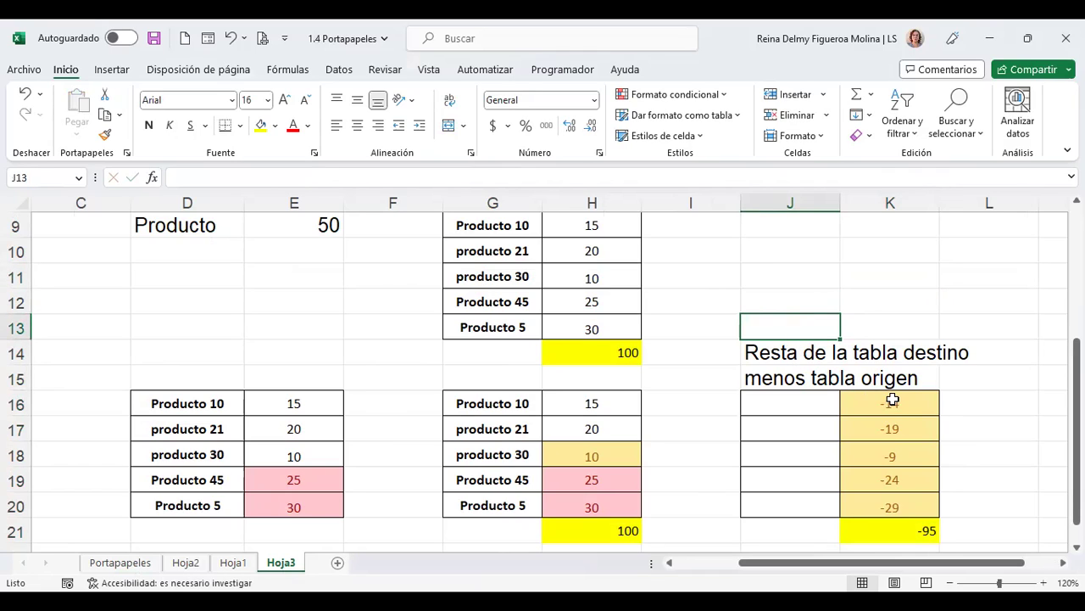
{"action": "left_click_drag", "start_coordinate": [883, 406], "coordinate": [887, 500]}
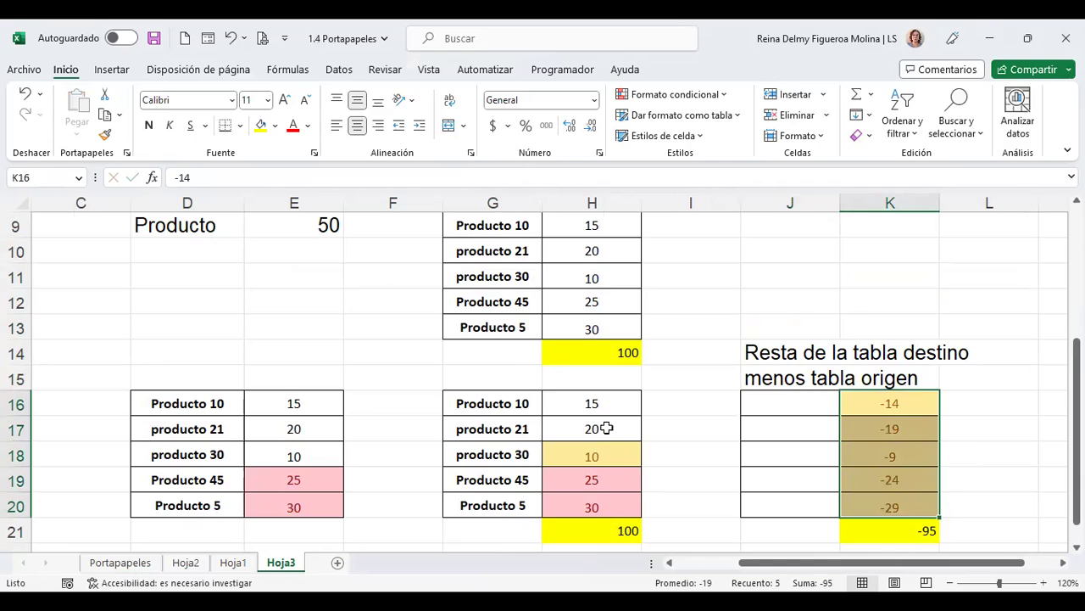
{"action": "left_click", "coordinate": [141, 564]}
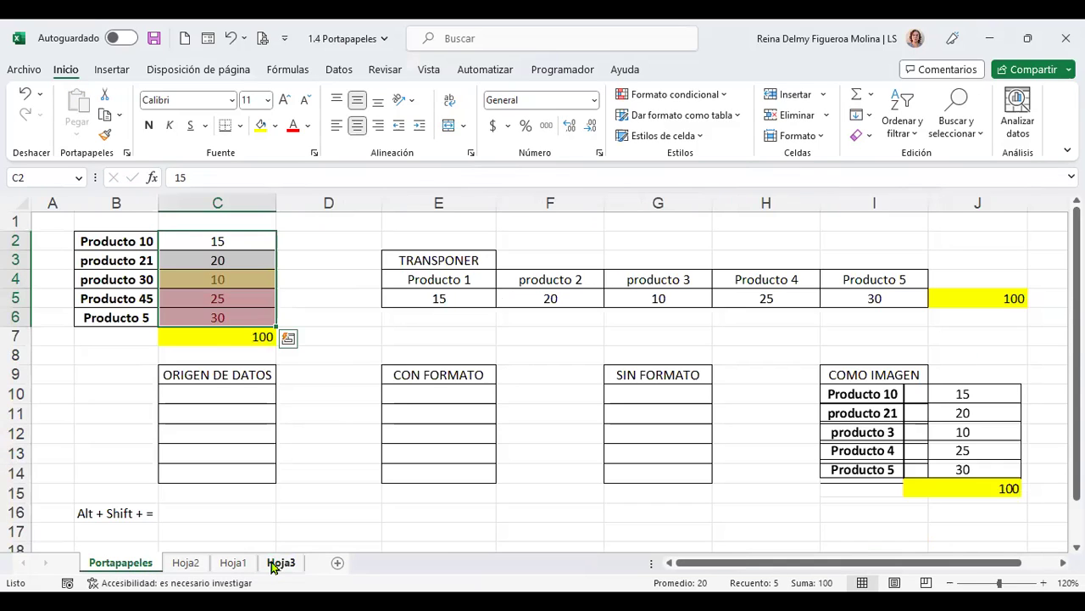
{"action": "left_click", "coordinate": [279, 563]}
{"action": "left_click", "coordinate": [792, 306]}
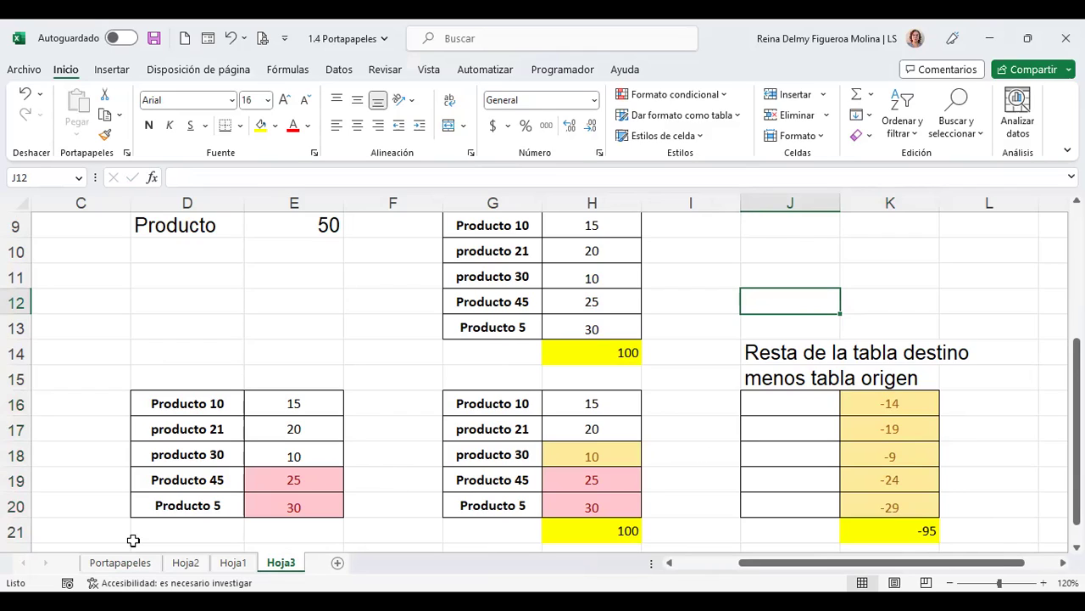
{"action": "left_click_drag", "start_coordinate": [879, 403], "coordinate": [890, 506]}
Replace each subtraction result in K16:K20 on Hoja3 with 2.
{"action": "left_click", "coordinate": [891, 404]}
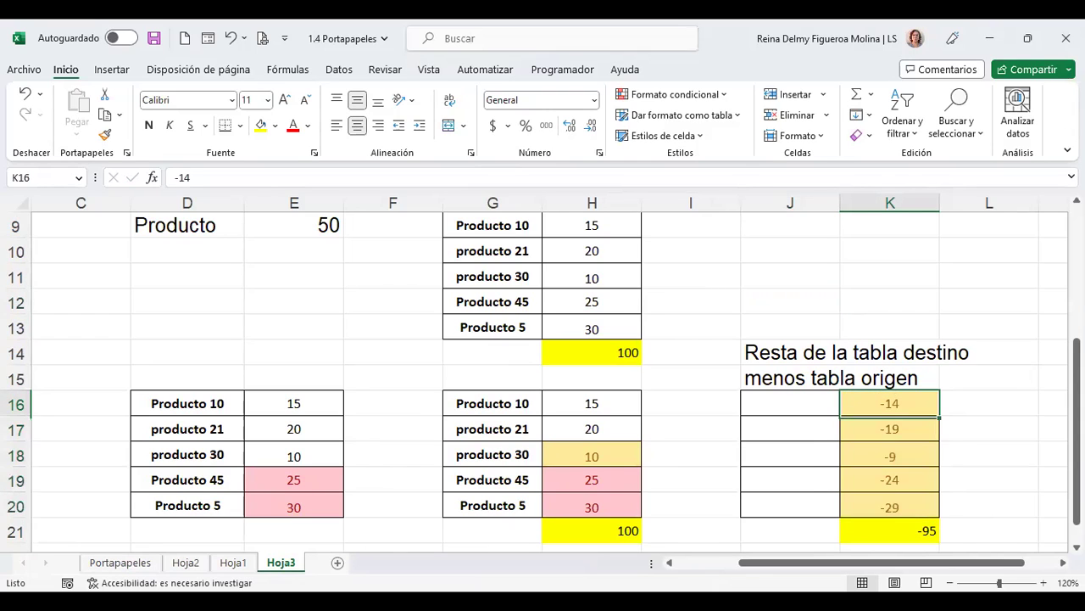
{"action": "left_click", "coordinate": [103, 566]}
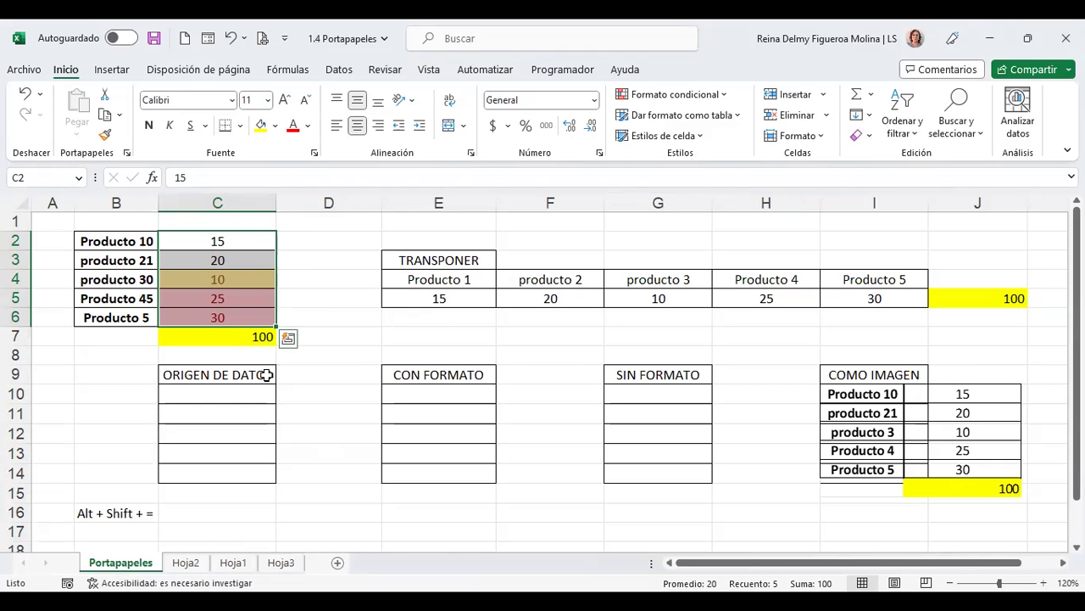
{"action": "key", "text": "Escape"}
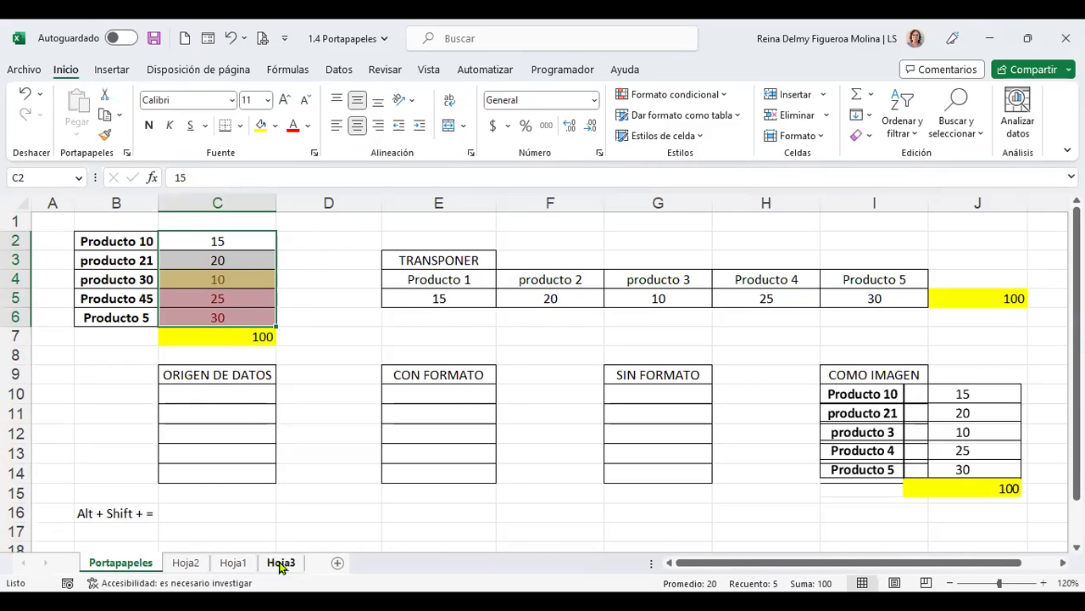
{"action": "left_click", "coordinate": [280, 563]}
{"action": "type", "text": "2"}
{"action": "key", "text": "Return"}
{"action": "type", "text": "2"}
{"action": "key", "text": "Return"}
{"action": "type", "text": "2"}
{"action": "key", "text": "Return"}
{"action": "type", "text": "2"}
{"action": "key", "text": "Return"}
{"action": "type", "text": "2"}
{"action": "key", "text": "Return"}
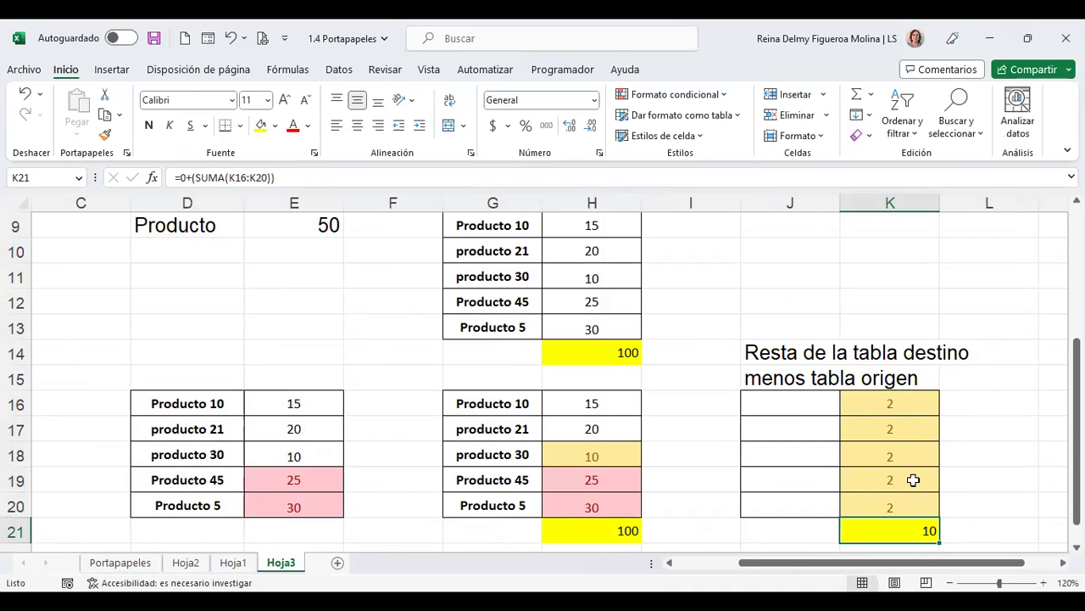
Copy C2:C6 from Portapapeles and paste it onto K16:K20 on Hoja3 with Paste Special, using "Todo" and the operation "Multiplicar".
{"action": "left_click", "coordinate": [136, 563]}
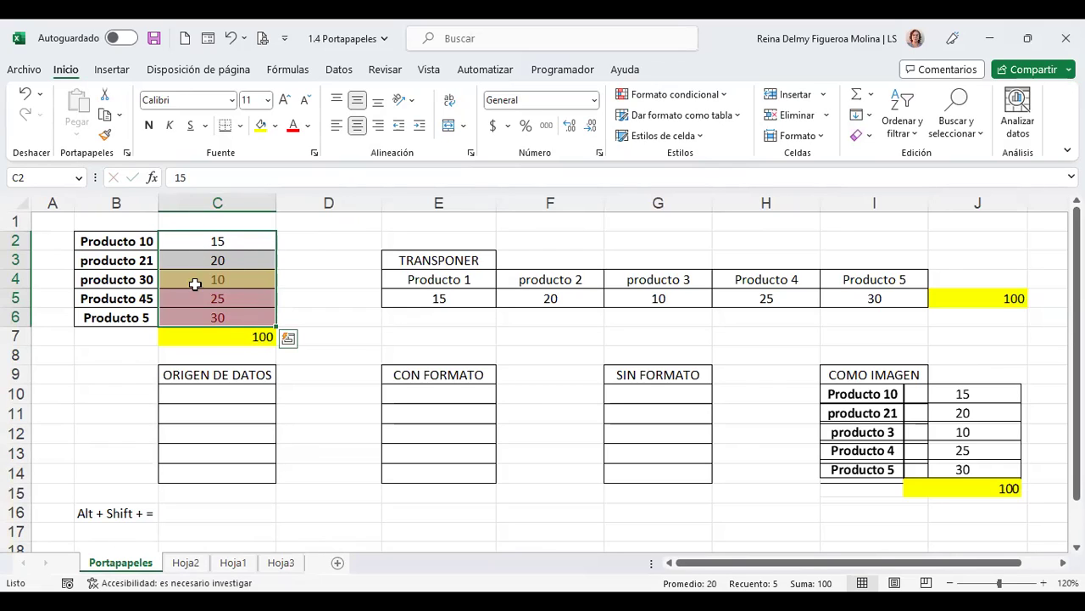
{"action": "left_click", "coordinate": [283, 569]}
{"action": "left_click", "coordinate": [281, 562]}
{"action": "left_click", "coordinate": [906, 406]}
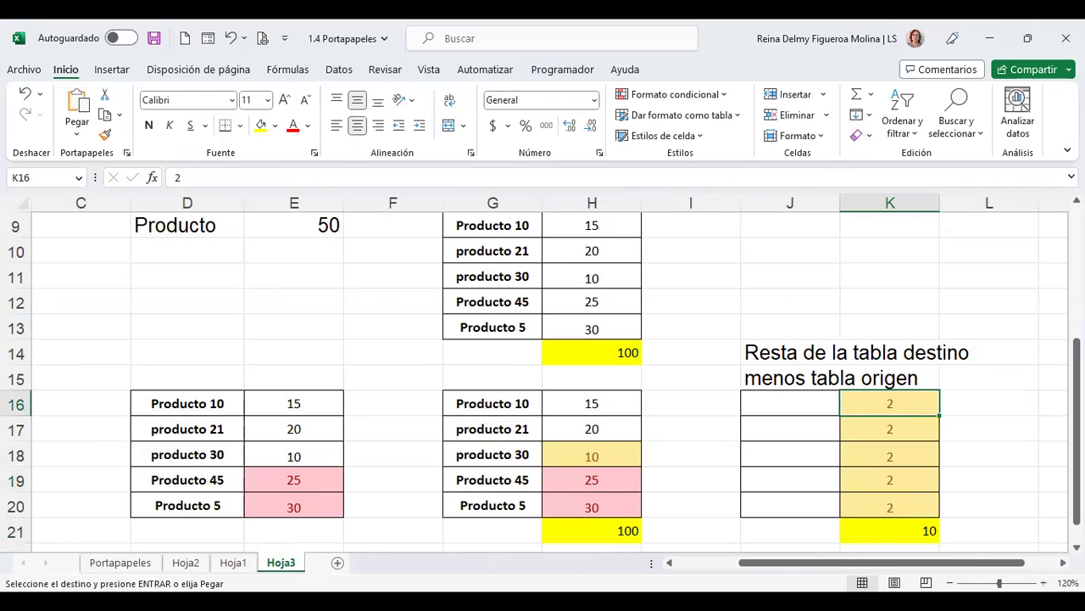
{"action": "key", "text": "ctrl+alt+v"}
{"action": "left_click", "coordinate": [761, 379]}
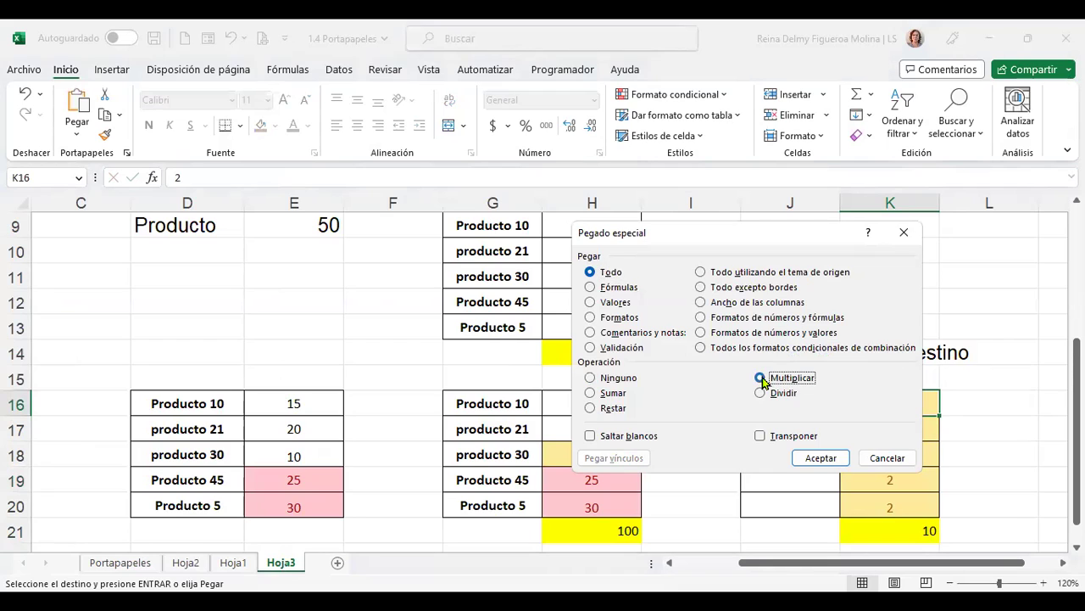
{"action": "left_click", "coordinate": [829, 460]}
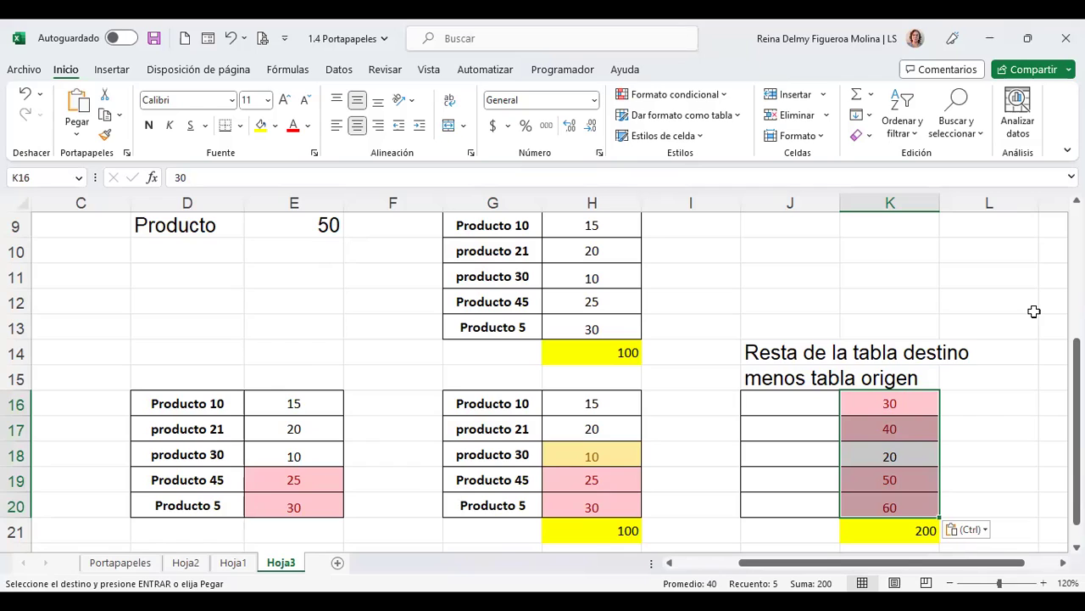
Replace each multiplication result in K16:K20 on Hoja3 with 2.
{"action": "key", "text": "shift+BackSpace"}
{"action": "type", "text": "2"}
{"action": "key", "text": "Return"}
{"action": "type", "text": "2"}
{"action": "key", "text": "Return"}
{"action": "type", "text": "2"}
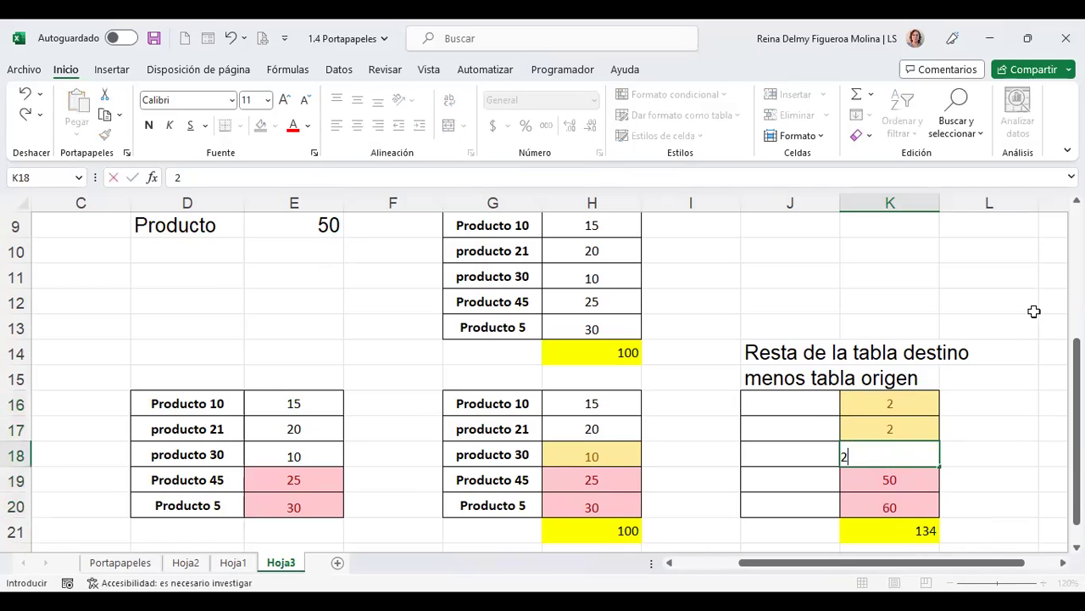
{"action": "key", "text": "Return"}
{"action": "type", "text": "2"}
{"action": "key", "text": "Return"}
{"action": "type", "text": "2"}
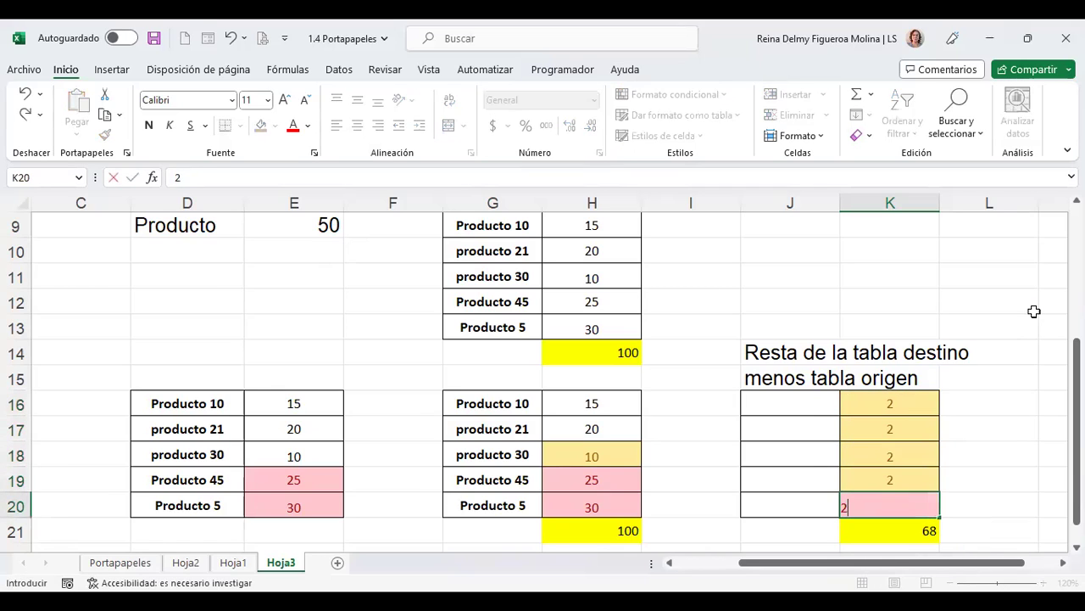
{"action": "key", "text": "Return"}
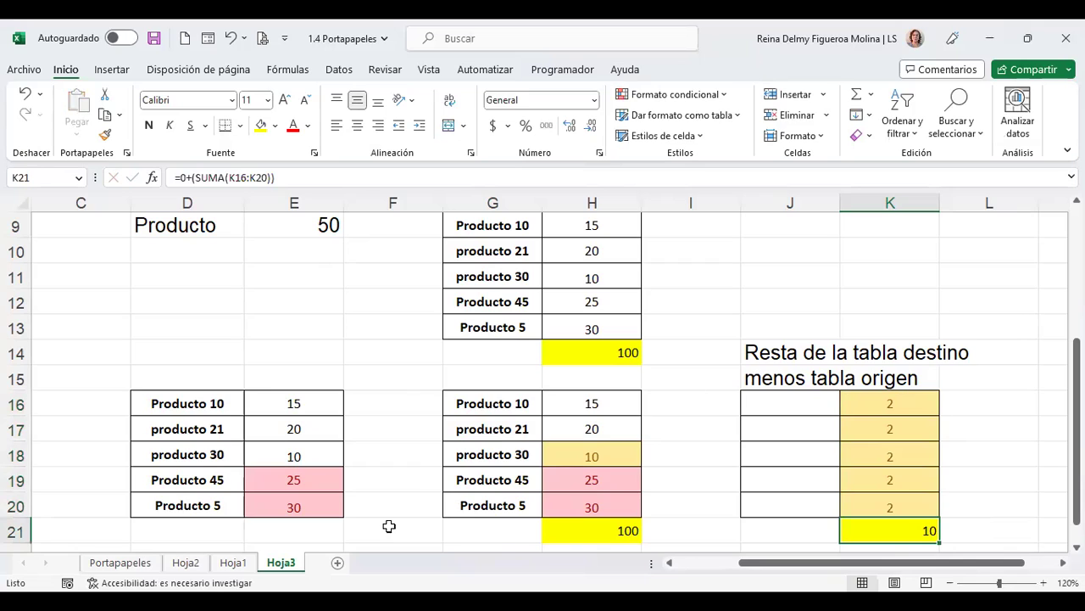
Copy C2:C6 from Portapapeles and paste it onto K16:K20 on Hoja3 with Paste Special, using "Todo" and the operation "Dividir".
{"action": "left_click", "coordinate": [142, 562]}
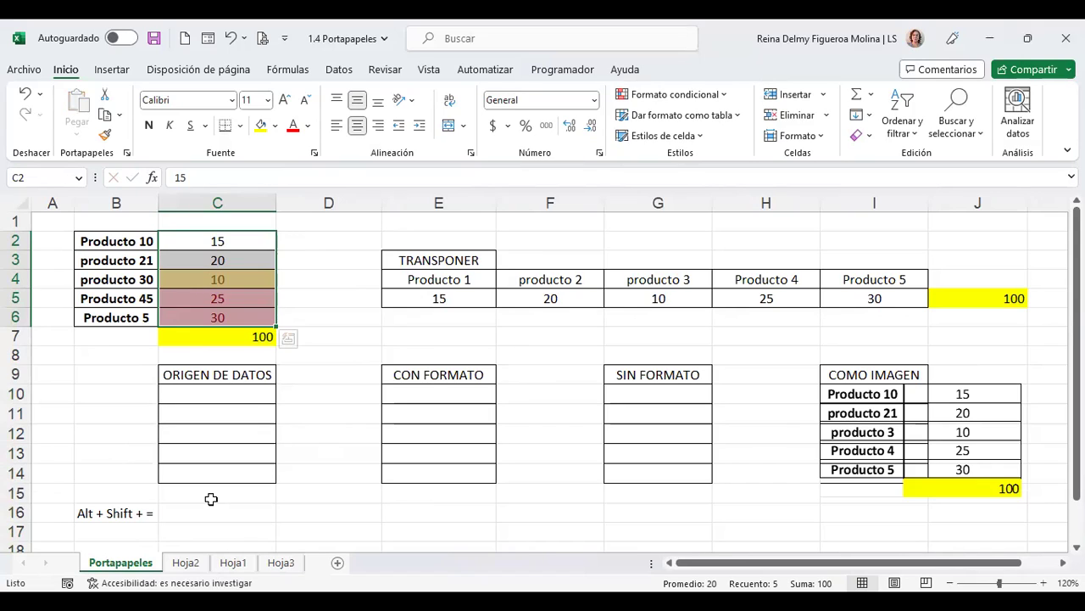
{"action": "key", "text": "ctrl+c"}
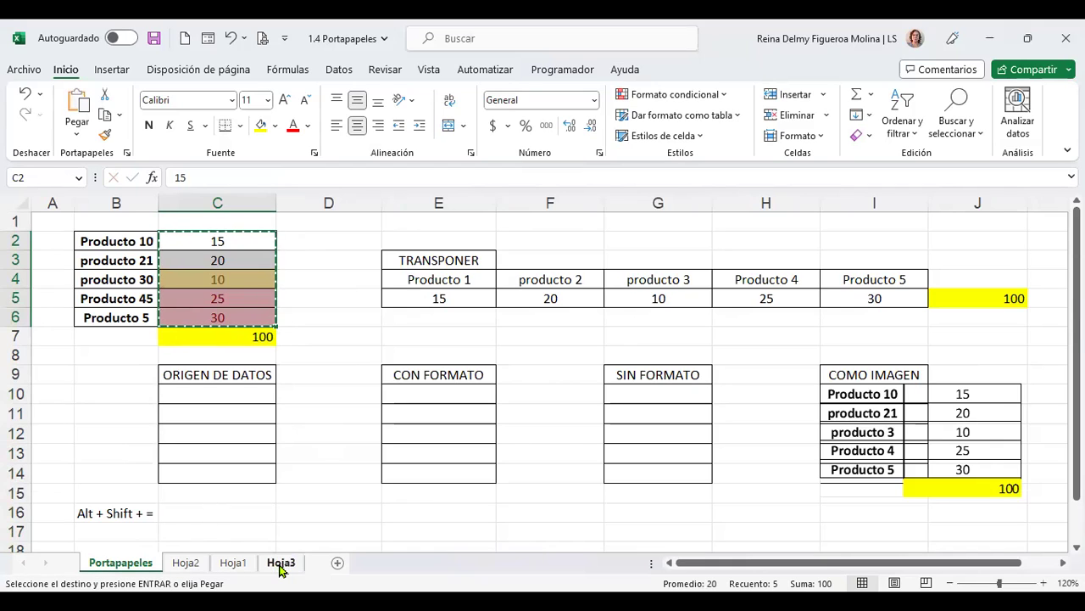
{"action": "left_click", "coordinate": [281, 563]}
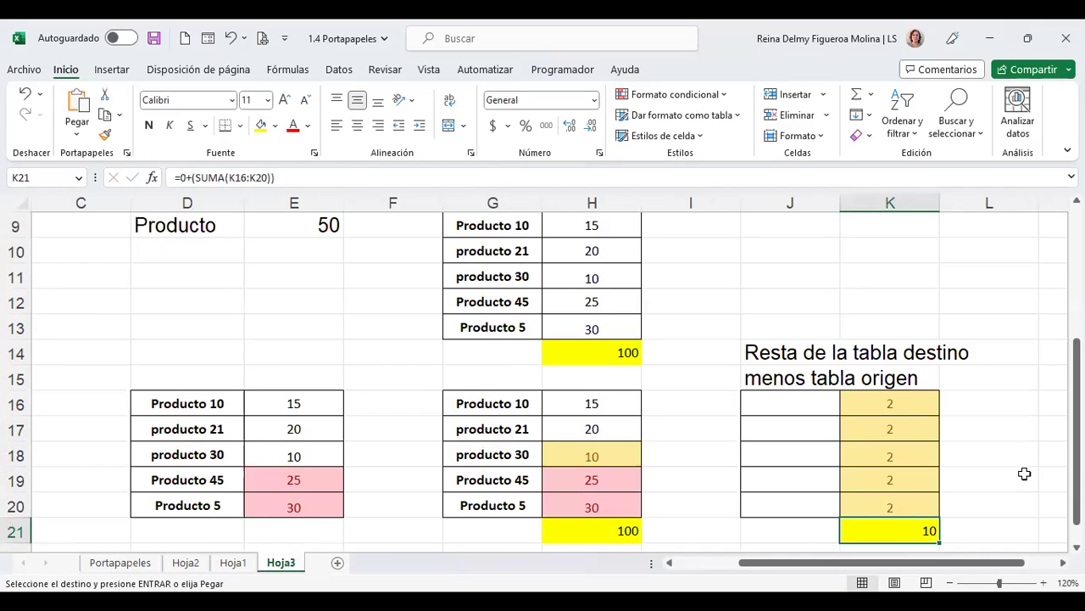
{"action": "left_click", "coordinate": [902, 405]}
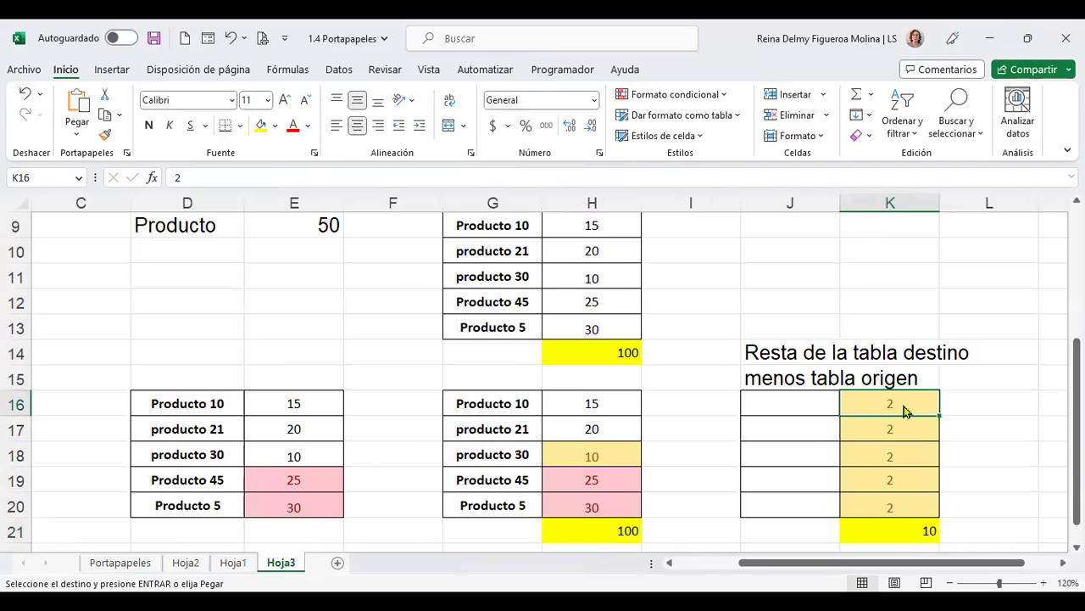
{"action": "key", "text": "ctrl+alt+v"}
{"action": "left_click", "coordinate": [772, 395]}
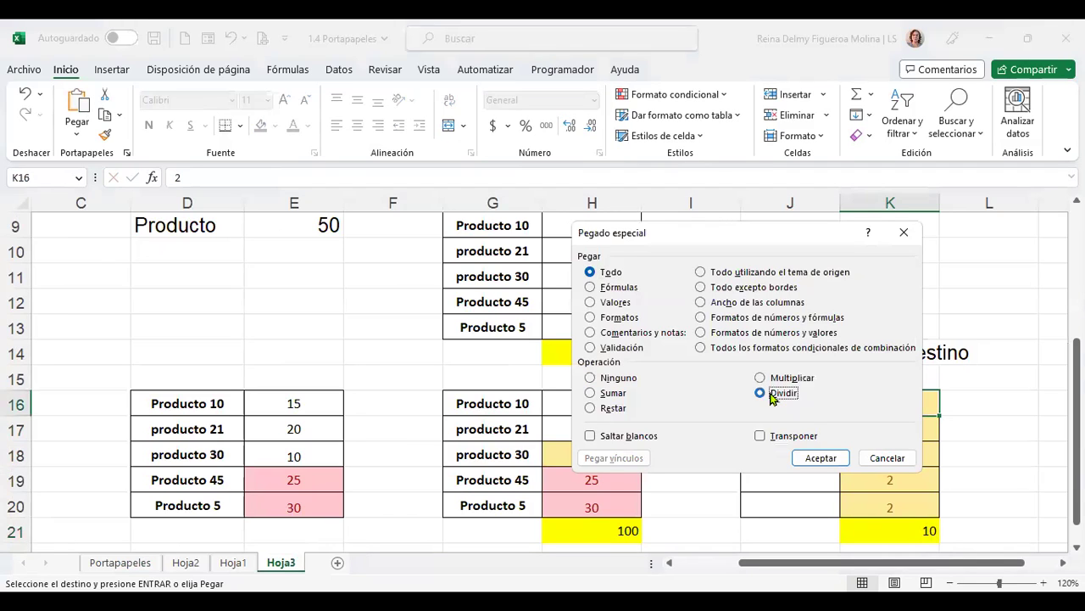
{"action": "left_click", "coordinate": [823, 460]}
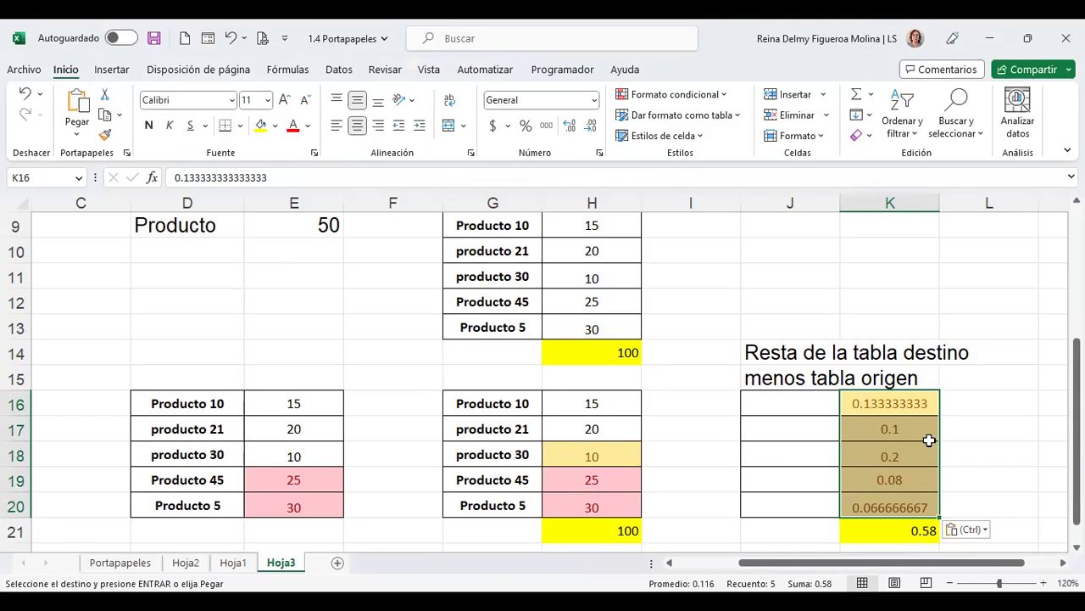
Check the first quotient against the source quantity by calculating +2/15 in L16 on Hoja3, and clear that cell.
{"action": "left_click", "coordinate": [120, 562]}
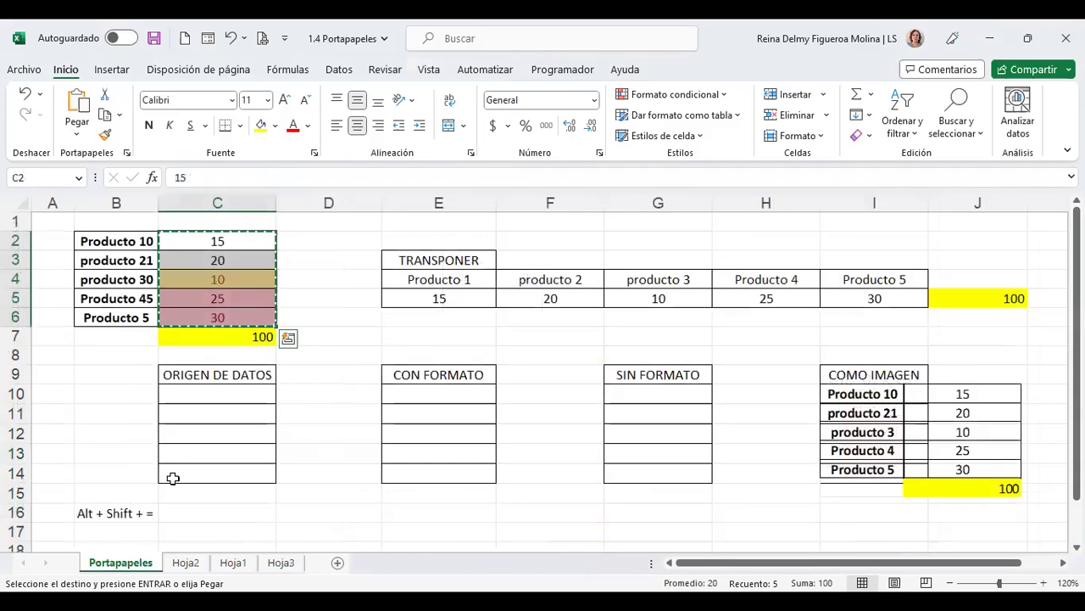
{"action": "left_click", "coordinate": [280, 564]}
{"action": "left_click", "coordinate": [912, 414]}
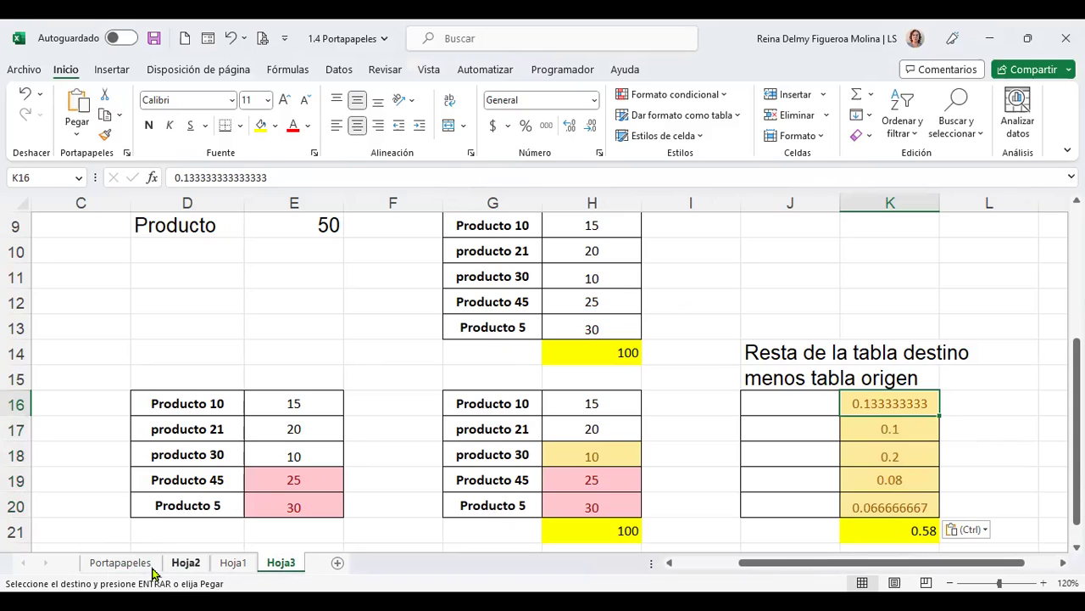
{"action": "left_click", "coordinate": [988, 403]}
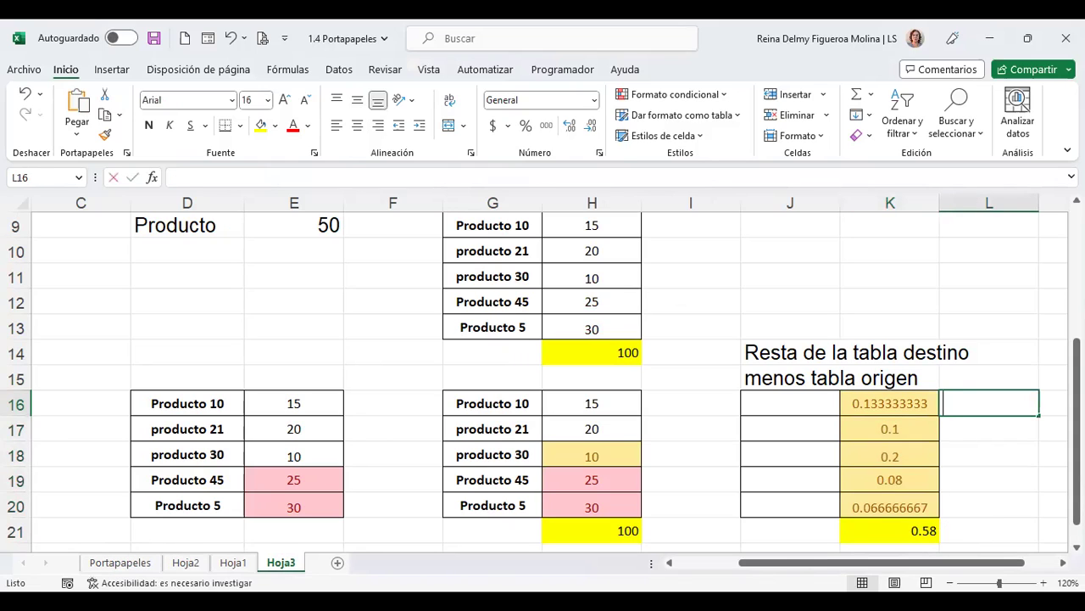
{"action": "type", "text": "+2/15"}
{"action": "key", "text": "Return"}
{"action": "left_click", "coordinate": [989, 403]}
{"action": "left_click", "coordinate": [988, 428]}
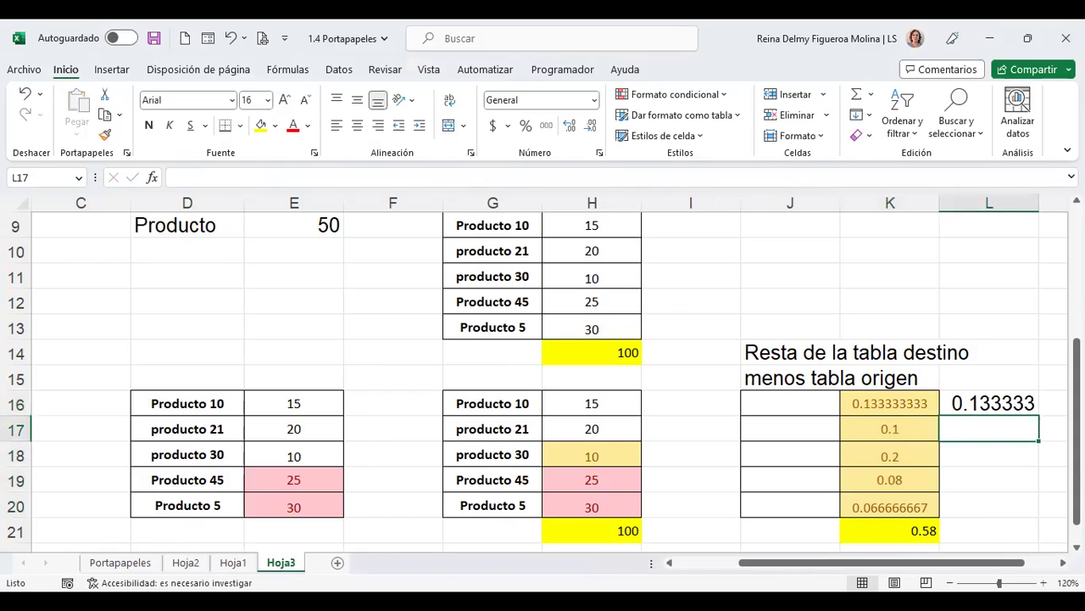
{"action": "key", "text": "Up"}
{"action": "key", "text": "Delete"}
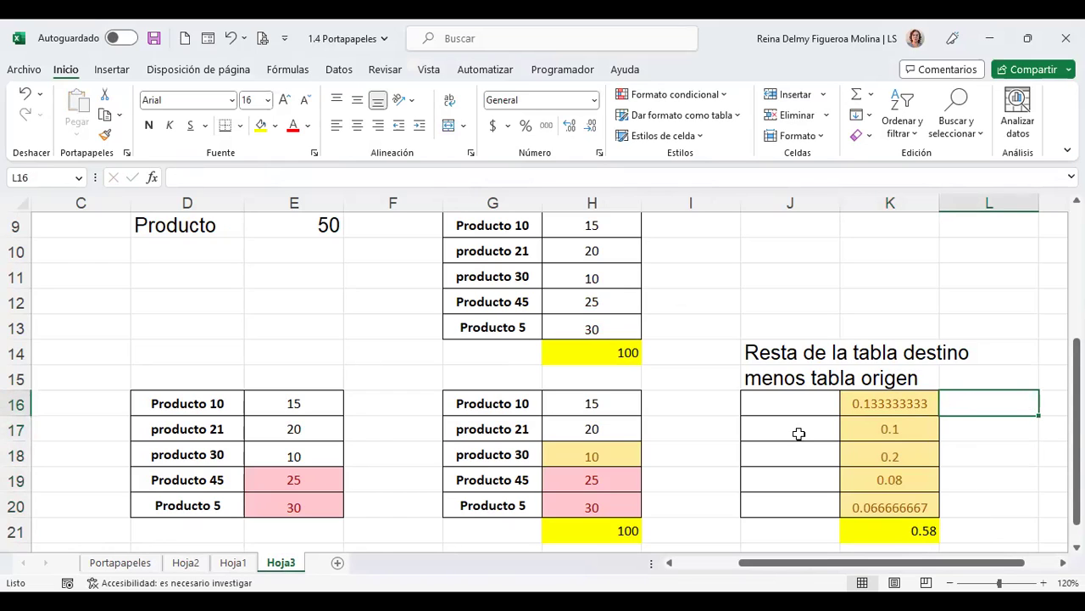
Check the second quotient against its source quantity by calculating +2/20 in L17 on Hoja3, and undo the entry.
{"action": "left_click", "coordinate": [120, 562]}
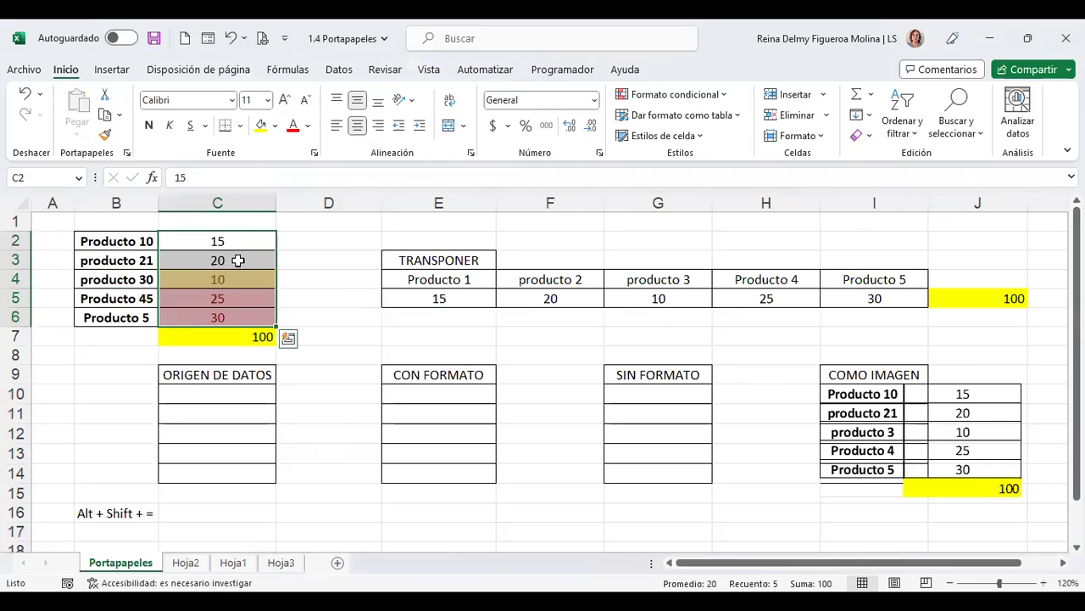
{"action": "left_click", "coordinate": [281, 562]}
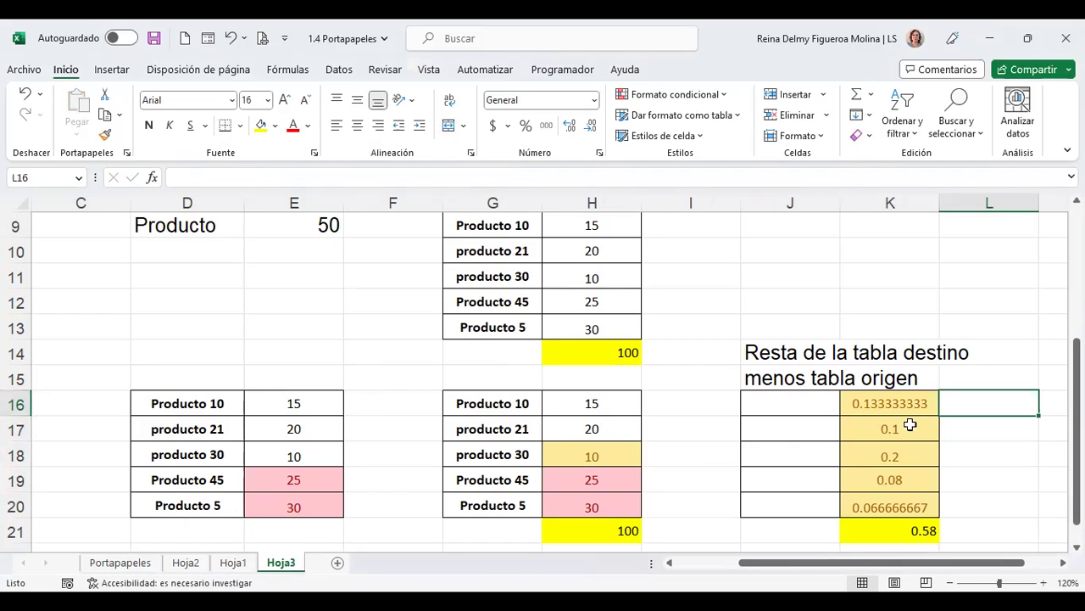
{"action": "left_click", "coordinate": [1026, 420]}
{"action": "type", "text": "+2/20"}
{"action": "key", "text": "Return"}
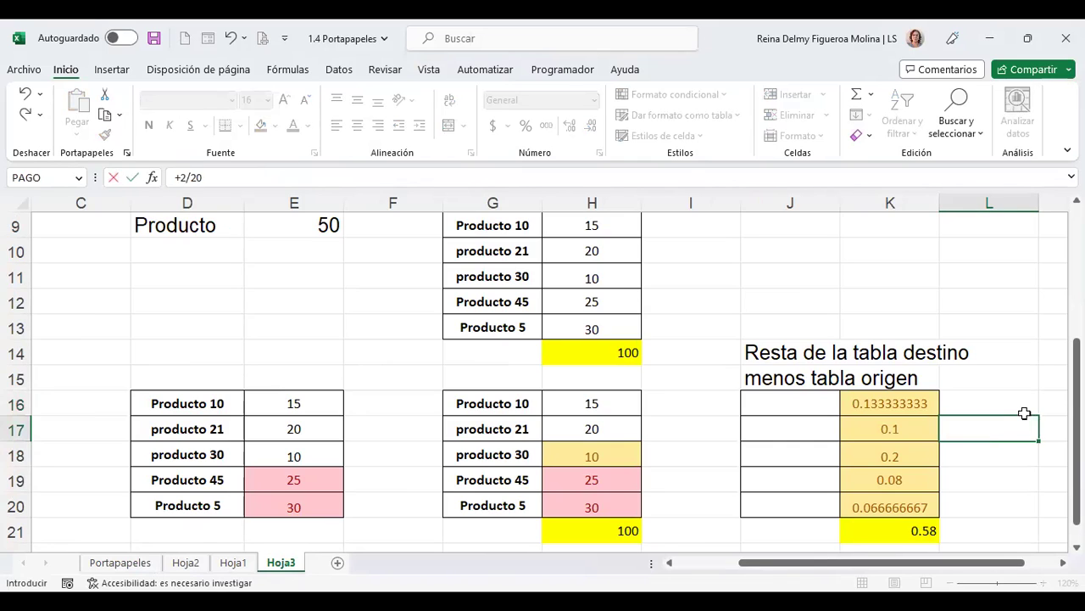
{"action": "key", "text": "ctrl+z"}
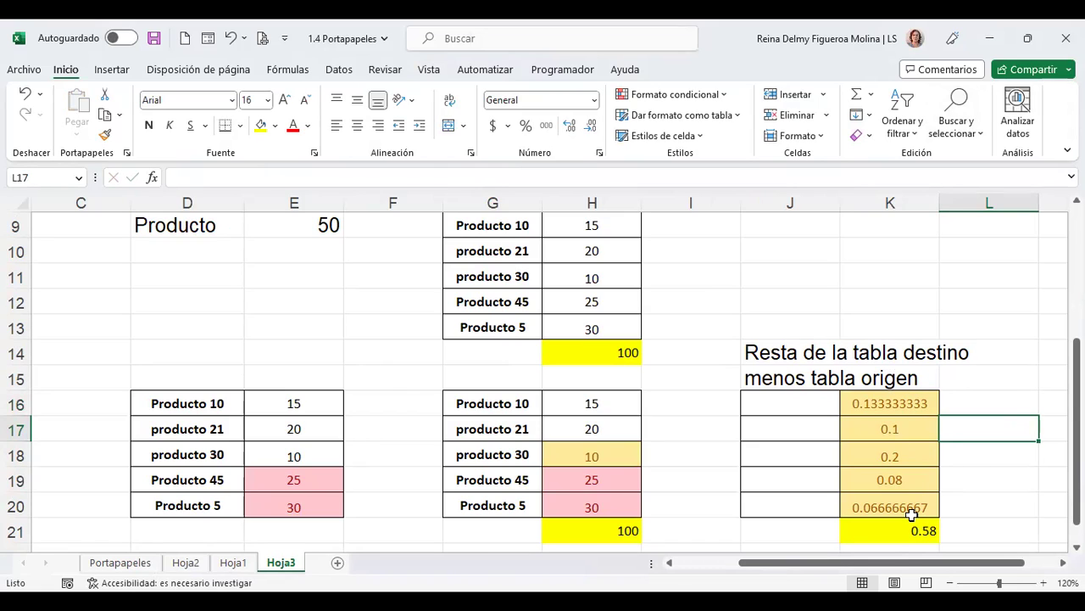
Compare the source quantities in C2:C6 on Portapapeles with the division results in K16:K20 on Hoja3.
{"action": "left_click", "coordinate": [119, 562]}
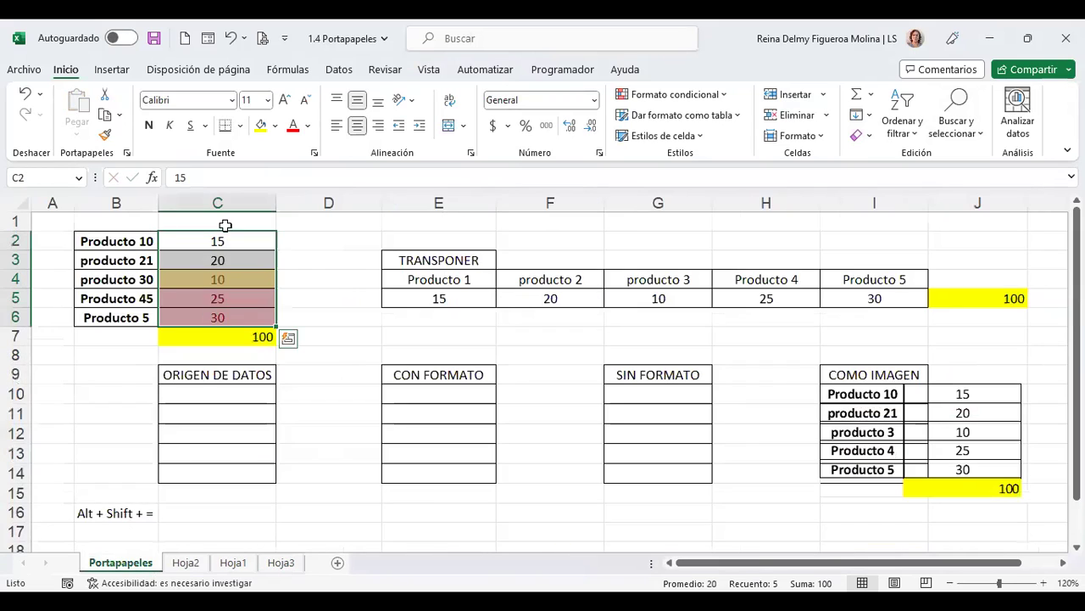
{"action": "key", "text": "Escape"}
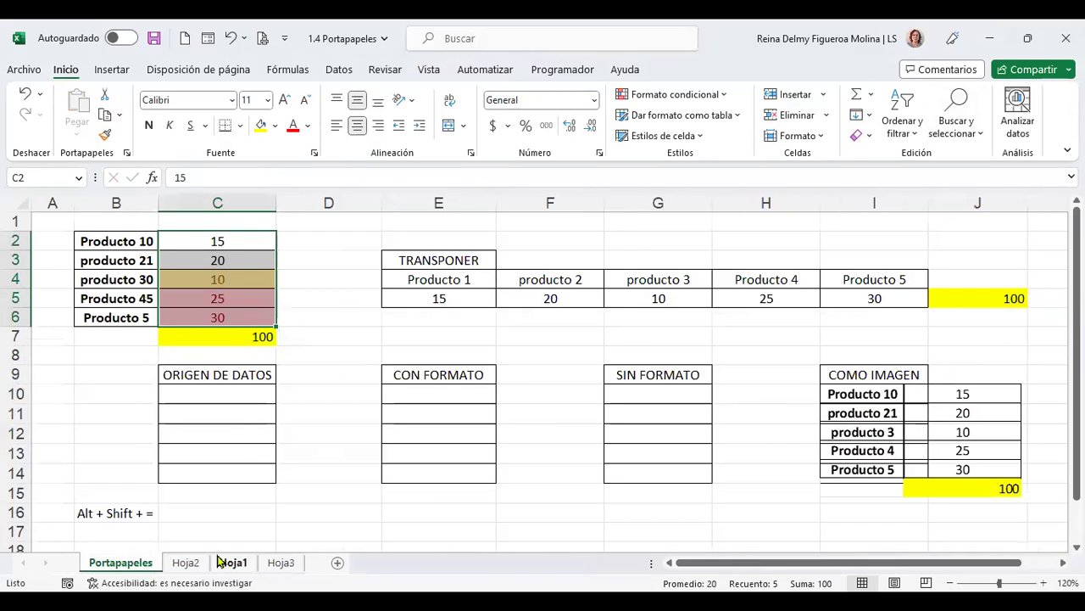
{"action": "key", "text": "ctrl+v"}
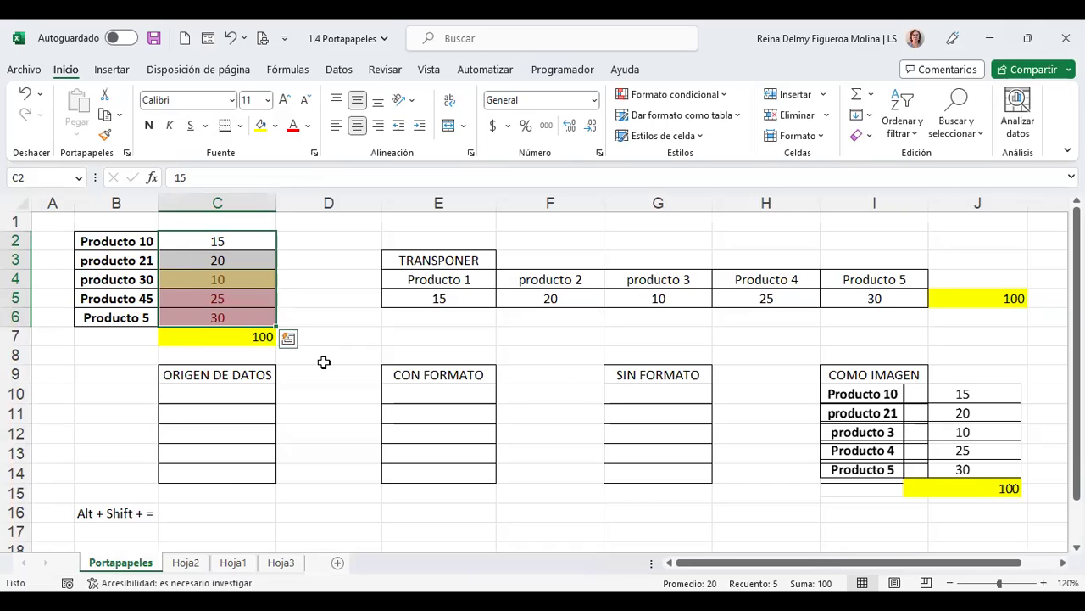
{"action": "key", "text": "Escape"}
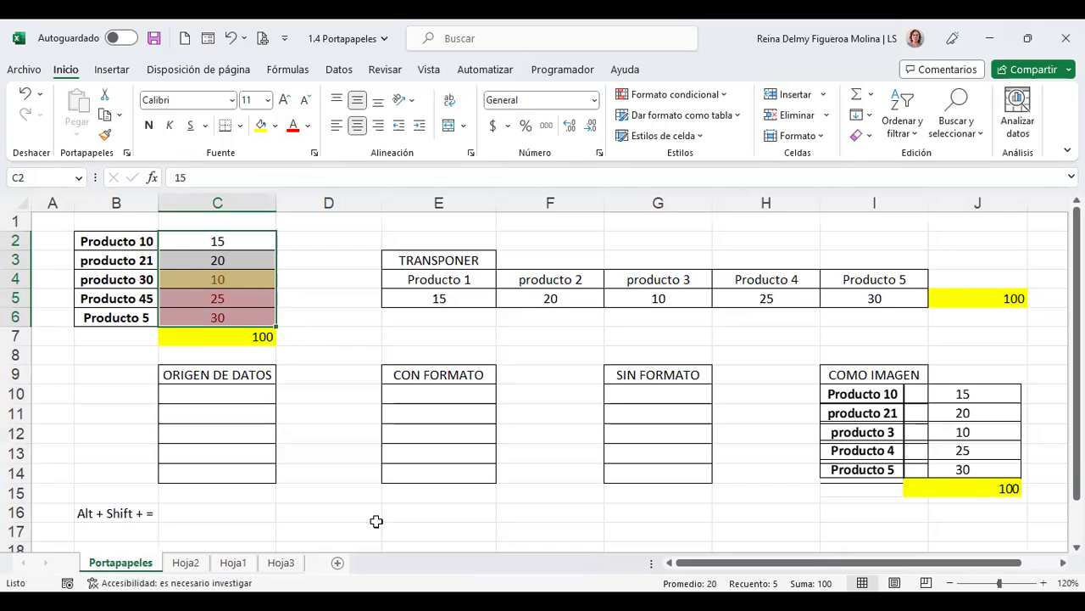
{"action": "left_click", "coordinate": [281, 562]}
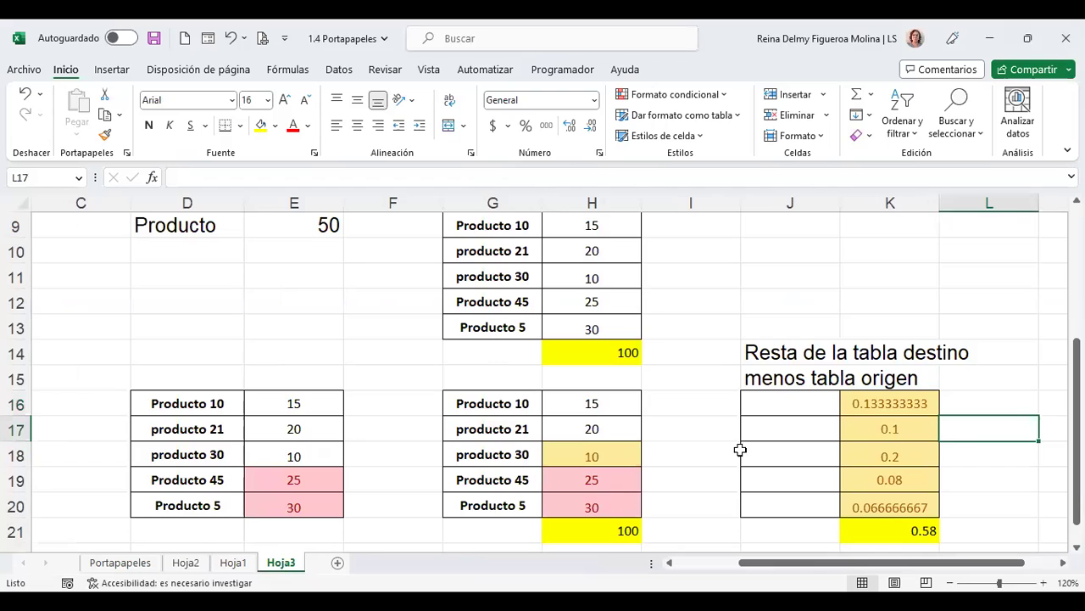
{"action": "left_click", "coordinate": [121, 563]}
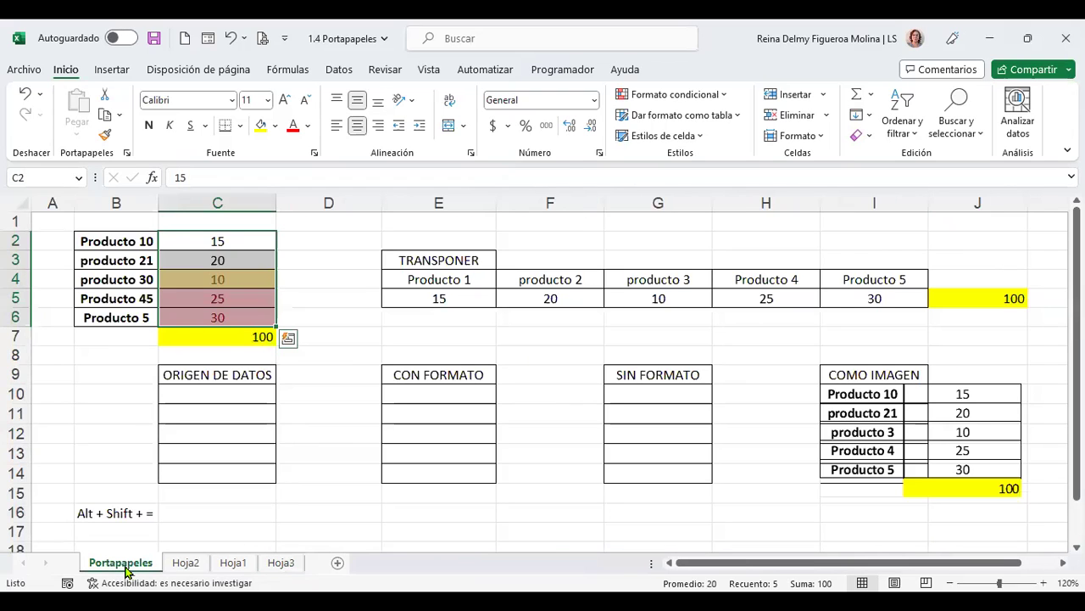
Copy C2:C6 on Portapapeles and review the "Saltar blancos" option in Paste Special without pasting.
{"action": "key", "text": "ctrl+c"}
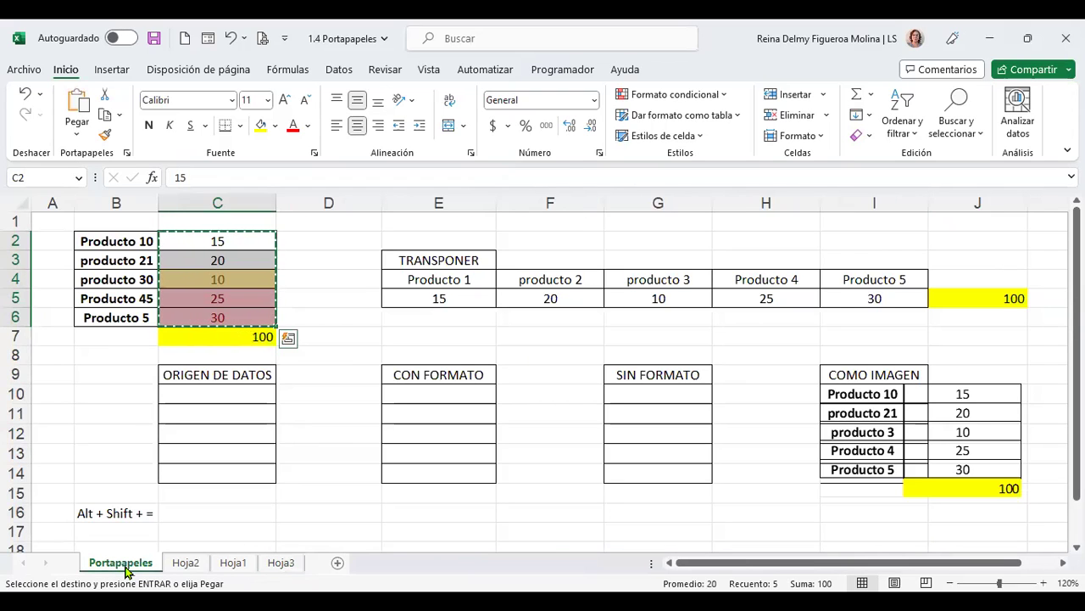
{"action": "key", "text": "ctrl+alt+v"}
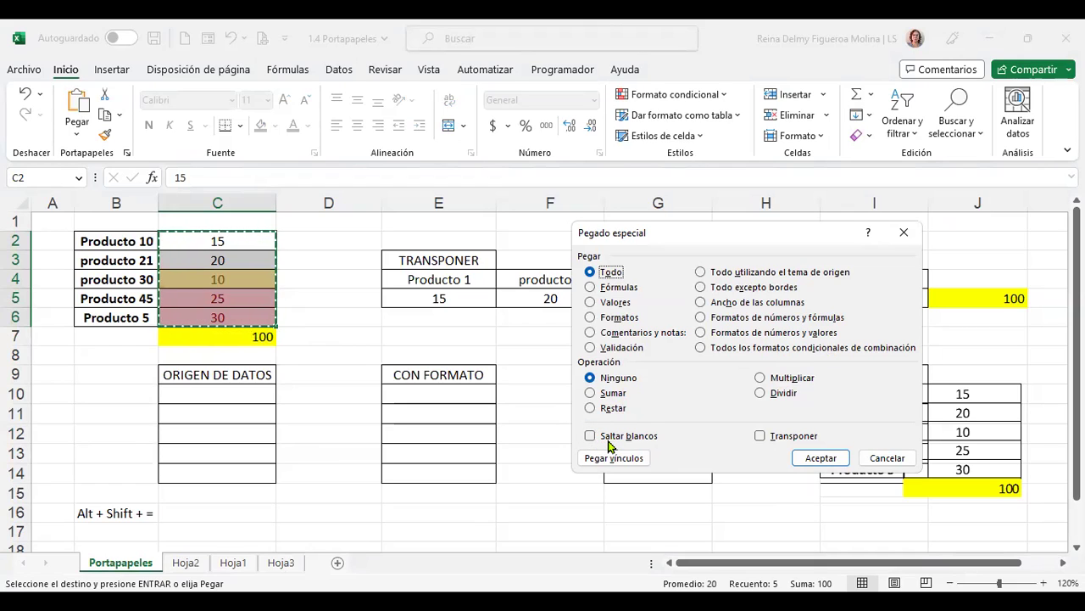
{"action": "left_click", "coordinate": [882, 462]}
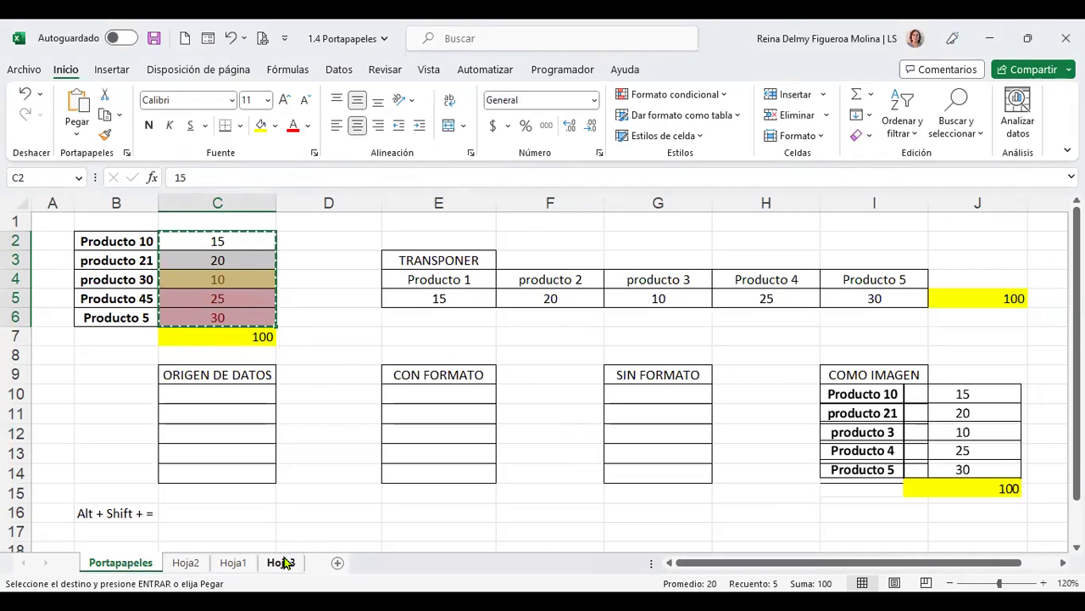
Copy the product table with its total, B2:C7 on Portapapeles, and paste it at J6 on Hoja3.
{"action": "left_click", "coordinate": [282, 562]}
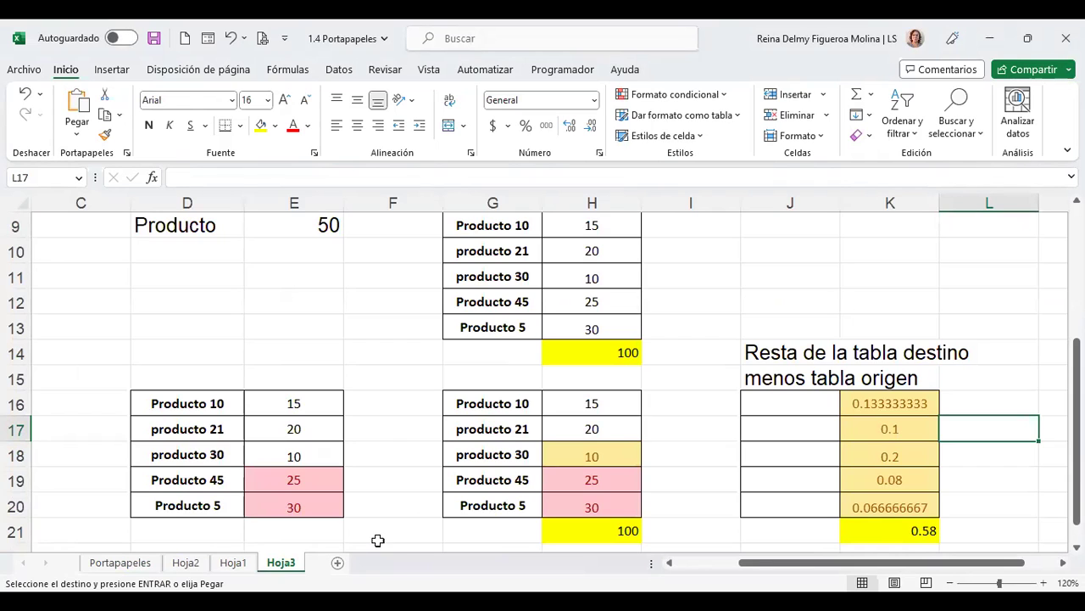
{"action": "left_click", "coordinate": [122, 562]}
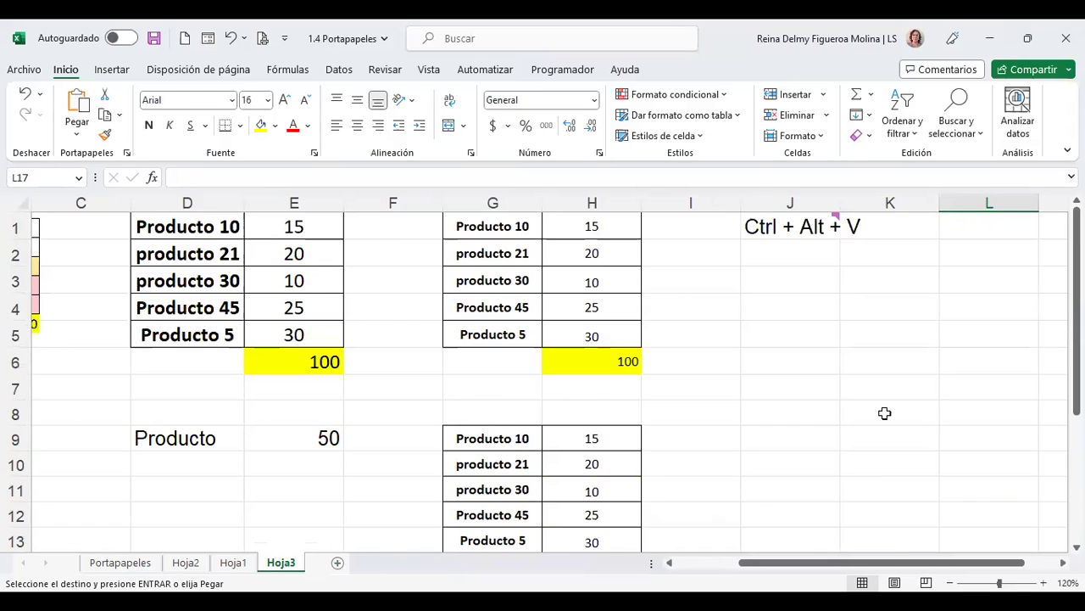
{"action": "scroll", "coordinate": [884, 412], "scroll_direction": "down", "scroll_amount": 1}
{"action": "left_click", "coordinate": [779, 360]}
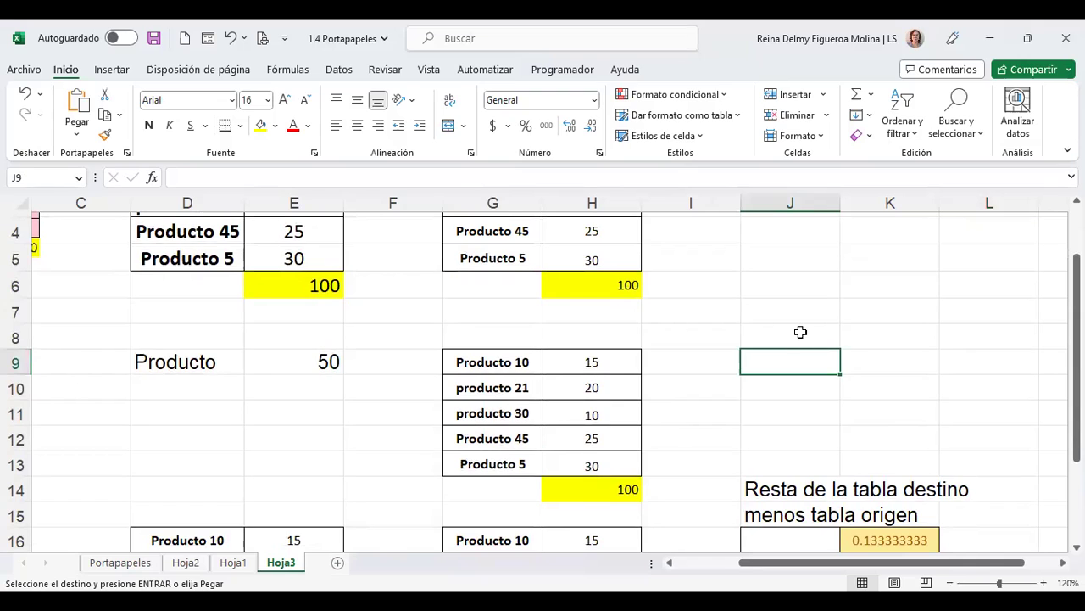
{"action": "left_click", "coordinate": [797, 285]}
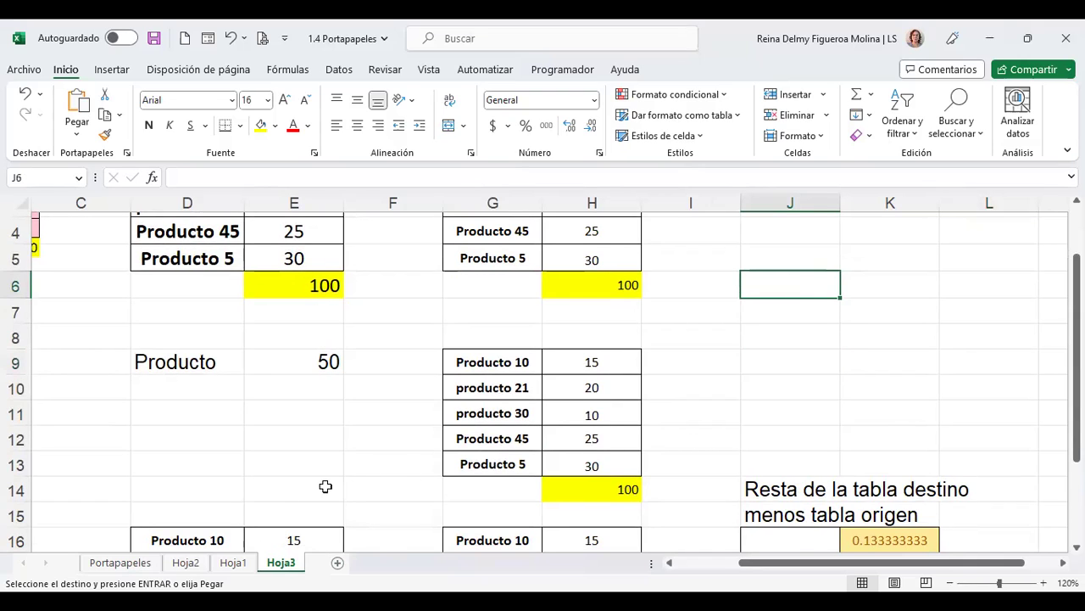
{"action": "left_click", "coordinate": [122, 564]}
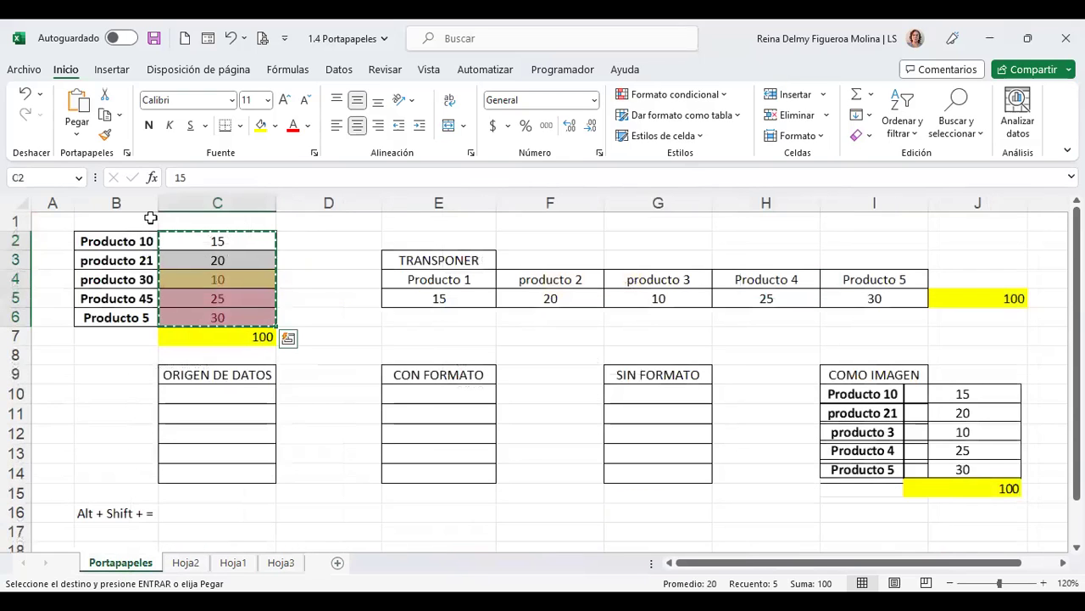
{"action": "left_click_drag", "start_coordinate": [150, 237], "coordinate": [239, 337]}
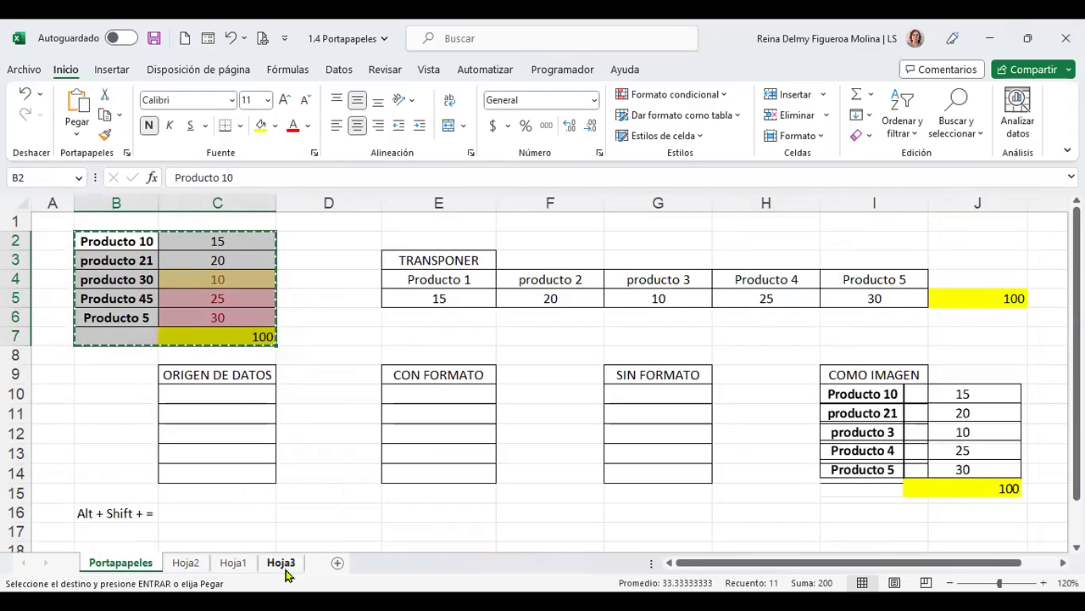
{"action": "left_click", "coordinate": [281, 563]}
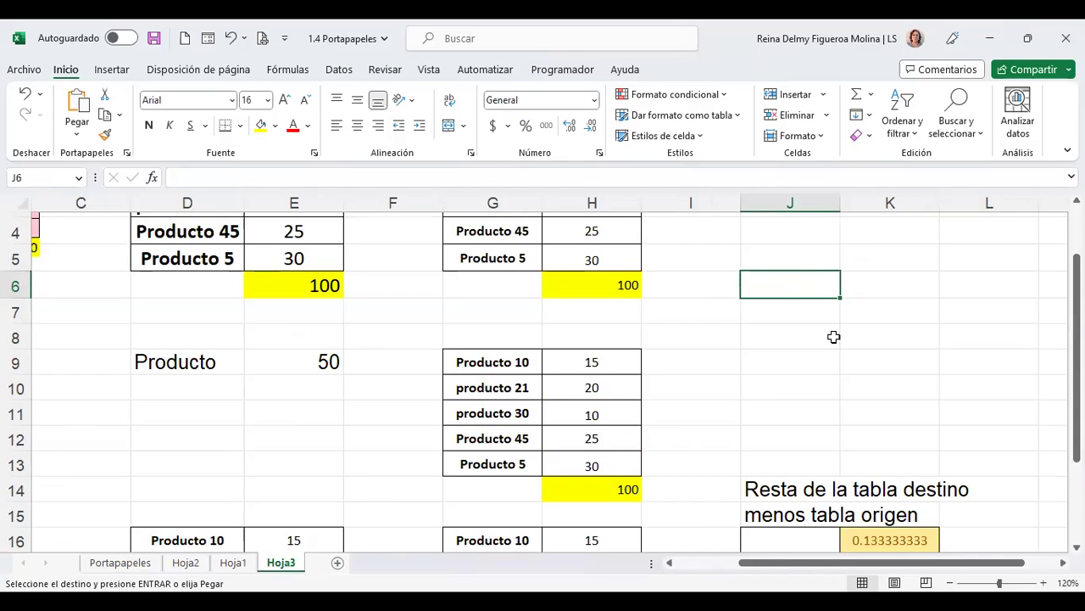
{"action": "key", "text": "ctrl+v"}
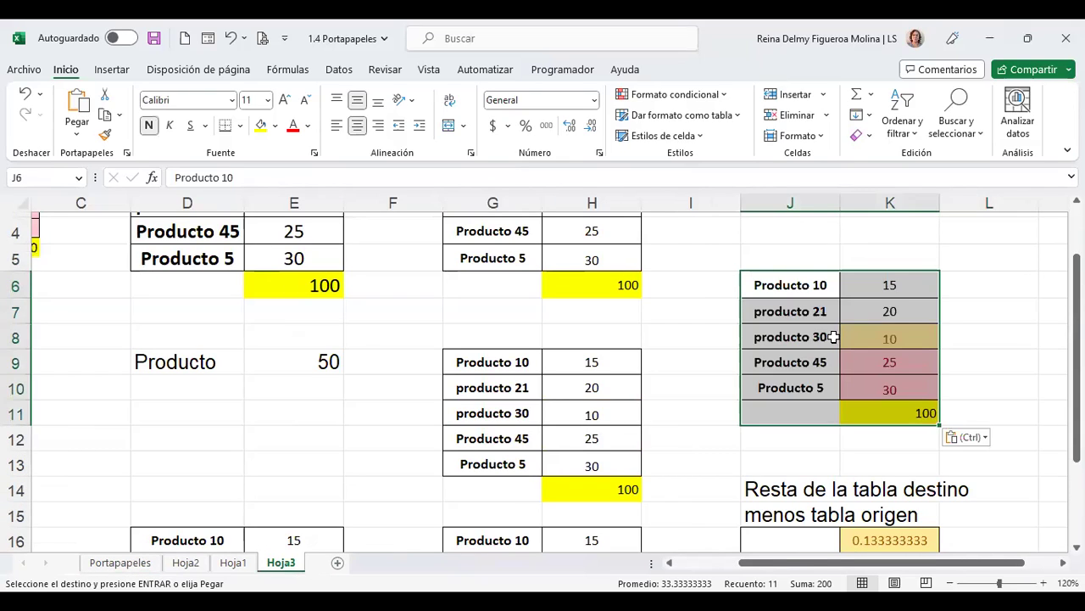
Clear the producto 21 quantity in C3 of the source table on Portapapeles.
{"action": "left_click", "coordinate": [875, 310]}
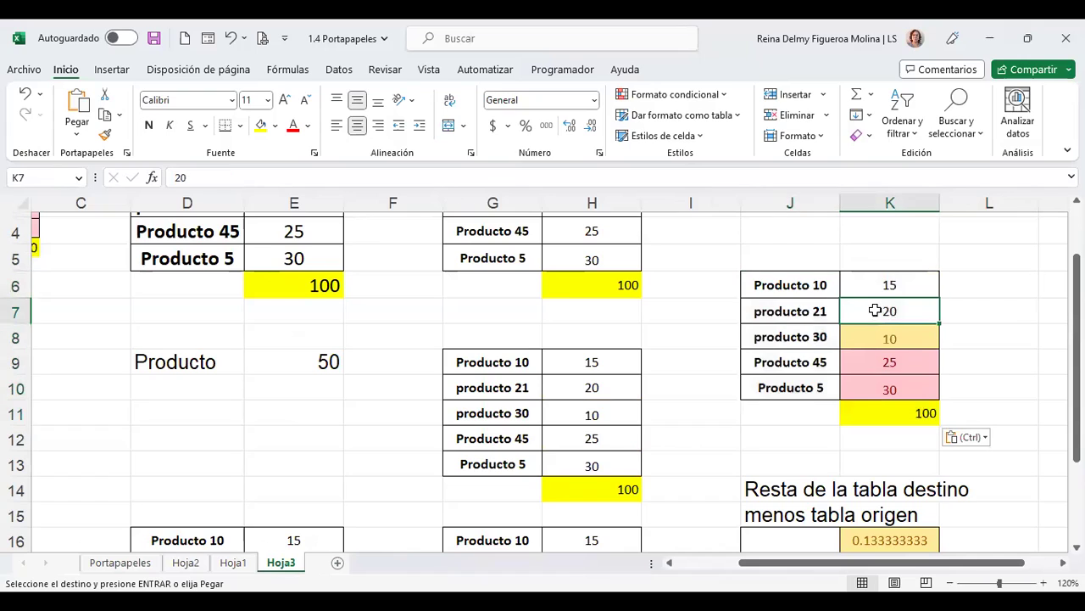
{"action": "left_click", "coordinate": [148, 568]}
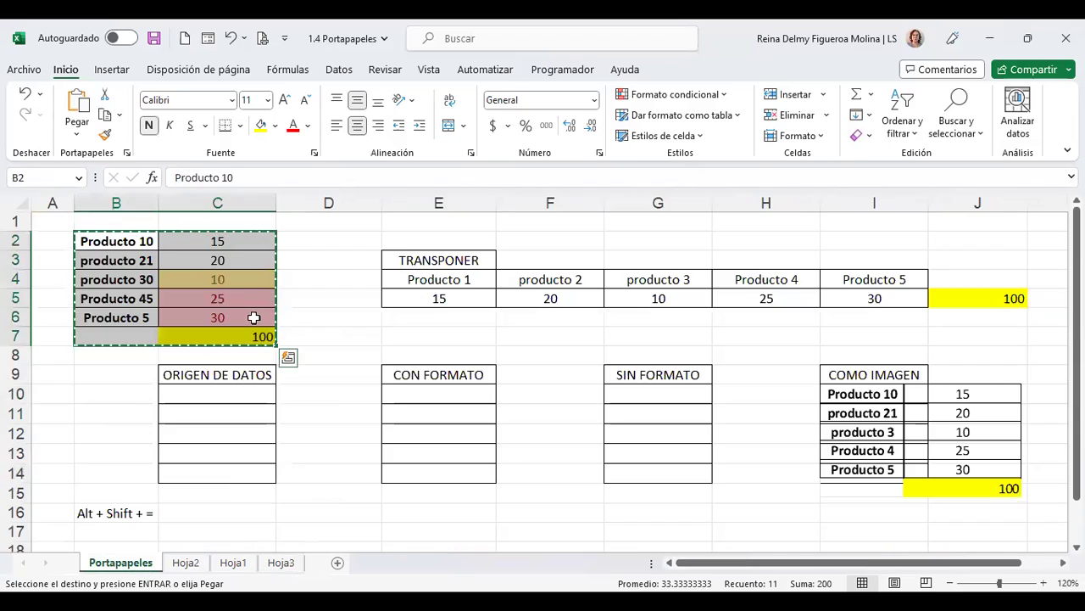
{"action": "left_click", "coordinate": [255, 262]}
{"action": "key", "text": "Escape"}
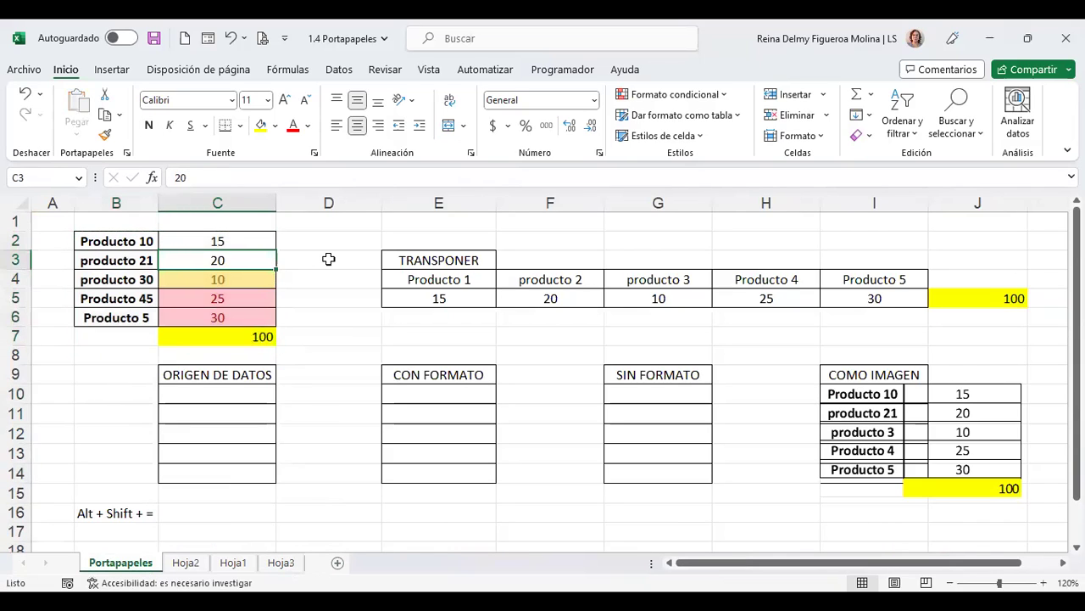
{"action": "left_click", "coordinate": [329, 258]}
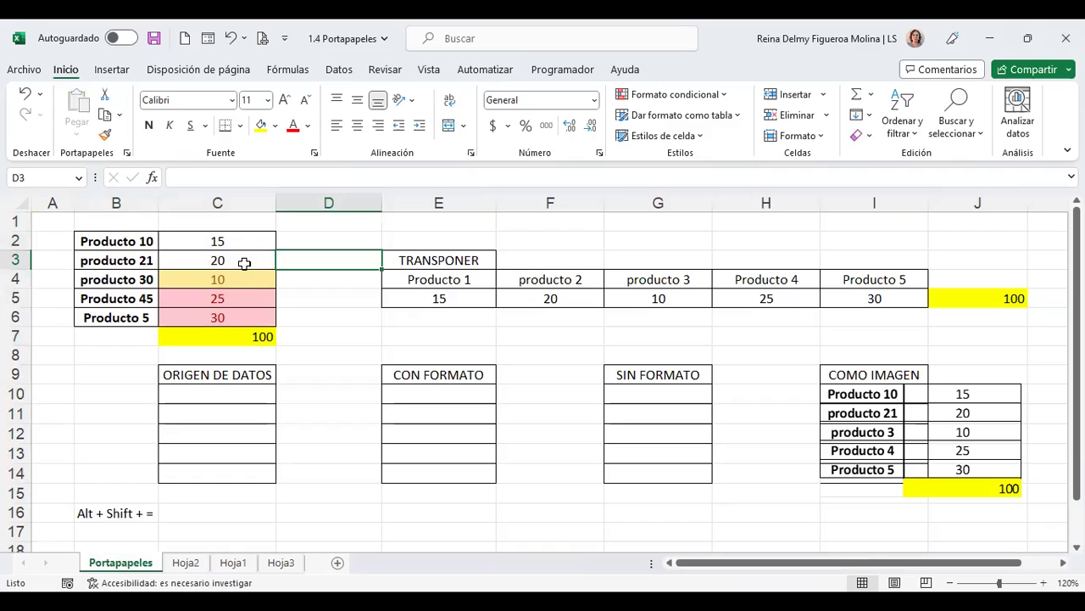
{"action": "left_click", "coordinate": [245, 263]}
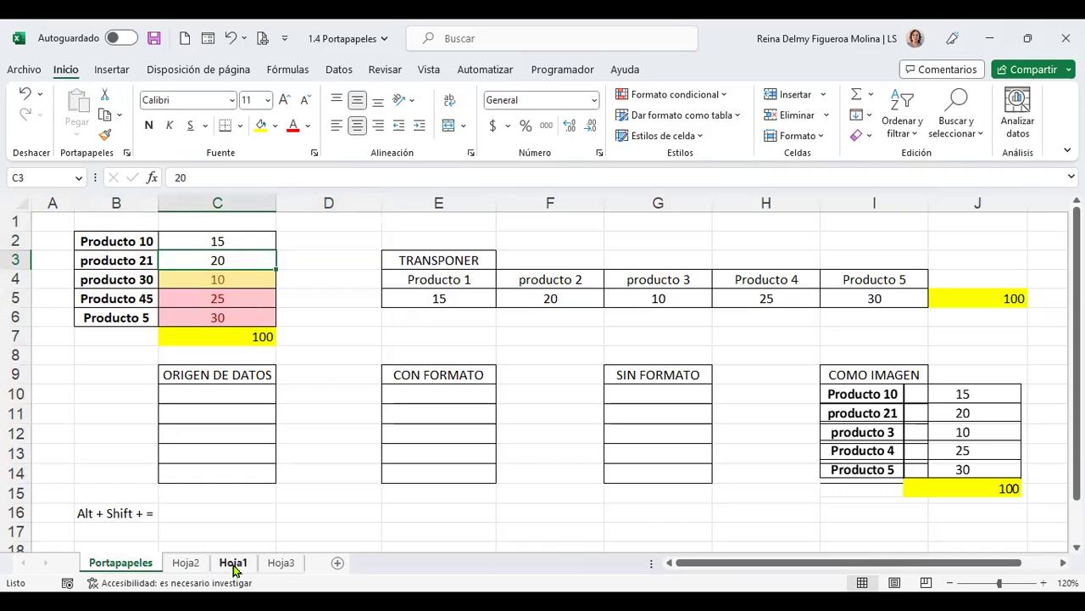
{"action": "key", "text": "Delete"}
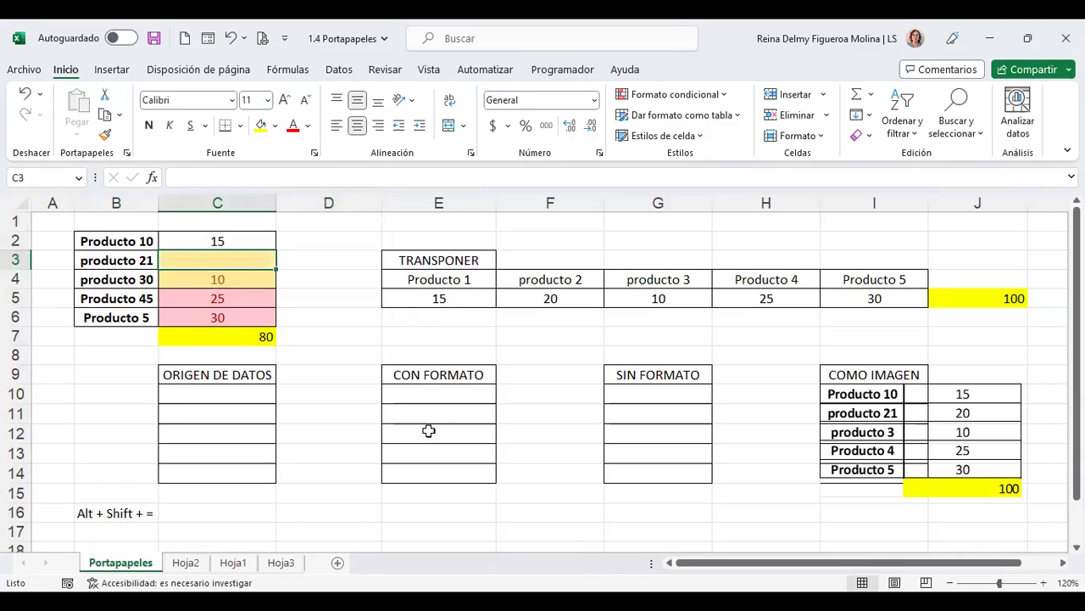
Set the Producto 10 quantity in C2 to 20 and the producto 30 quantity in C4 to 5.
{"action": "left_click", "coordinate": [248, 234]}
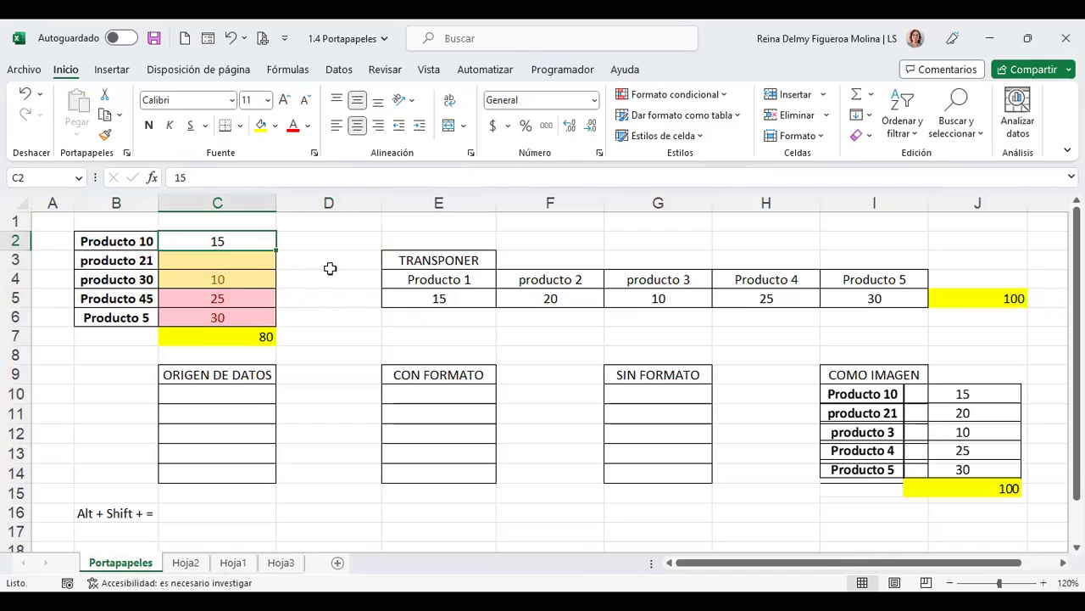
{"action": "type", "text": "20"}
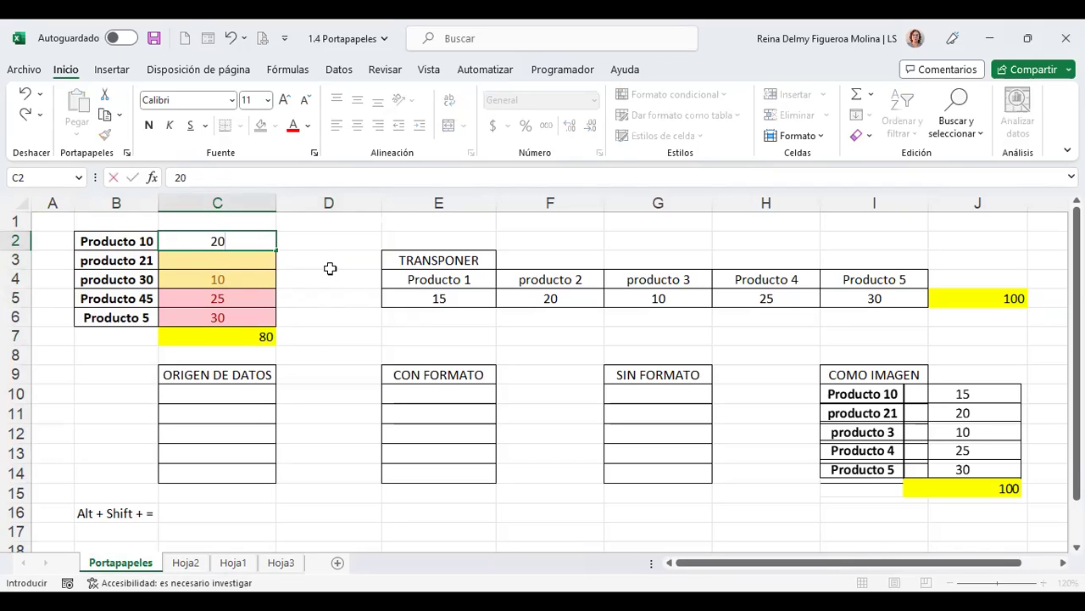
{"action": "key", "text": "Return"}
{"action": "key", "text": "Return"}
{"action": "key", "text": "Return"}
{"action": "key", "text": "Up"}
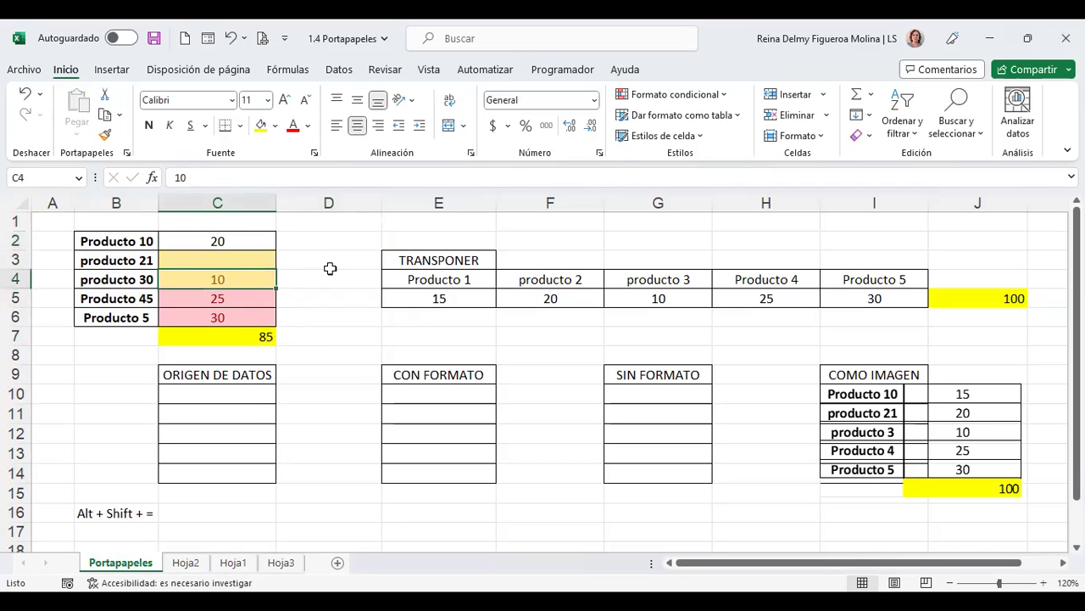
{"action": "type", "text": "5"}
{"action": "key", "text": "Return"}
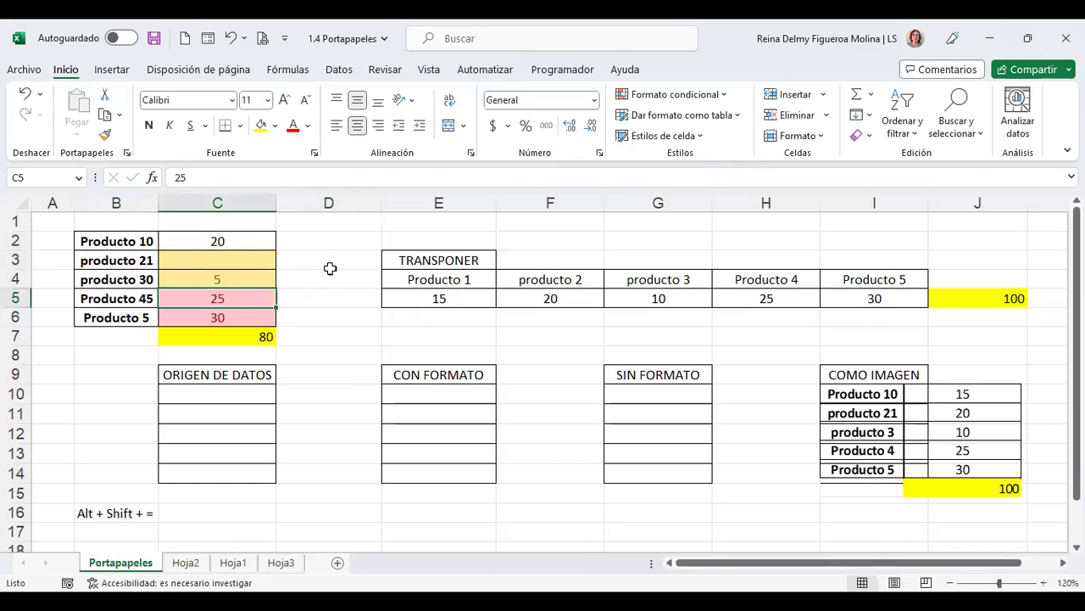
Set the Producto 45 quantity in C5 to 30 and the Producto 5 quantity in C6 to 35.
{"action": "type", "text": "30"}
{"action": "key", "text": "Return"}
{"action": "type", "text": "35"}
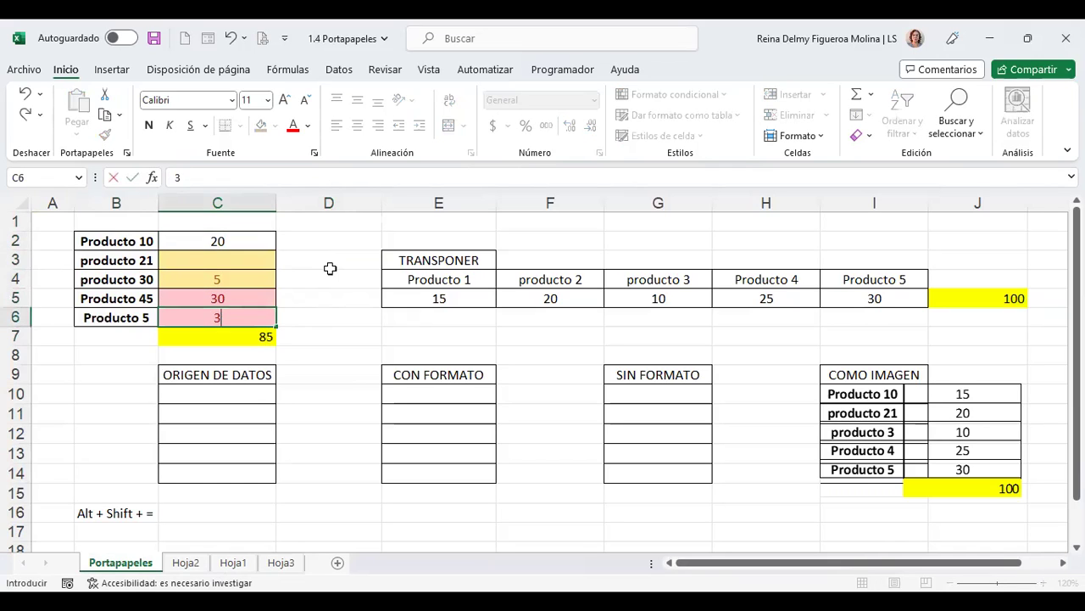
{"action": "key", "text": "Up"}
{"action": "key", "text": "Up"}
{"action": "key", "text": "Up"}
{"action": "key", "text": "Up"}
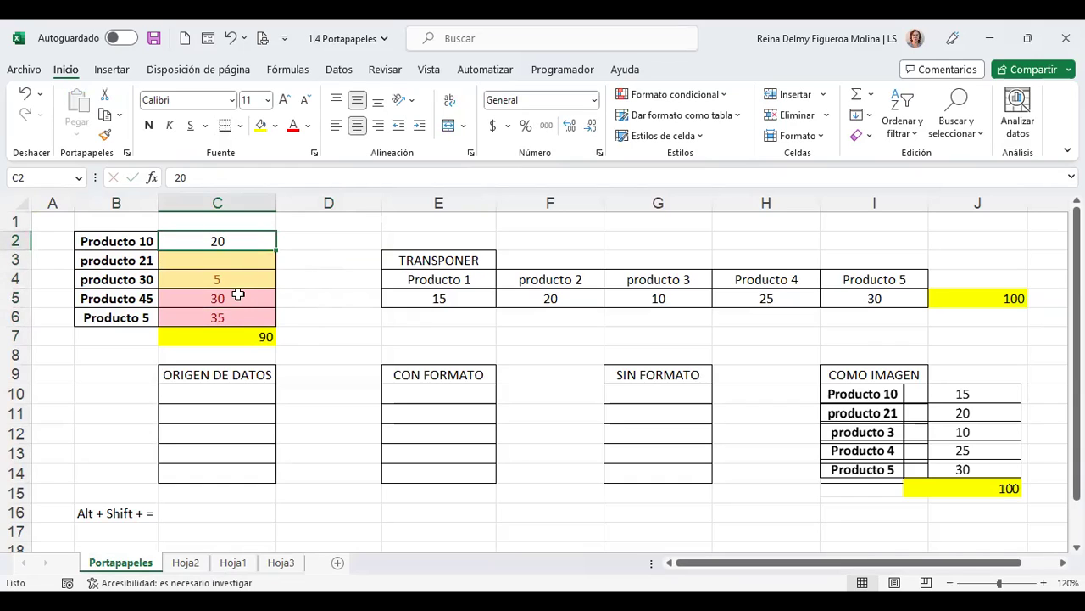
Compare the edited source quantities with the table at J6 on Hoja3, and copy C2:C6 on Portapapeles.
{"action": "left_click", "coordinate": [229, 259]}
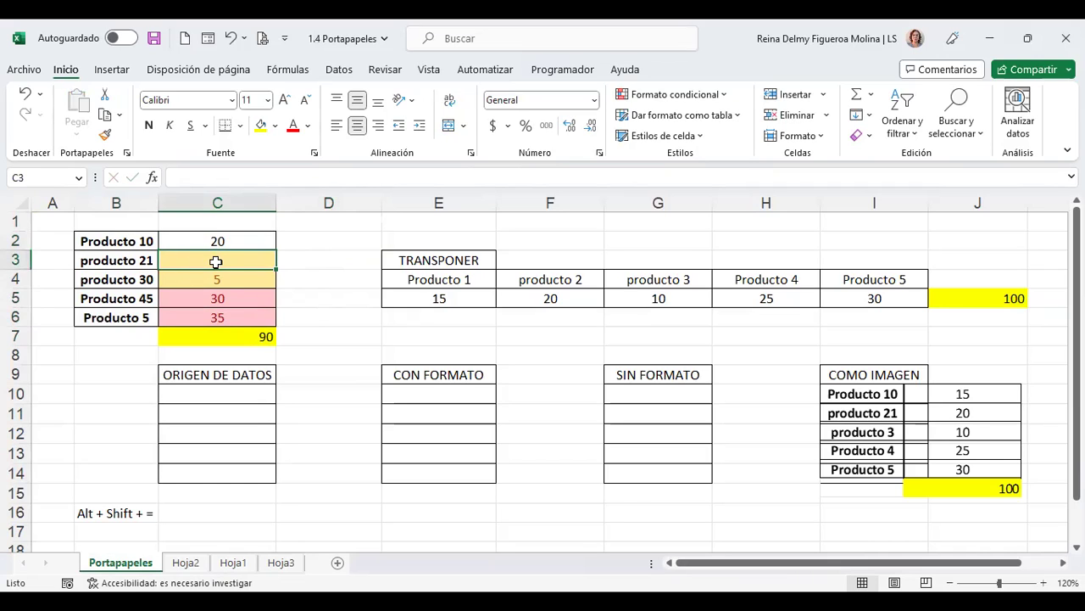
{"action": "left_click", "coordinate": [281, 562]}
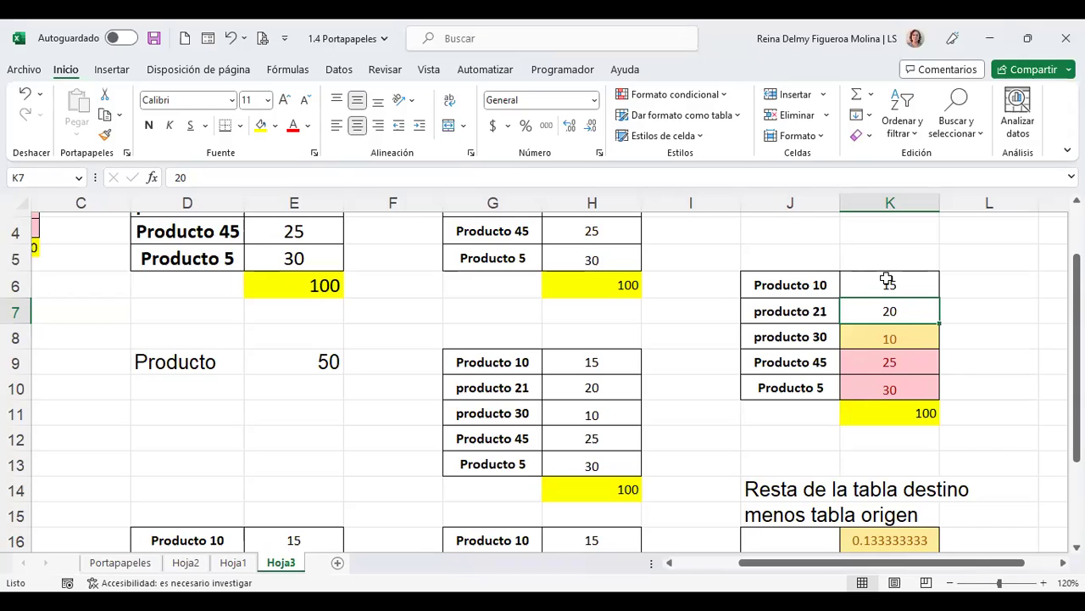
{"action": "left_click", "coordinate": [131, 566]}
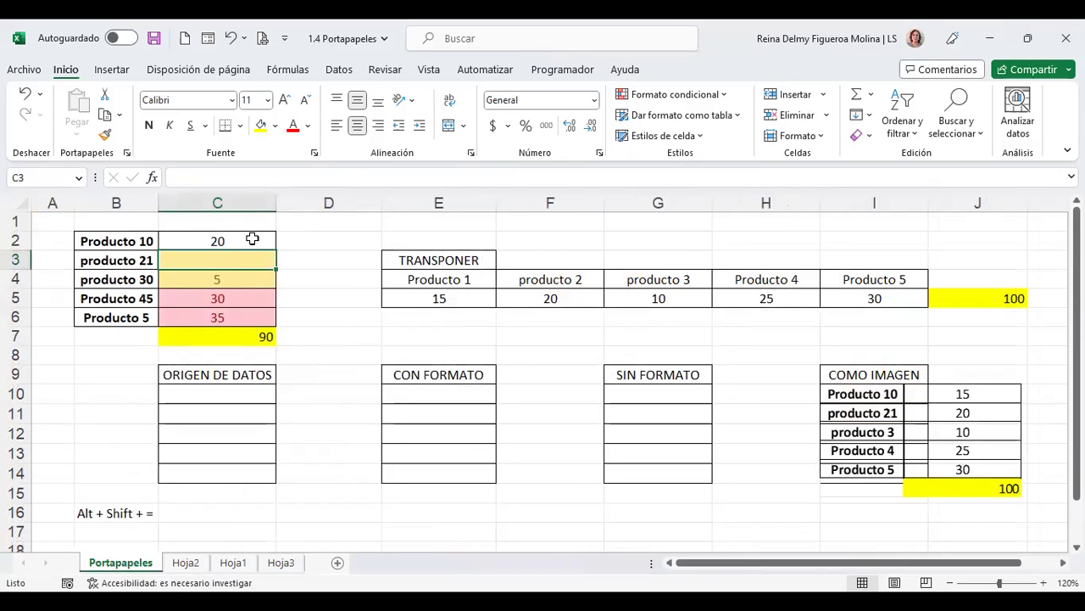
{"action": "left_click_drag", "start_coordinate": [251, 239], "coordinate": [249, 316]}
{"action": "key", "text": "ctrl+c"}
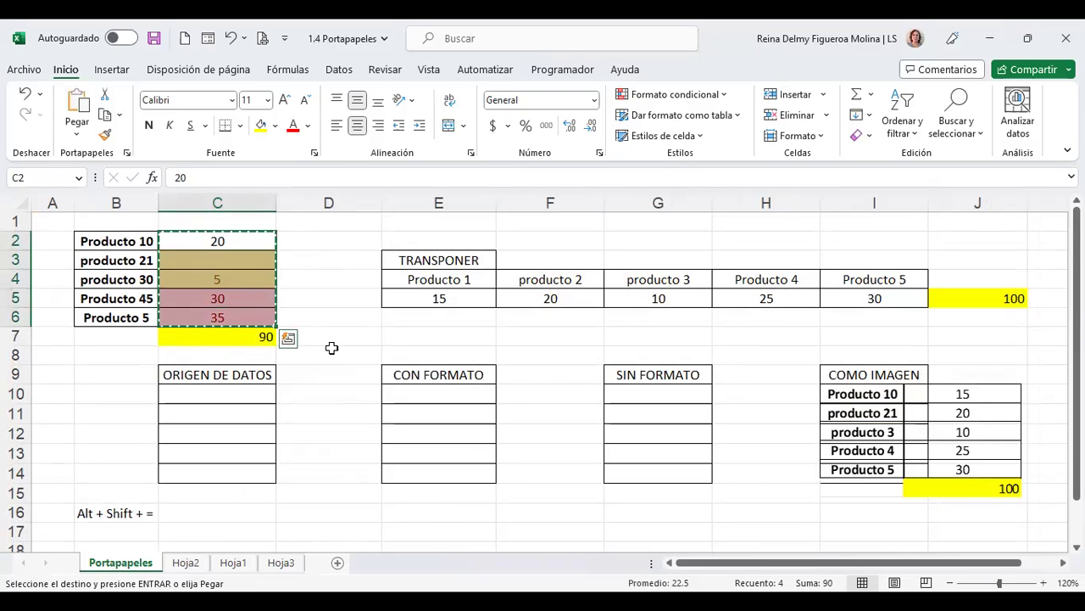
Try a regular paste of the copied quantities at K6 on Hoja3, and undo it.
{"action": "left_click", "coordinate": [281, 562]}
{"action": "left_click", "coordinate": [887, 287]}
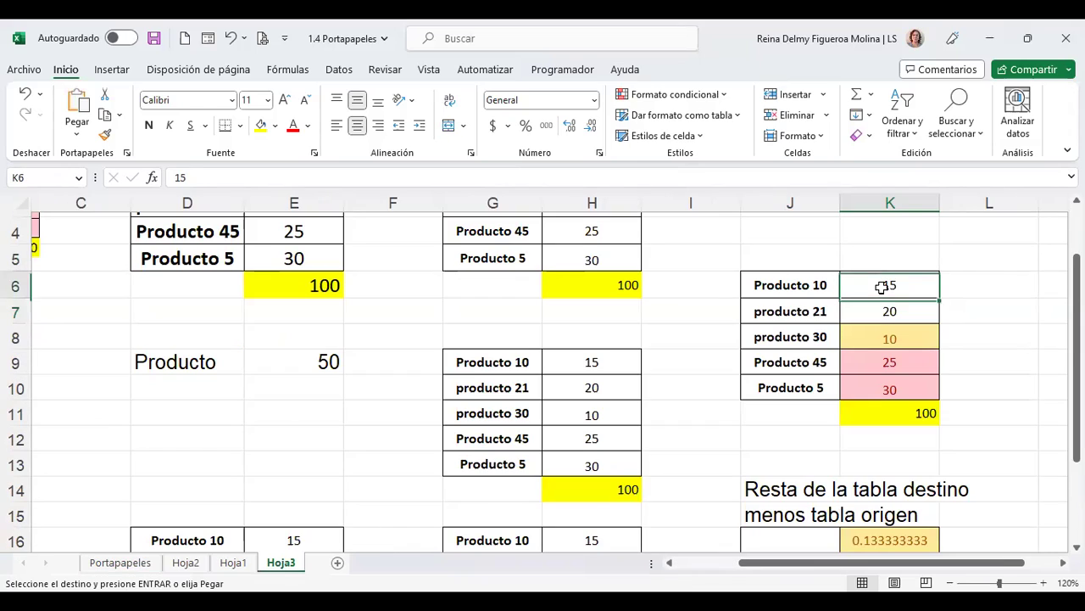
{"action": "key", "text": "ctrl+v"}
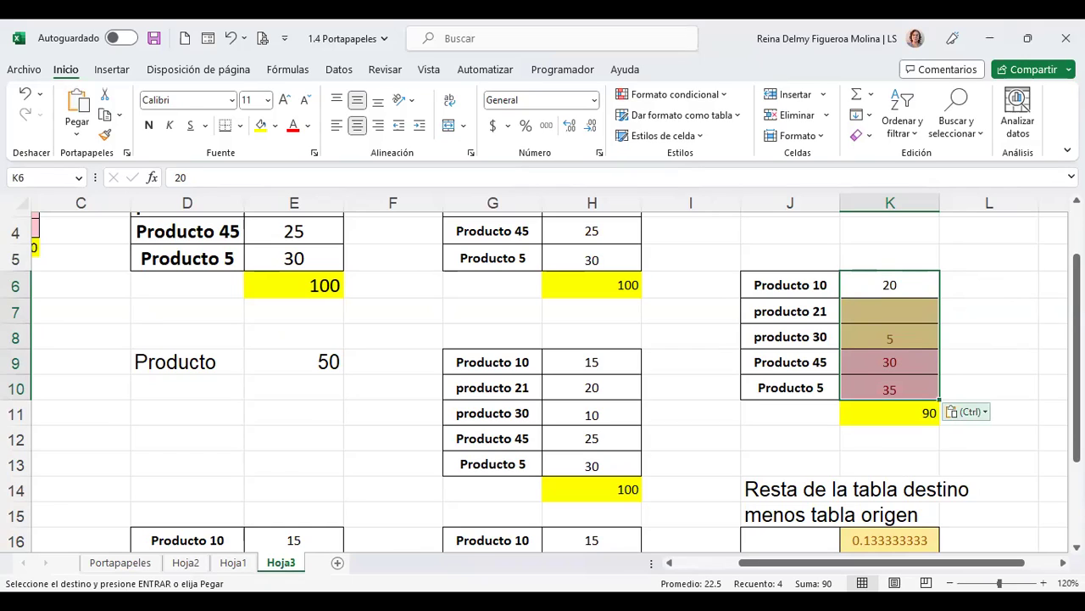
{"action": "left_click", "coordinate": [120, 562]}
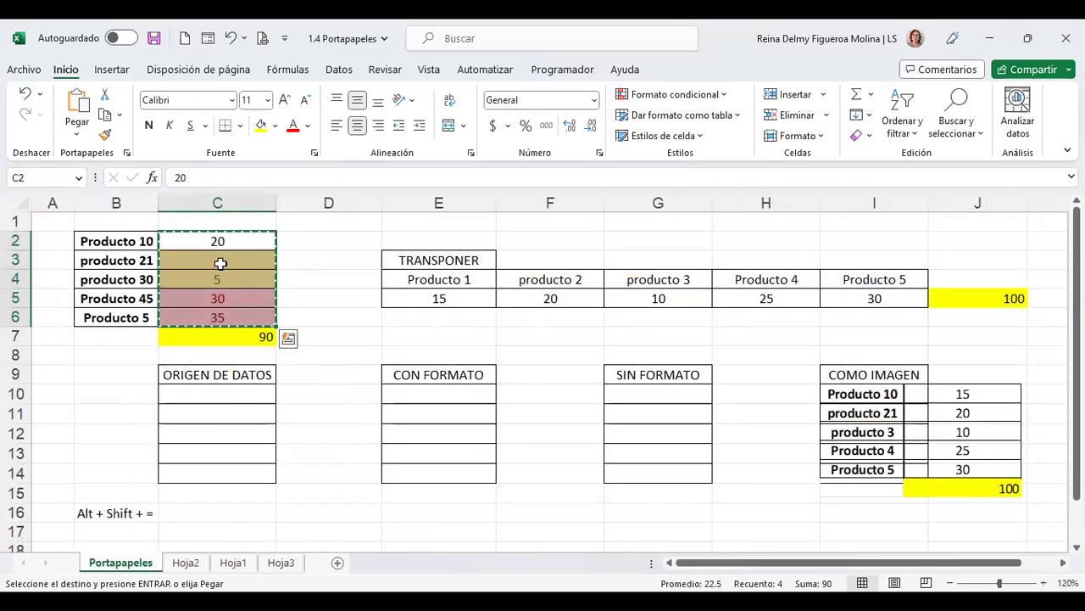
{"action": "left_click", "coordinate": [281, 562]}
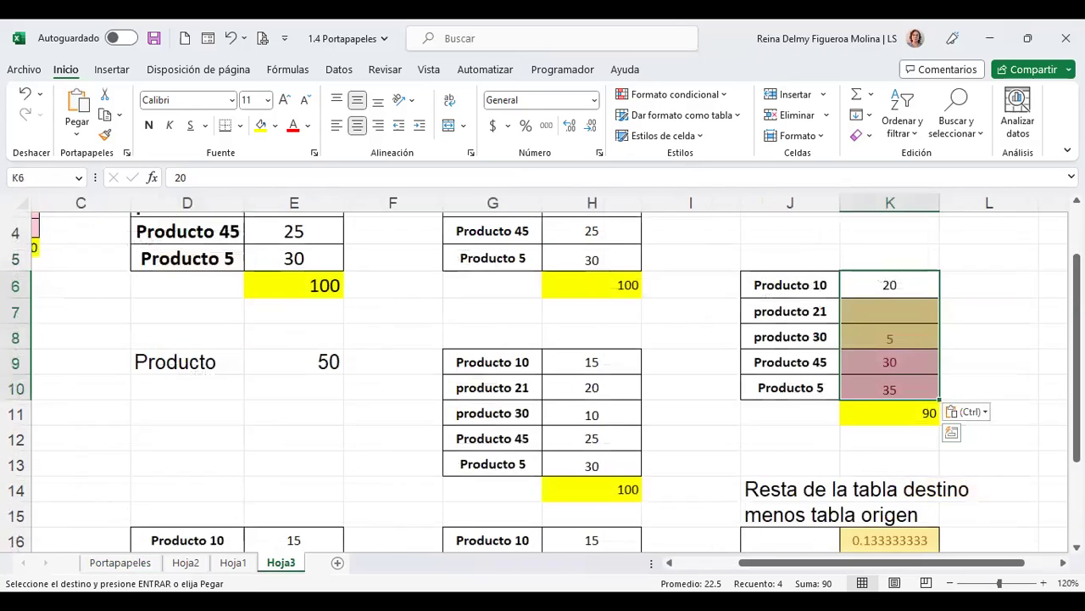
{"action": "key", "text": "ctrl+z"}
Paste the copied quantities at K6 on Hoja3 using Paste Special with "Saltar blancos" enabled.
{"action": "left_click", "coordinate": [121, 563]}
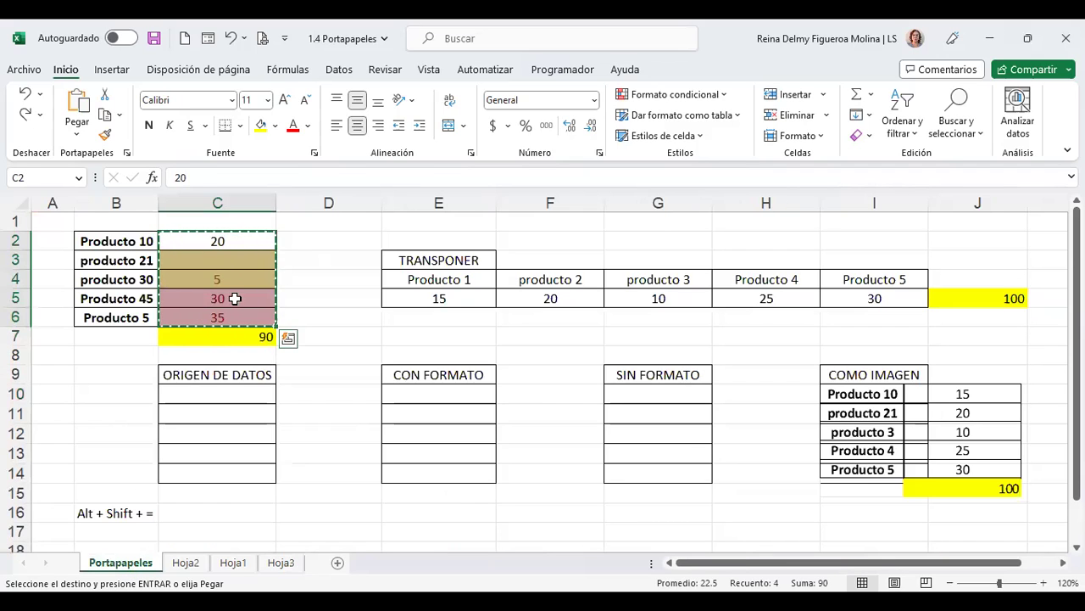
{"action": "left_click", "coordinate": [282, 564]}
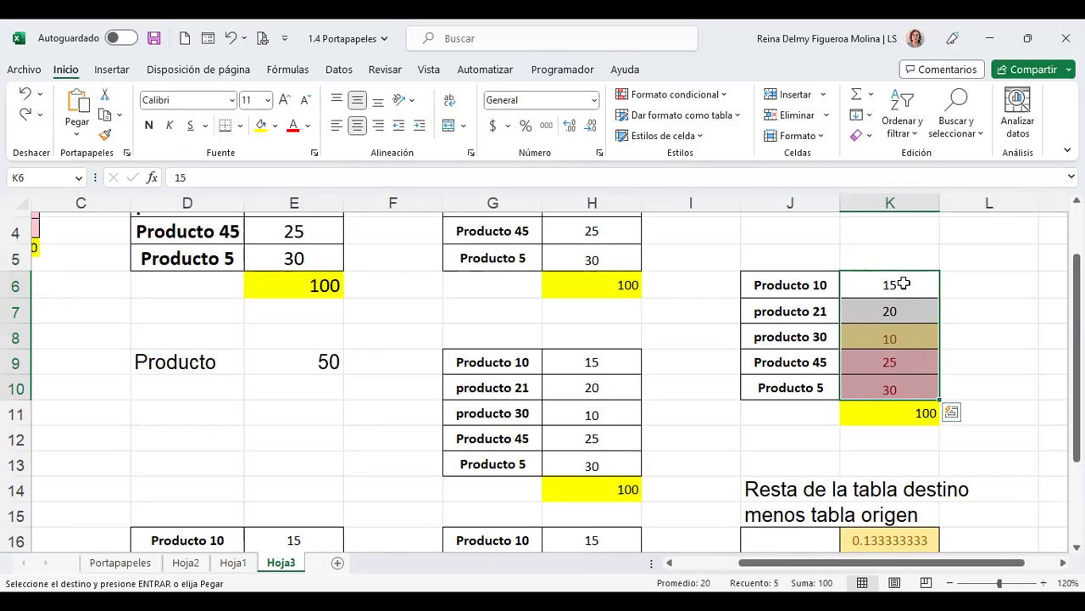
{"action": "left_click", "coordinate": [917, 289]}
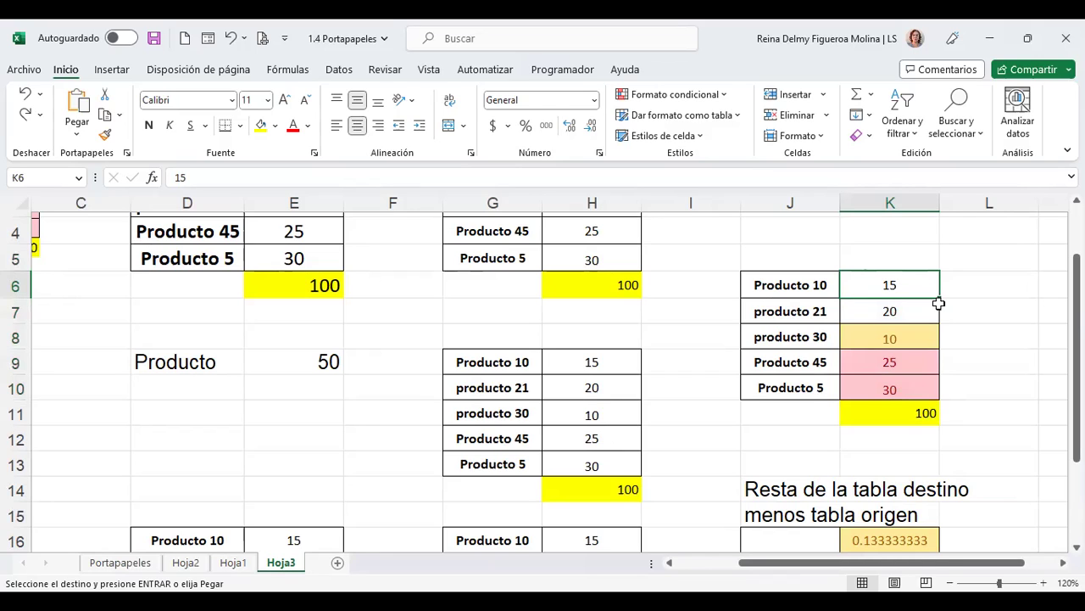
{"action": "key", "text": "ctrl+alt+v"}
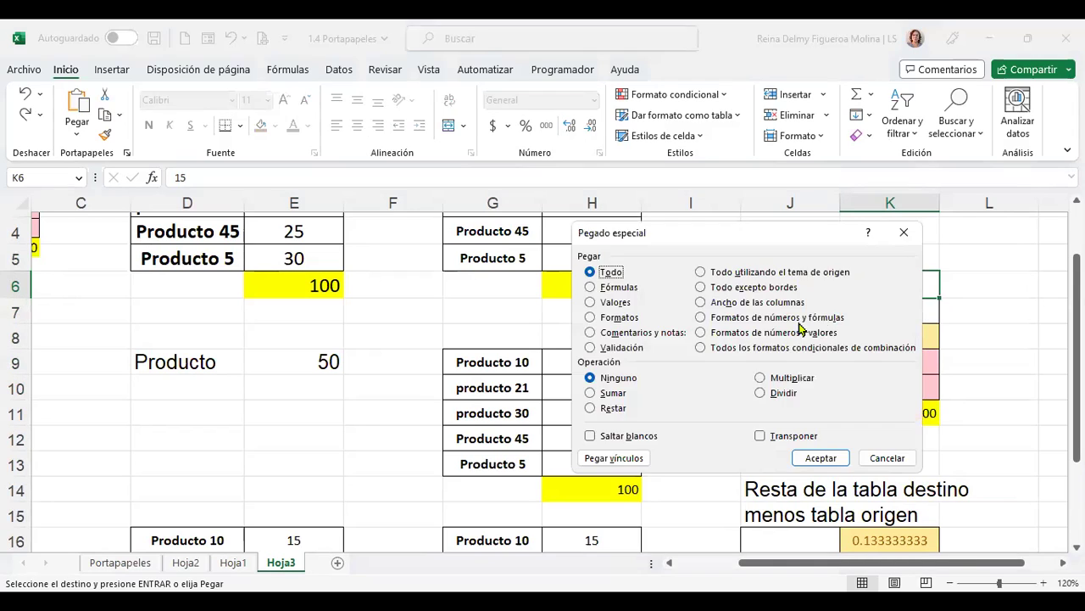
{"action": "left_click", "coordinate": [590, 437]}
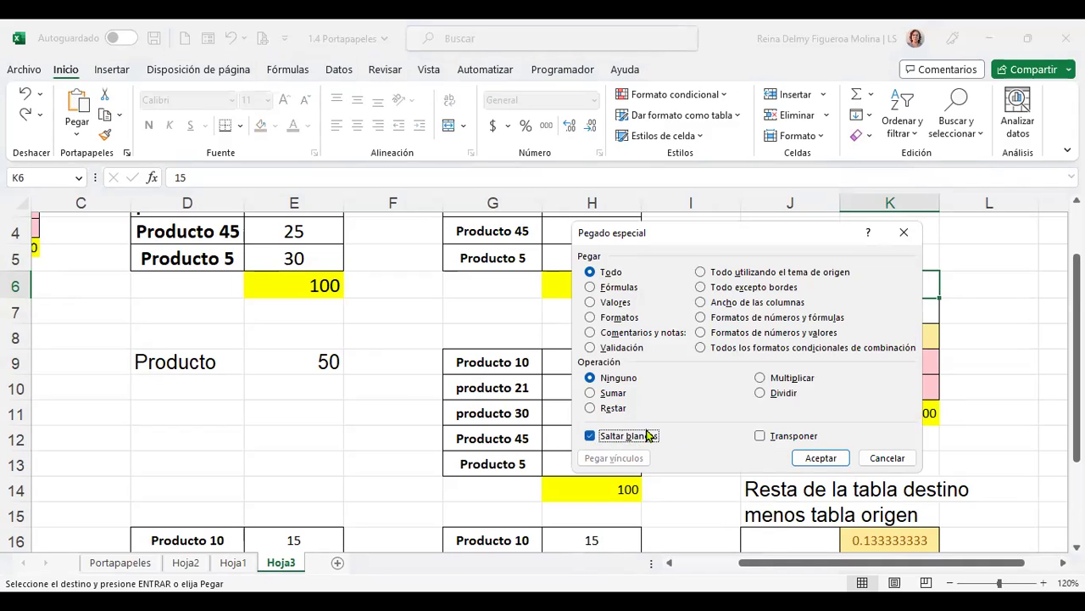
{"action": "left_click", "coordinate": [821, 458]}
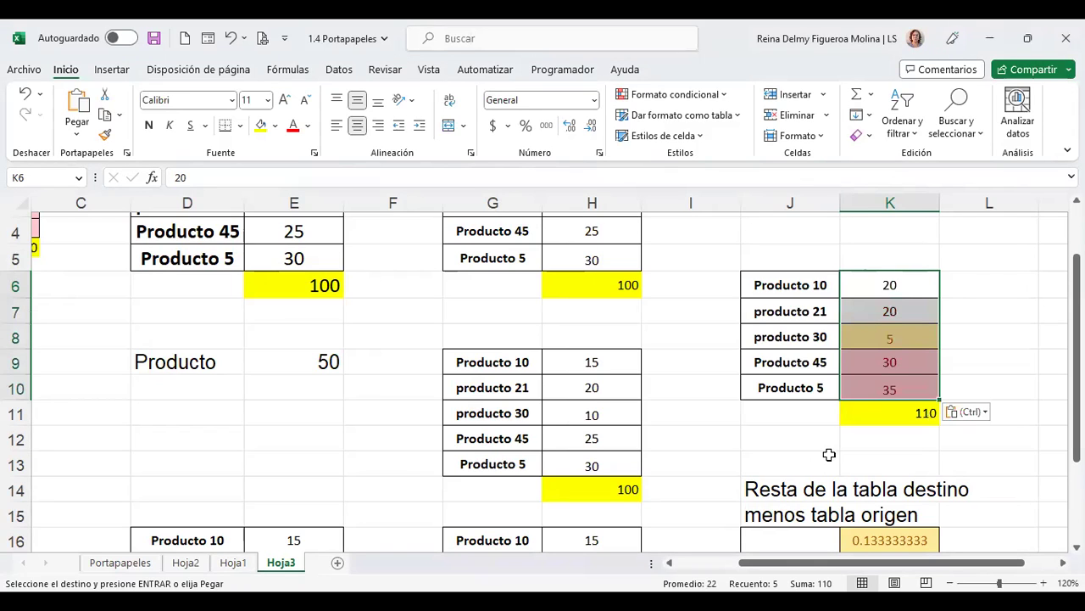
Compare the pasted quantities in K6:K10 on Hoja3 with C2:C6 on Portapapeles, focusing on the producto 21 row.
{"action": "left_click", "coordinate": [911, 311]}
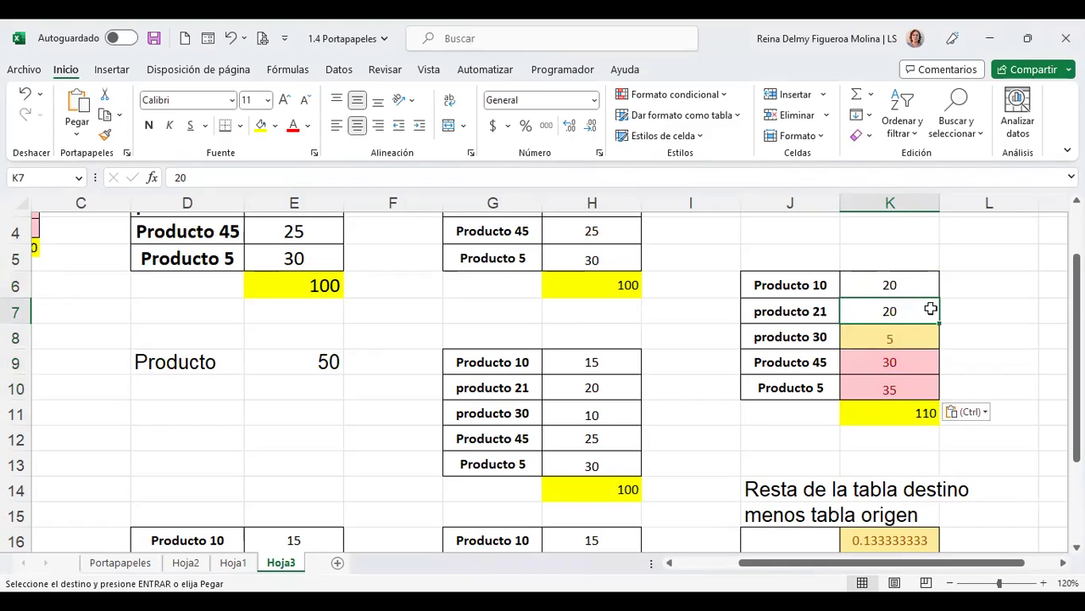
{"action": "left_click", "coordinate": [120, 562]}
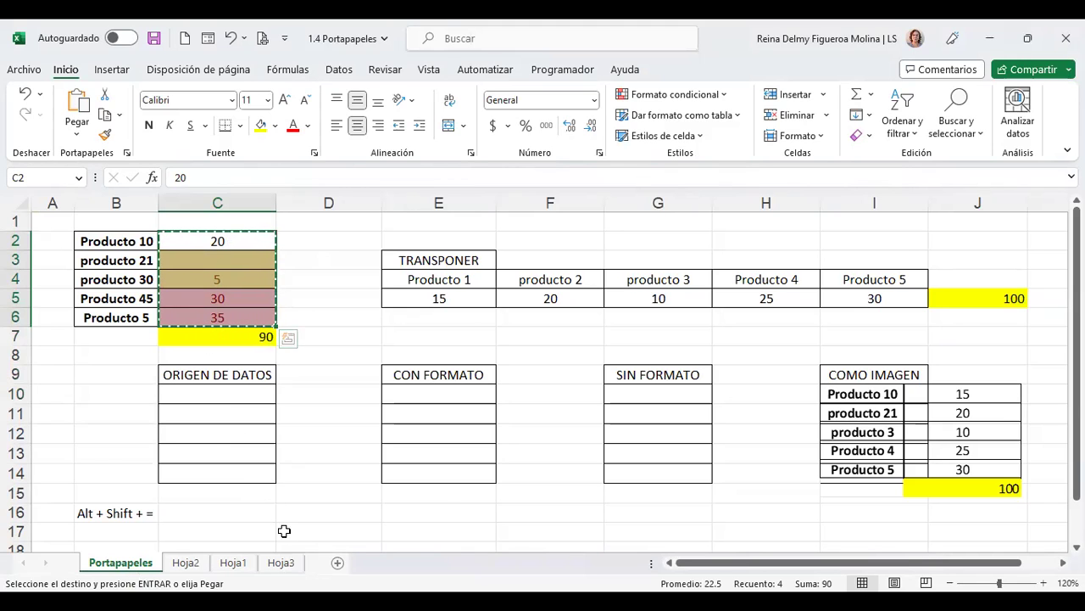
{"action": "left_click", "coordinate": [282, 562]}
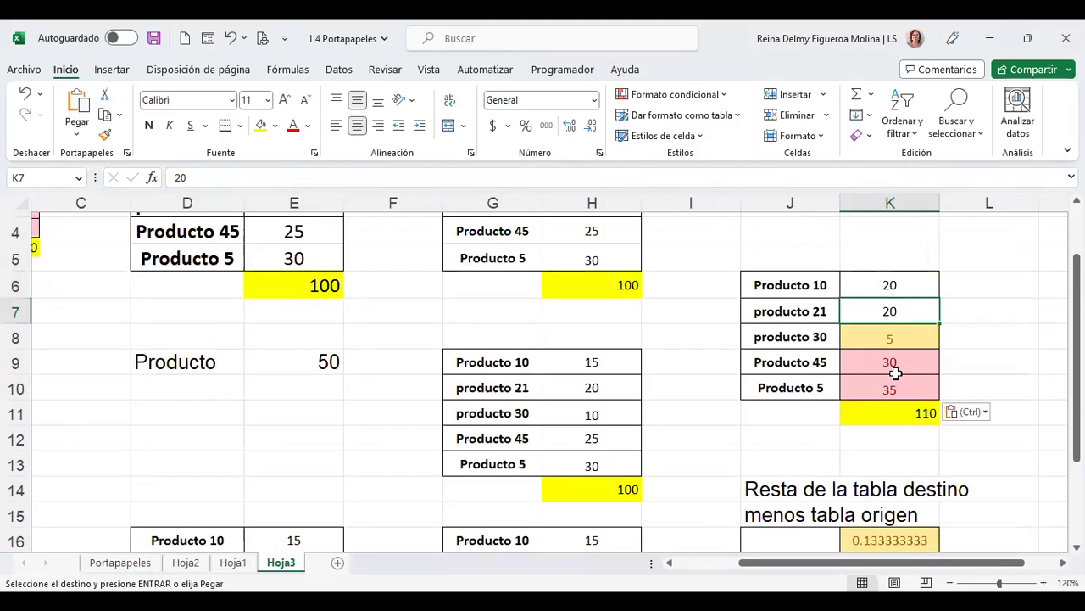
{"action": "left_click_drag", "start_coordinate": [825, 312], "coordinate": [863, 315]}
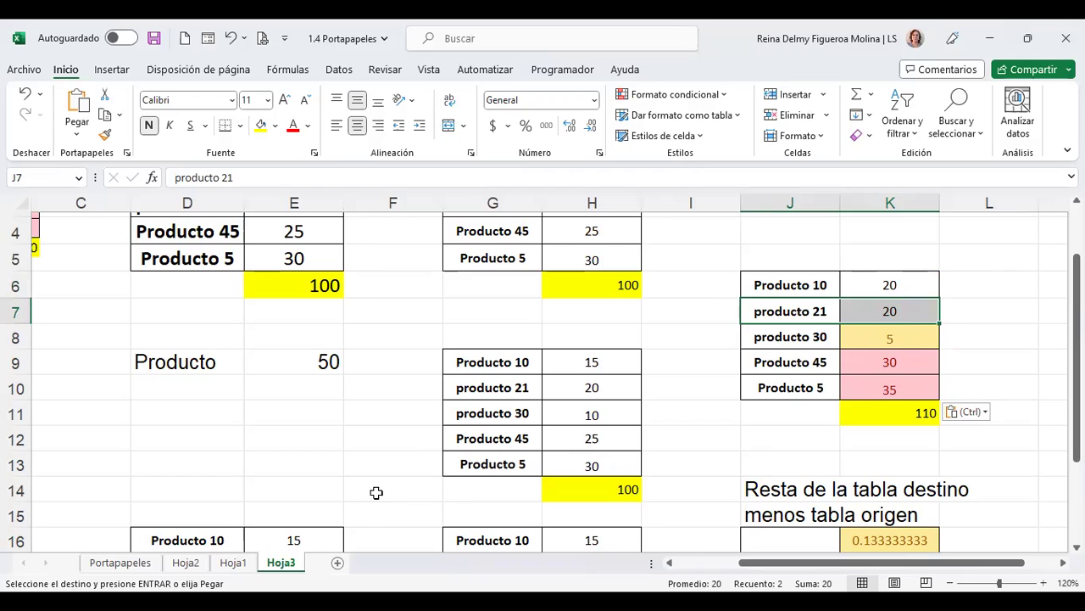
{"action": "left_click", "coordinate": [136, 563]}
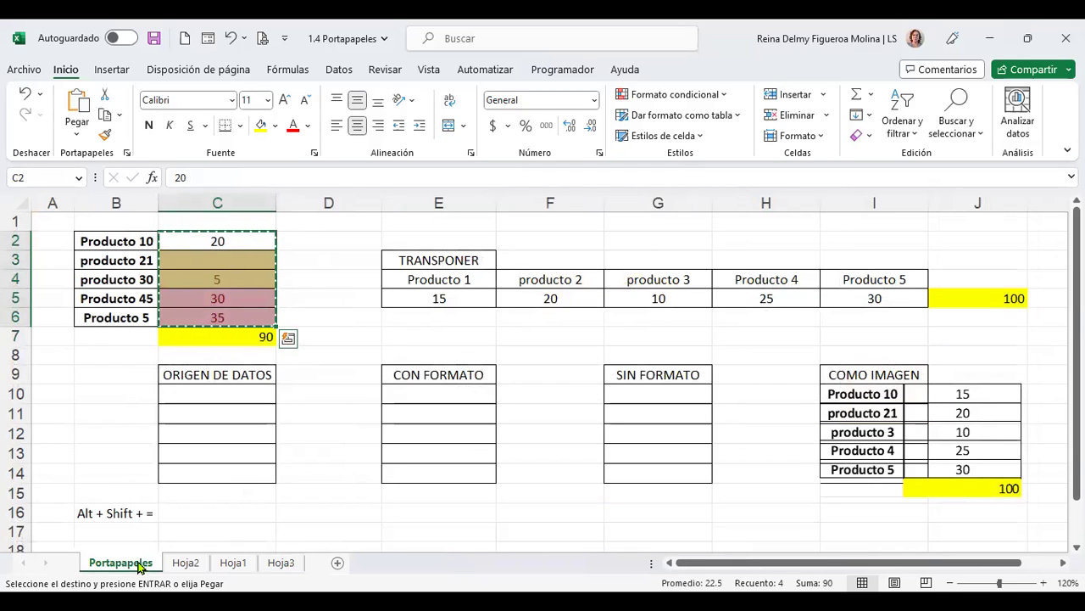
Review the Paste Special options on Portapapeles without pasting, and cancel the active copy of C2:C6.
{"action": "key", "text": "ctrl+alt+v"}
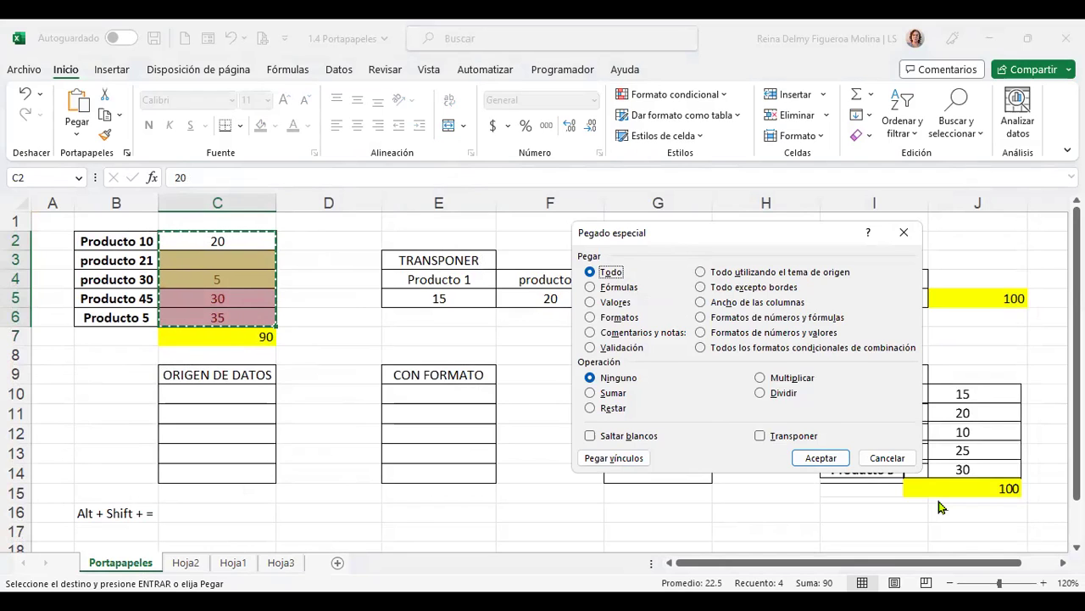
{"action": "key", "text": "Escape"}
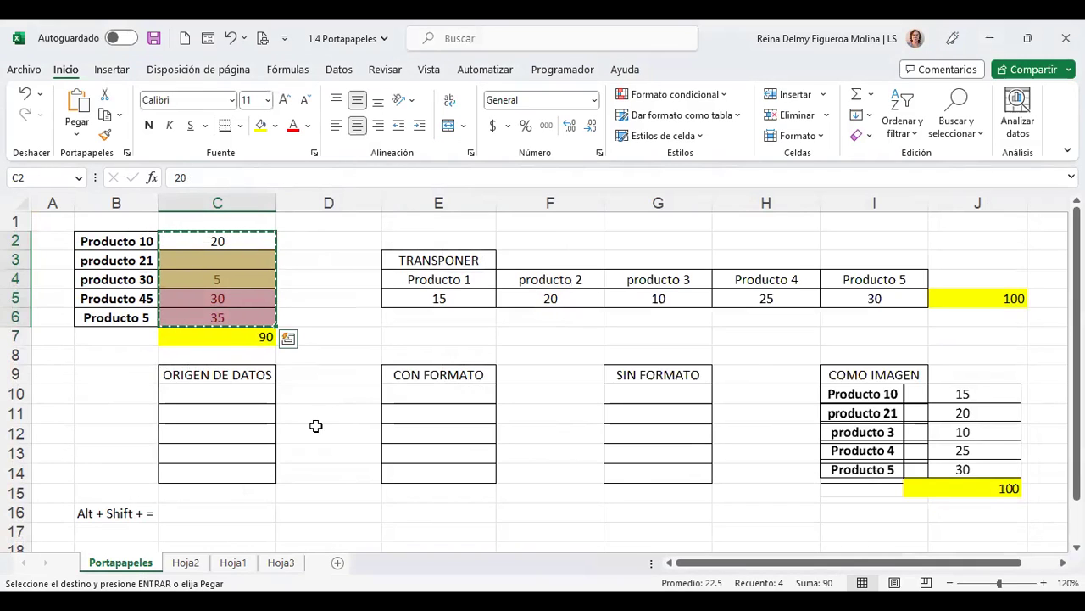
{"action": "left_click", "coordinate": [332, 468]}
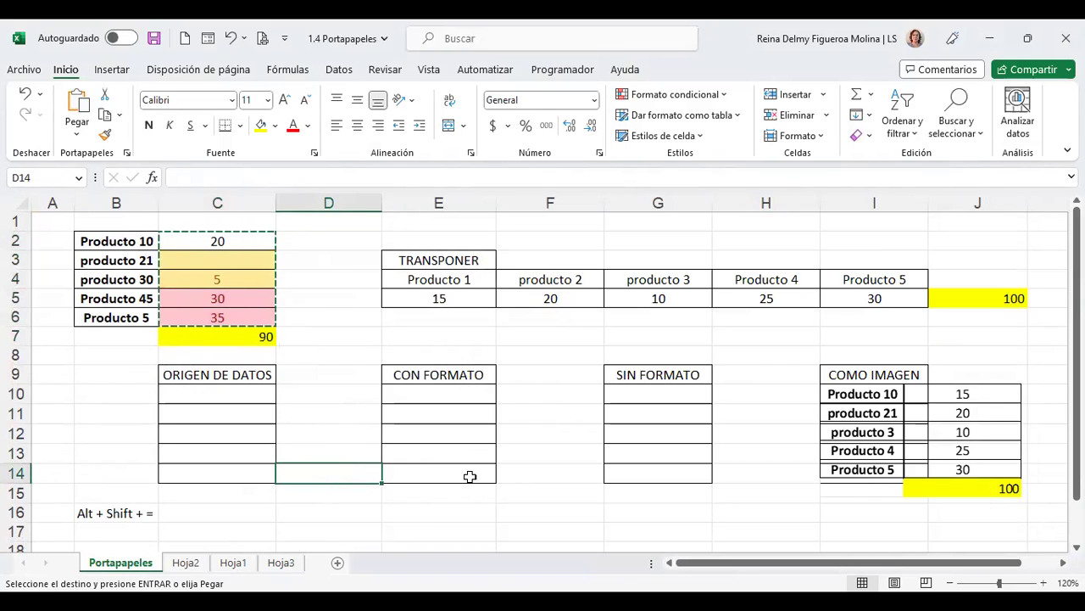
{"action": "key", "text": "Escape"}
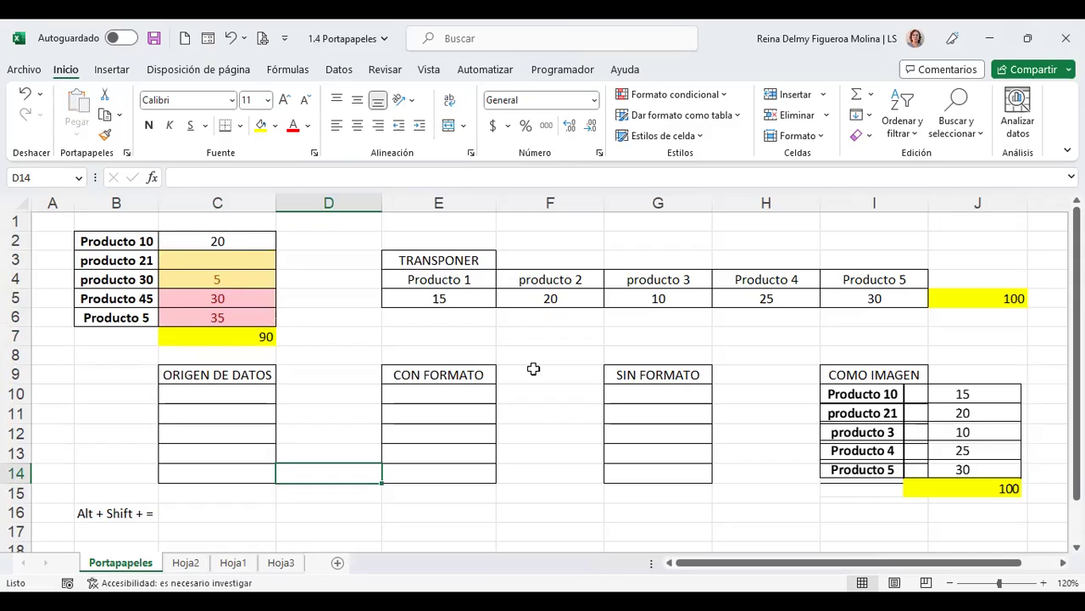
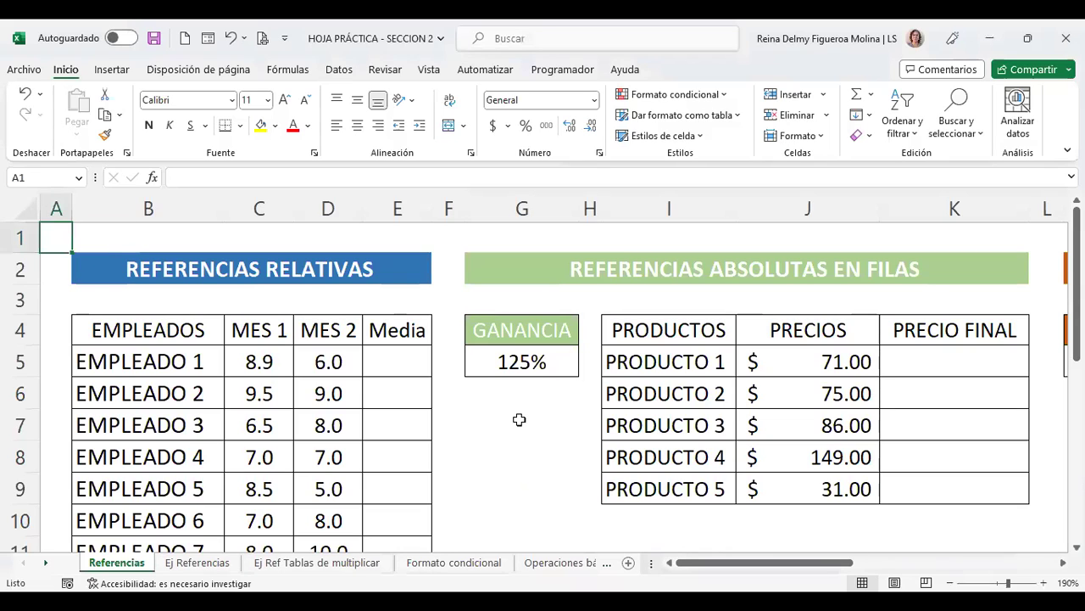
Enter +PROMEDIO(C5:D5) in E5 on the Referencias sheet to average EMPLEADO 1's MES 1 and MES 2 values.
{"action": "left_click", "coordinate": [391, 370]}
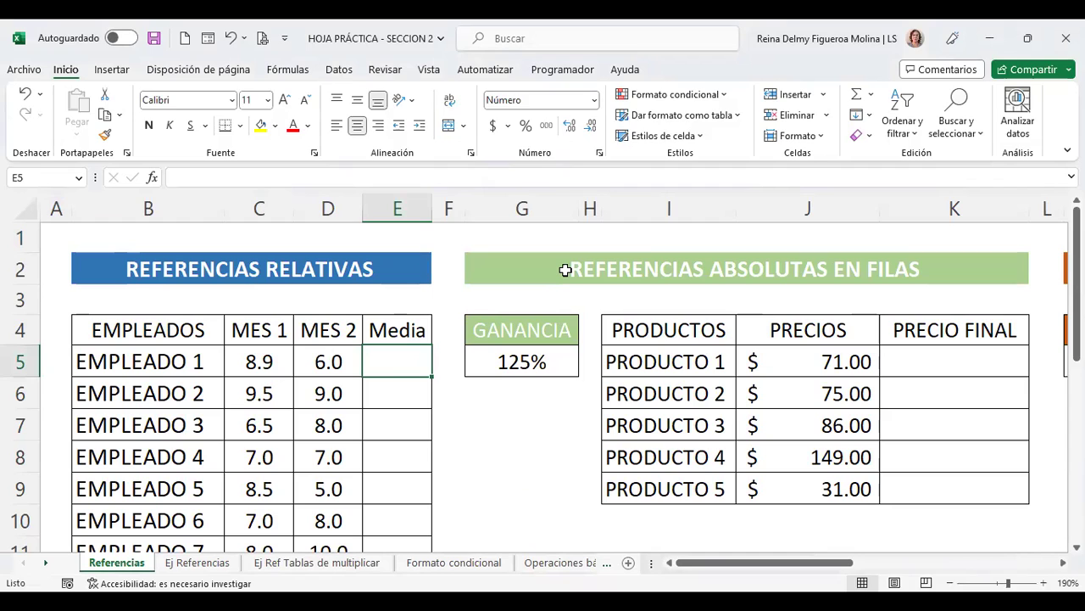
{"action": "type", "text": "+prome"}
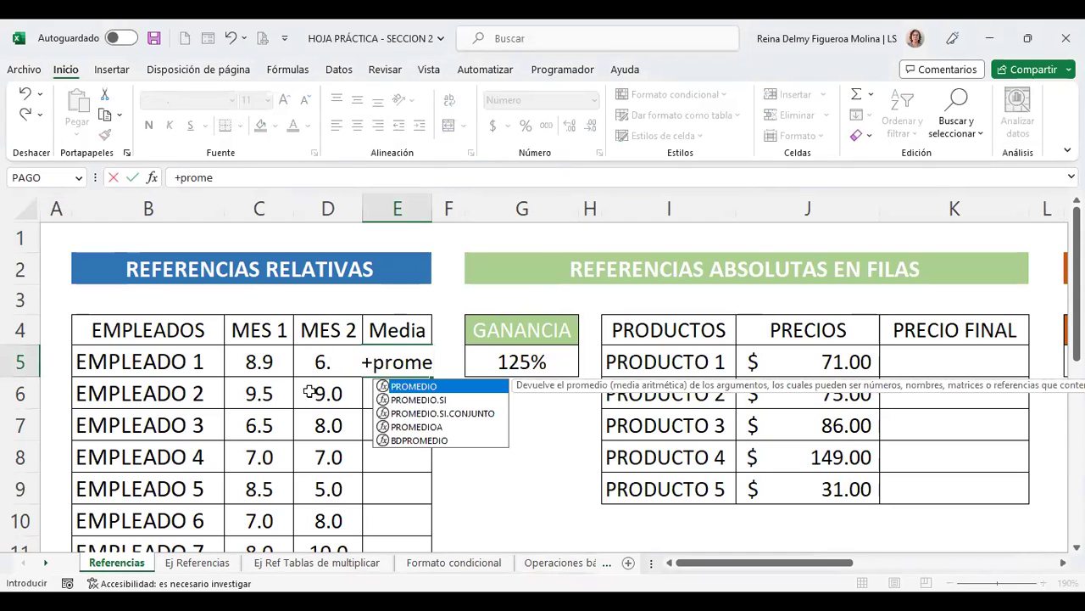
{"action": "double_click", "coordinate": [416, 388]}
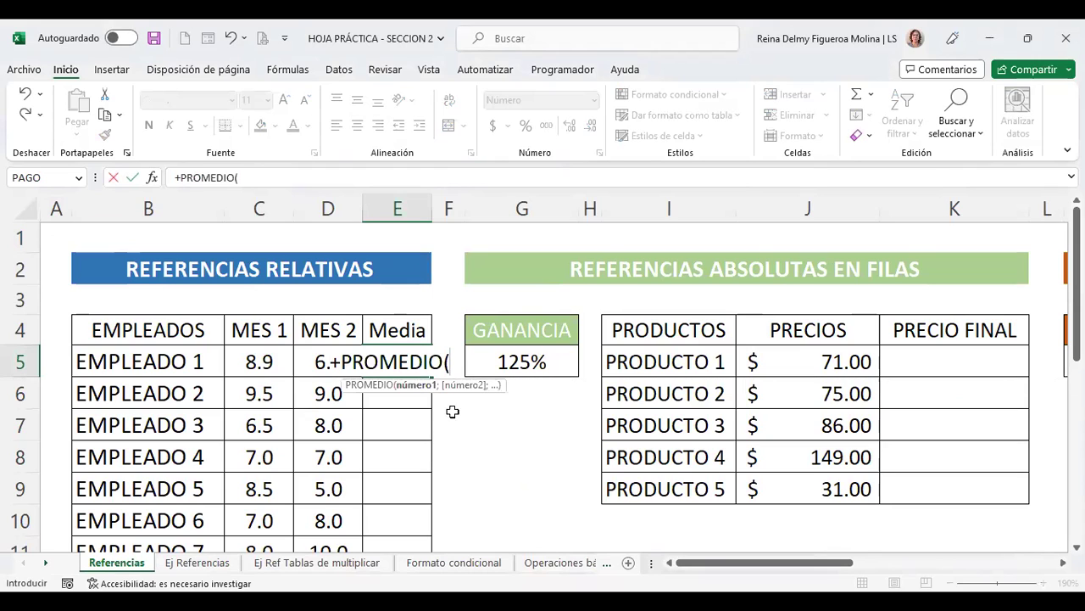
{"action": "left_click", "coordinate": [261, 363]}
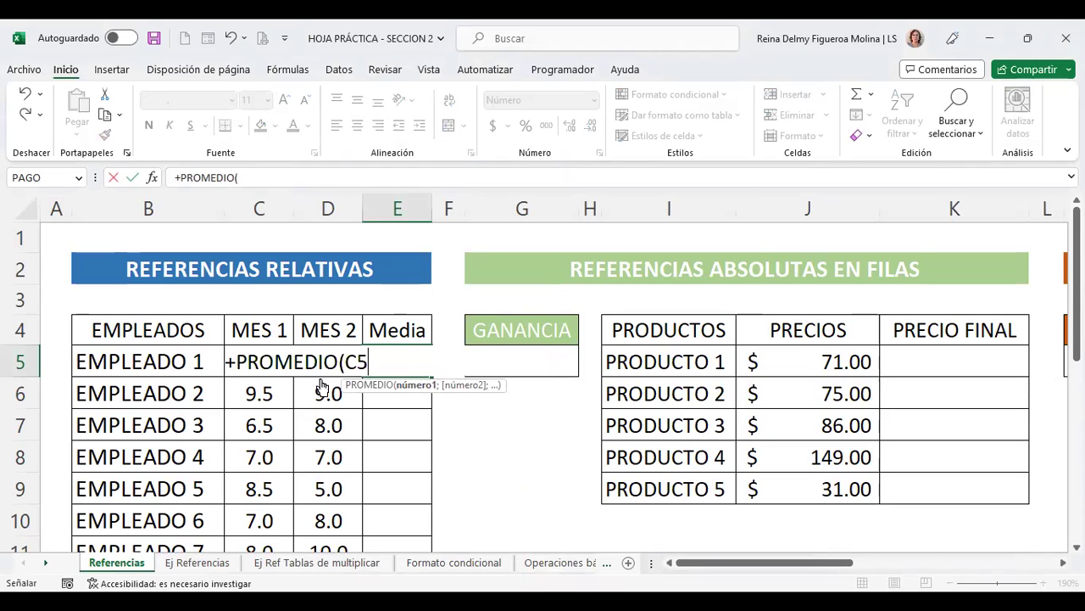
{"action": "left_click_drag", "start_coordinate": [322, 386], "coordinate": [331, 362]}
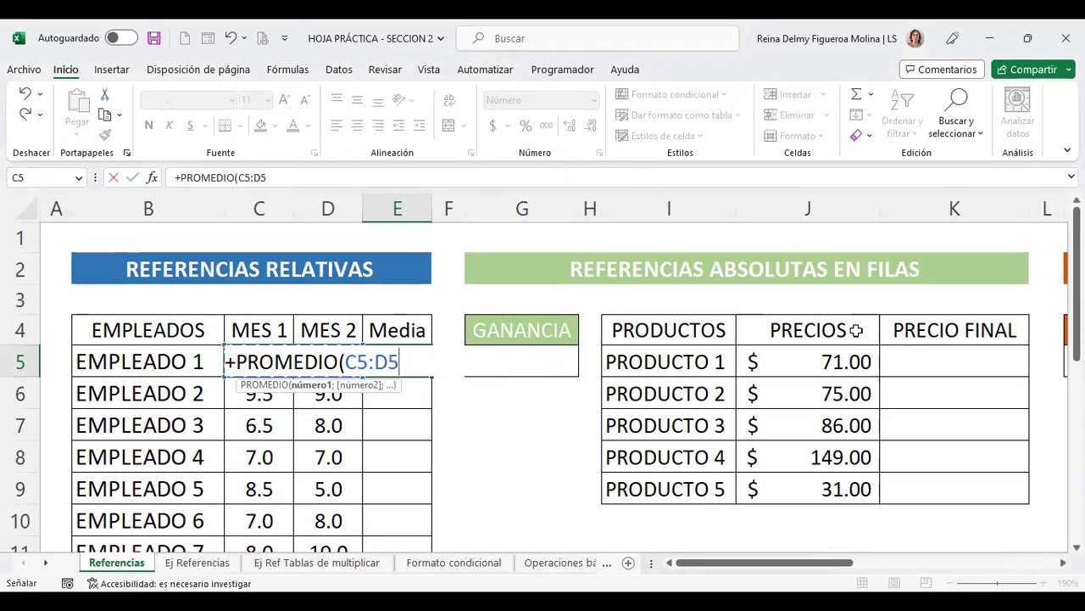
{"action": "key", "text": "Return"}
{"action": "left_click", "coordinate": [397, 359]}
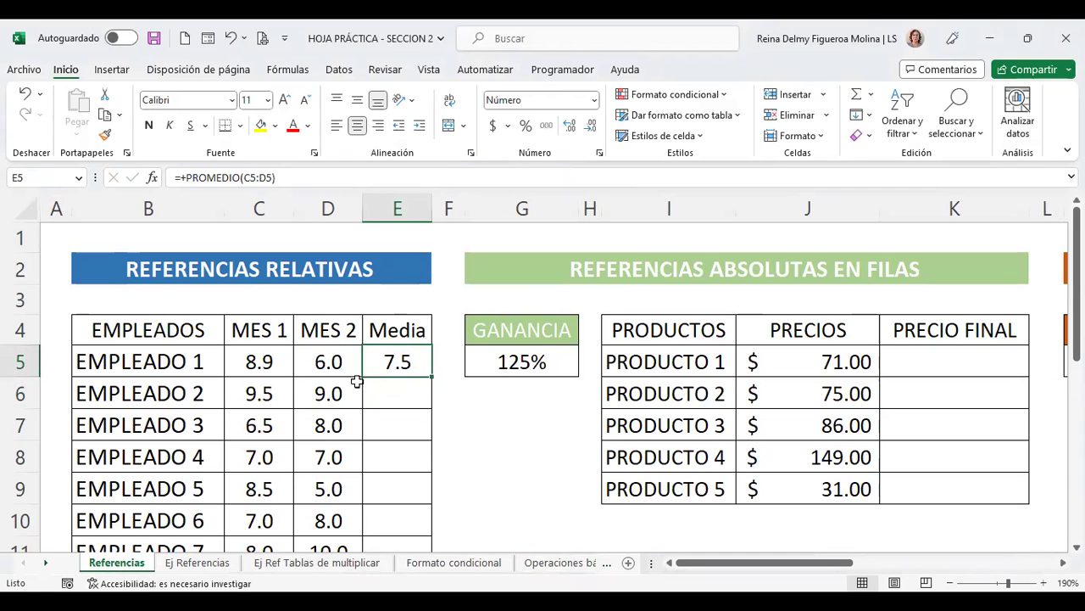
Look over the Media column down to EMPLEADO 7, and clear the average formula from E5.
{"action": "scroll", "coordinate": [435, 387], "scroll_direction": "down", "scroll_amount": 2}
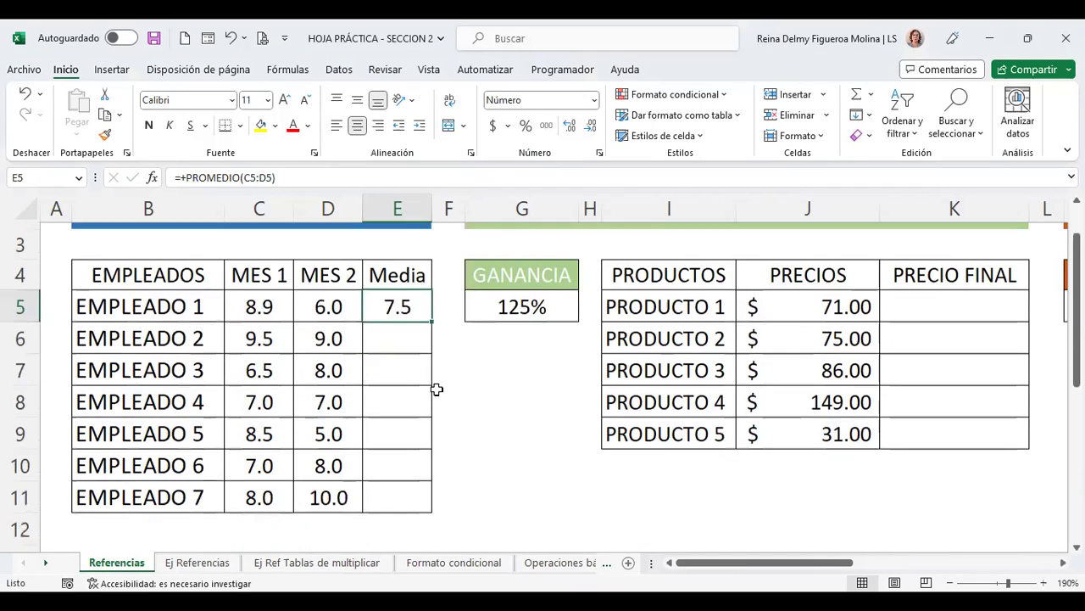
{"action": "scroll", "coordinate": [436, 387], "scroll_direction": "up", "scroll_amount": 2}
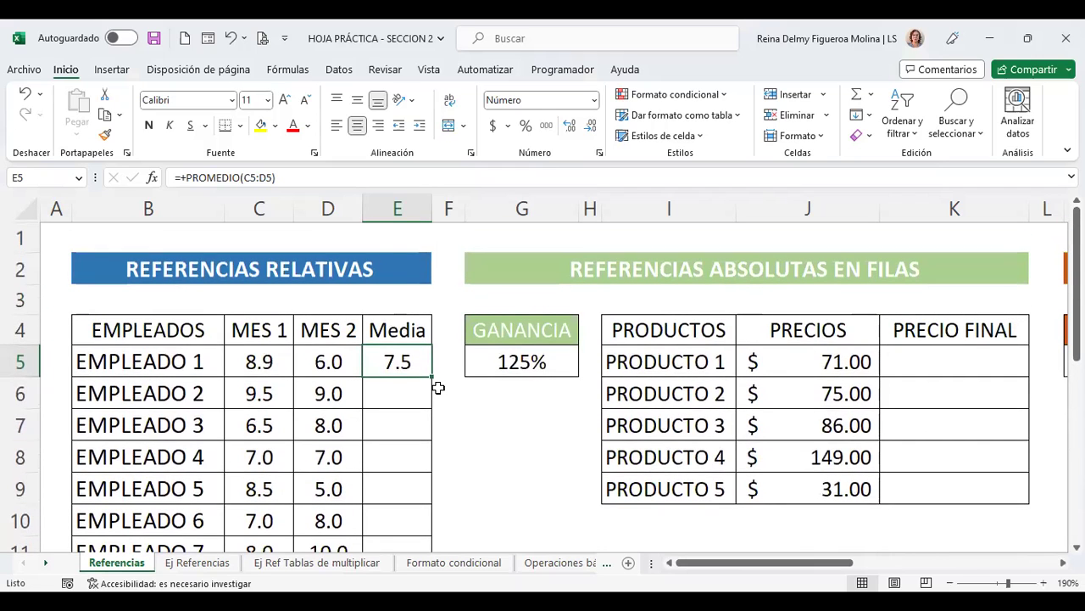
{"action": "scroll", "coordinate": [432, 376], "scroll_direction": "down", "scroll_amount": 1}
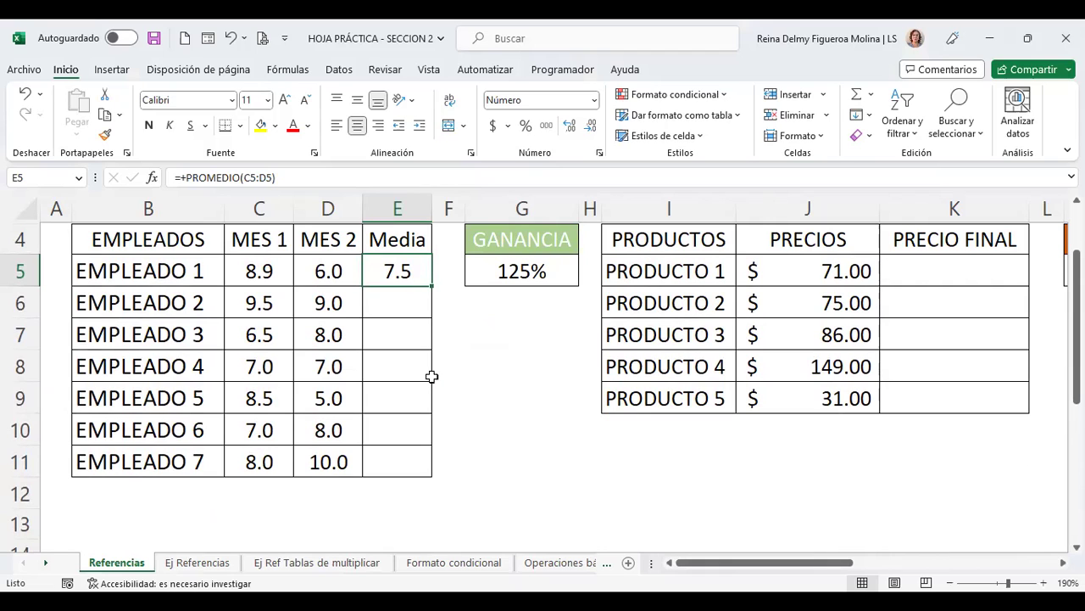
{"action": "scroll", "coordinate": [432, 376], "scroll_direction": "up", "scroll_amount": 1}
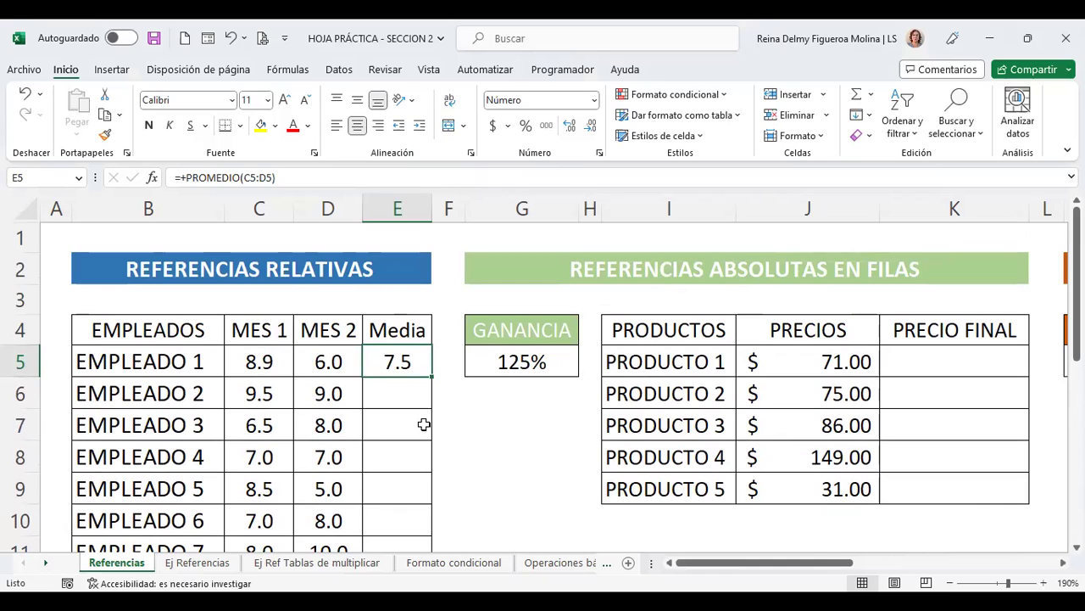
{"action": "key", "text": "Delete"}
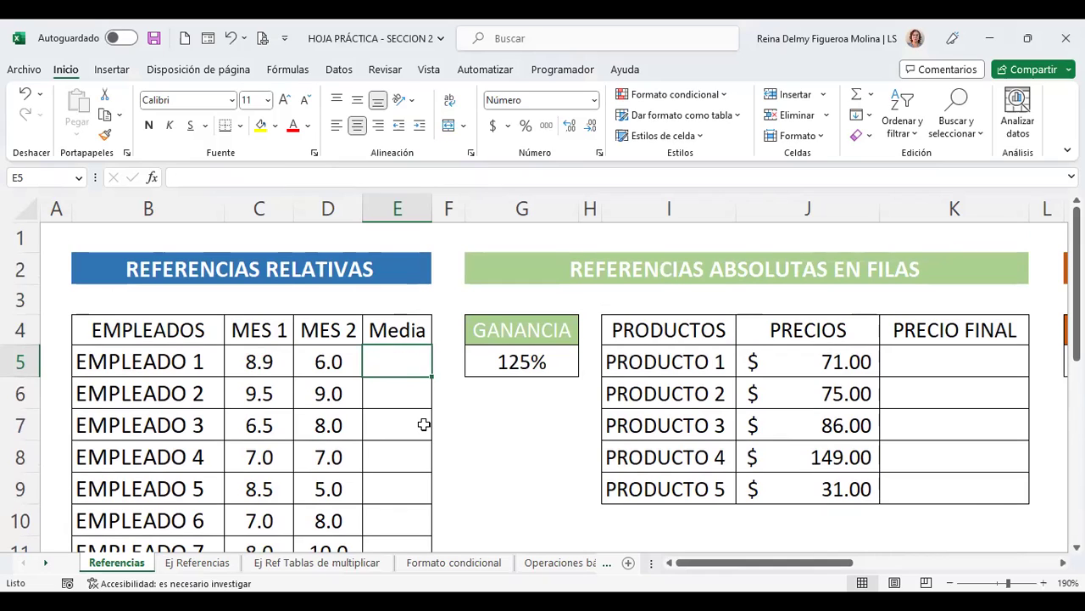
Try the average in E5 starting with an equals sign, =PROMEDIO(C5:D5), and clear it again.
{"action": "key", "text": "Down"}
{"action": "key", "text": "Down"}
{"action": "key", "text": "Up"}
{"action": "key", "text": "Up"}
{"action": "type", "text": "="}
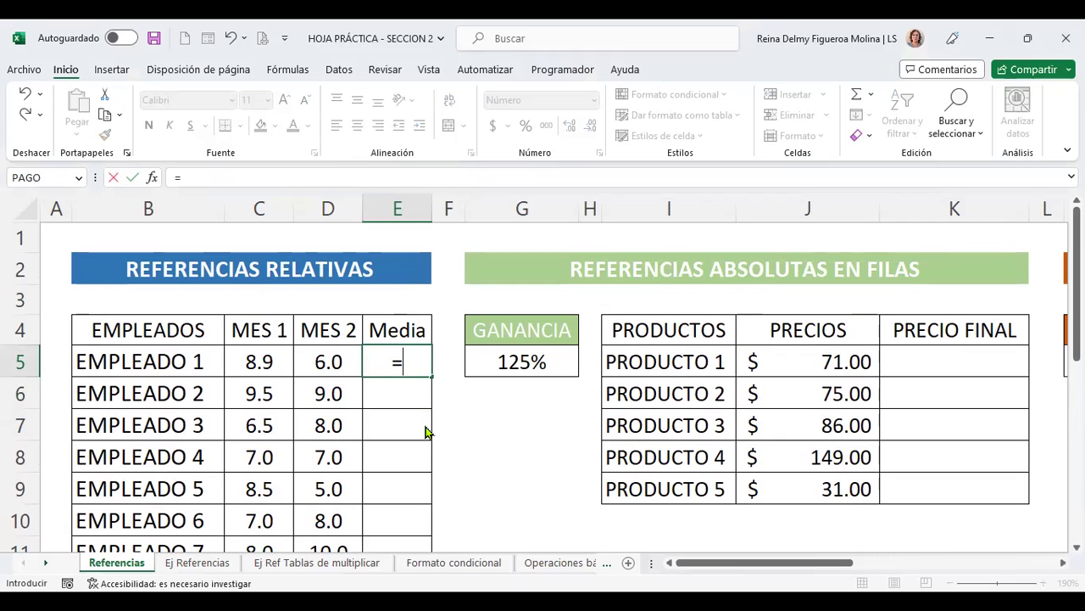
{"action": "type", "text": "prome"}
{"action": "double_click", "coordinate": [433, 388]}
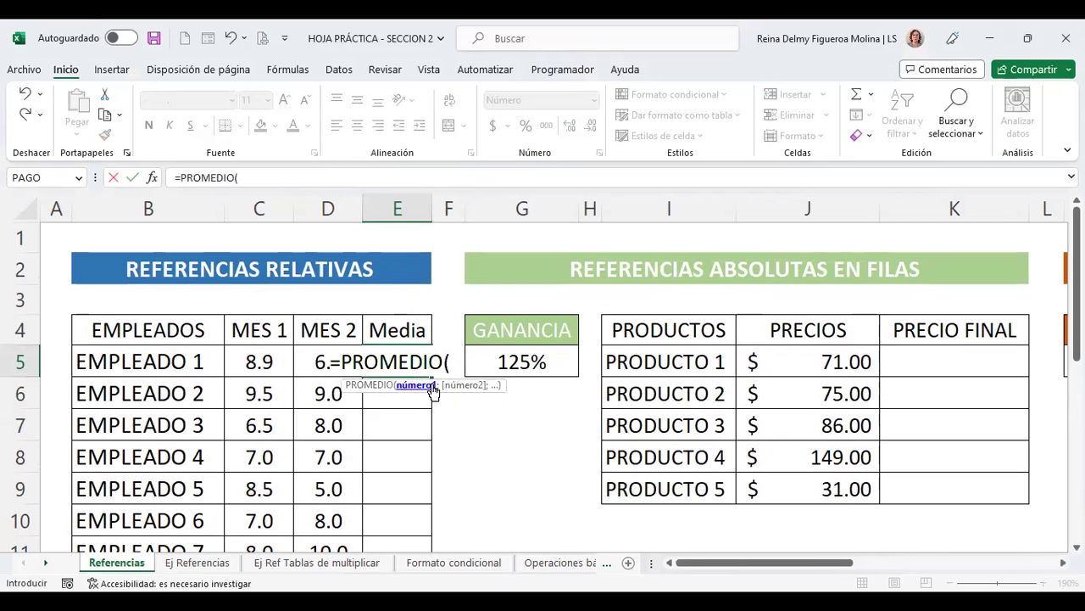
{"action": "left_click", "coordinate": [268, 360]}
{"action": "left_click_drag", "start_coordinate": [271, 360], "coordinate": [305, 358]}
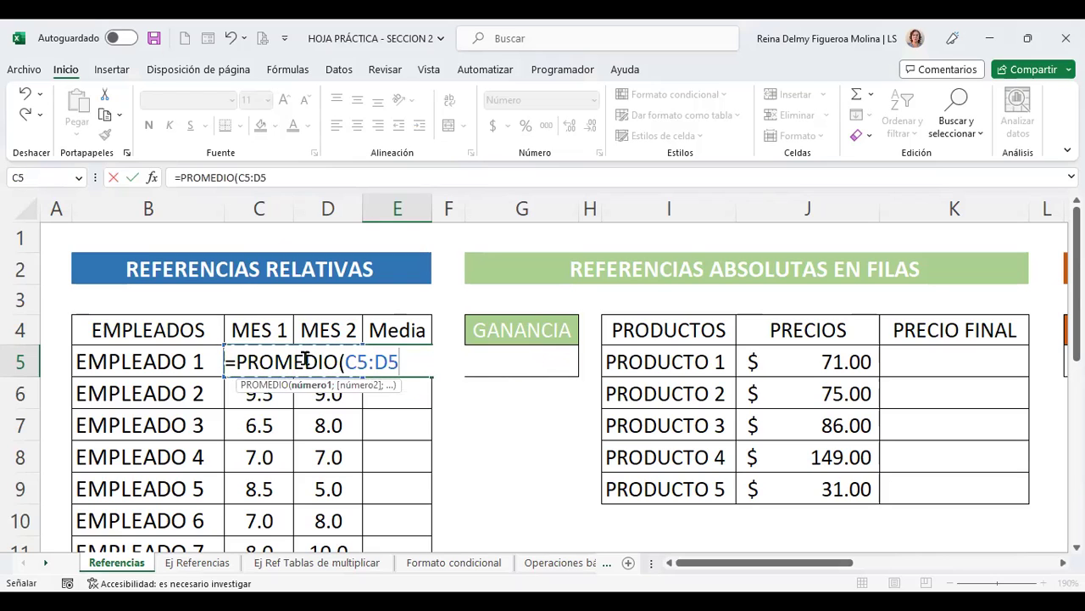
{"action": "key", "text": "Return"}
{"action": "key", "text": "Up"}
{"action": "key", "text": "Delete"}
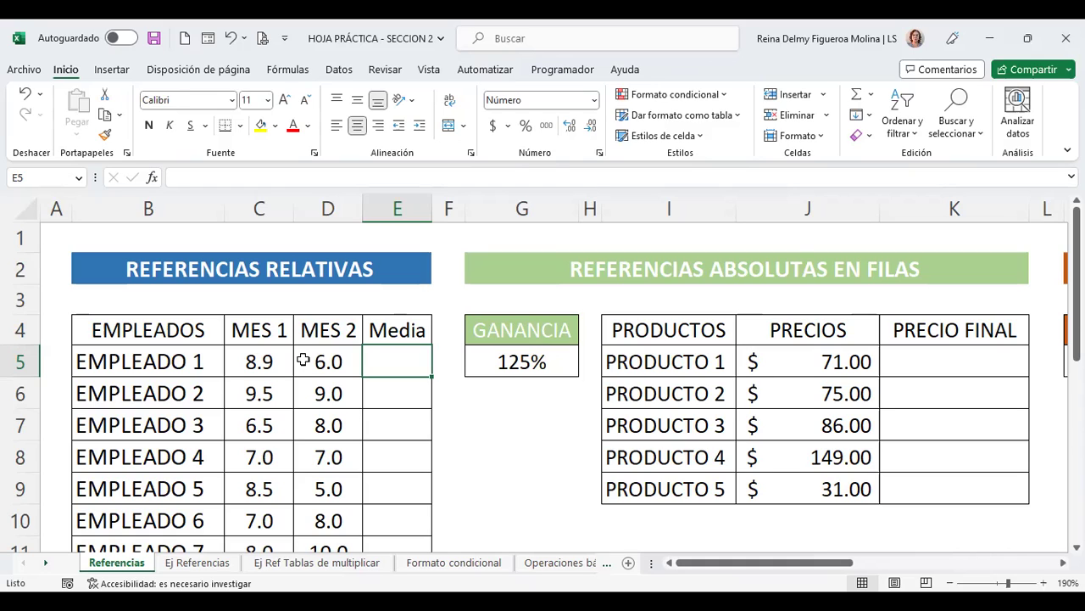
Enter +PROMEDIO(C5:D5) in E5 as EMPLEADO 1's Media, keeping the cell selected.
{"action": "type", "text": "+"}
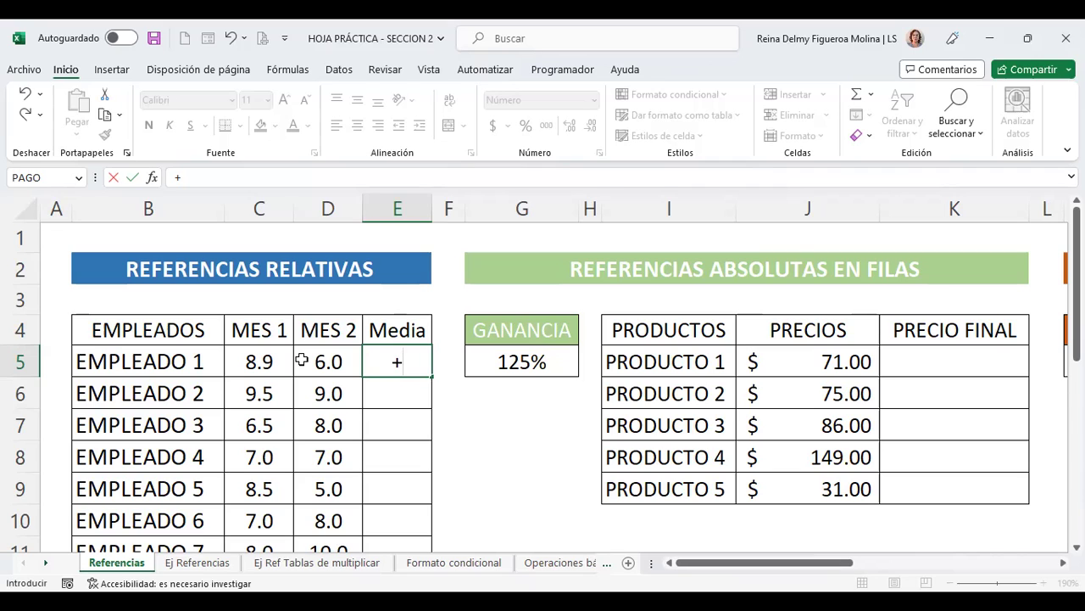
{"action": "type", "text": "prome"}
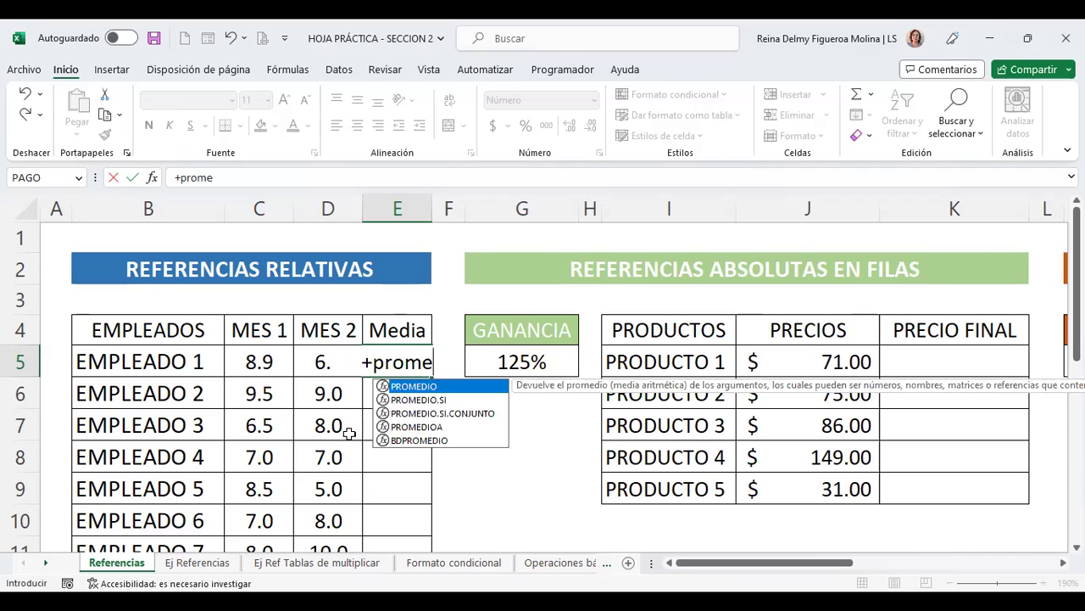
{"action": "double_click", "coordinate": [437, 388]}
{"action": "left_click", "coordinate": [263, 362]}
{"action": "left_click_drag", "start_coordinate": [263, 362], "coordinate": [349, 358]}
{"action": "key", "text": "ctrl+Return"}
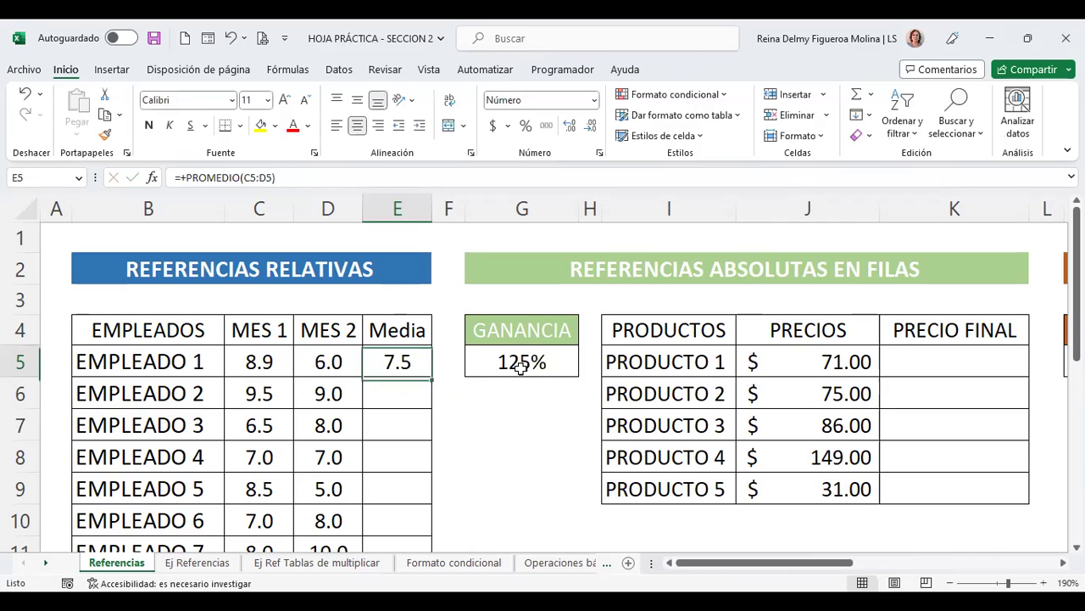
Remove the extra plus sign from the E5 formula, making it =PROMEDIO(C5:D5).
{"action": "key", "text": "F2"}
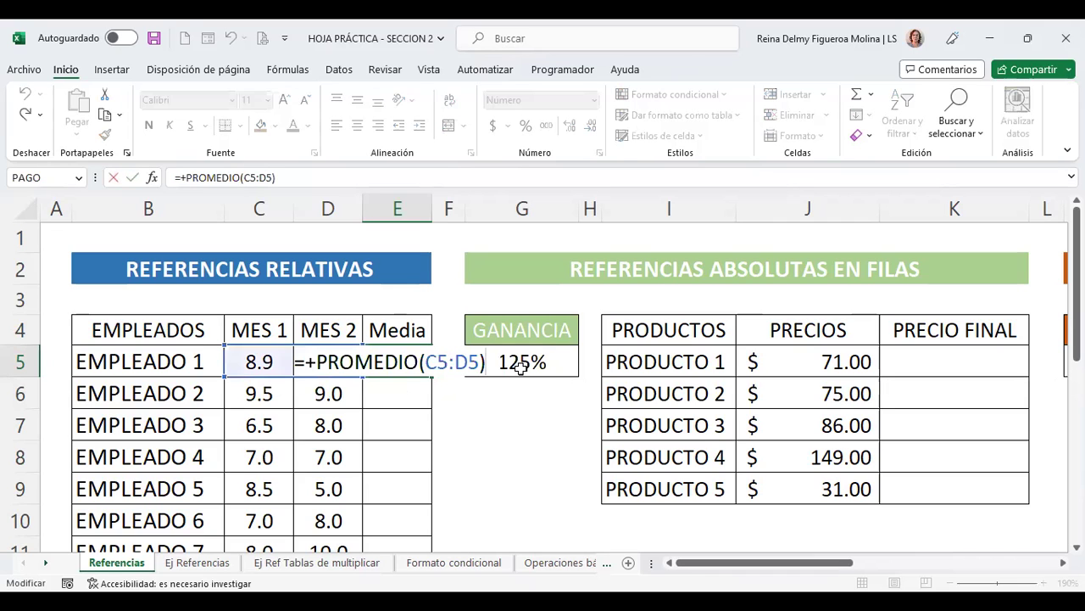
{"action": "left_click", "coordinate": [315, 363]}
{"action": "key", "text": "BackSpace"}
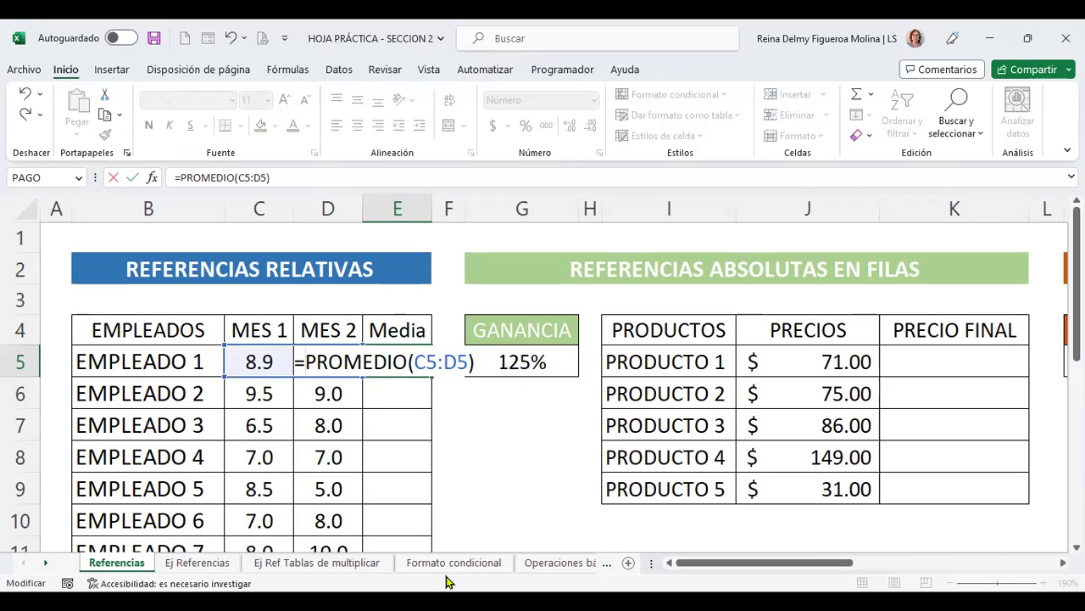
{"action": "key", "text": "Return"}
{"action": "key", "text": "Up"}
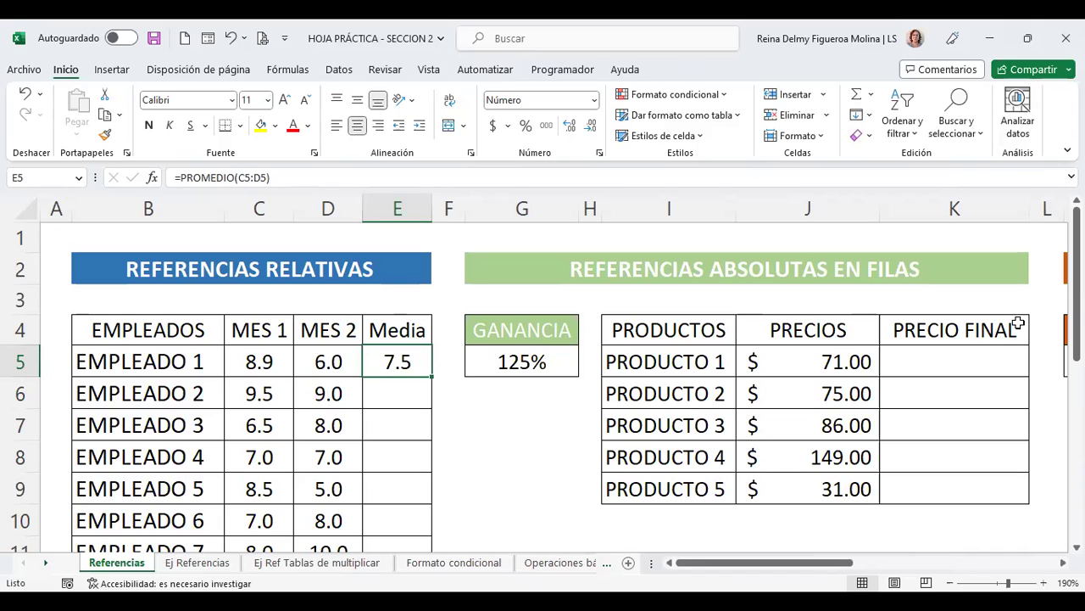
Fill the PROMEDIO formula from E5 down to E11 for the remaining employees.
{"action": "left_click", "coordinate": [950, 582]}
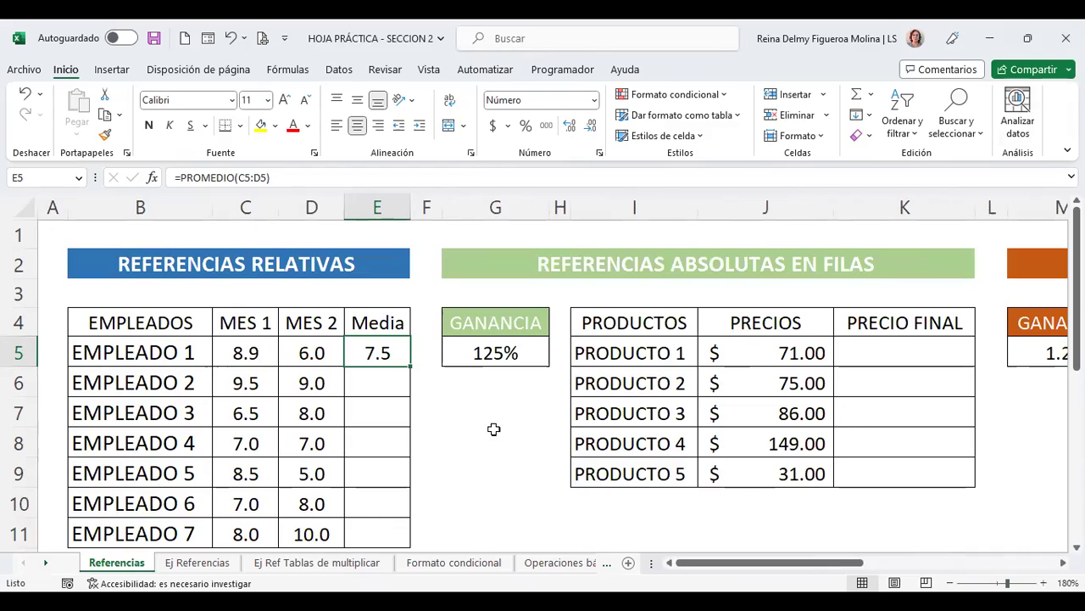
{"action": "left_click_drag", "start_coordinate": [411, 366], "coordinate": [417, 550]}
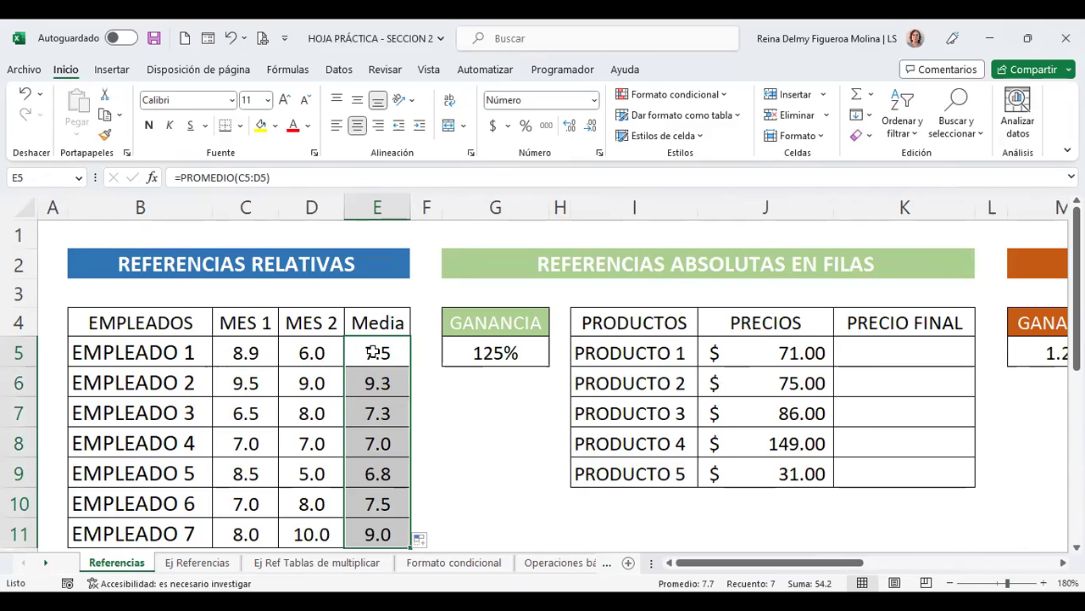
Review the rows of EMPLEADO 1 to EMPLEADO 3, matching each Media with its own monthly values.
{"action": "left_click", "coordinate": [154, 349]}
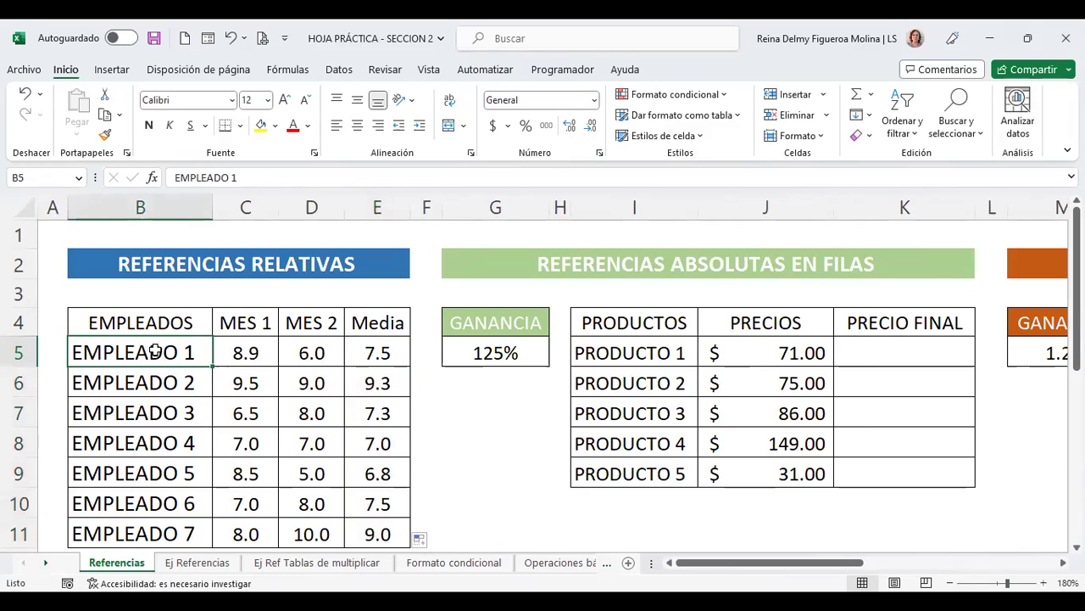
{"action": "left_click", "coordinate": [379, 382]}
{"action": "left_click_drag", "start_coordinate": [204, 386], "coordinate": [356, 392]}
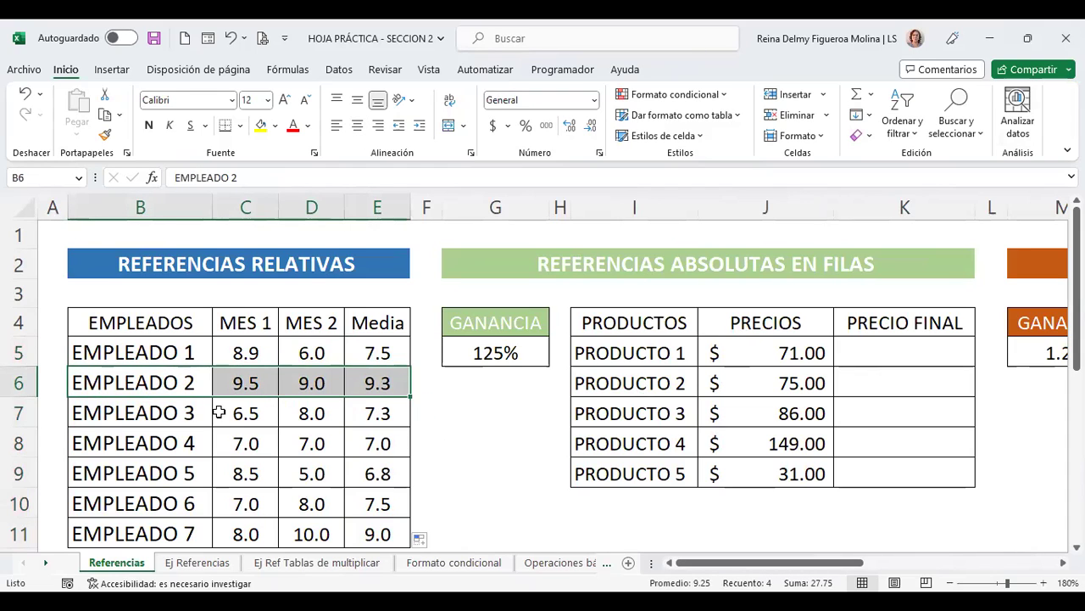
{"action": "left_click_drag", "start_coordinate": [208, 413], "coordinate": [377, 413]}
{"action": "left_click", "coordinate": [378, 413]}
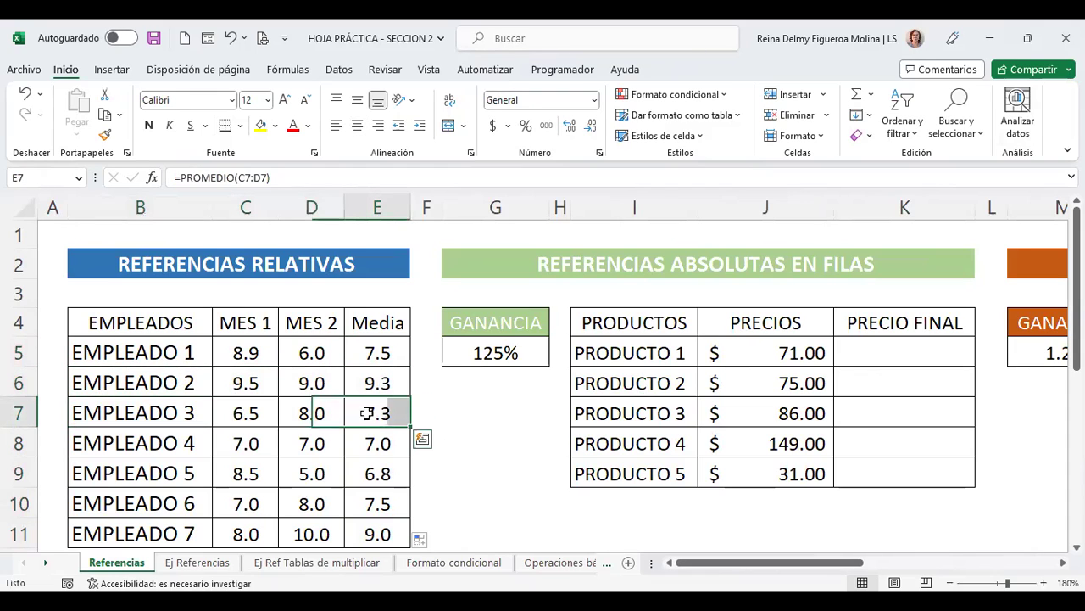
Inspect the formulas in E5, E6 and E7, comparing which cells each PROMEDIO refers to.
{"action": "left_click", "coordinate": [390, 349]}
{"action": "key", "text": "F2"}
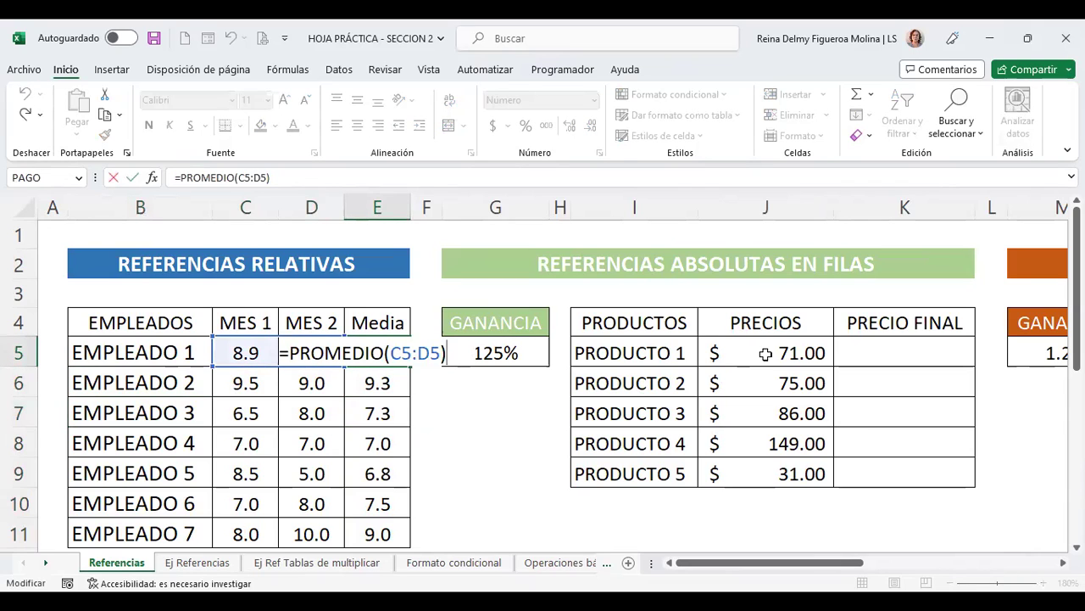
{"action": "key", "text": "Return"}
{"action": "key", "text": "F2"}
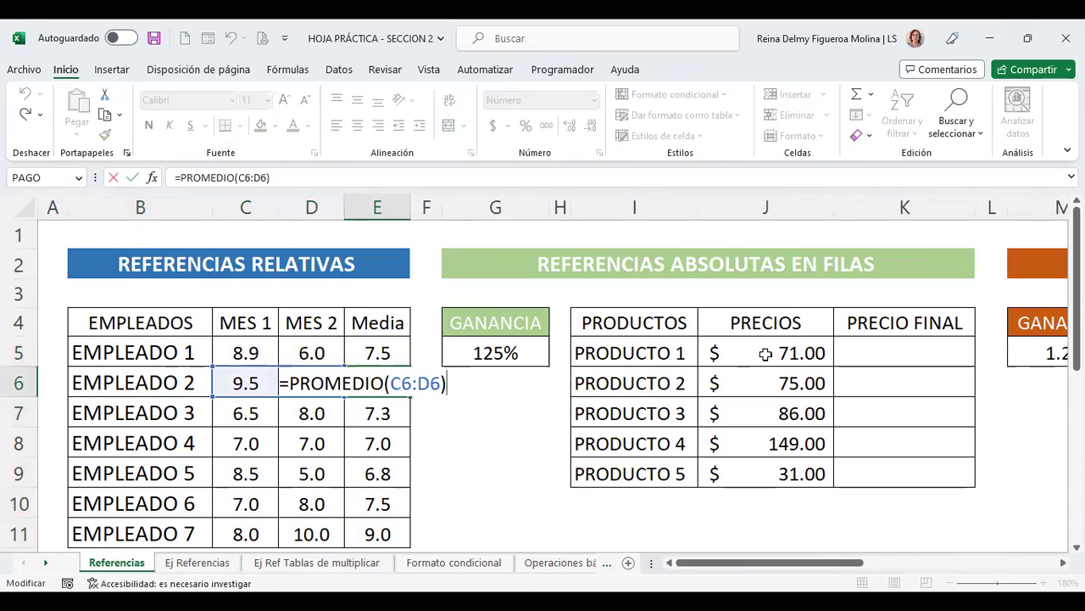
{"action": "key", "text": "Return"}
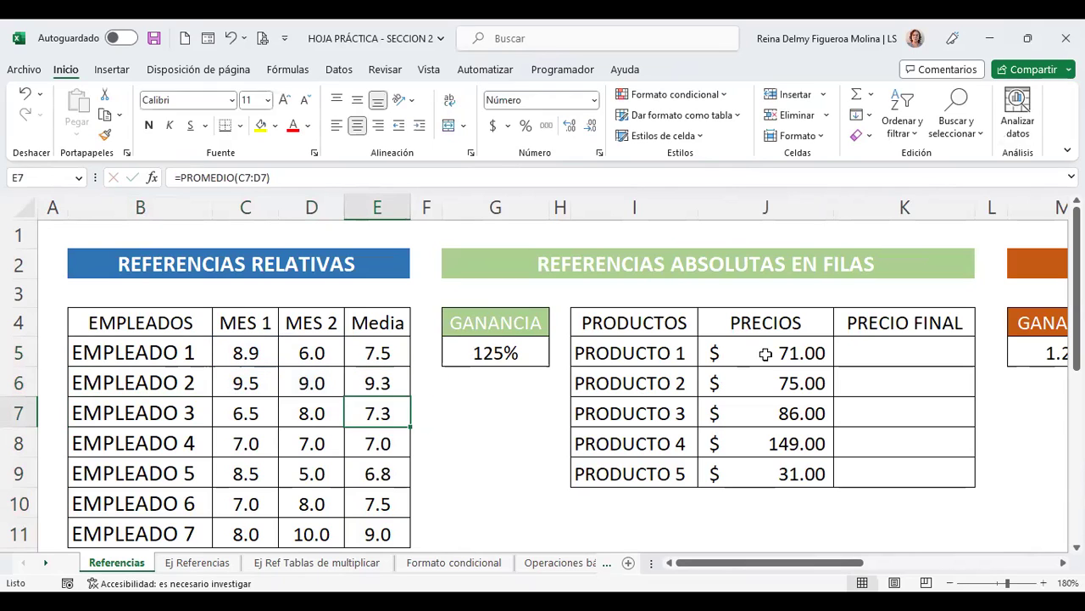
{"action": "key", "text": "F2"}
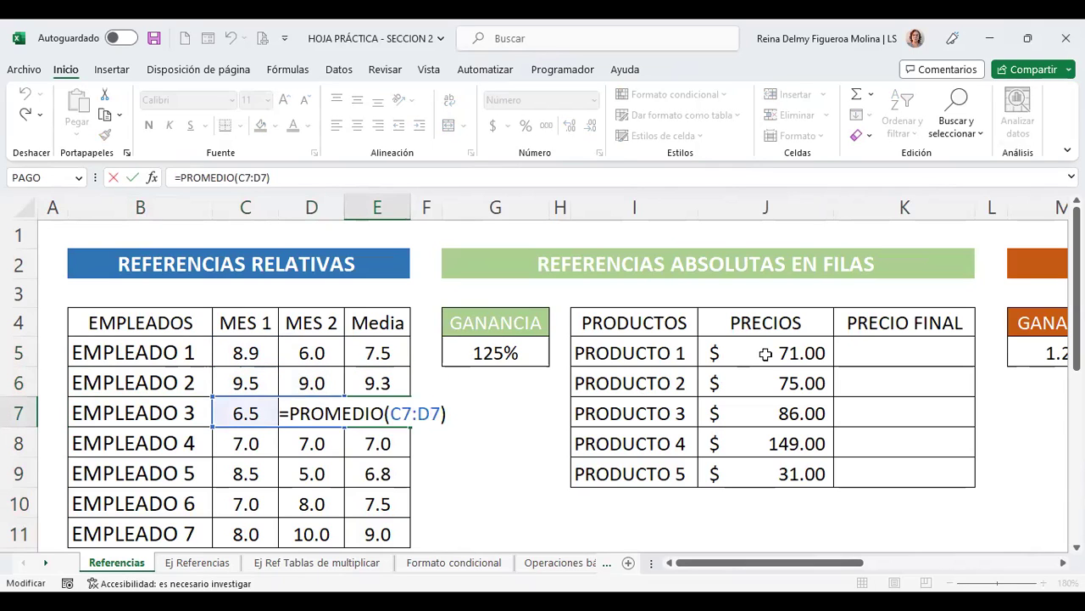
{"action": "key", "text": "Return"}
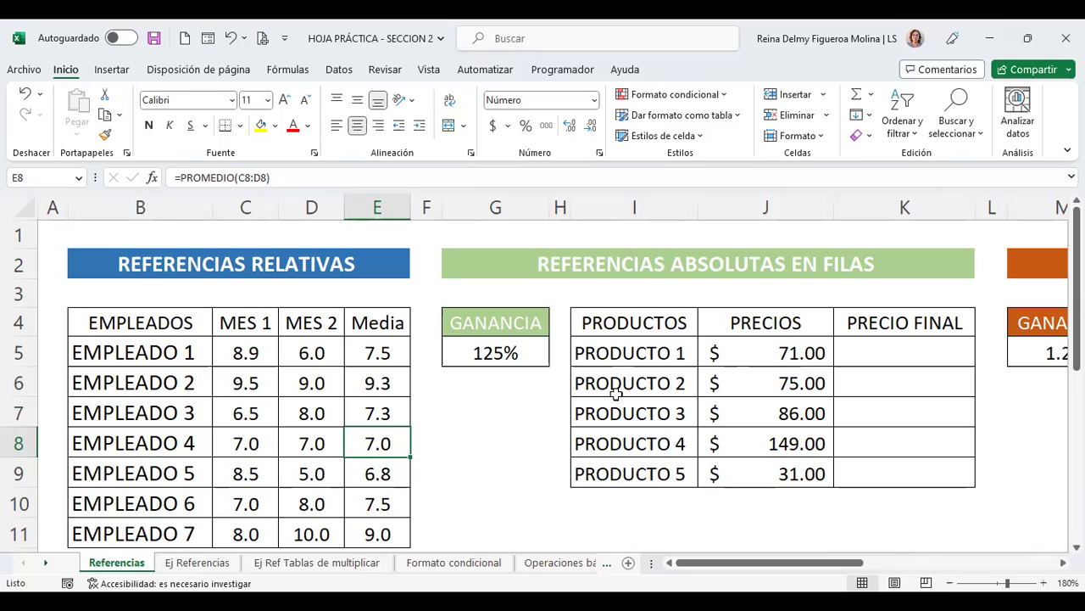
{"action": "left_click", "coordinate": [386, 348]}
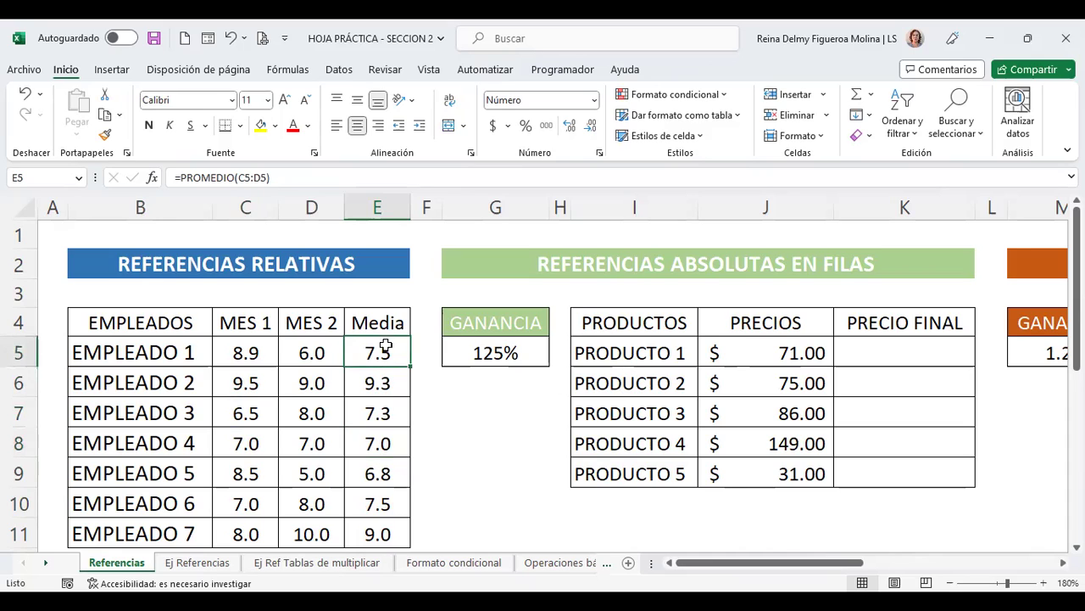
{"action": "key", "text": "F2"}
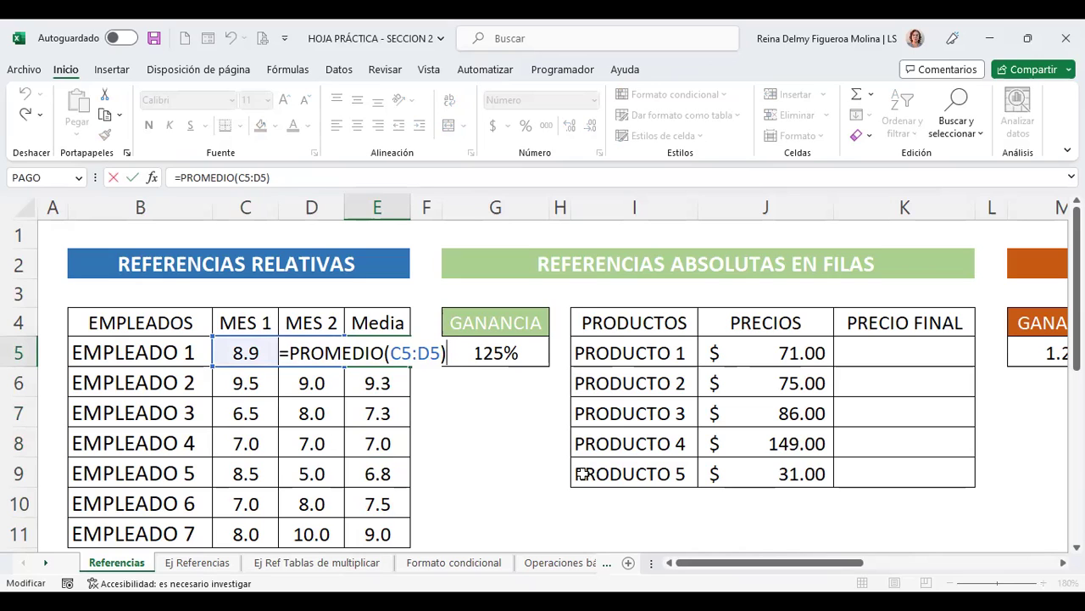
{"action": "key", "text": "Return"}
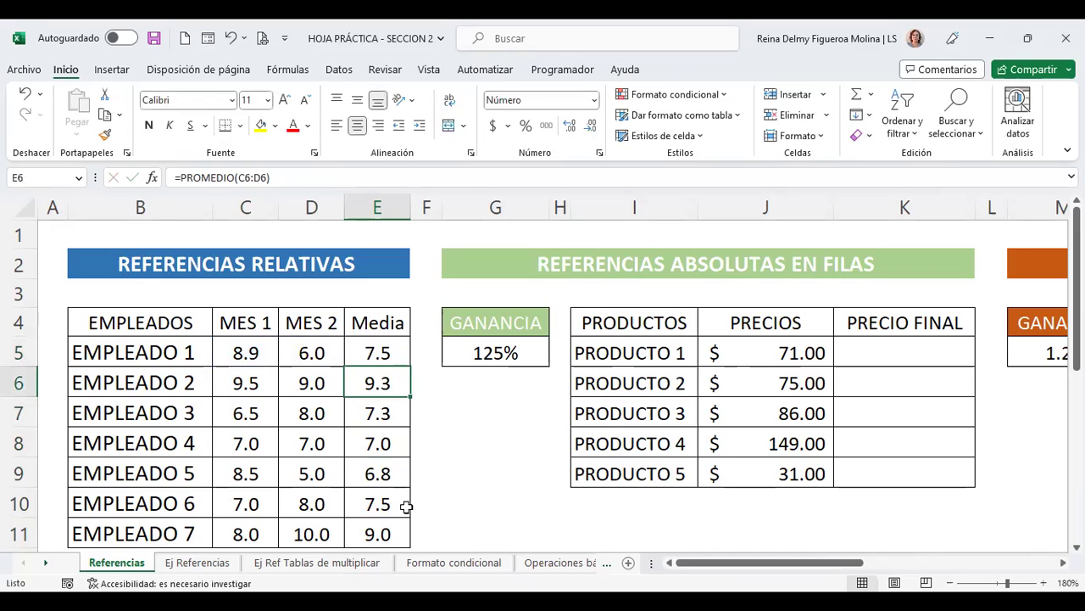
Calculate PRODUCTO 1's final price in K5 by multiplying its price by the GANANCIA percentage with +J5*G5.
{"action": "left_click", "coordinate": [914, 348]}
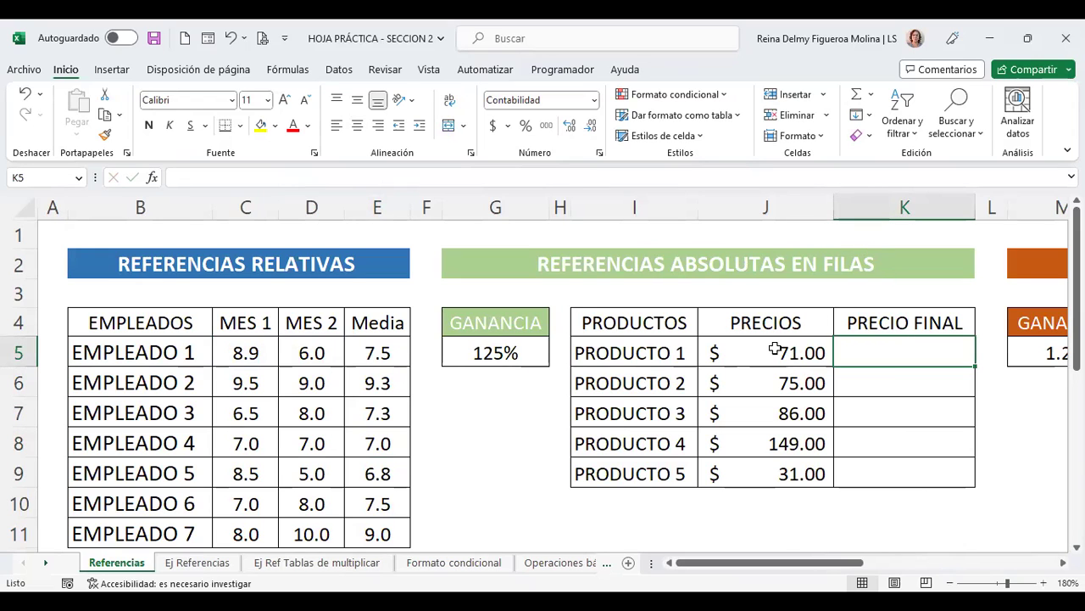
{"action": "left_click_drag", "start_coordinate": [774, 347], "coordinate": [771, 458]}
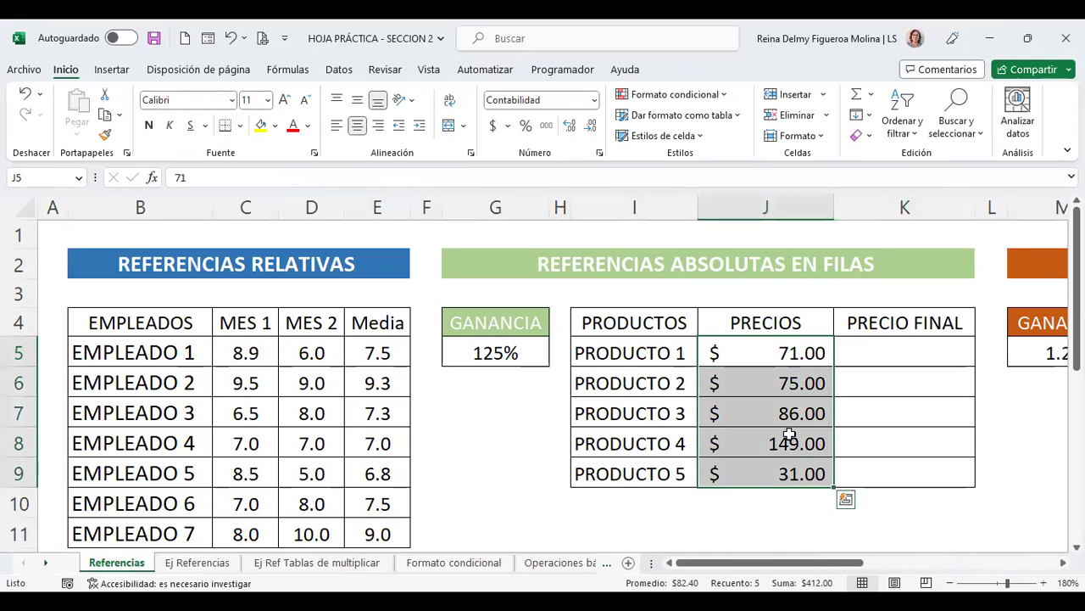
{"action": "left_click", "coordinate": [492, 352]}
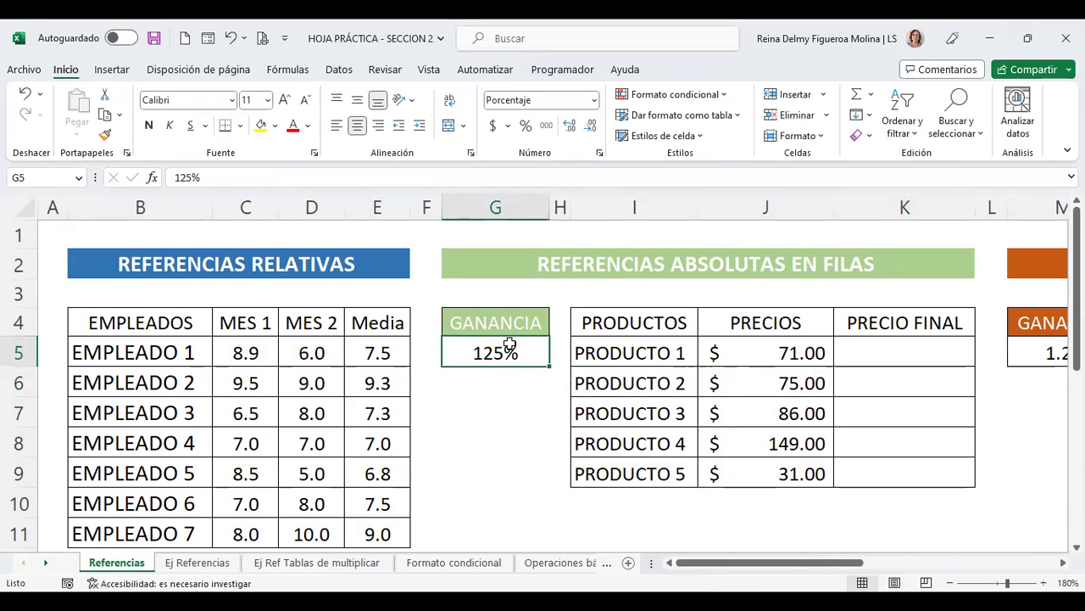
{"action": "left_click", "coordinate": [897, 353]}
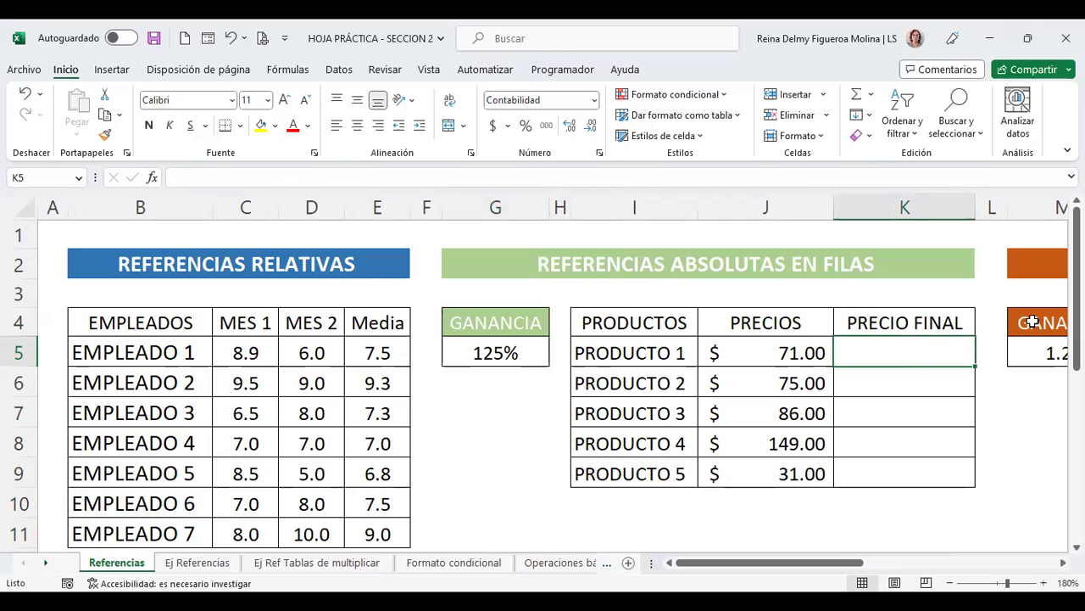
{"action": "type", "text": "+"}
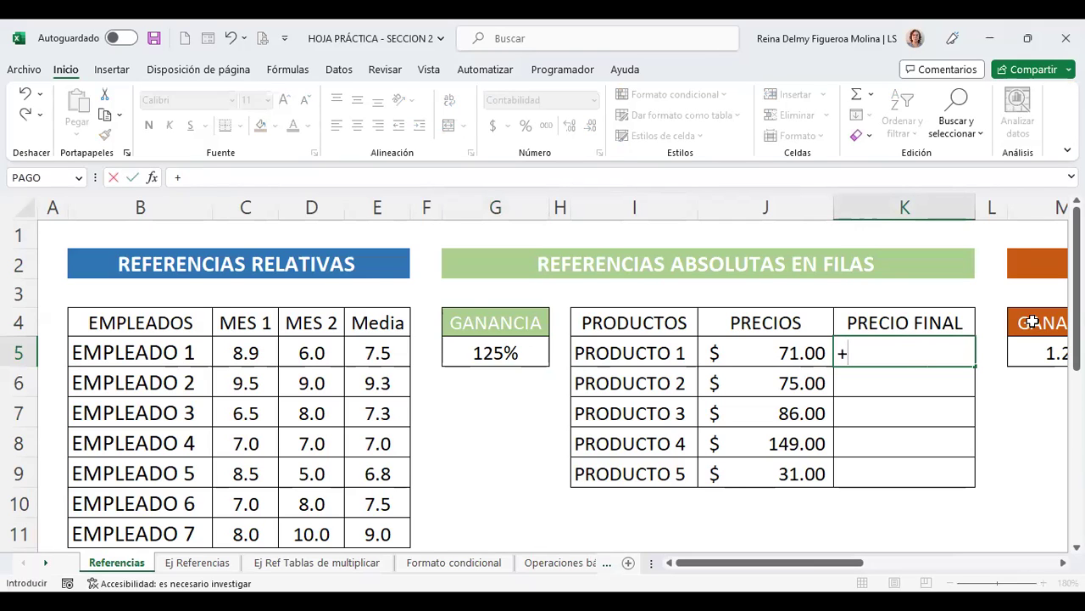
{"action": "key", "text": "Left"}
{"action": "type", "text": "*"}
{"action": "left_click", "coordinate": [482, 354]}
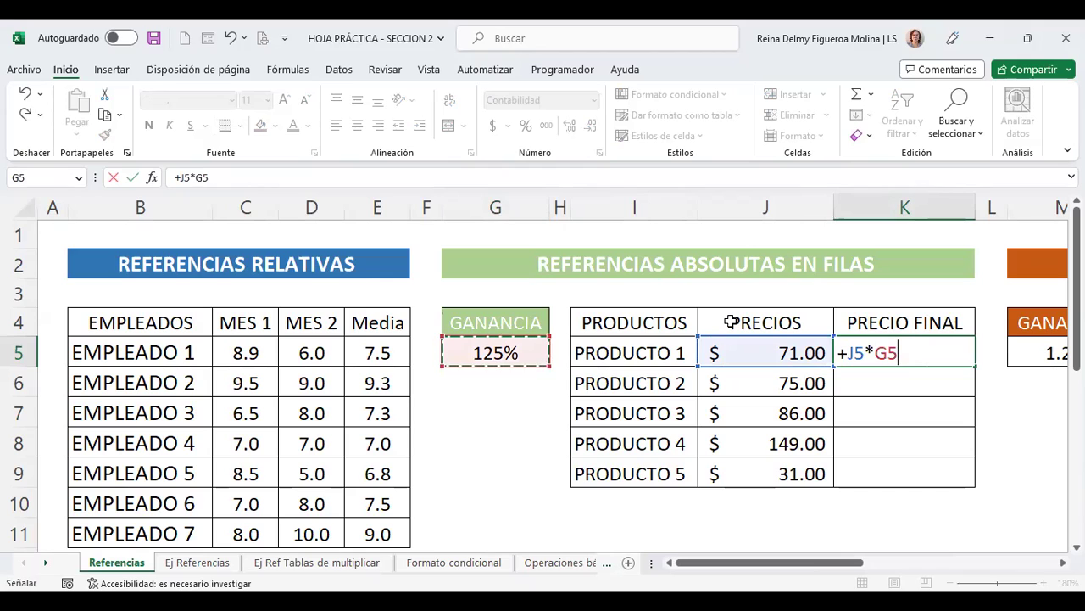
{"action": "key", "text": "Return"}
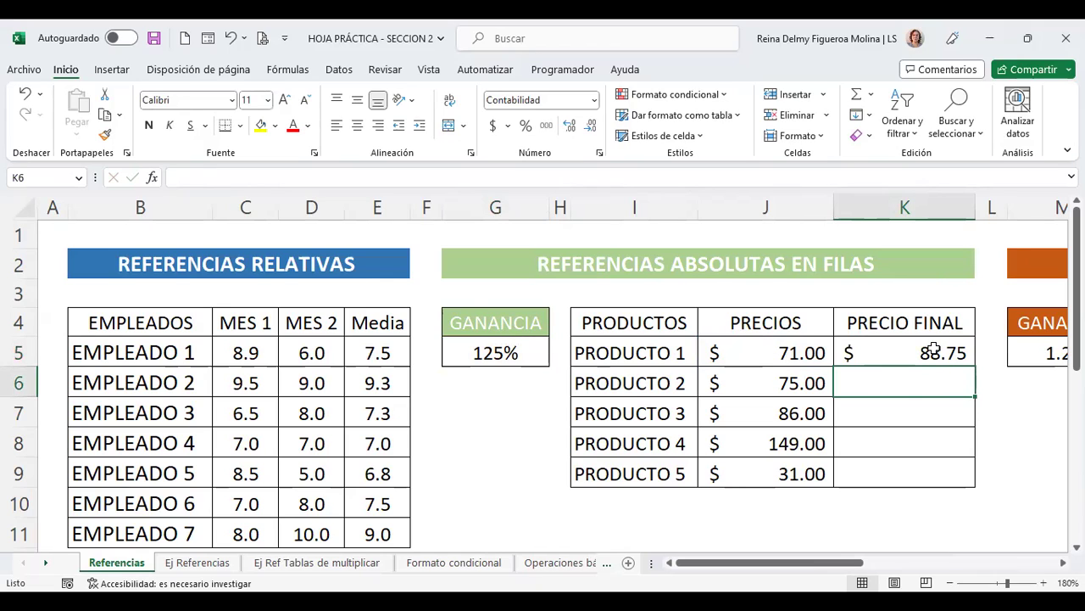
Fill the final price formula from K5 down to K9 with its relative GANANCIA reference.
{"action": "left_click", "coordinate": [933, 353]}
{"action": "left_click_drag", "start_coordinate": [975, 368], "coordinate": [973, 481]}
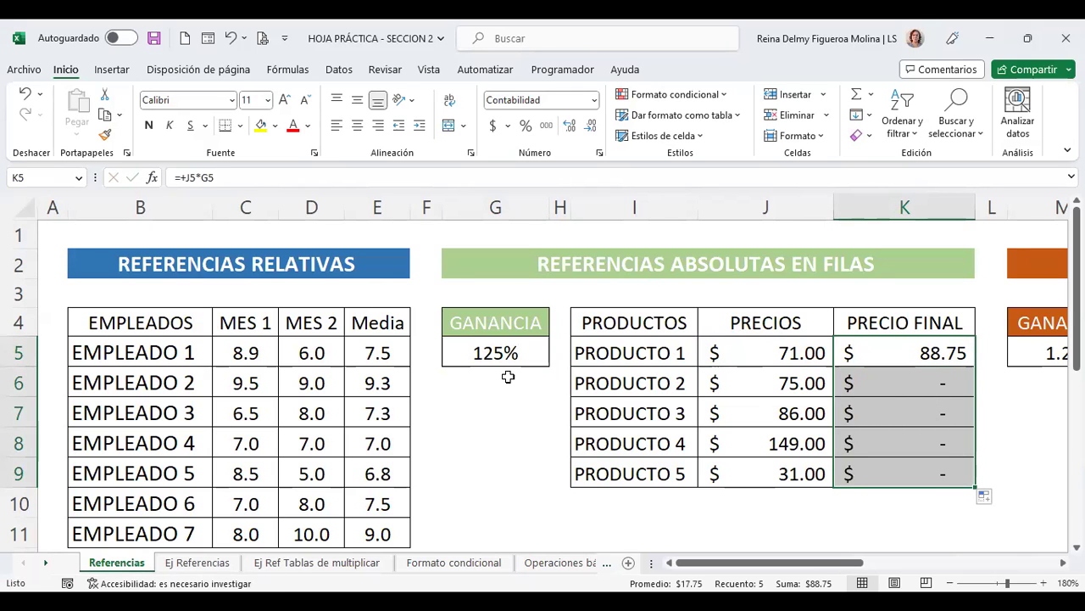
Inspect the PRECIO FINAL formulas in K5, K6 and K7, comparing which GANANCIA cell each one refers to.
{"action": "left_click", "coordinate": [938, 380]}
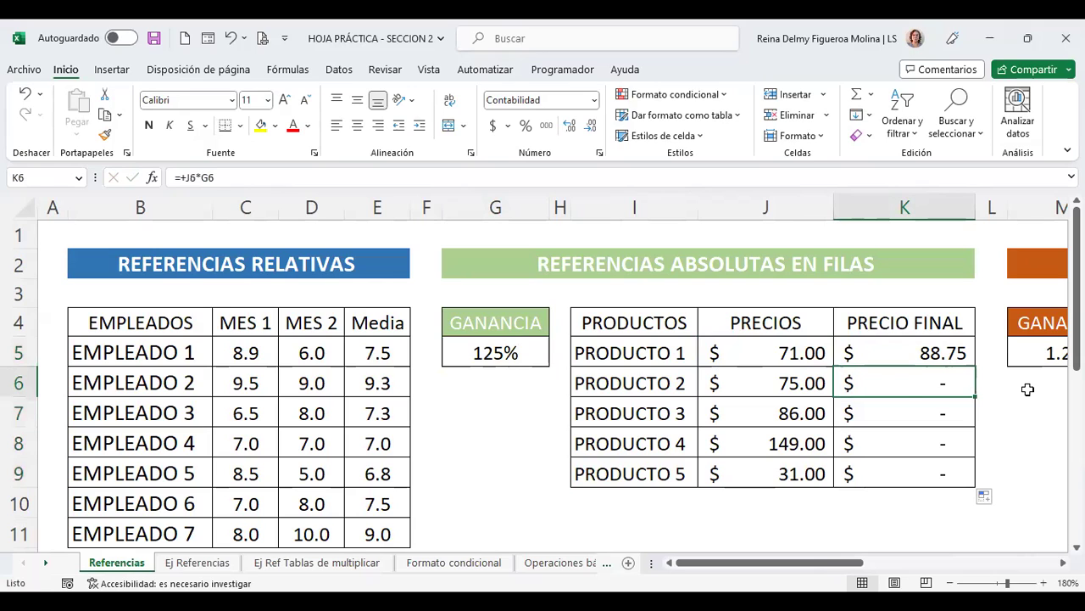
{"action": "key", "text": "F2"}
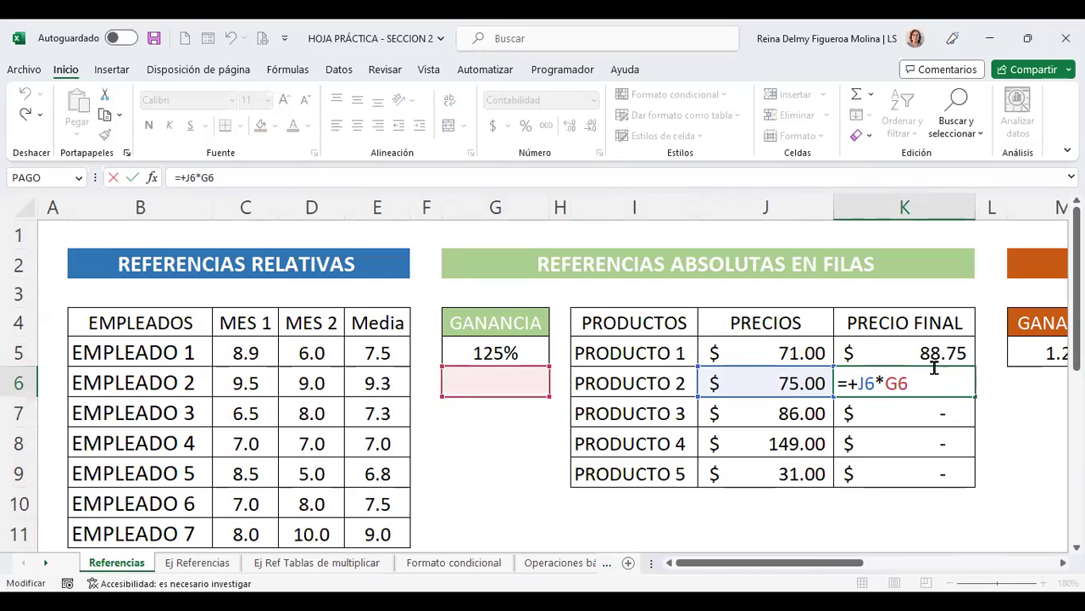
{"action": "key", "text": "Return"}
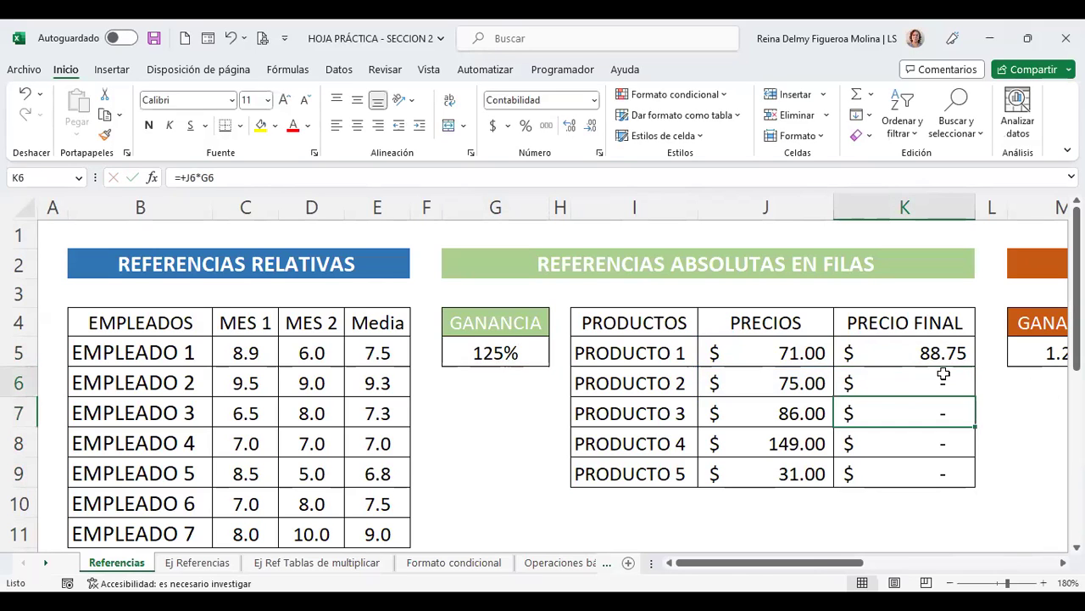
{"action": "key", "text": "Up"}
{"action": "key", "text": "Up"}
{"action": "key", "text": "F2"}
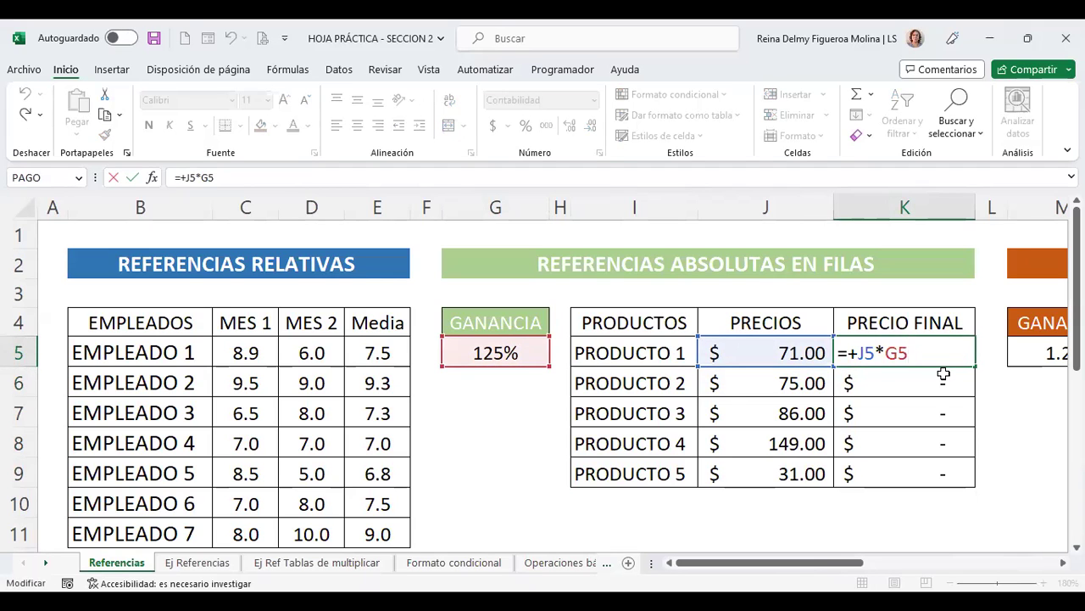
{"action": "key", "text": "Return"}
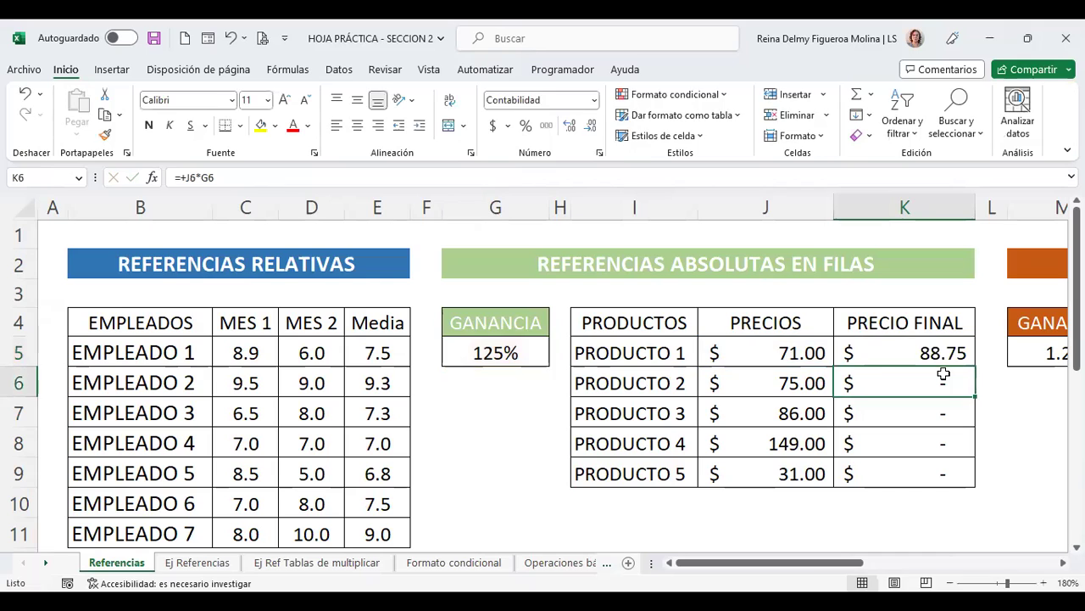
{"action": "key", "text": "F2"}
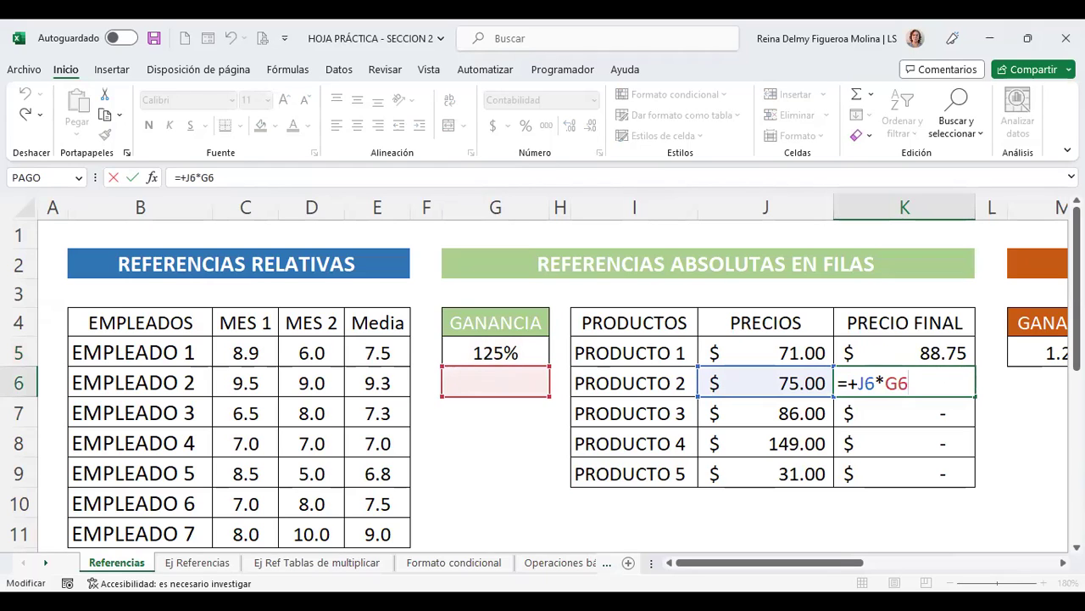
{"action": "key", "text": "Return"}
{"action": "key", "text": "F2"}
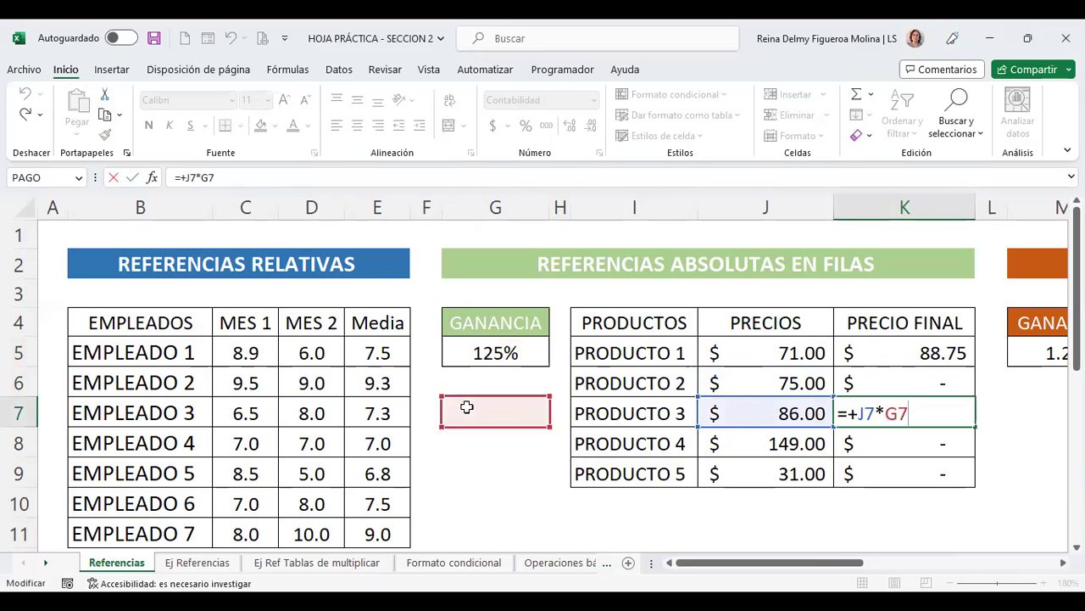
{"action": "key", "text": "Escape"}
Clear the copied formulas from K6:K9, keeping only the one in K5.
{"action": "key", "text": "Up"}
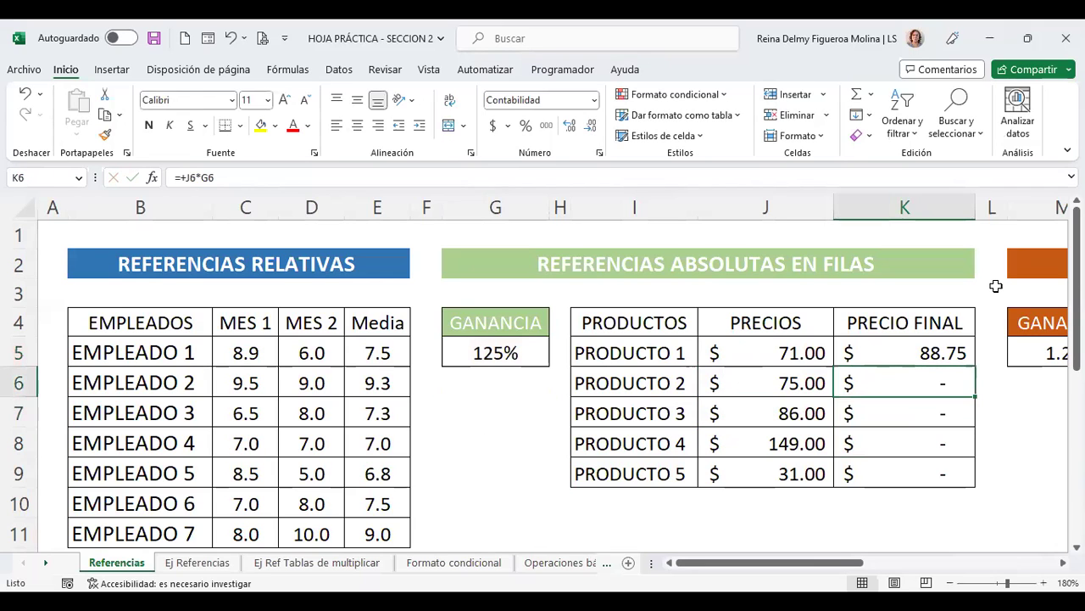
{"action": "key", "text": "shift+Down"}
{"action": "key", "text": "shift+Down"}
{"action": "key", "text": "shift+Down"}
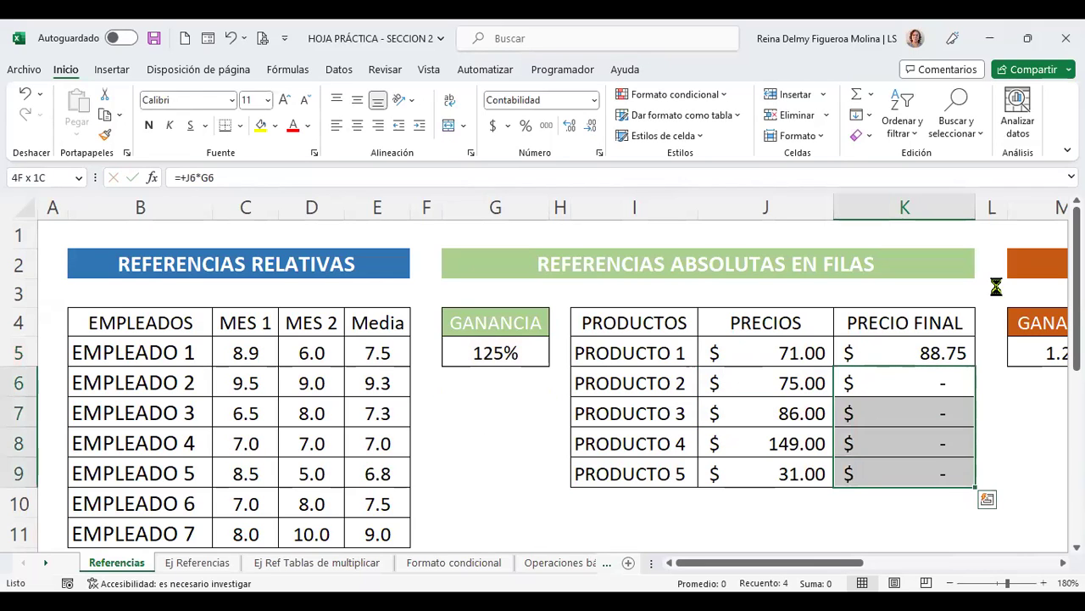
{"action": "key", "text": "Delete"}
Cycle the G5 reference in the K5 formula through $G$5, G$5 and $G5, then back to G5.
{"action": "key", "text": "Up"}
{"action": "key", "text": "F2"}
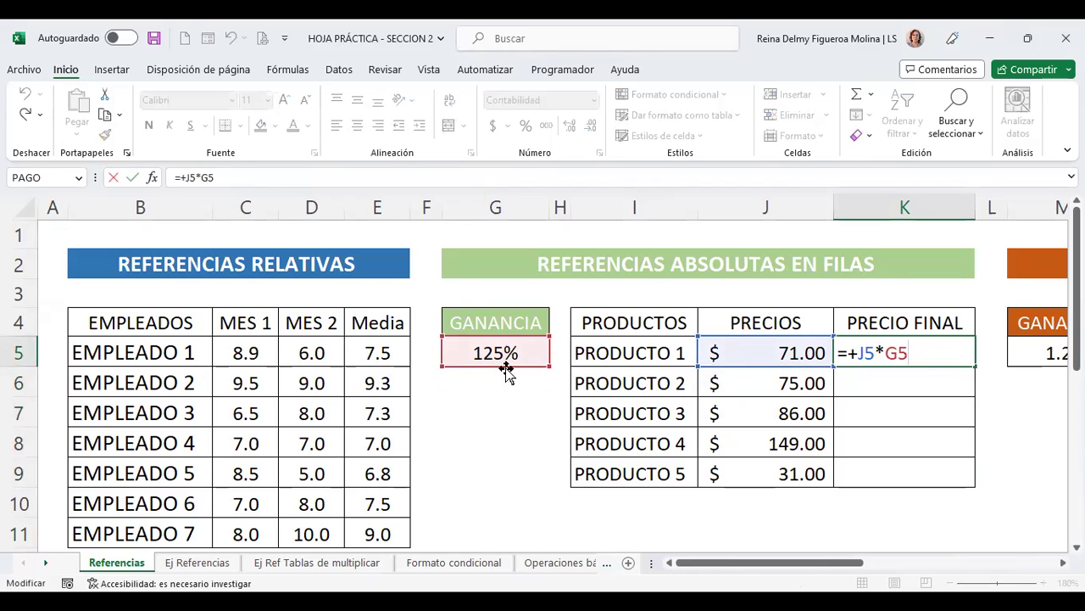
{"action": "left_click", "coordinate": [897, 353]}
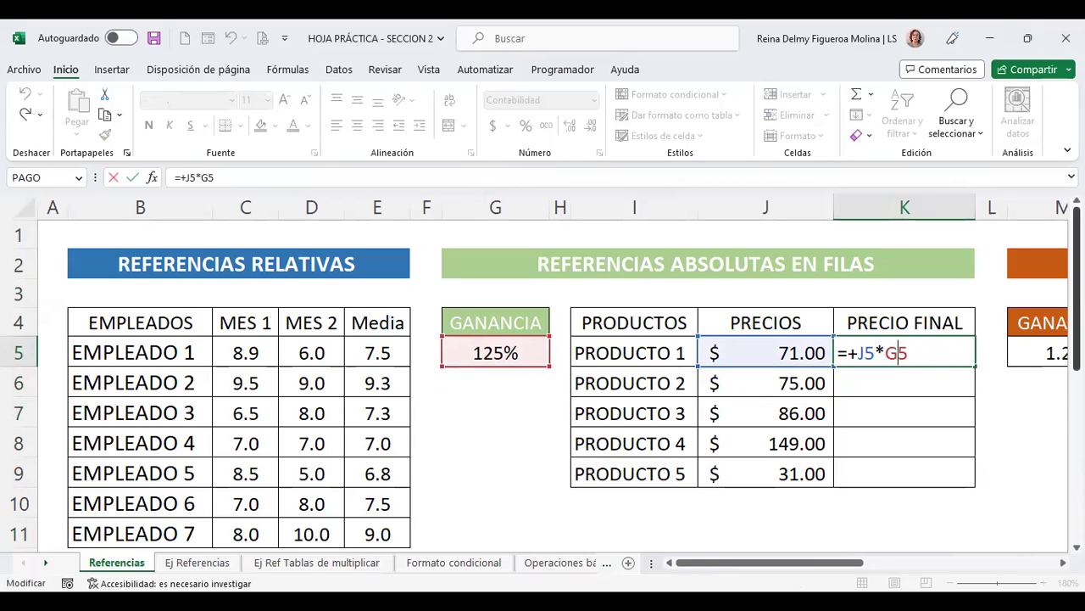
{"action": "key", "text": "F4"}
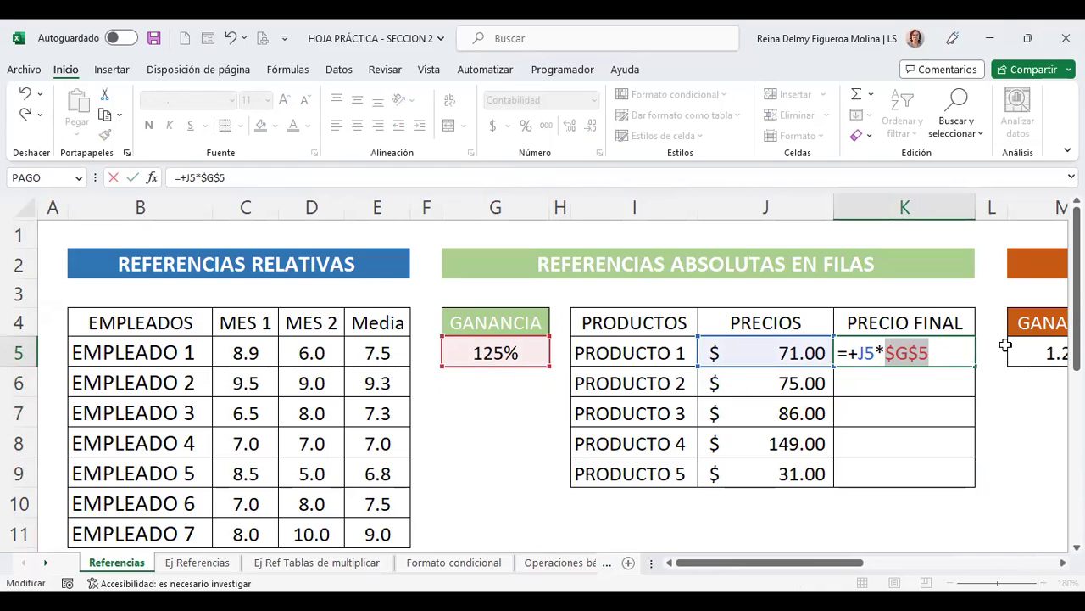
{"action": "key", "text": "F4"}
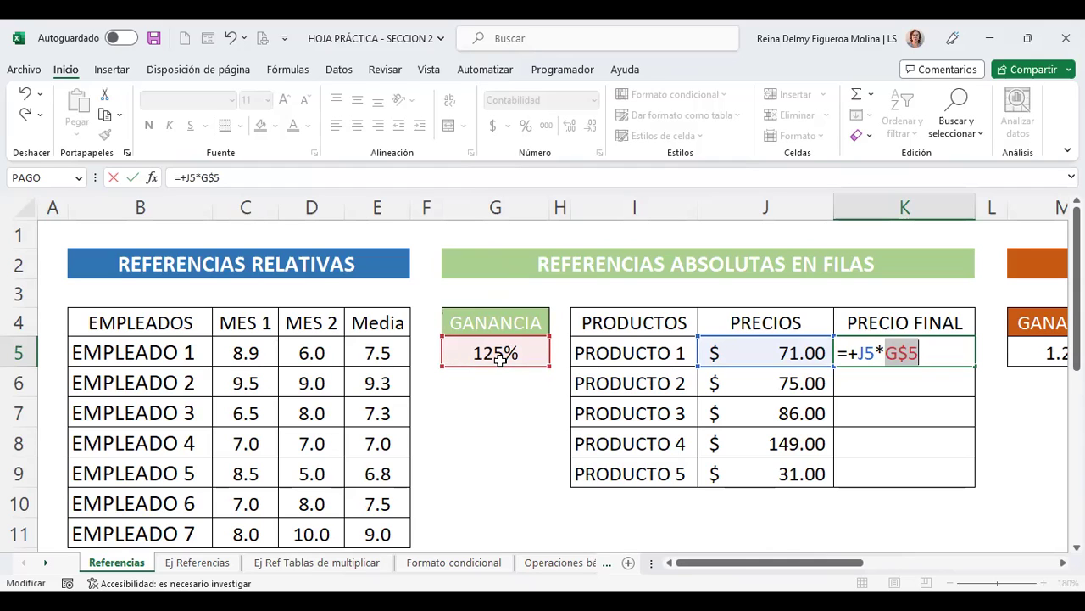
{"action": "key", "text": "F4"}
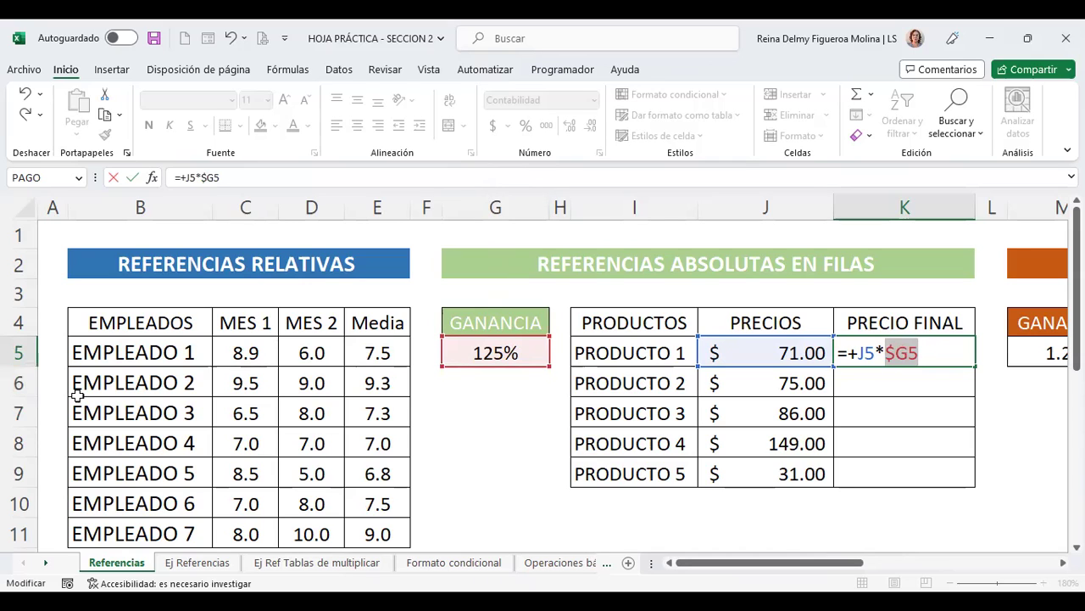
{"action": "key", "text": "F4"}
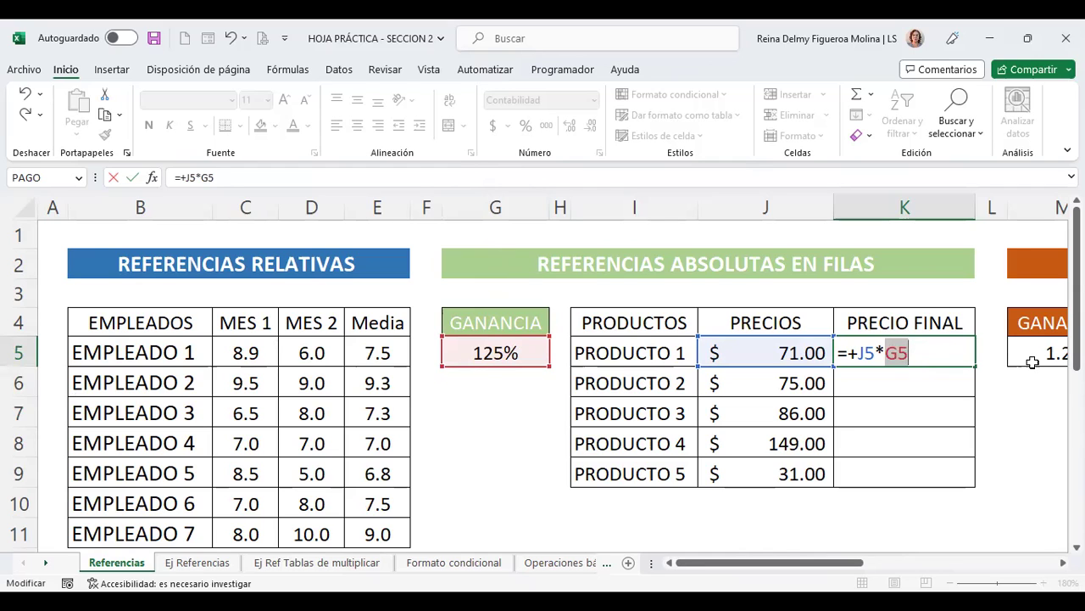
{"action": "key", "text": "Return"}
Make the GANANCIA reference in K5 absolute by adding the dollar signs manually, giving =+J5*$G$5.
{"action": "key", "text": "Up"}
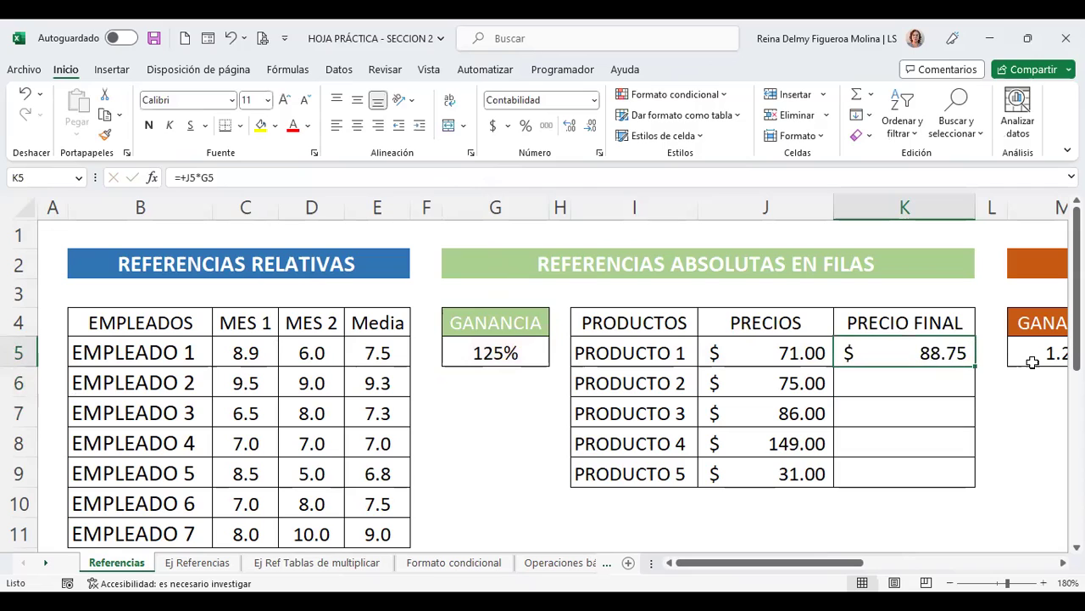
{"action": "key", "text": "F2"}
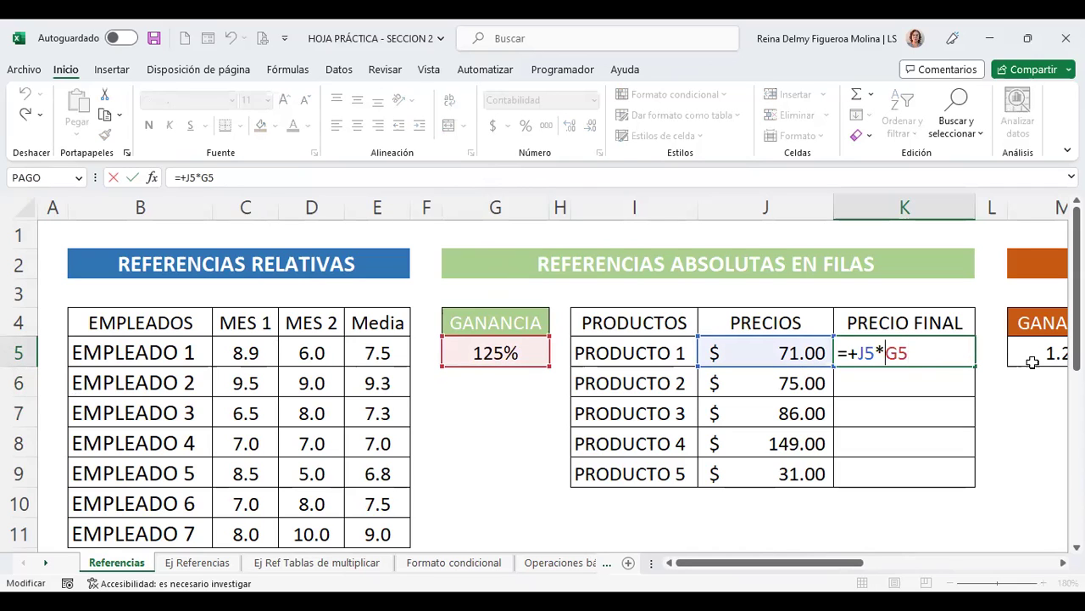
{"action": "type", "text": "$G$"}
{"action": "key", "text": "ctrl+Return"}
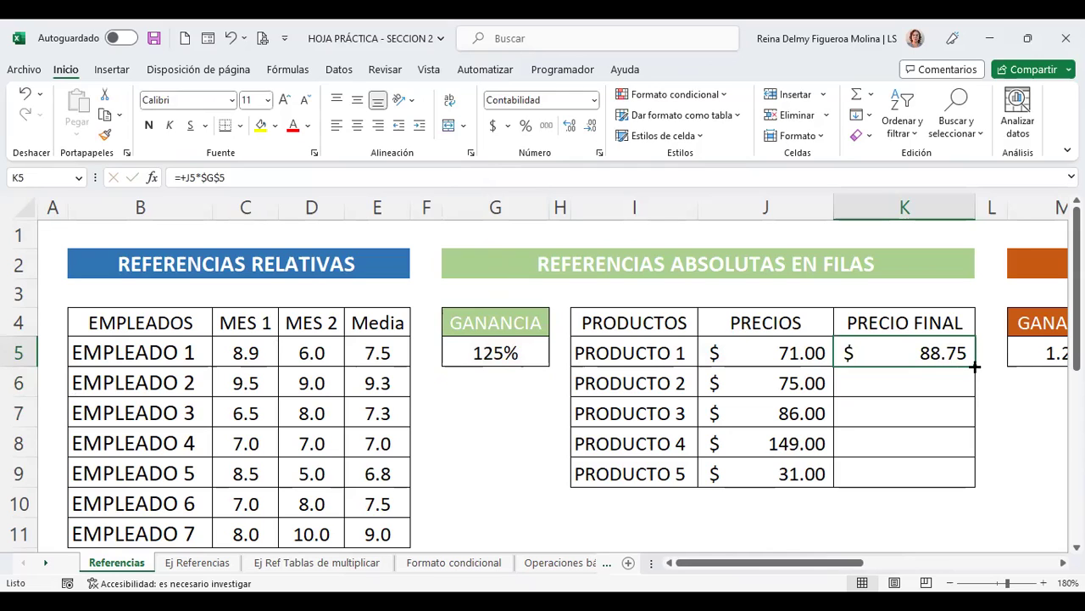
Check the absolute reference in K5 and fill its formula down to K9 for the remaining products.
{"action": "double_click", "coordinate": [922, 351]}
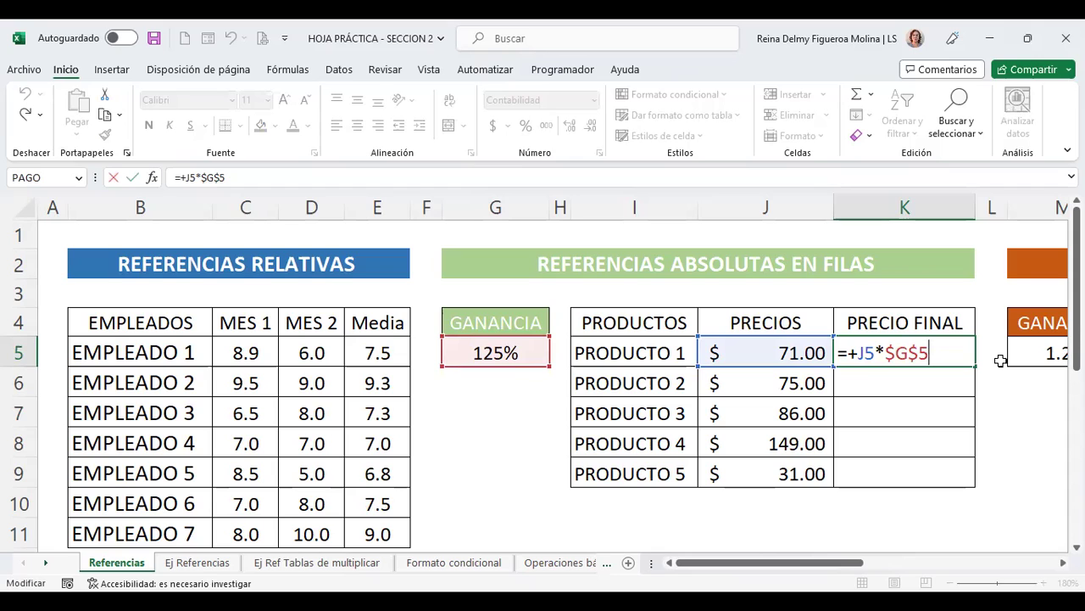
{"action": "key", "text": "Return"}
{"action": "left_click", "coordinate": [920, 352]}
{"action": "left_click_drag", "start_coordinate": [973, 364], "coordinate": [975, 485]}
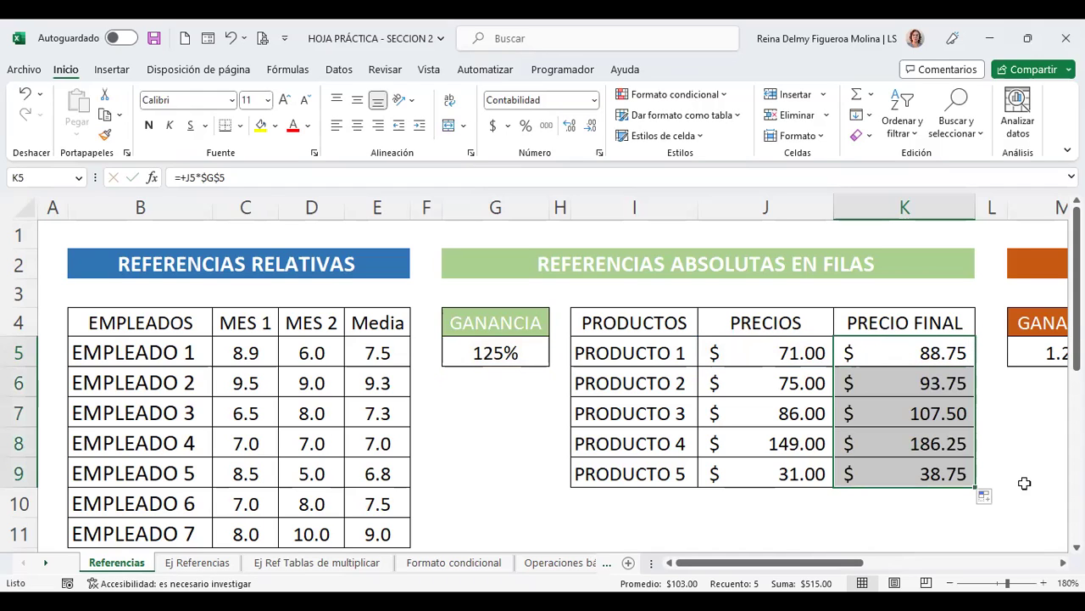
Inspect the formulas in K6, K7 and K8, checking each product's price reference and the fixed GANANCIA cell.
{"action": "left_click", "coordinate": [930, 383]}
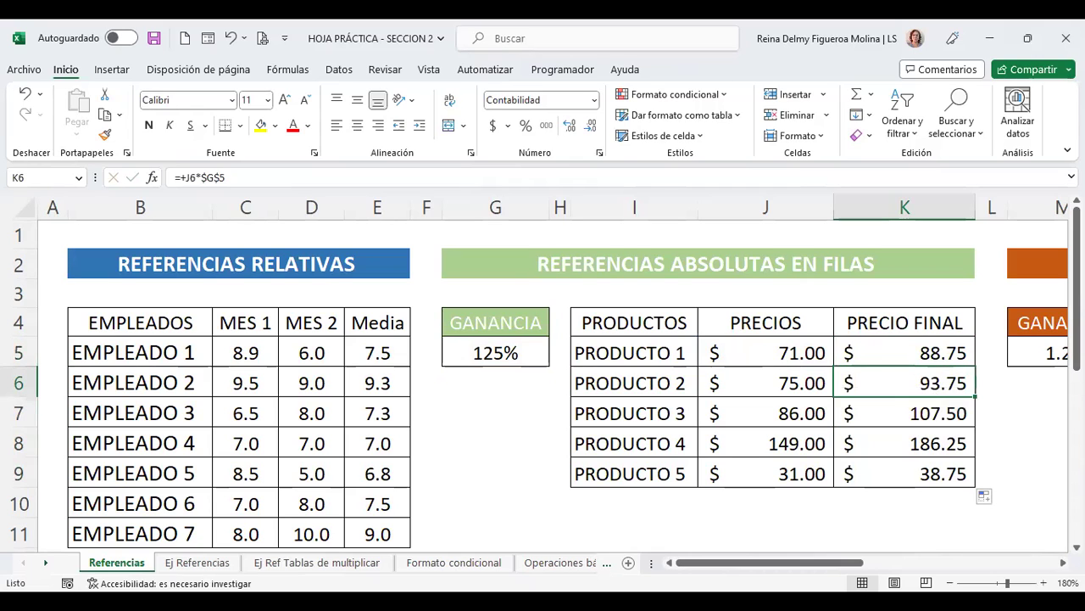
{"action": "key", "text": "F2"}
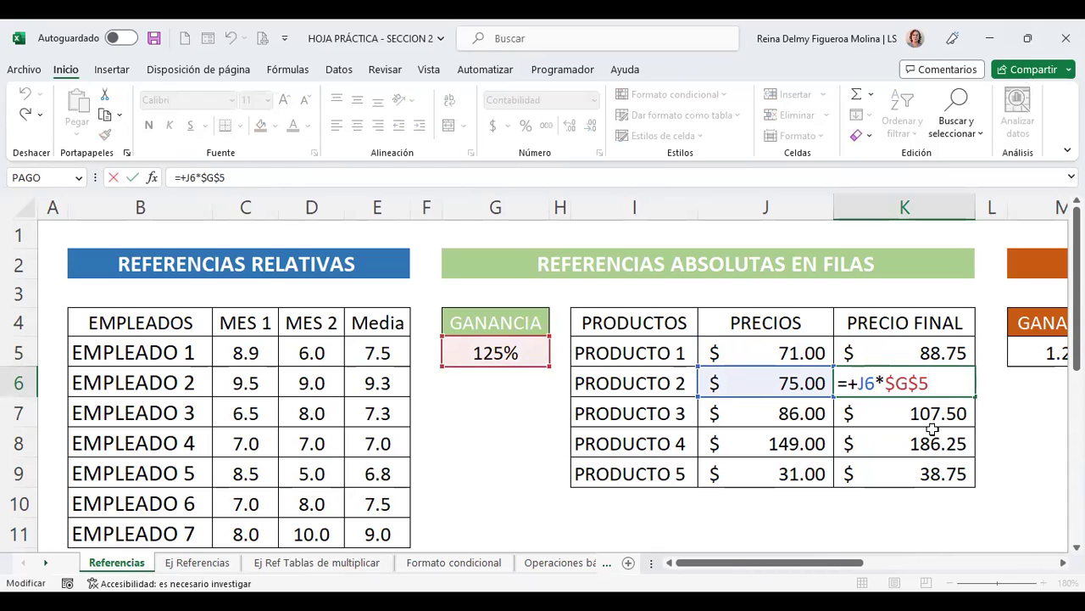
{"action": "key", "text": "Return"}
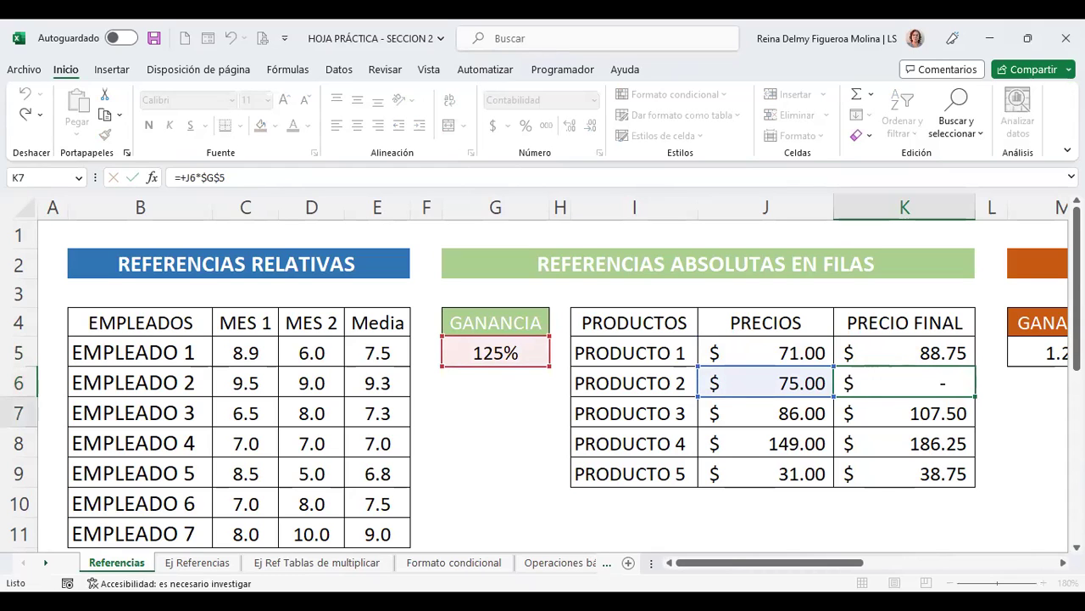
{"action": "key", "text": "F2"}
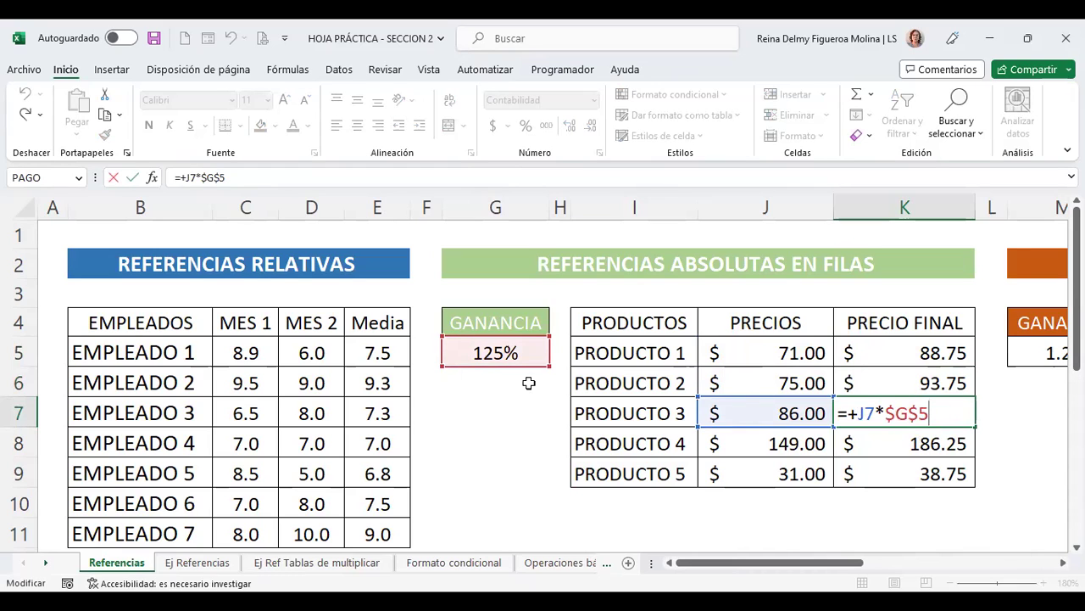
{"action": "key", "text": "Return"}
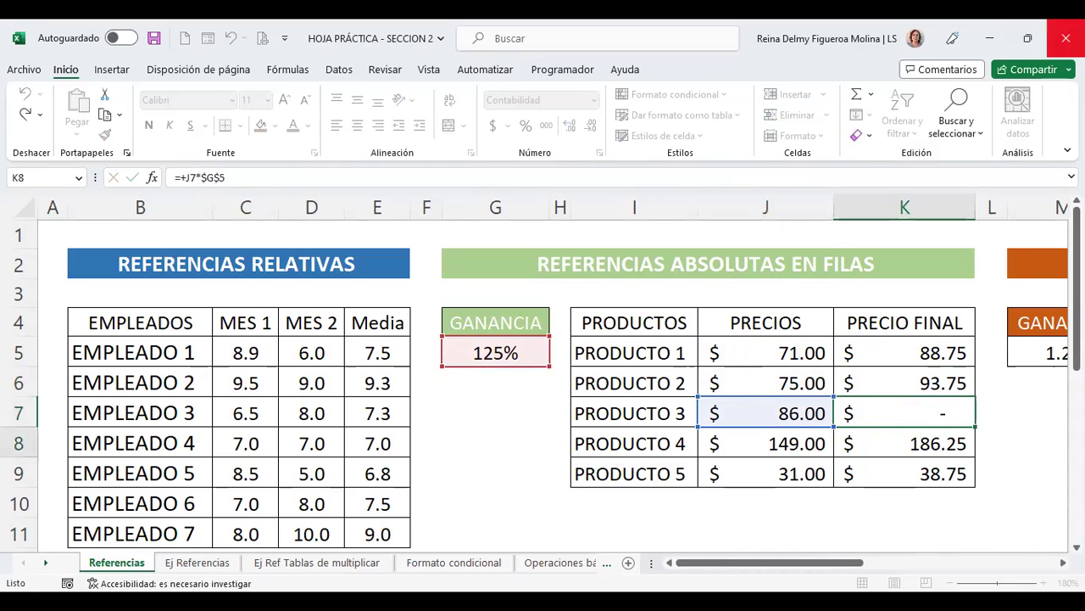
{"action": "key", "text": "F2"}
{"action": "key", "text": "Return"}
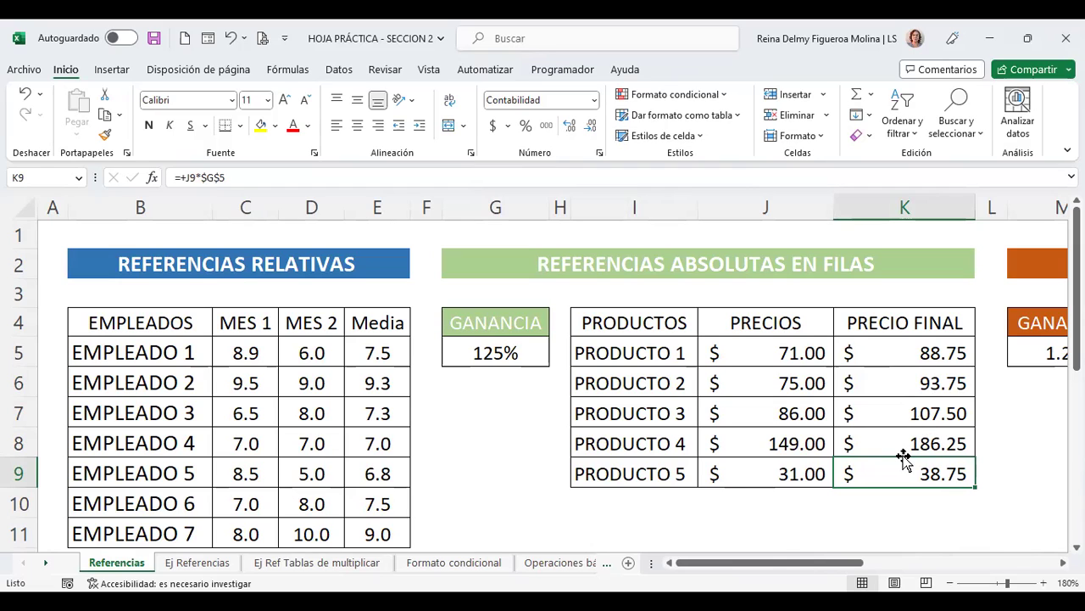
Review the cells referenced by PRODUCTO 1's final price formula in K5.
{"action": "left_click", "coordinate": [902, 354]}
{"action": "double_click", "coordinate": [902, 354]}
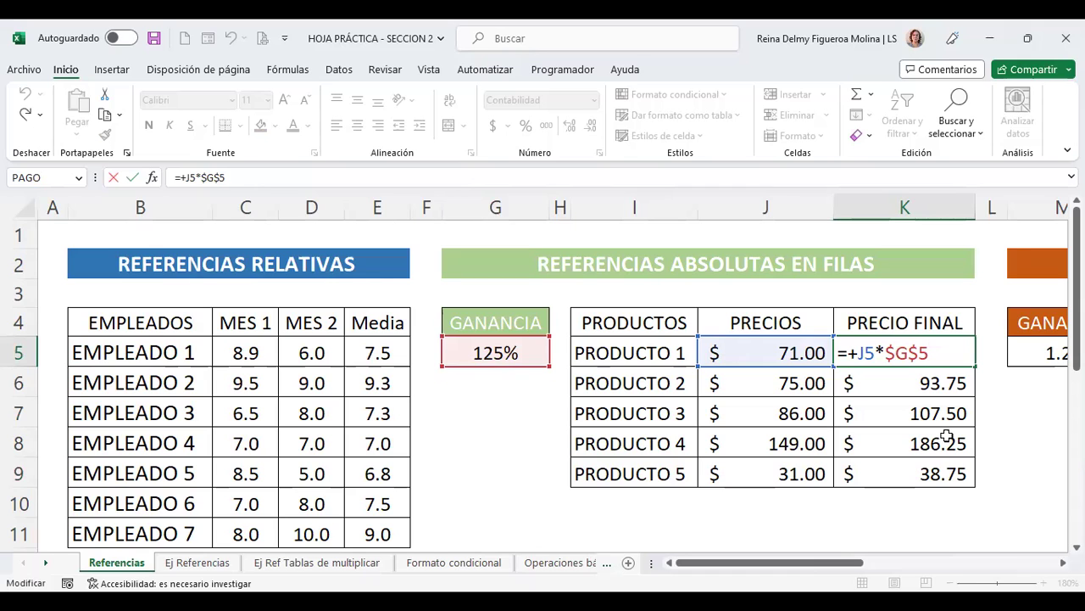
{"action": "key", "text": "Return"}
{"action": "key", "text": "Up"}
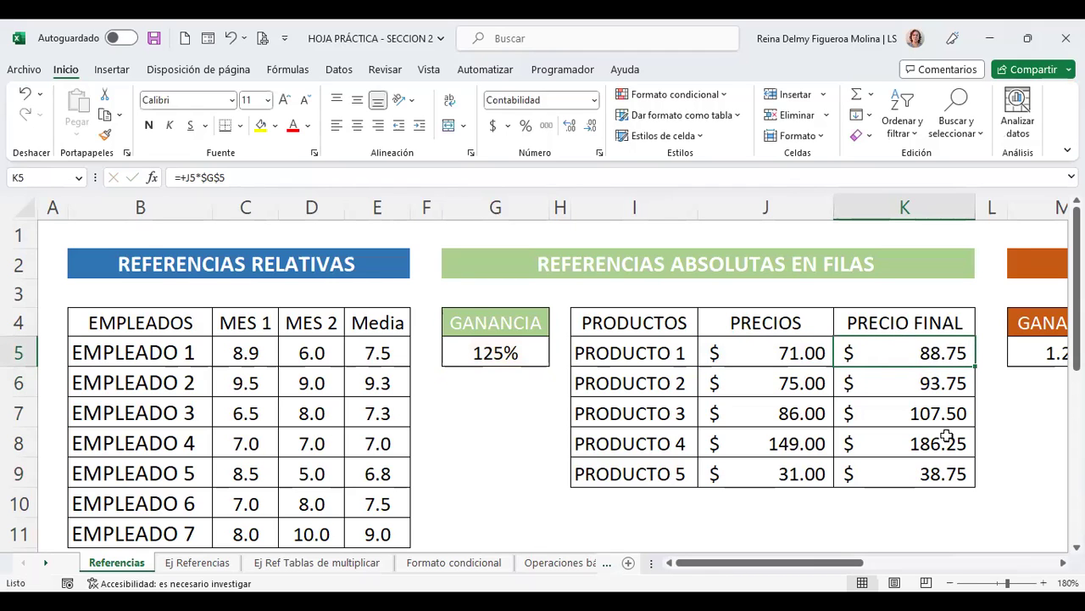
Change the formula in K5 to =+J5*G$5 so only the row is fixed, and clear the final prices in K6:K9.
{"action": "key", "text": "F2"}
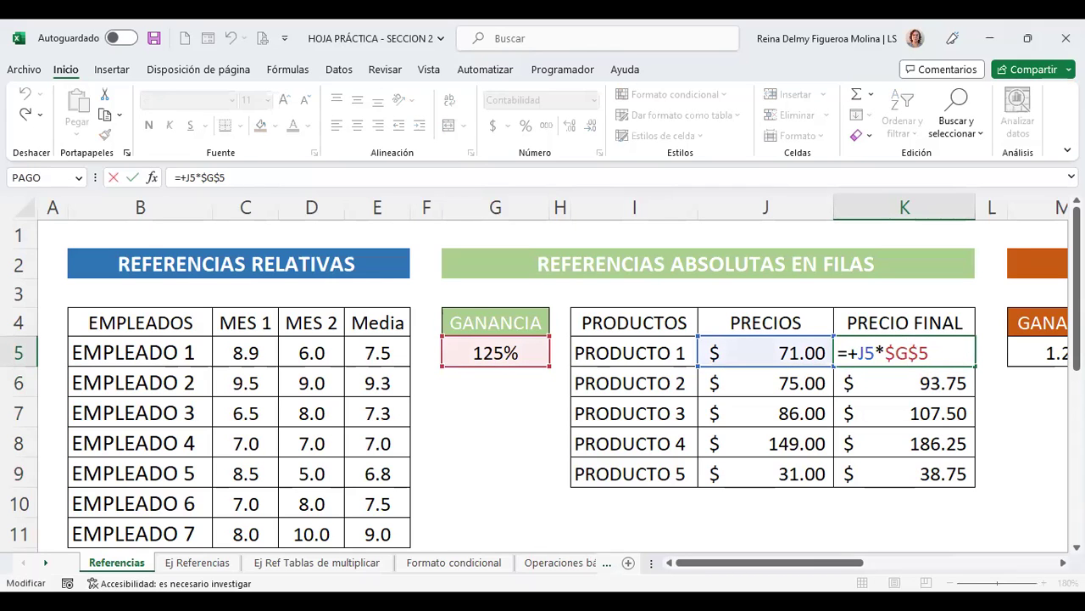
{"action": "key", "text": "F4"}
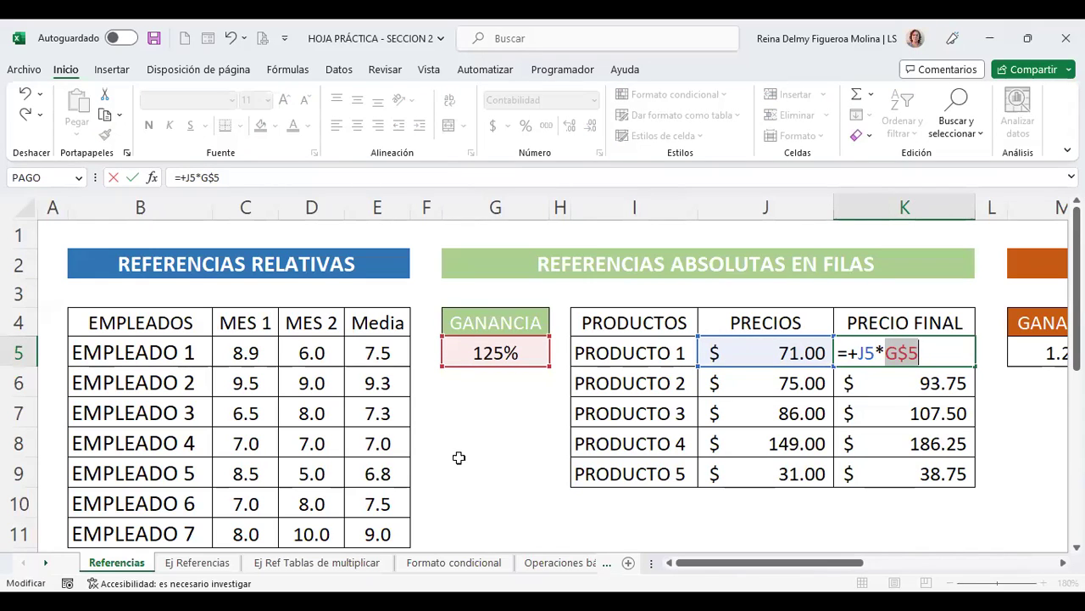
{"action": "key", "text": "Return"}
{"action": "left_click_drag", "start_coordinate": [942, 381], "coordinate": [904, 473]}
{"action": "key", "text": "Delete"}
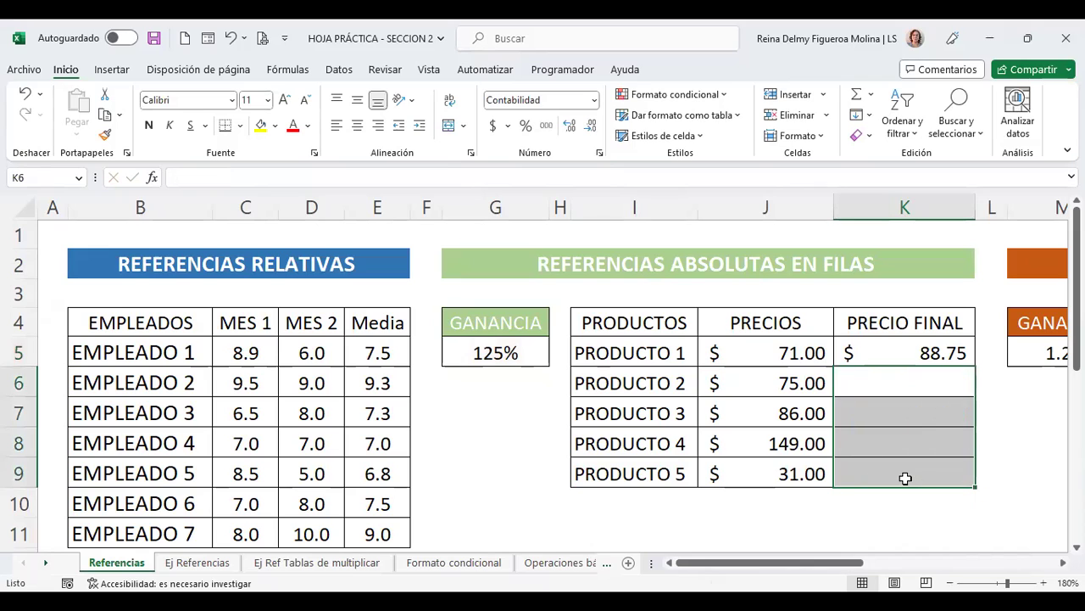
Review the PRECIO FINAL formula in K5 and fill it down through K9.
{"action": "left_click", "coordinate": [926, 353]}
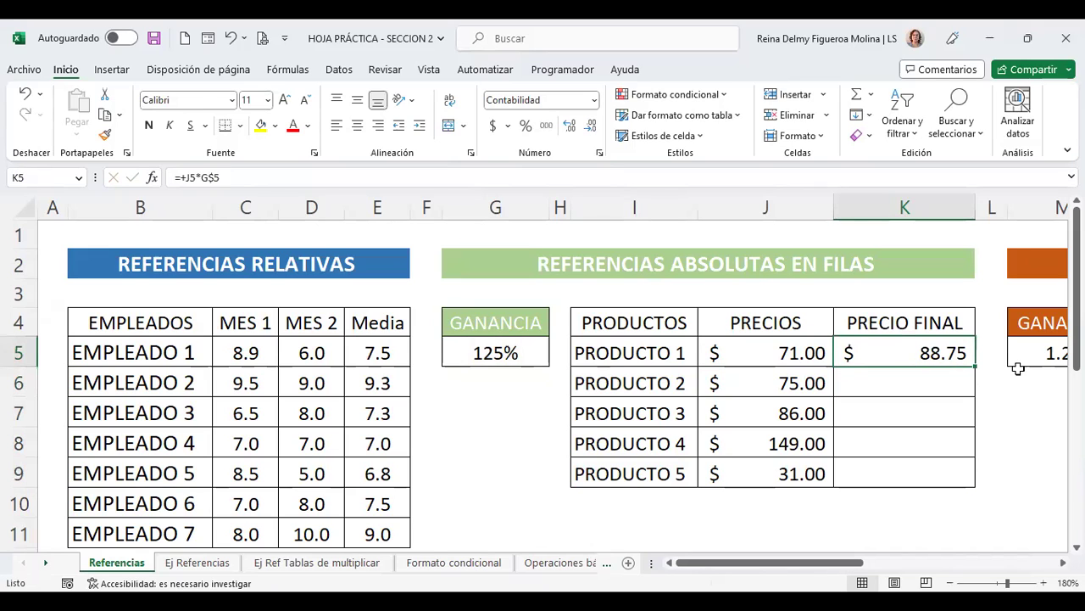
{"action": "key", "text": "F2"}
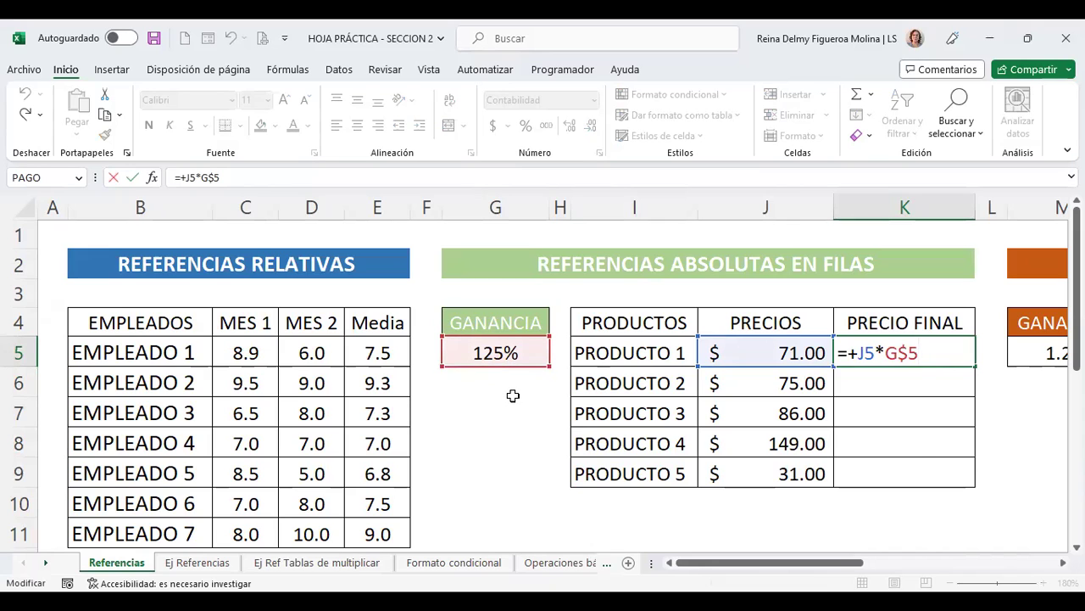
{"action": "key", "text": "Return"}
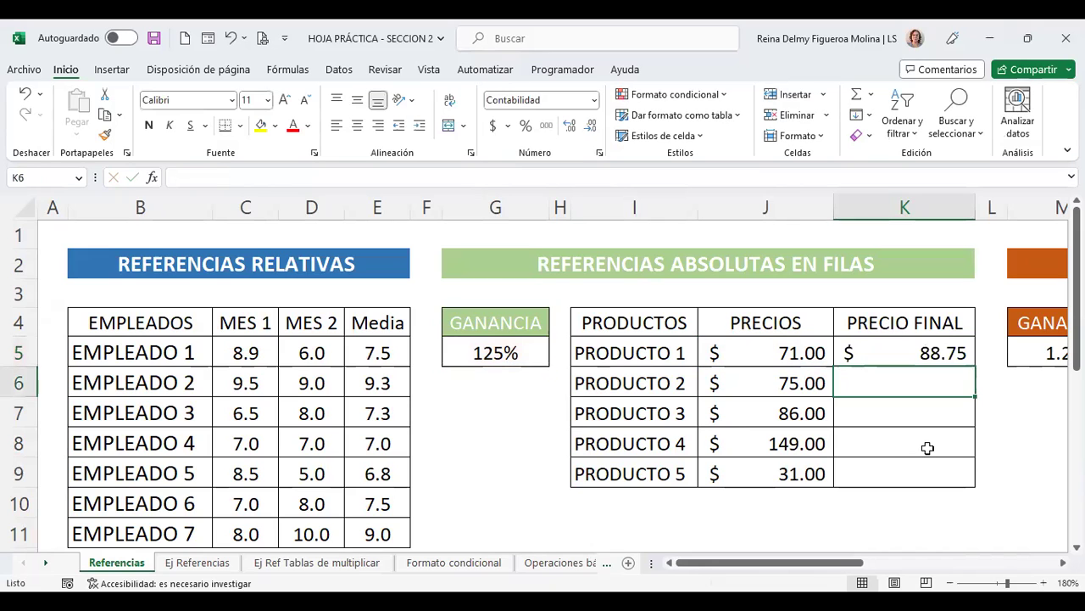
{"action": "left_click", "coordinate": [928, 344]}
{"action": "left_click_drag", "start_coordinate": [975, 367], "coordinate": [965, 480]}
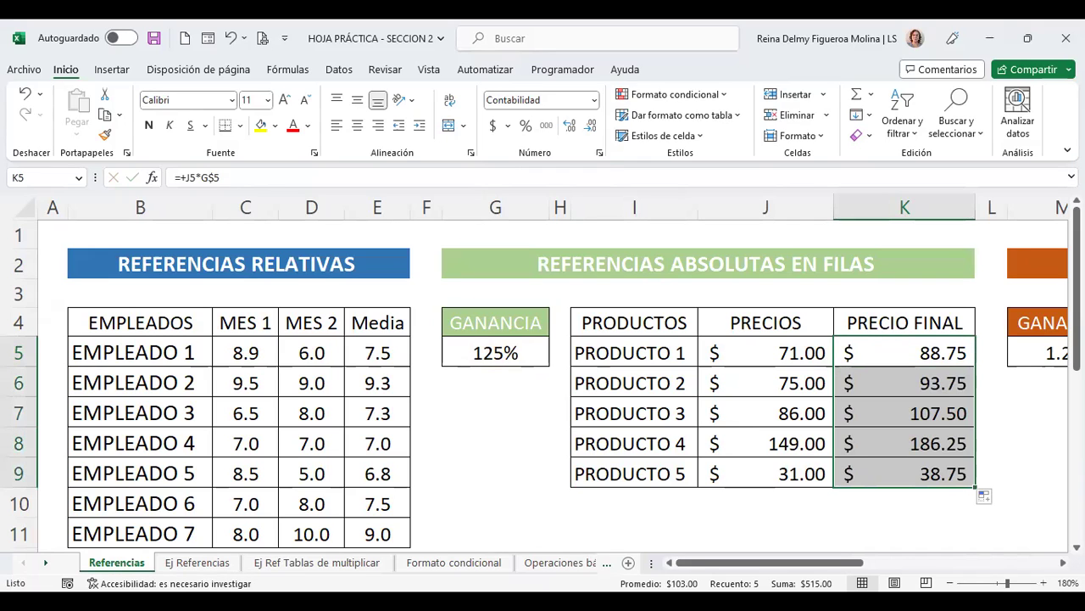
Inspect the copied formulas in K6 and K7 to check which cells they reference.
{"action": "left_click", "coordinate": [925, 384]}
{"action": "double_click", "coordinate": [932, 384]}
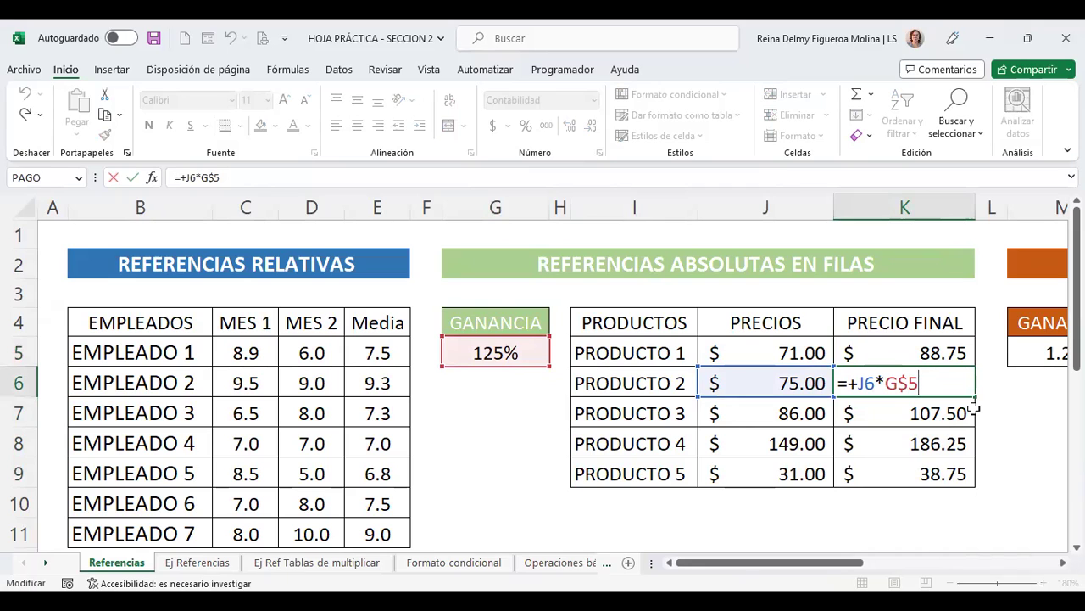
{"action": "key", "text": "Return"}
{"action": "double_click", "coordinate": [940, 416]}
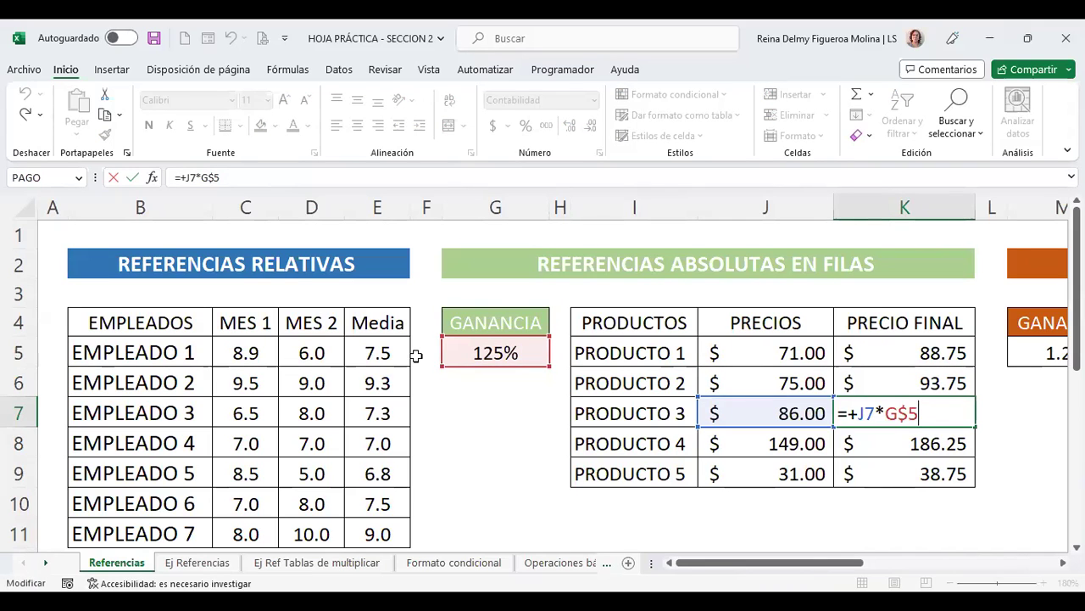
{"action": "key", "text": "Return"}
Clear K6:K9 and change the formula in K5 to =+J5*$G5 so only the column is fixed.
{"action": "left_click_drag", "start_coordinate": [893, 383], "coordinate": [902, 480]}
{"action": "key", "text": "Delete"}
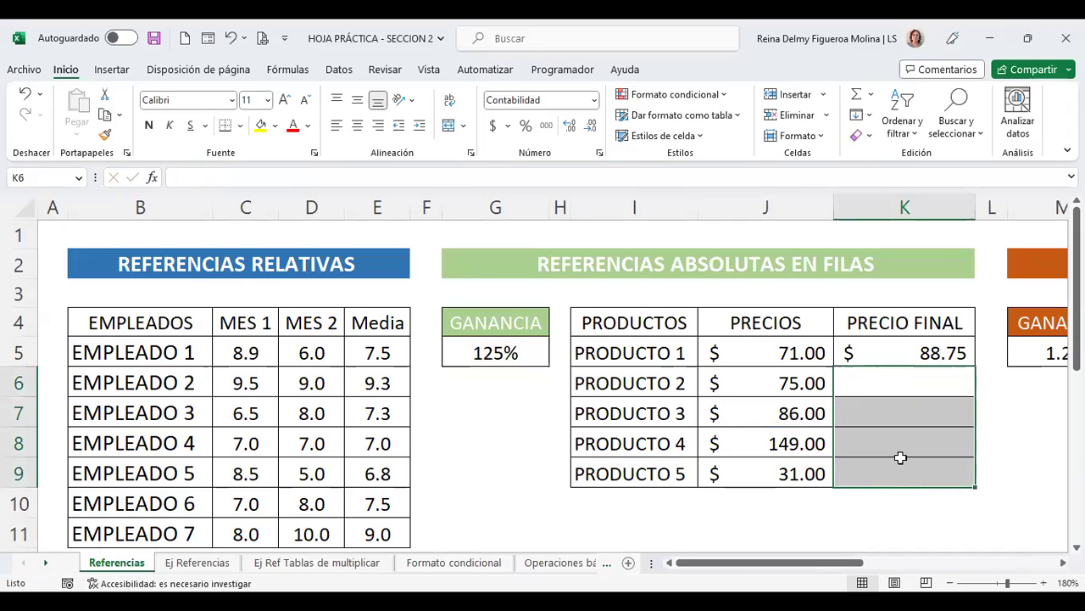
{"action": "left_click", "coordinate": [890, 354]}
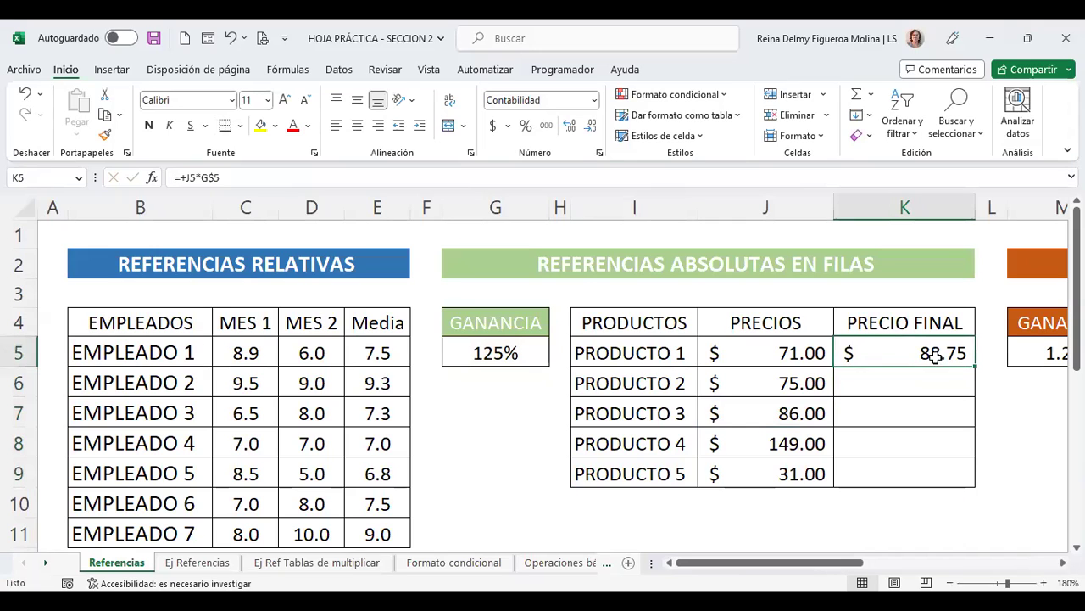
{"action": "double_click", "coordinate": [207, 178]}
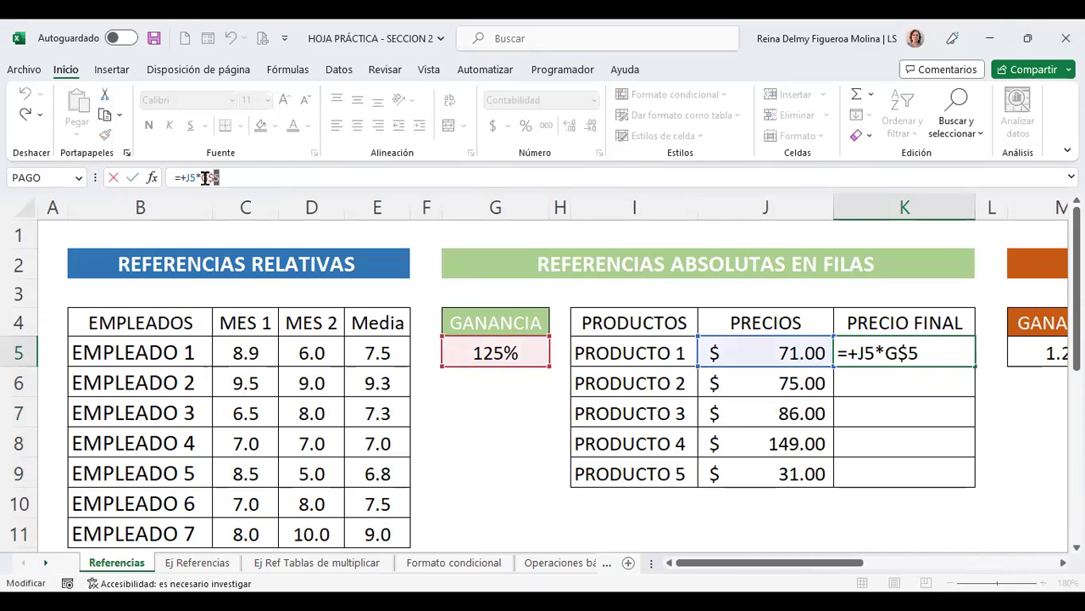
{"action": "left_click", "coordinate": [895, 353]}
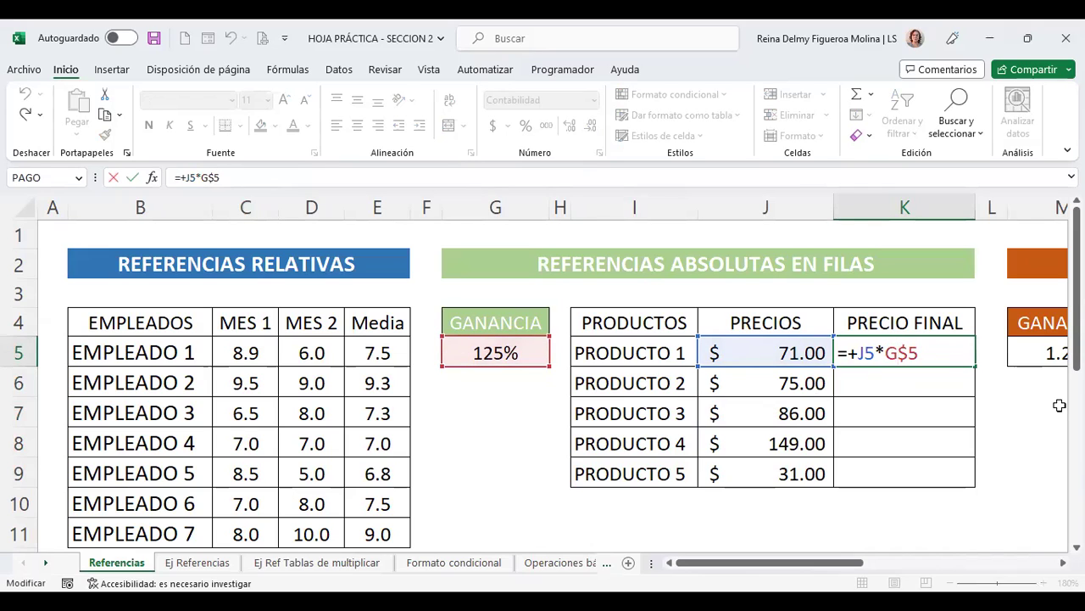
{"action": "key", "text": "F4"}
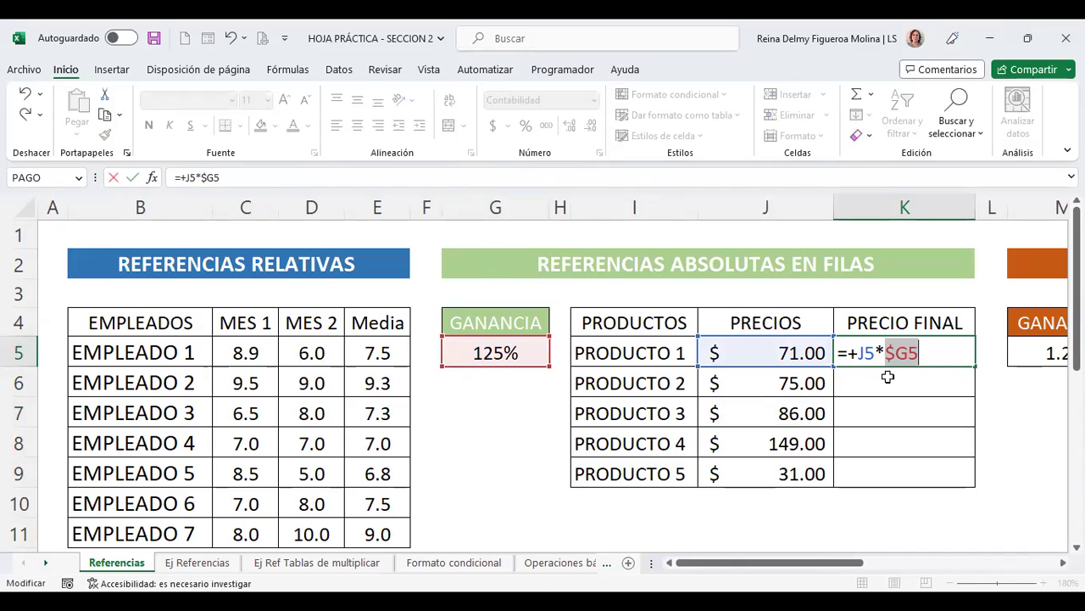
{"action": "key", "text": "Return"}
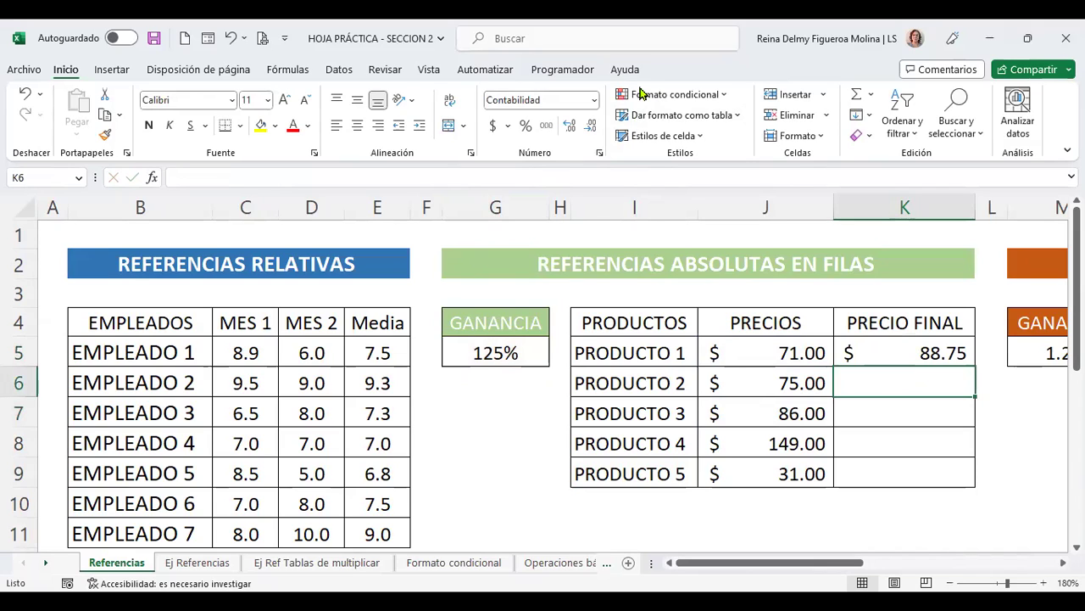
Cycle the G5 reference in K5 until the formula is =+J5*G$5, and fill it down through K9.
{"action": "left_click", "coordinate": [895, 358]}
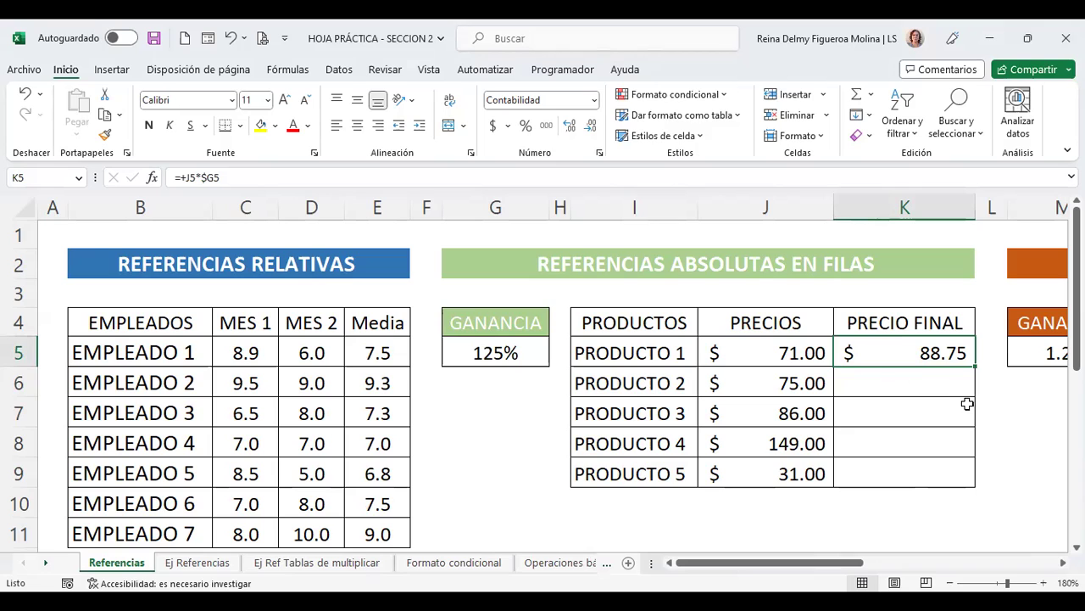
{"action": "double_click", "coordinate": [905, 352]}
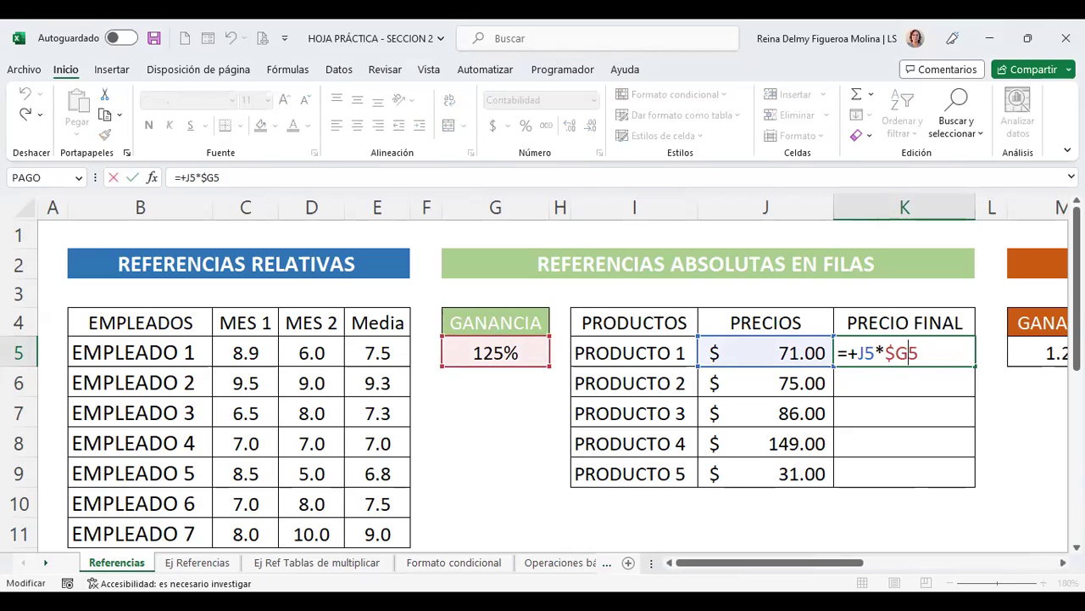
{"action": "key", "text": "F4"}
{"action": "key", "text": "F4"}
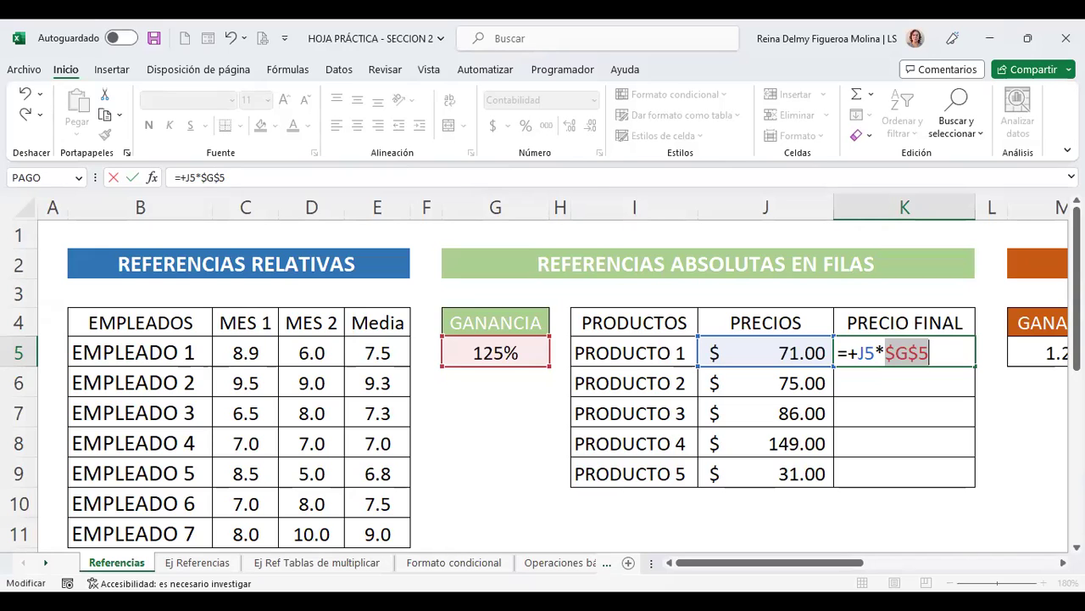
{"action": "key", "text": "F4"}
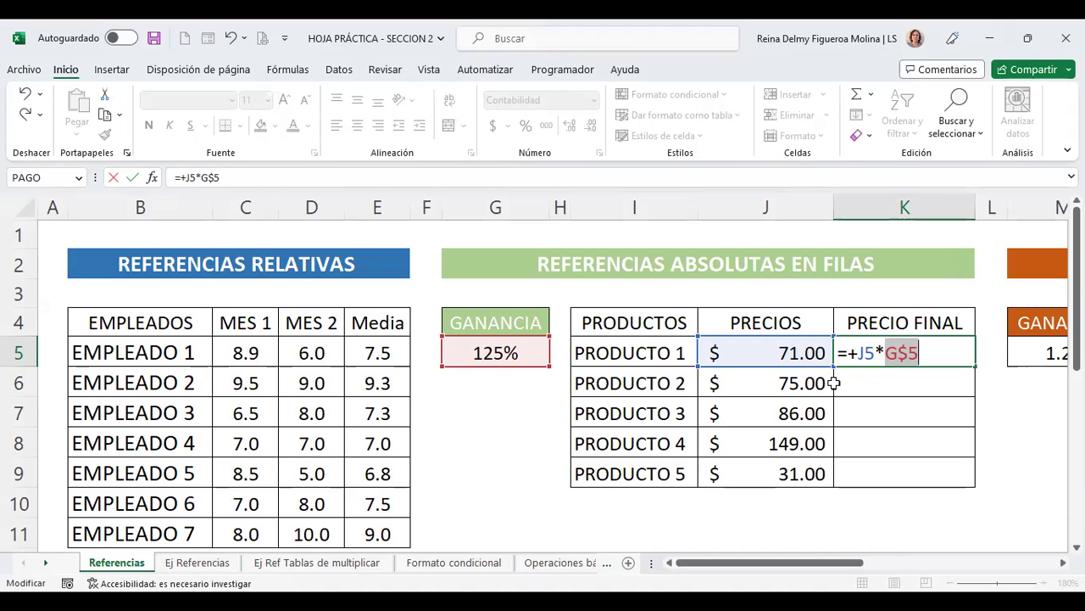
{"action": "key", "text": "Return"}
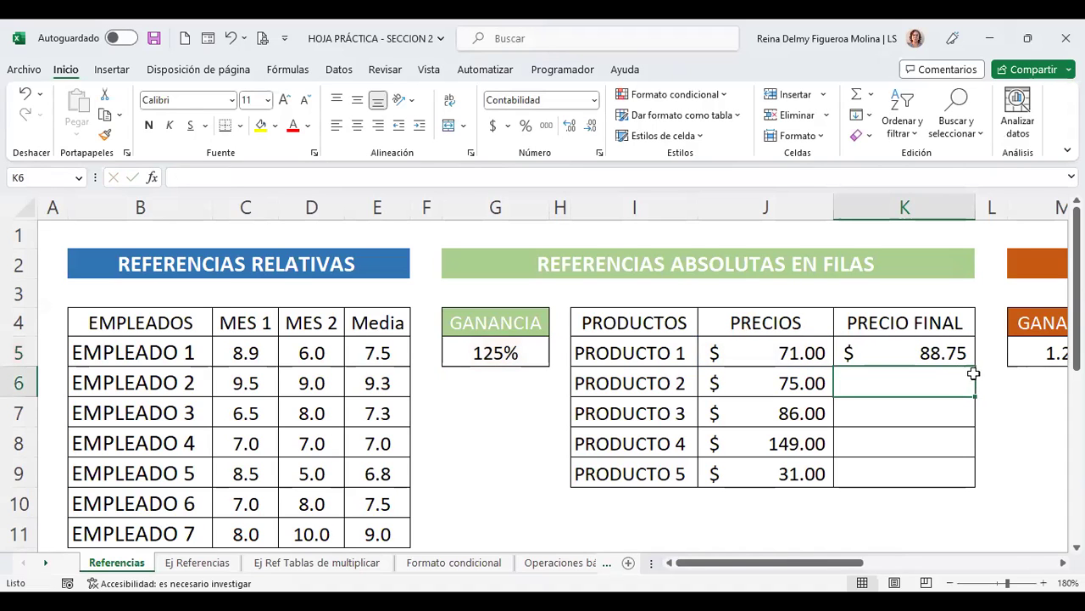
{"action": "left_click", "coordinate": [938, 362]}
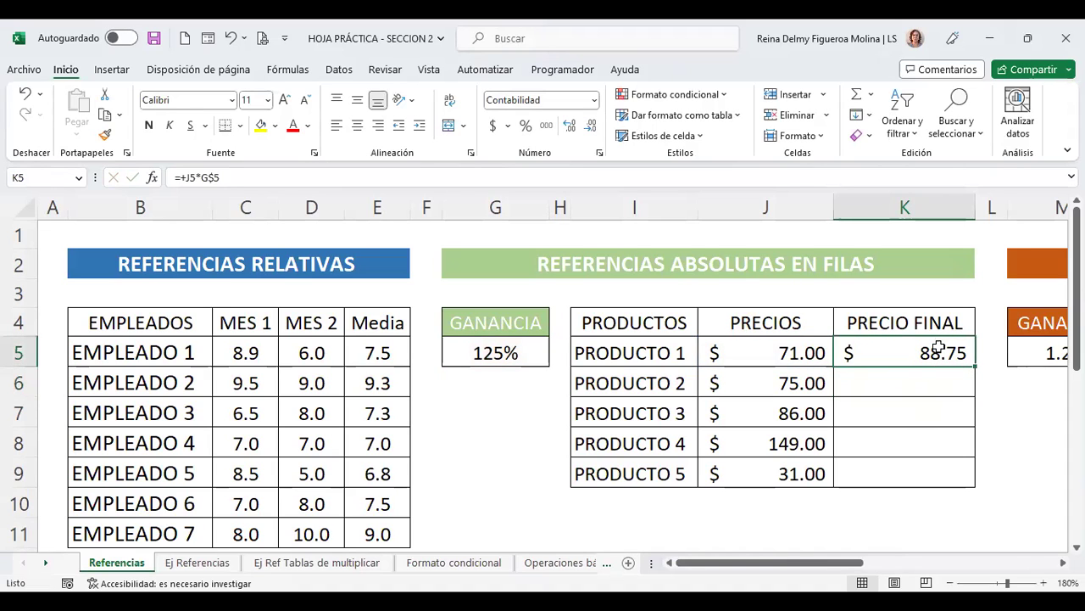
{"action": "left_click_drag", "start_coordinate": [975, 371], "coordinate": [972, 479]}
Inspect the PRECIO FINAL formulas in K5 through K9 one by one, checking the cells each one references.
{"action": "left_click", "coordinate": [932, 355]}
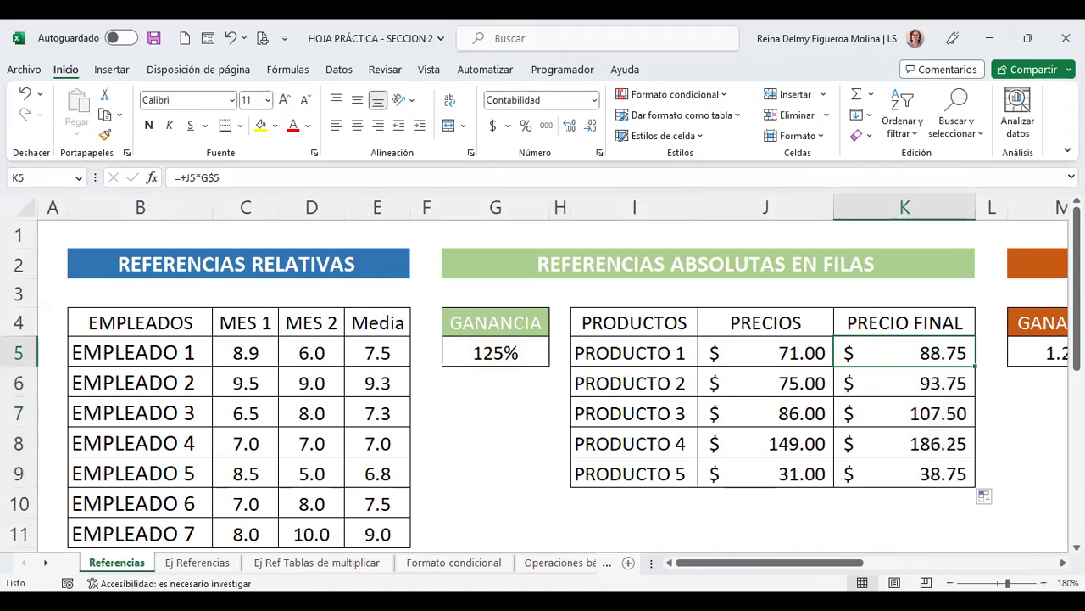
{"action": "double_click", "coordinate": [933, 355]}
{"action": "key", "text": "Return"}
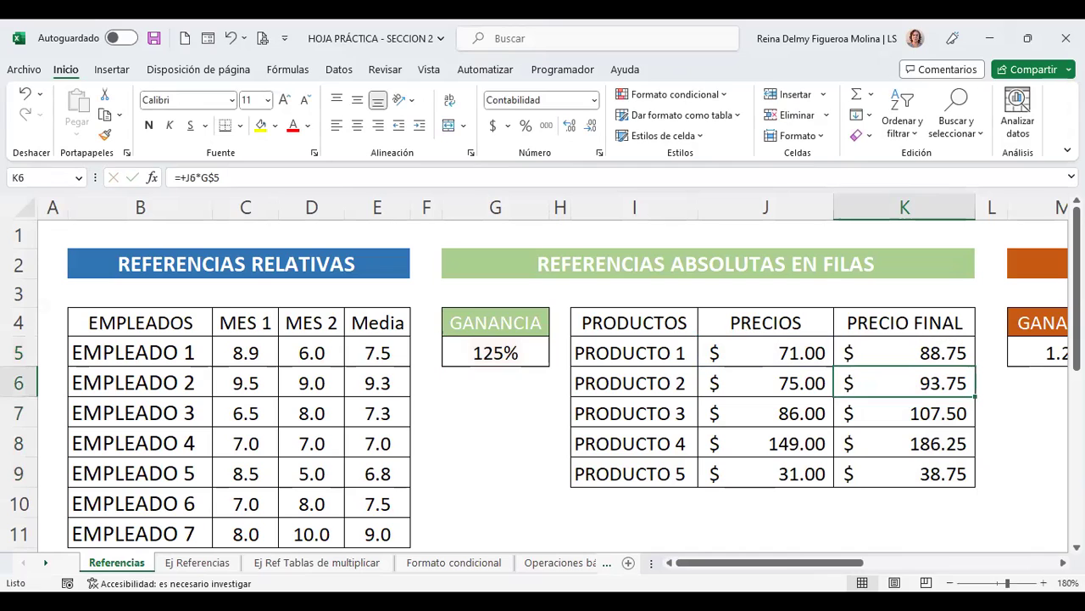
{"action": "key", "text": "F2"}
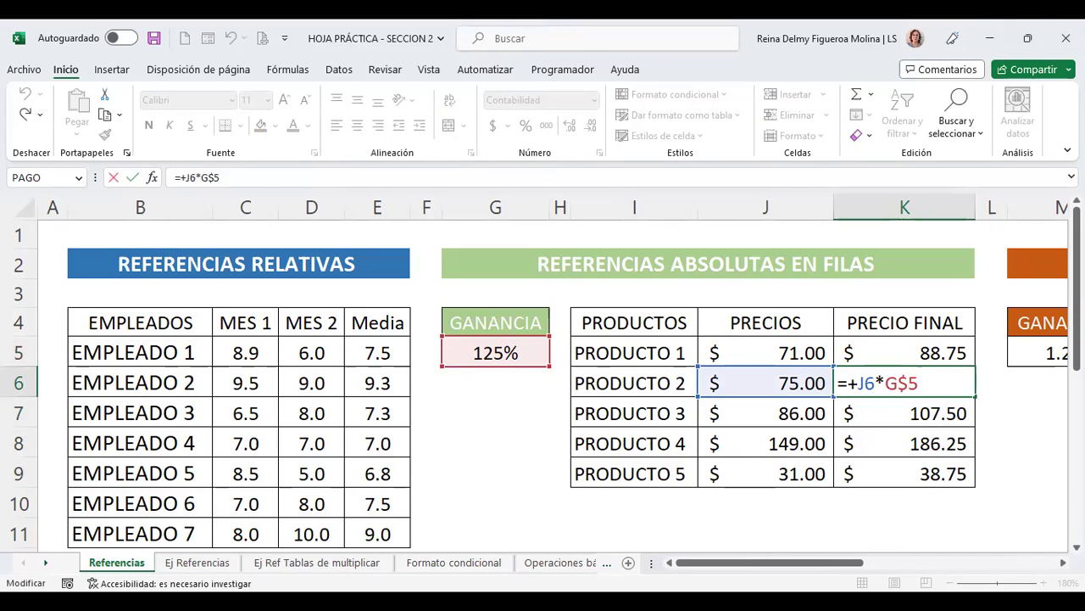
{"action": "key", "text": "Return"}
{"action": "key", "text": "F2"}
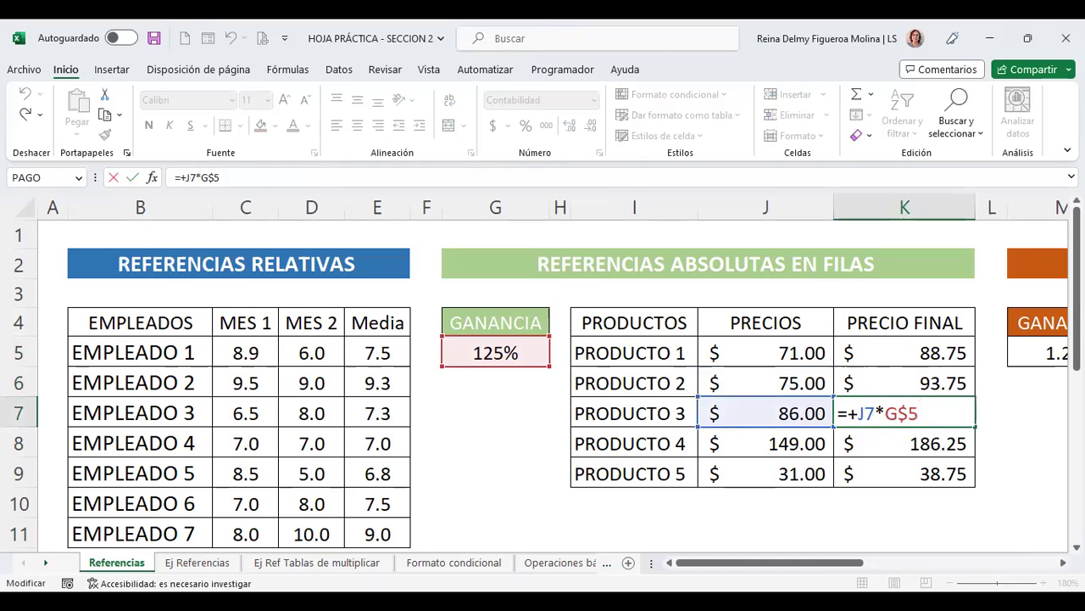
{"action": "key", "text": "Return"}
{"action": "key", "text": "F2"}
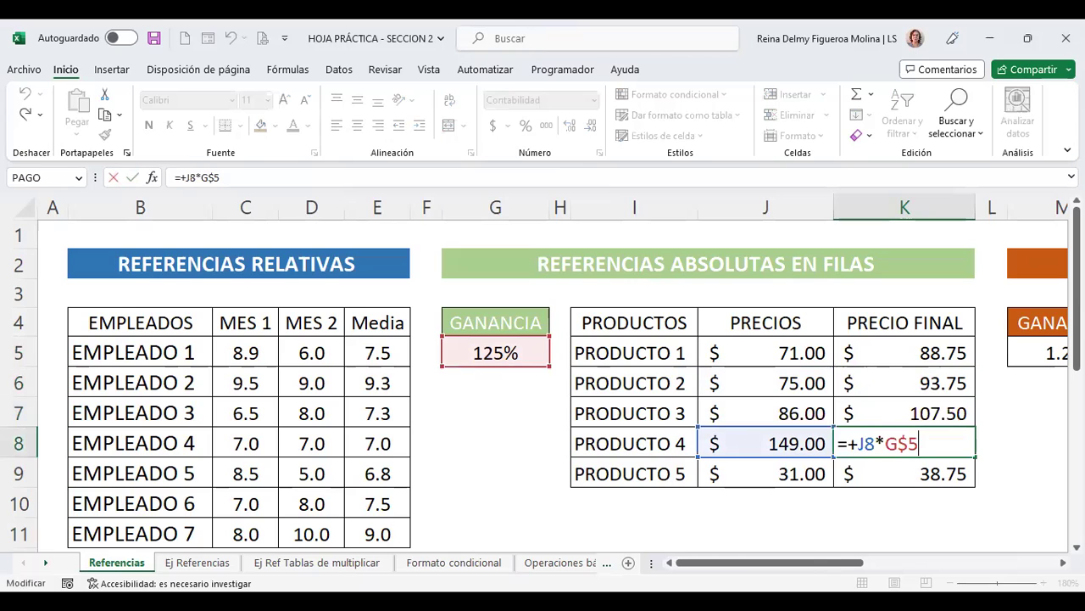
{"action": "key", "text": "Return"}
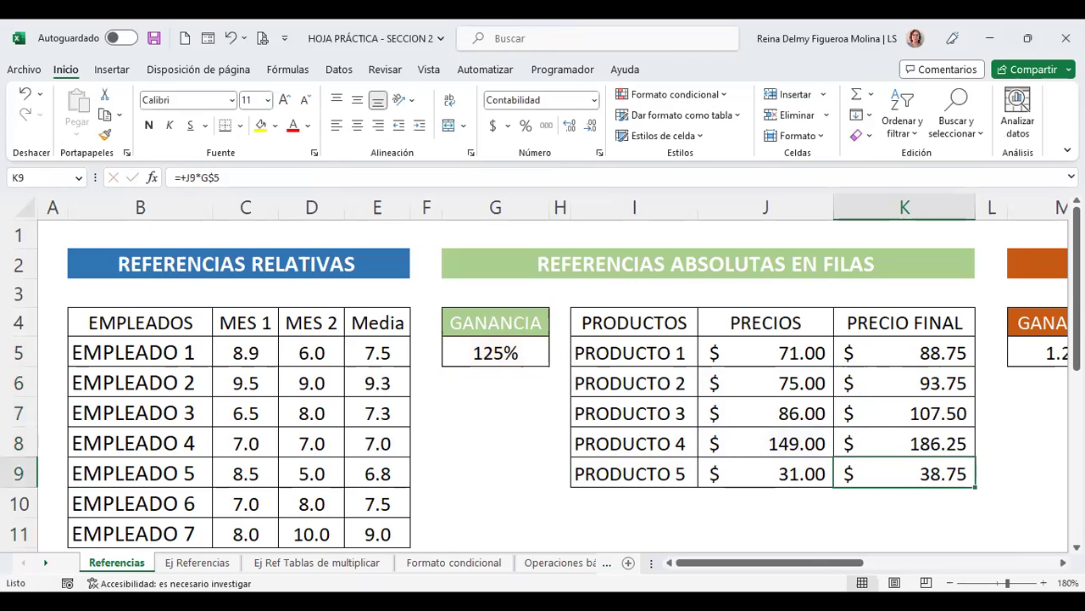
{"action": "key", "text": "F2"}
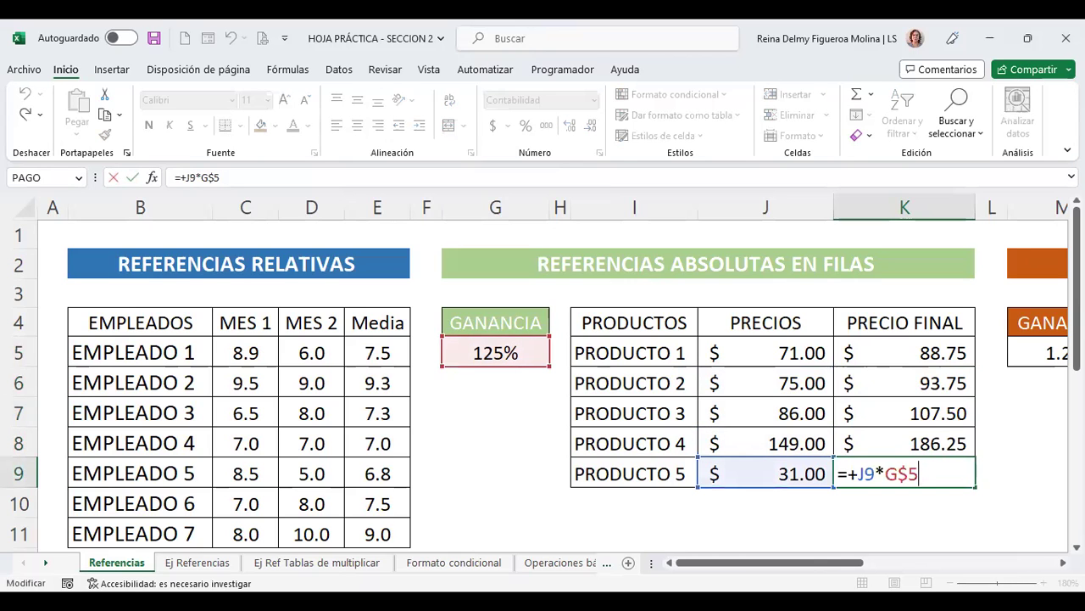
{"action": "key", "text": "Return"}
Clear the copied PRECIO FINAL formulas in K6:K9, keeping the one in K5.
{"action": "key", "text": "Up"}
{"action": "key", "text": "Up"}
{"action": "key", "text": "Up"}
{"action": "key", "text": "Up"}
{"action": "key", "text": "Up"}
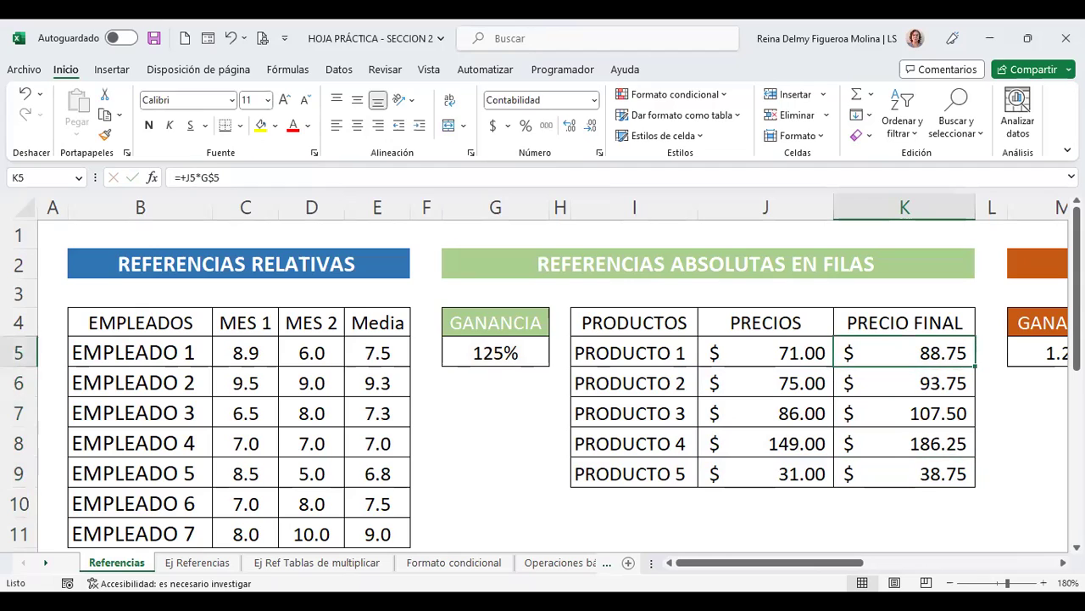
{"action": "key", "text": "Down"}
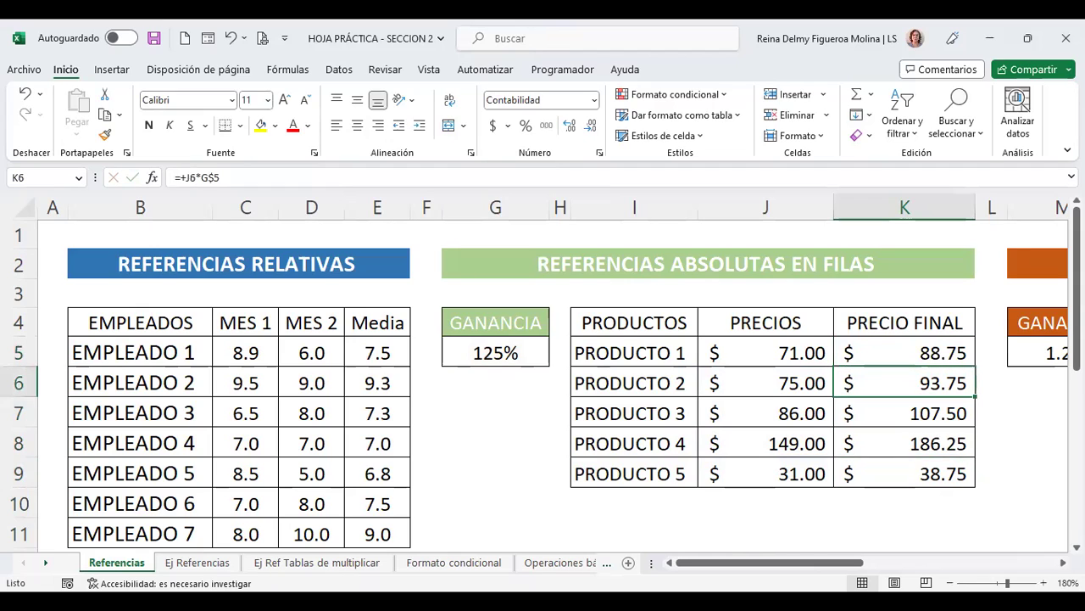
{"action": "key", "text": "shift+Down"}
{"action": "key", "text": "shift+Down"}
{"action": "key", "text": "shift+Down"}
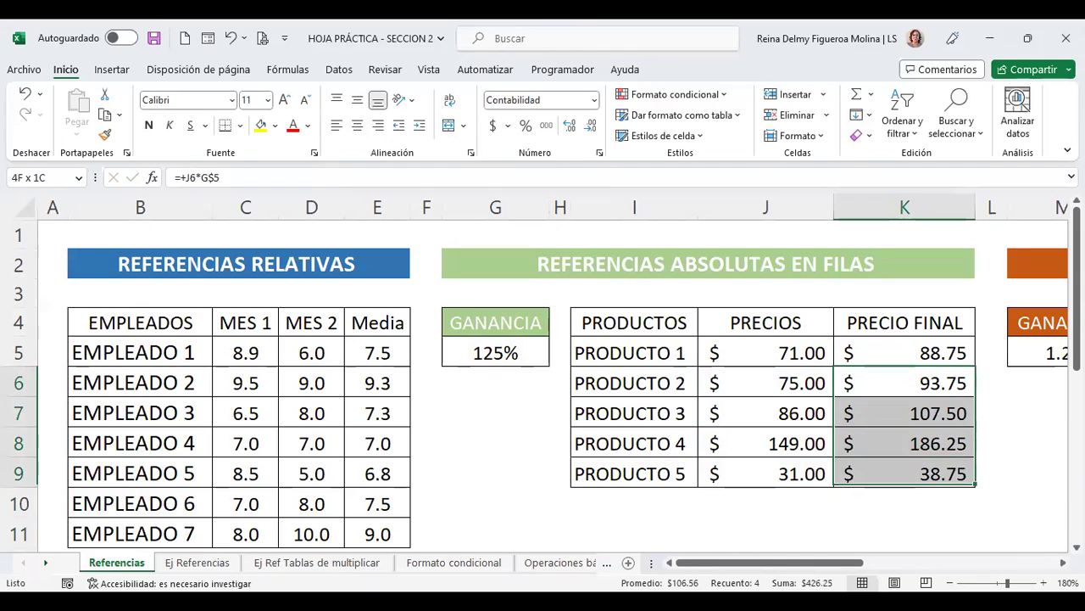
{"action": "key", "text": "Delete"}
Change the formula in K5 to =+J5*$G5, fixing the column of the GANANCIA reference and leaving its row relative.
{"action": "key", "text": "Up"}
{"action": "key", "text": "Up"}
{"action": "key", "text": "Down"}
{"action": "key", "text": "F2"}
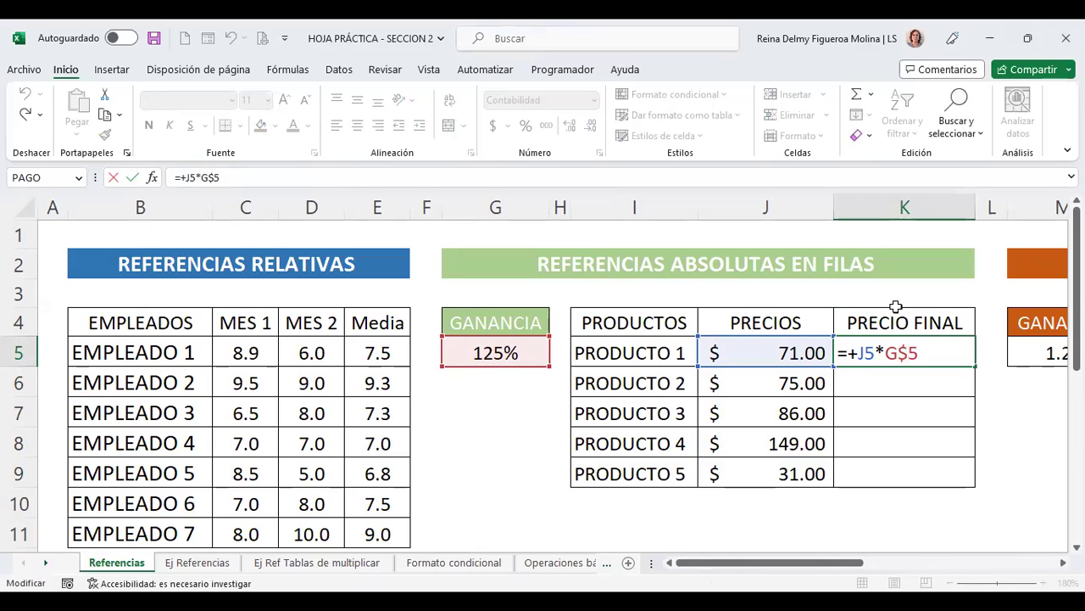
{"action": "key", "text": "F4"}
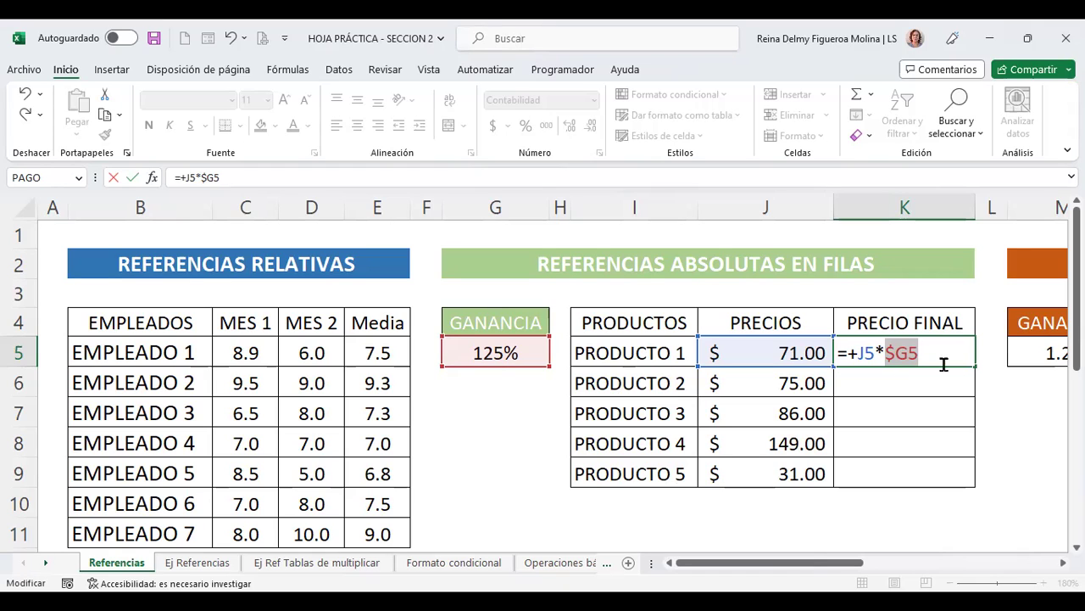
{"action": "key", "text": "Return"}
Fill the column-fixed formula from K5 down through K9 and select K6 to check its references.
{"action": "left_click", "coordinate": [879, 351]}
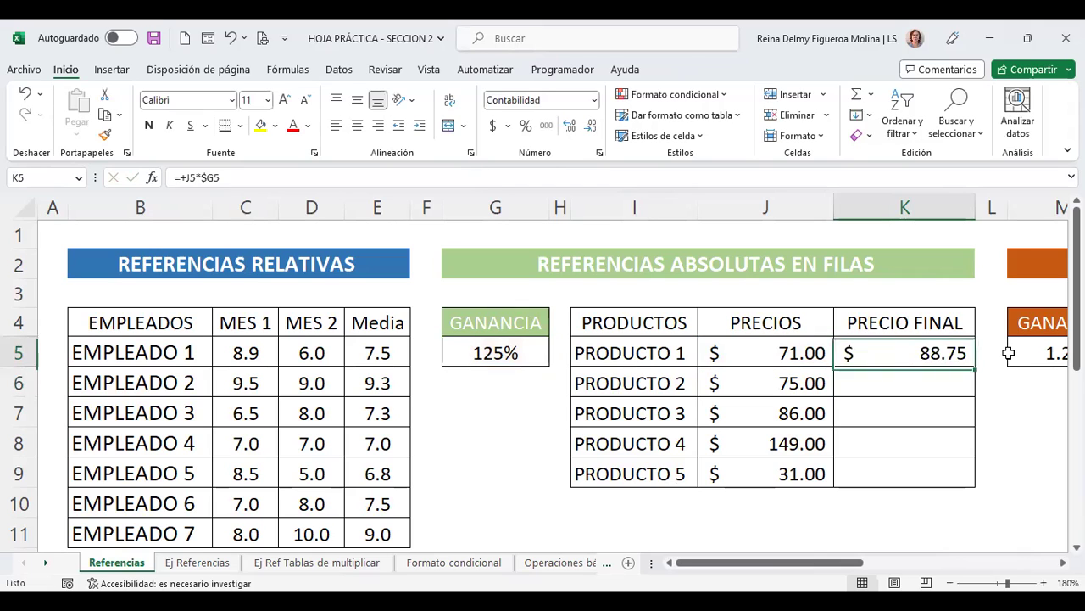
{"action": "left_click_drag", "start_coordinate": [975, 369], "coordinate": [984, 496]}
{"action": "left_click", "coordinate": [900, 382]}
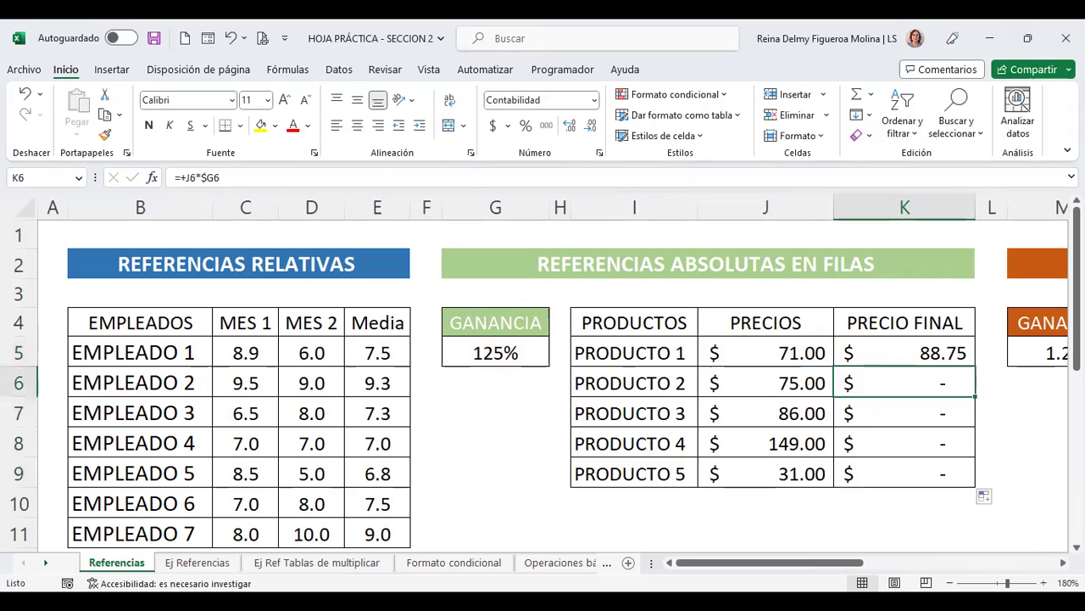
Inspect the PRECIO FINAL formulas in K6, K7 and K8, checking the cells each one references.
{"action": "key", "text": "F2"}
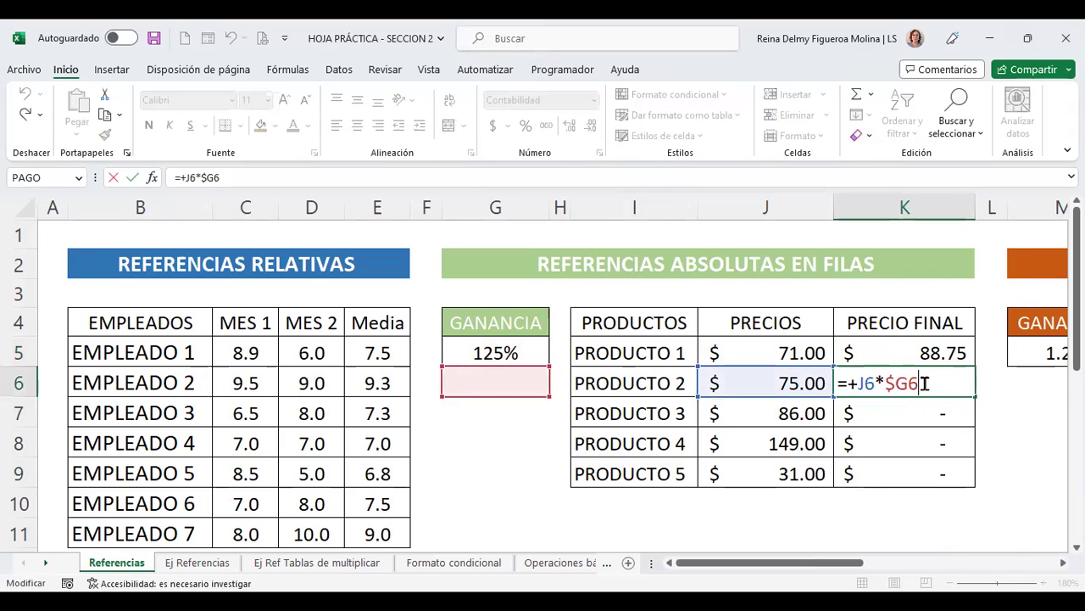
{"action": "key", "text": "Return"}
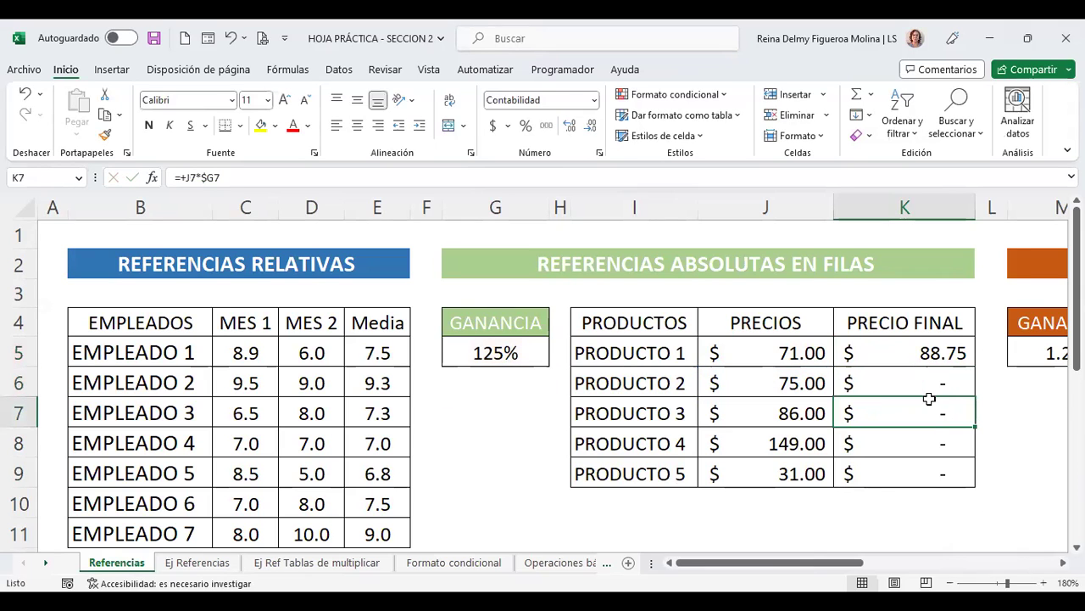
{"action": "key", "text": "F2"}
{"action": "key", "text": "Return"}
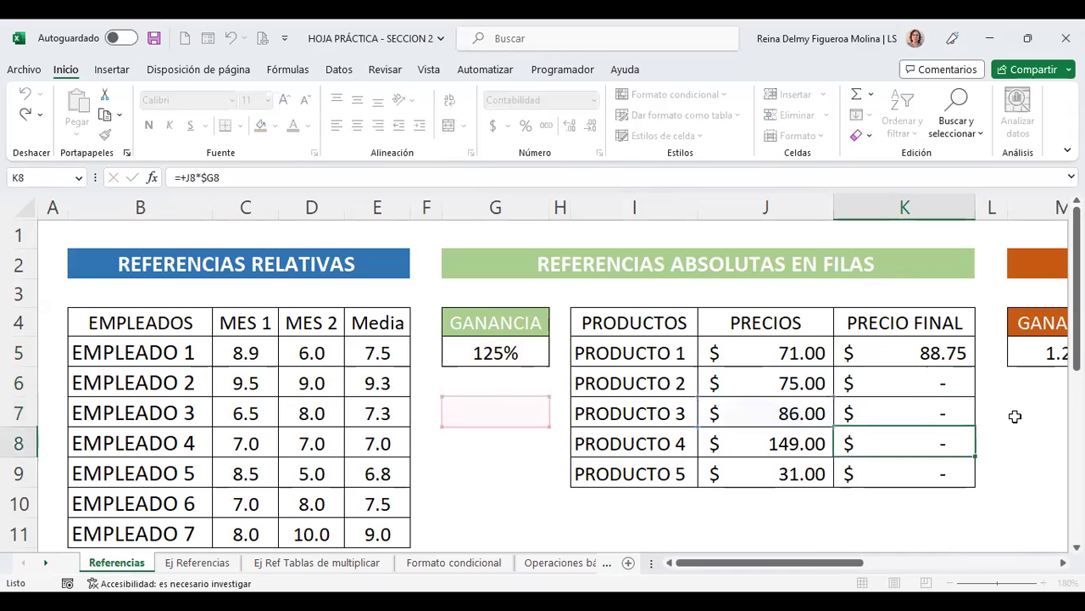
{"action": "key", "text": "F2"}
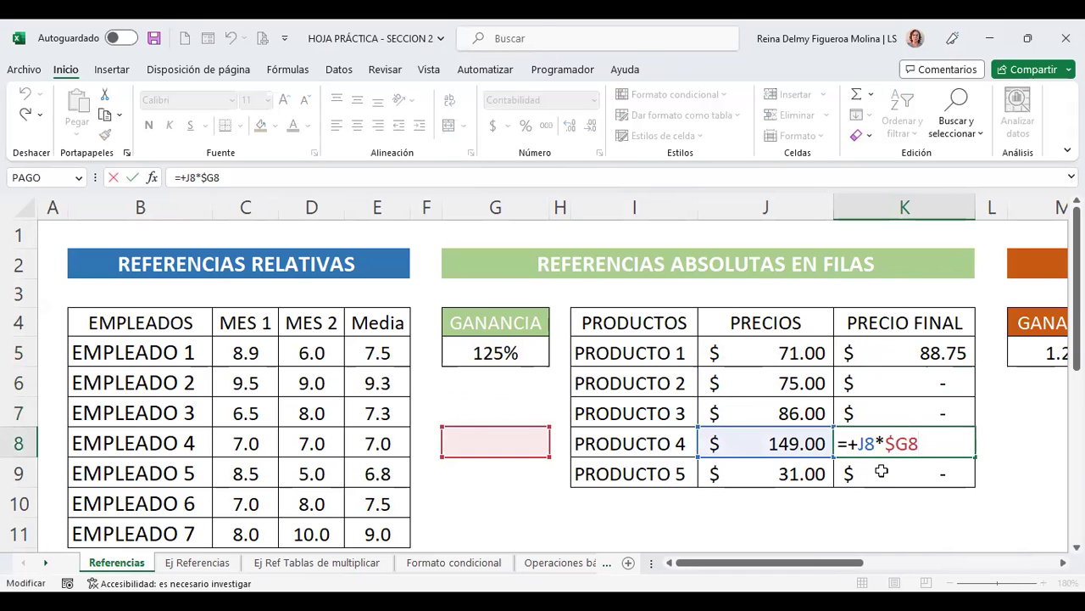
{"action": "key", "text": "Return"}
Clear the column-fixed PRECIO FINAL formulas from K6:K9, keeping the one in K5.
{"action": "left_click_drag", "start_coordinate": [899, 380], "coordinate": [899, 480]}
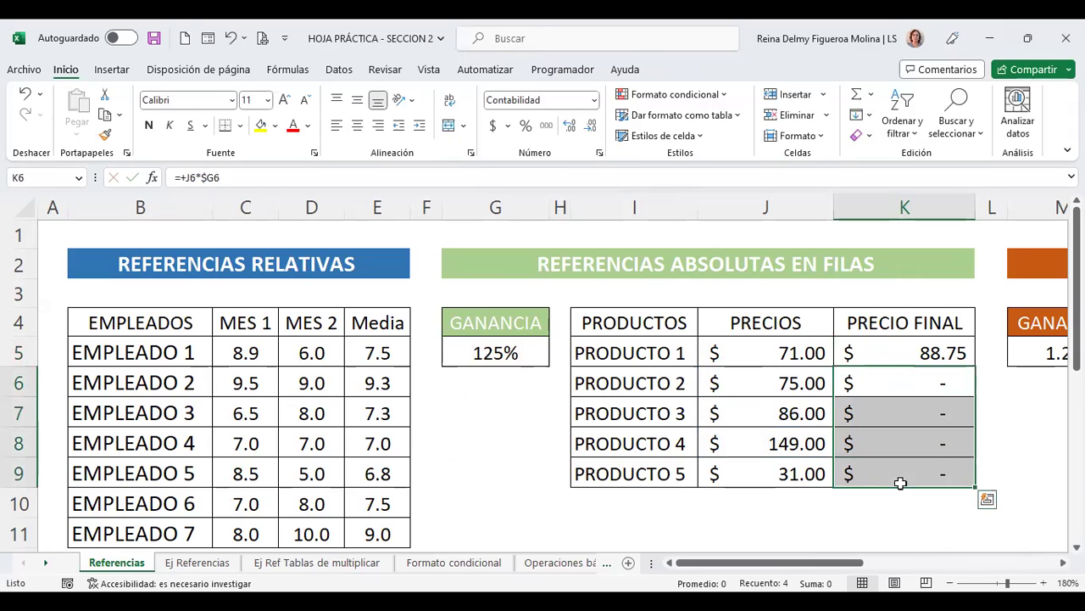
{"action": "key", "text": "Delete"}
Change the formula in K5 to =+J5*$G$5, making the GANANCIA reference fully absolute, and fill it down through K9.
{"action": "double_click", "coordinate": [934, 351]}
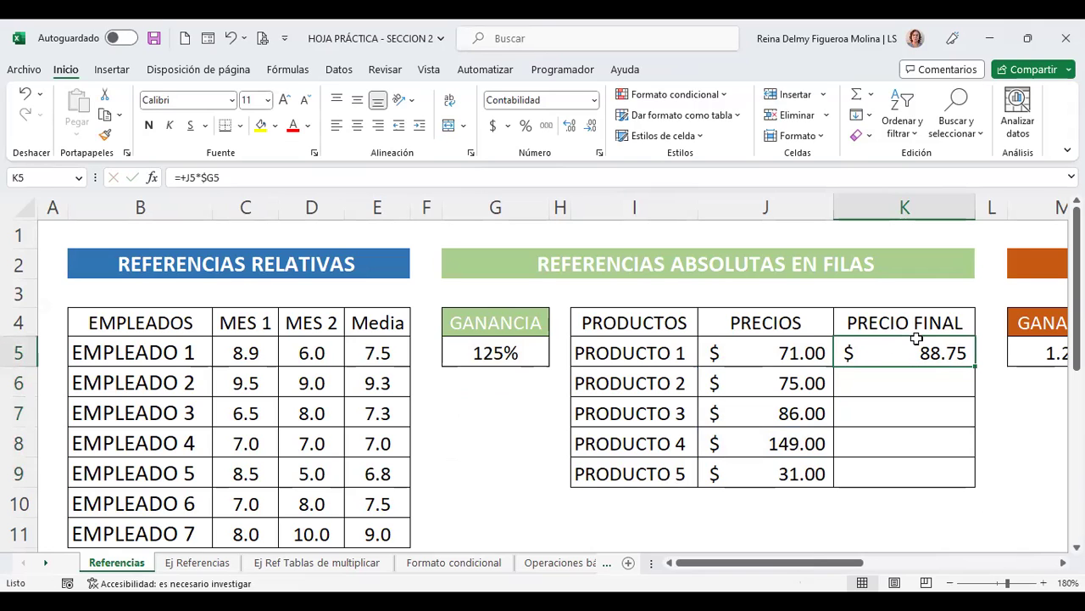
{"action": "key", "text": "Left"}
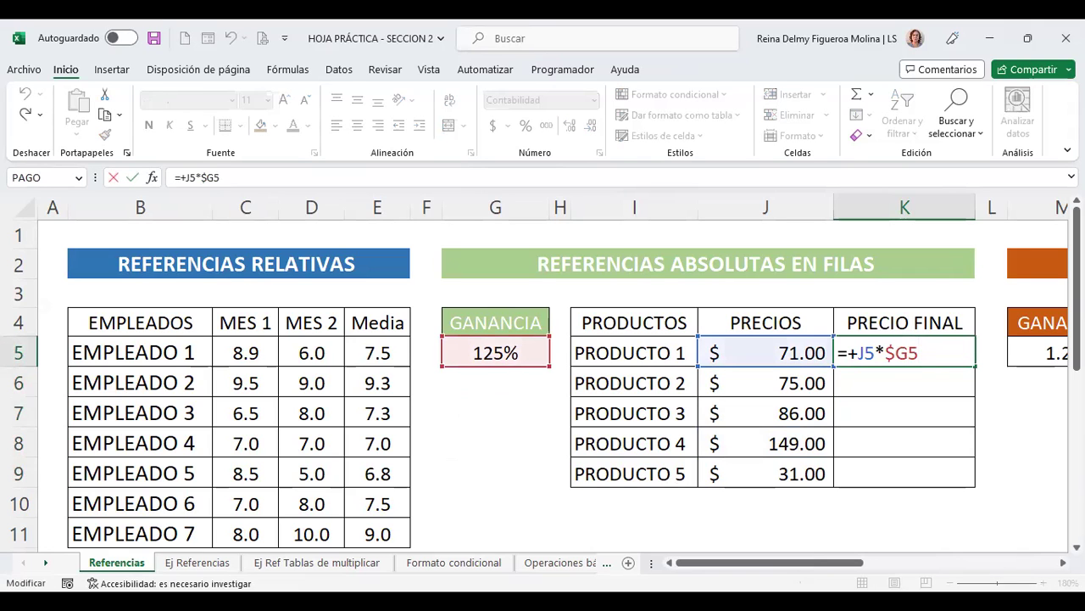
{"action": "key", "text": "F4"}
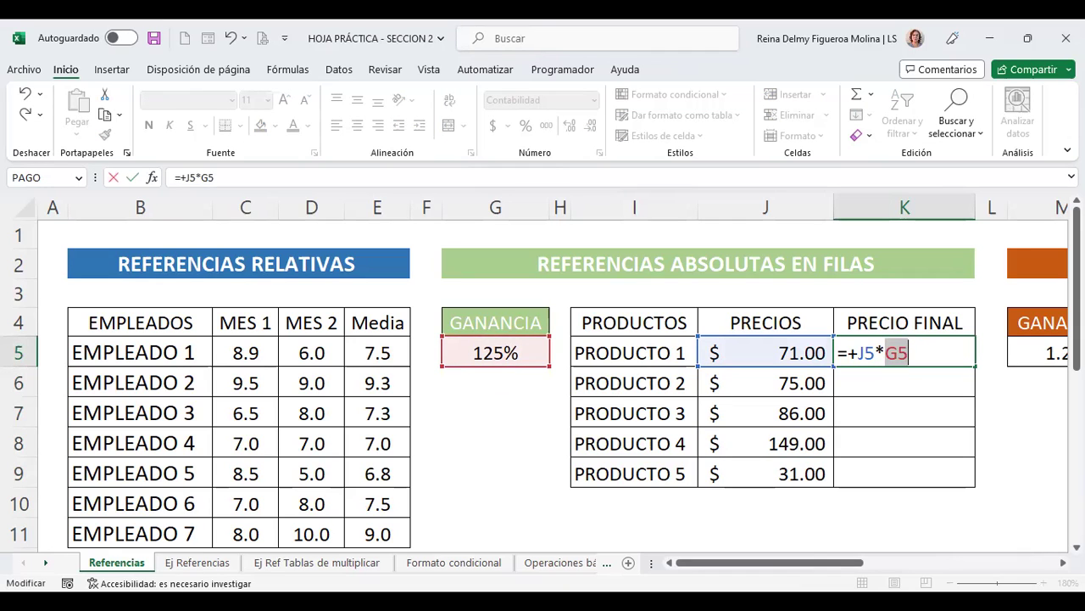
{"action": "key", "text": "F4"}
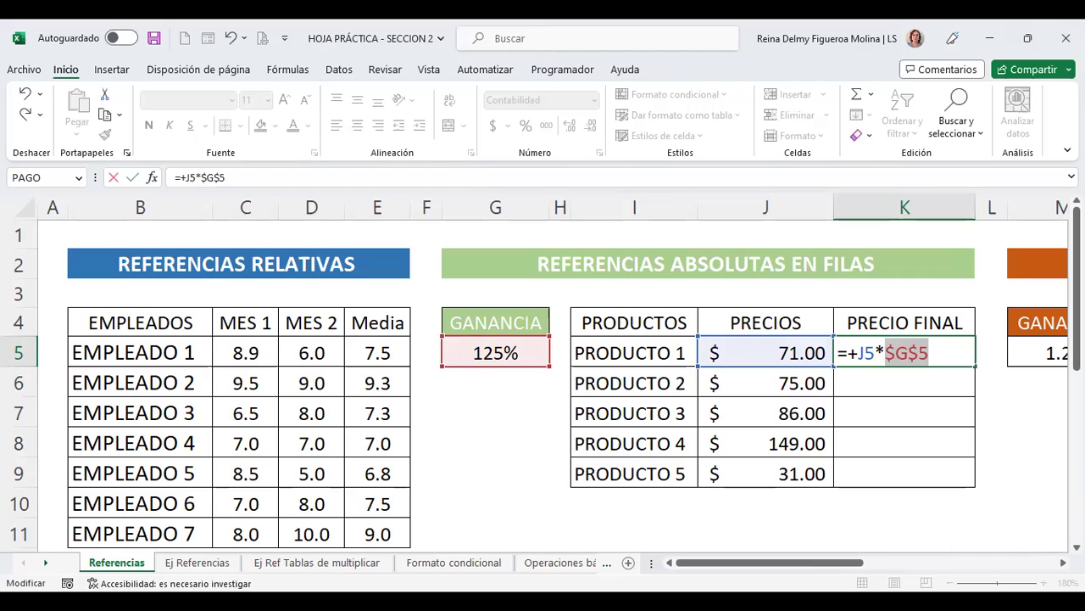
{"action": "key", "text": "Return"}
{"action": "left_click", "coordinate": [960, 352]}
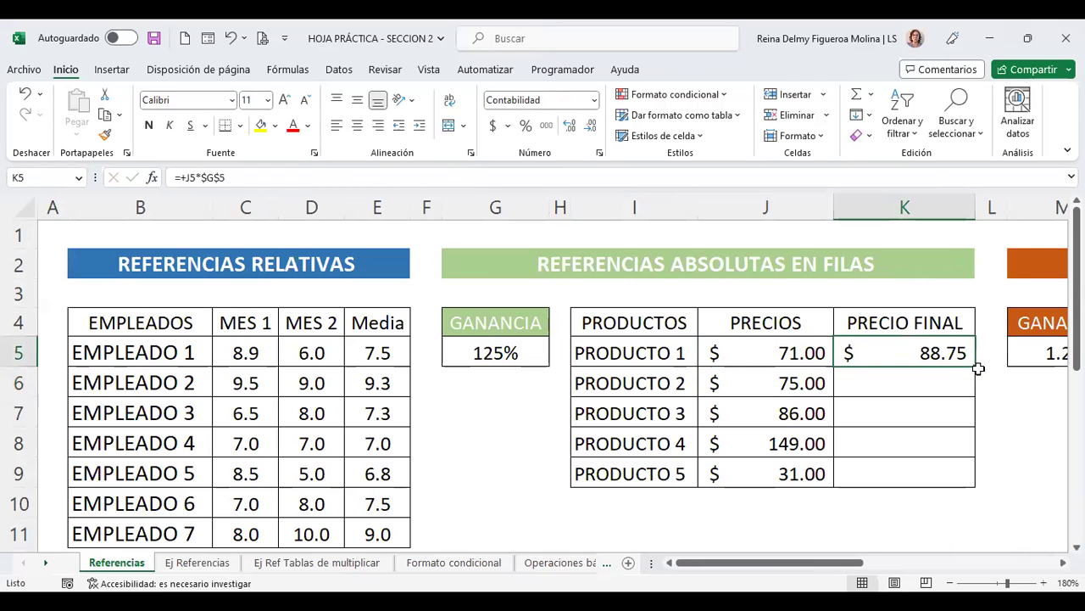
{"action": "left_click_drag", "start_coordinate": [974, 368], "coordinate": [966, 488]}
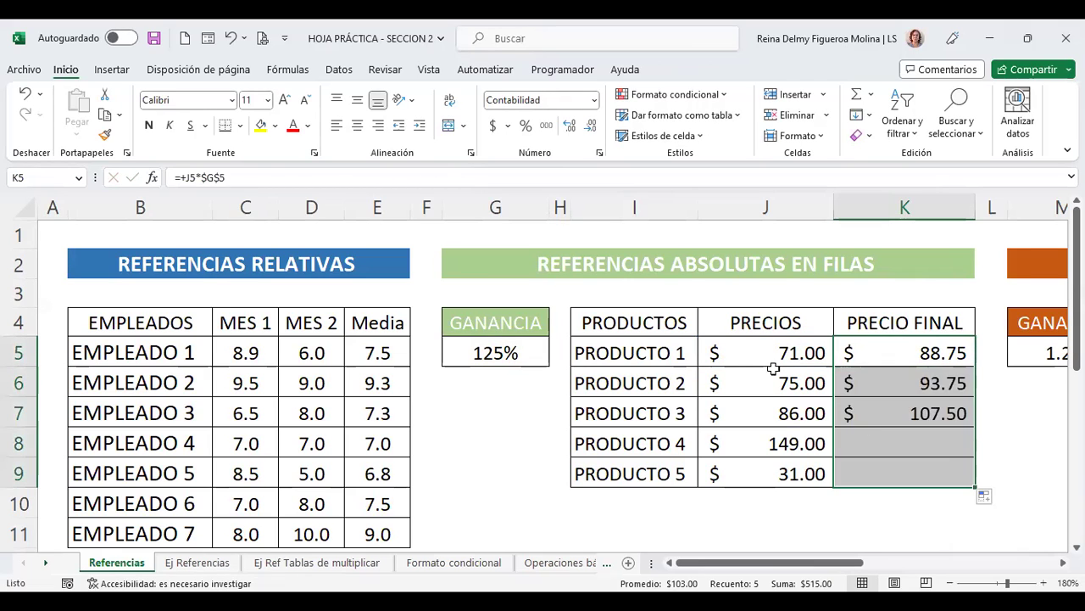
Compare the layouts of the row and column absolute-reference tables, checking both GANANCIA cells and the prices in J5:J9.
{"action": "left_click", "coordinate": [497, 350]}
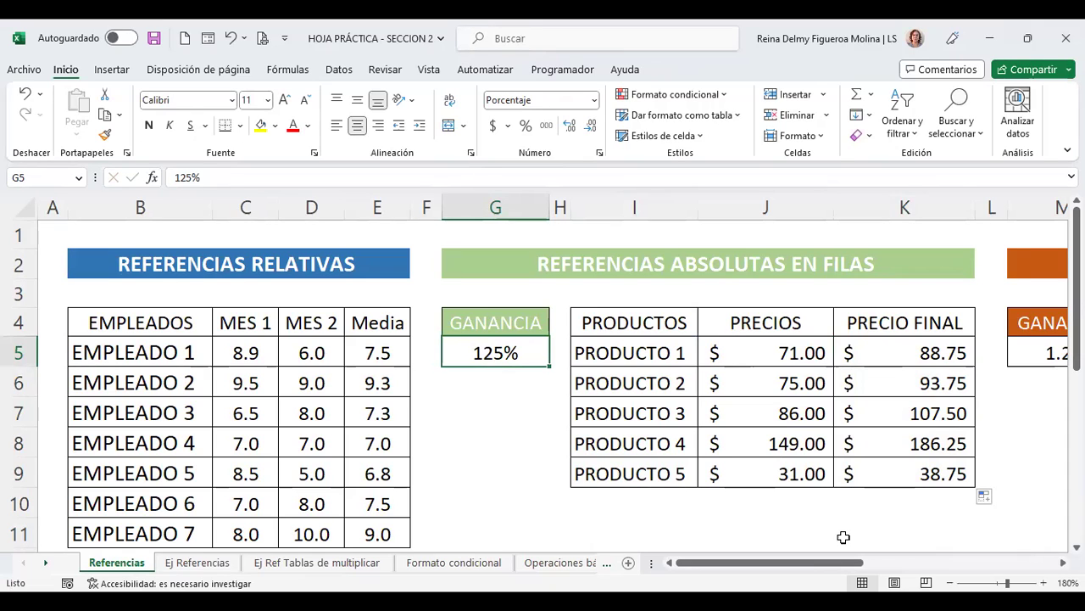
{"action": "scroll", "coordinate": [552, 379], "scroll_direction": "right", "scroll_amount": 3}
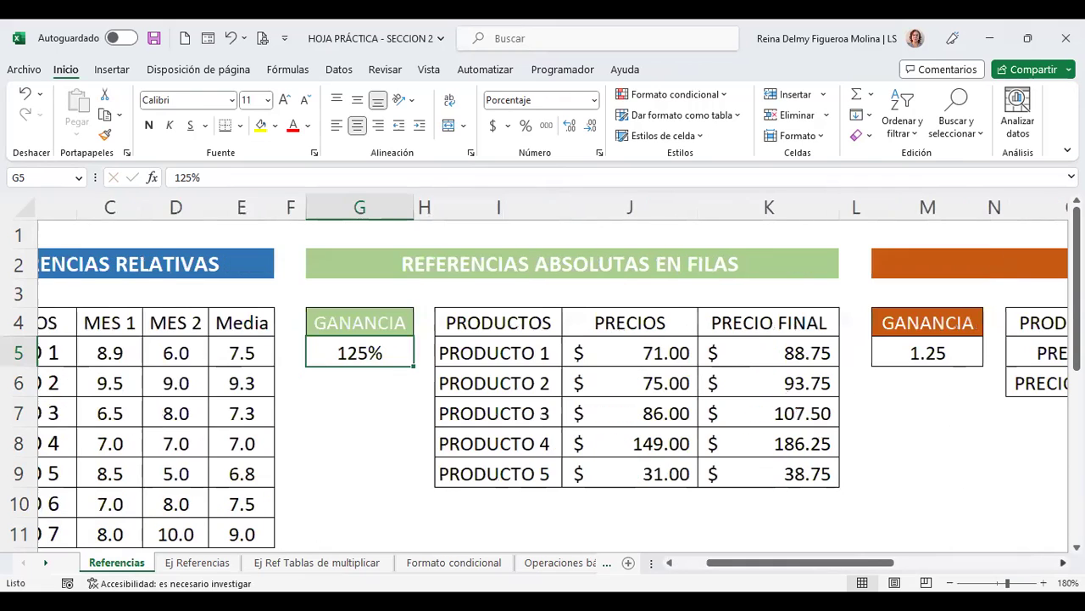
{"action": "scroll", "coordinate": [189, 494], "scroll_direction": "right", "scroll_amount": 15}
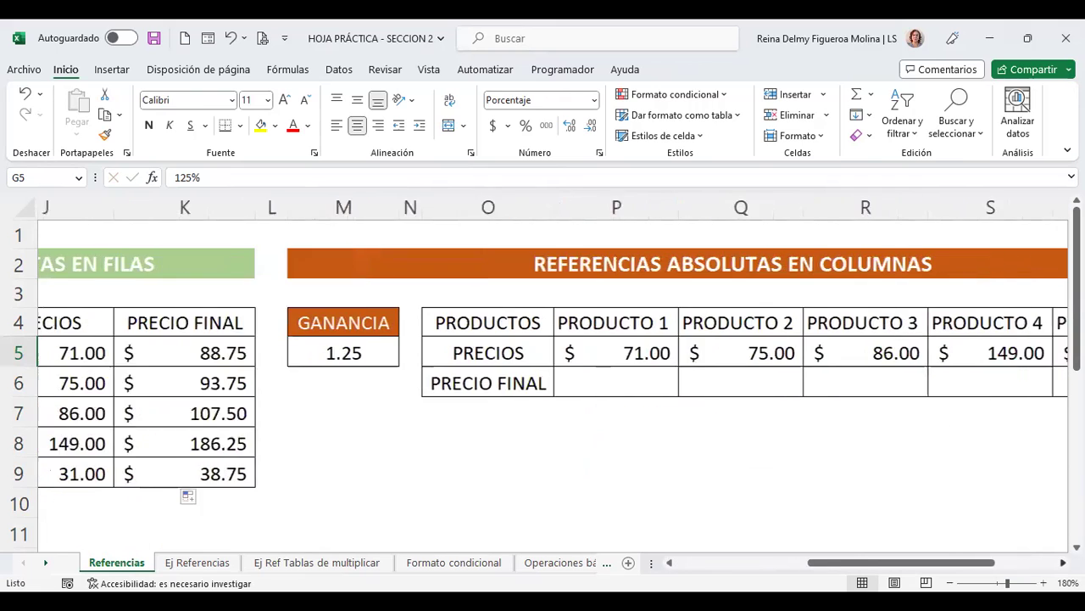
{"action": "left_click", "coordinate": [112, 350]}
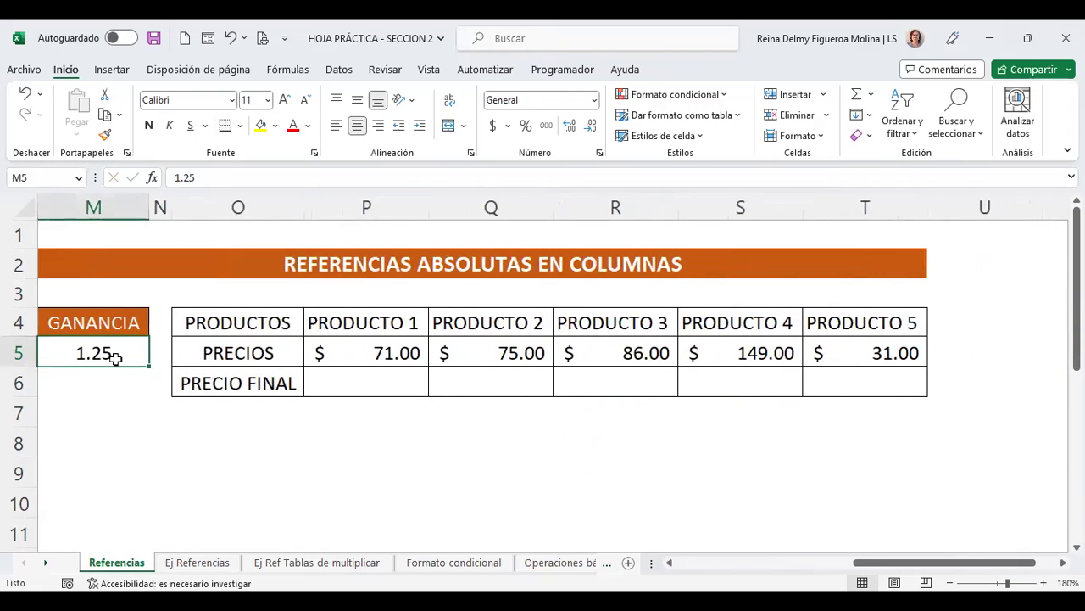
{"action": "left_click_drag", "start_coordinate": [916, 565], "coordinate": [810, 575]}
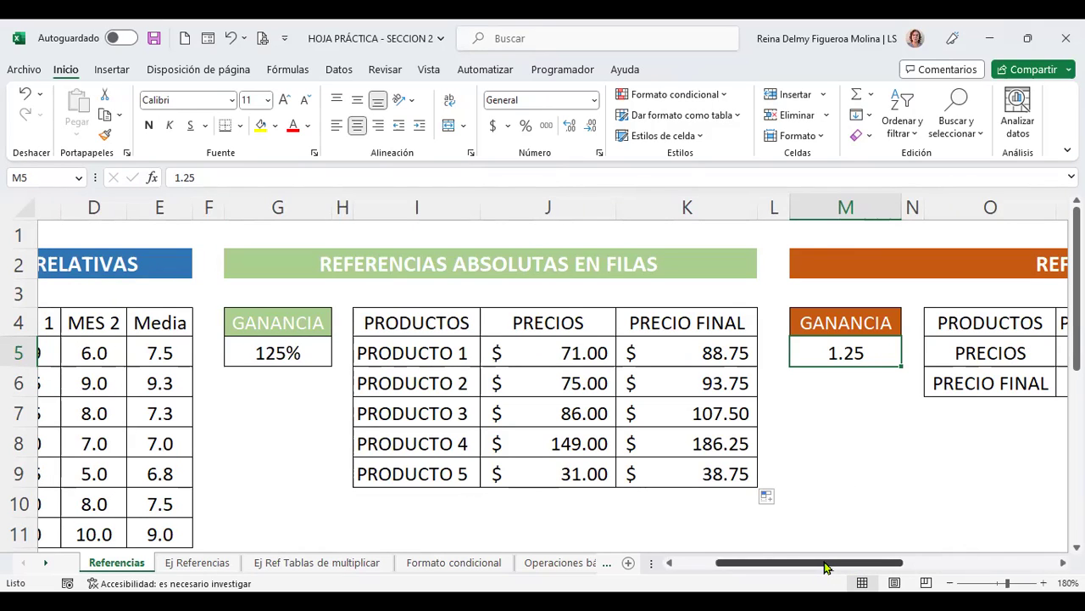
{"action": "mouse_move", "coordinate": [827, 566]}
{"action": "left_mouse_down"}
{"action": "mouse_move", "coordinate": [953, 568]}
{"action": "mouse_move", "coordinate": [844, 569]}
{"action": "left_mouse_up"}
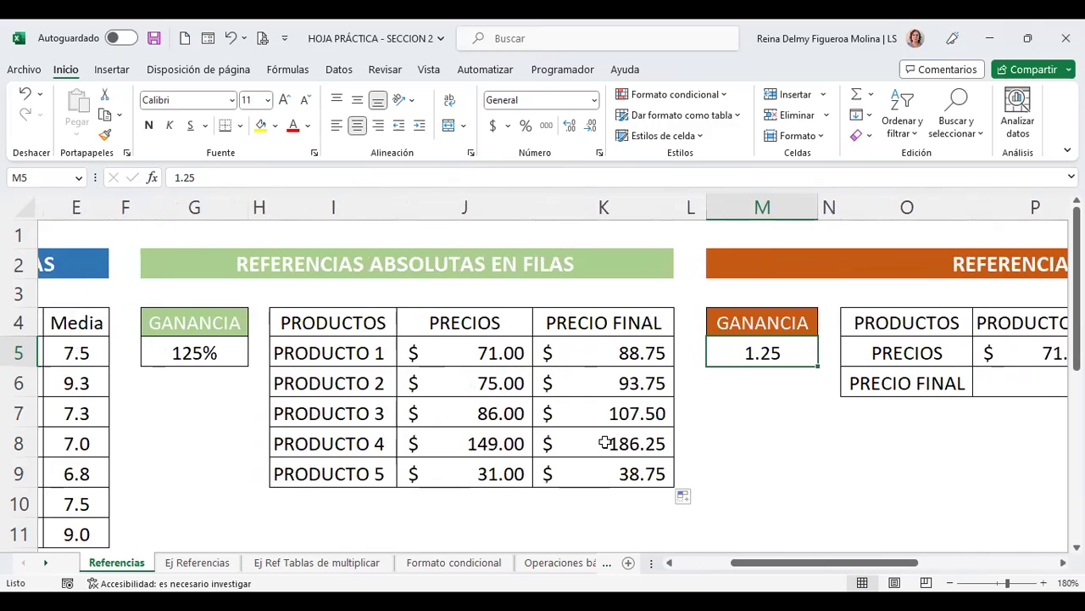
{"action": "left_click_drag", "start_coordinate": [460, 348], "coordinate": [443, 469]}
{"action": "left_click_drag", "start_coordinate": [873, 563], "coordinate": [984, 568]}
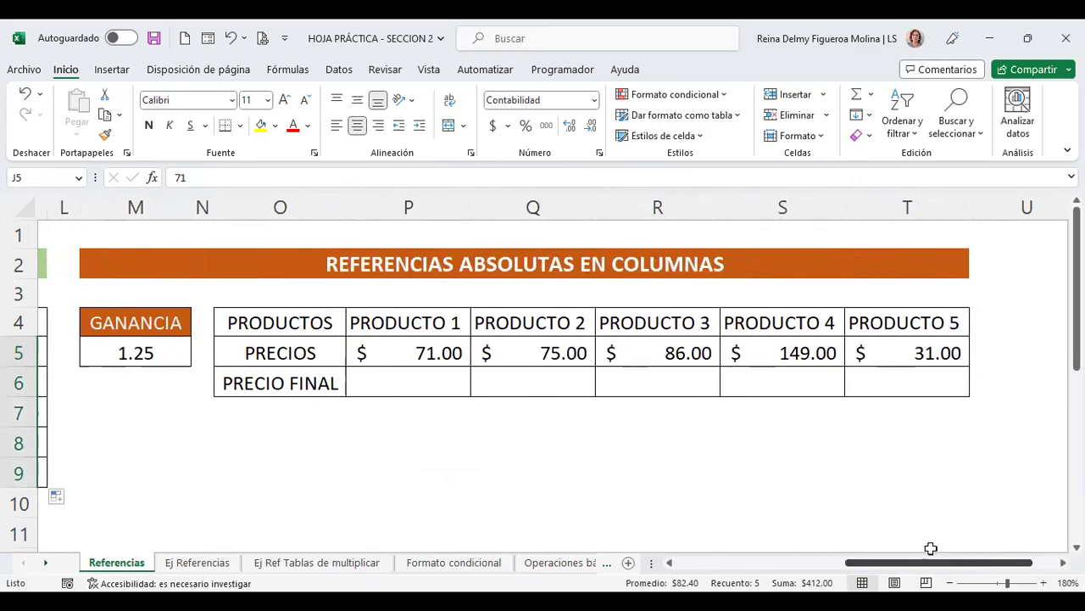
Enter the PRECIO FINAL formula +P5*M5 in P6, multiplying the price of PRODUCTO 1 by GANANCIA with relative references.
{"action": "left_click", "coordinate": [397, 382]}
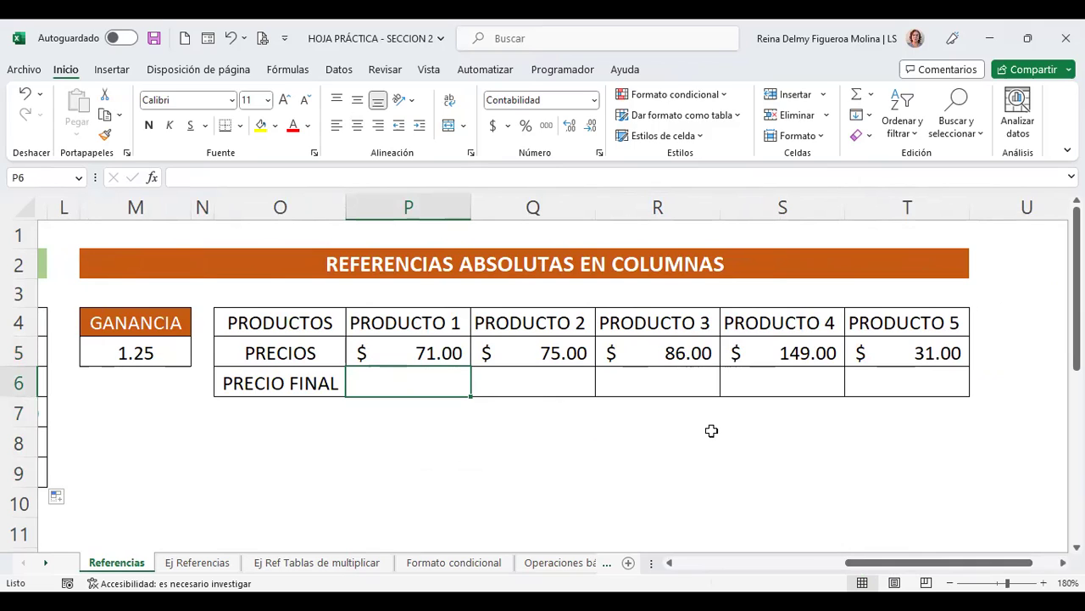
{"action": "type", "text": "+"}
{"action": "key", "text": "Up"}
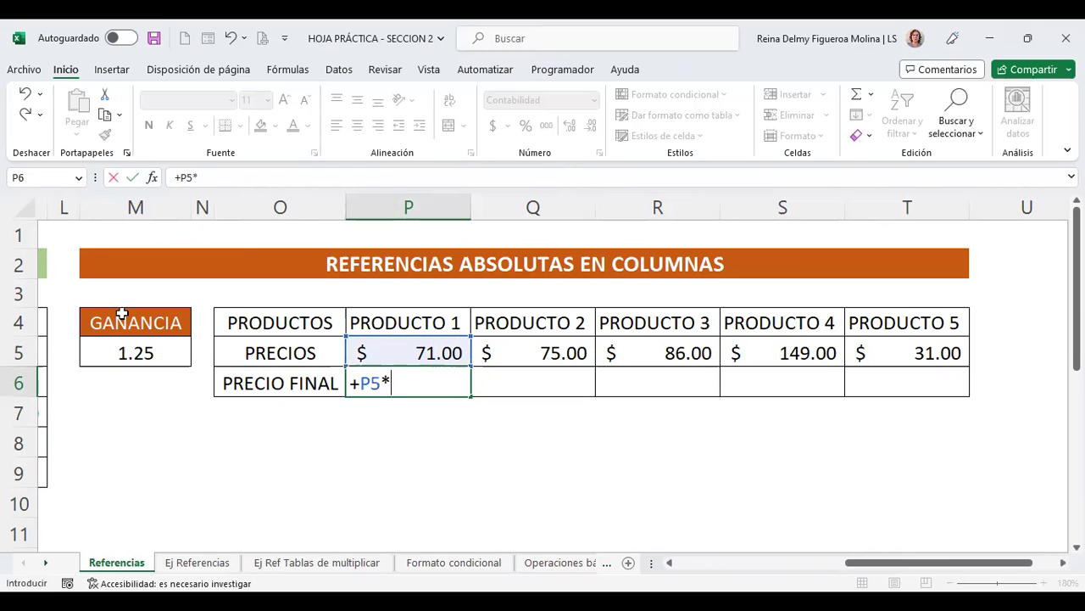
{"action": "left_click", "coordinate": [141, 353]}
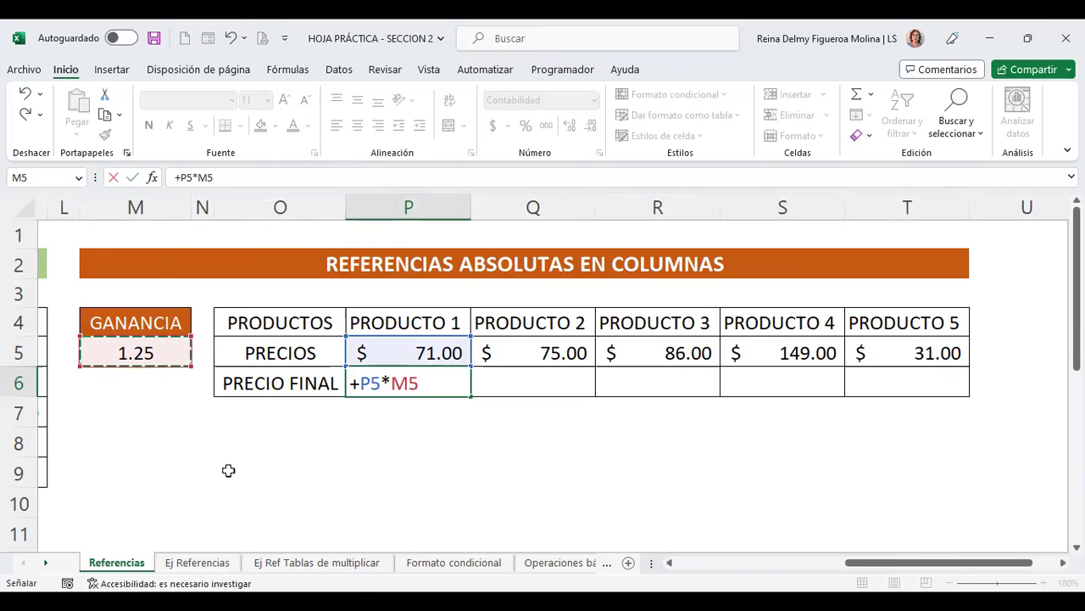
{"action": "key", "text": "Return"}
Fill the relative-reference formula from P6 across the PRECIO FINAL row through T6.
{"action": "key", "text": "Up"}
{"action": "left_click_drag", "start_coordinate": [914, 563], "coordinate": [886, 566]}
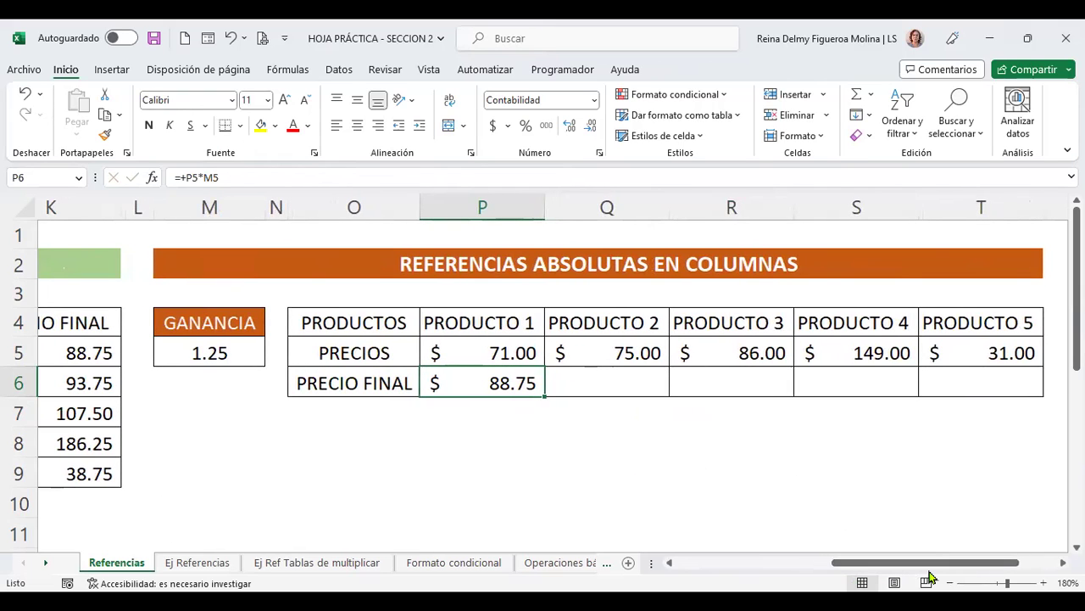
{"action": "left_click_drag", "start_coordinate": [542, 398], "coordinate": [1007, 401]}
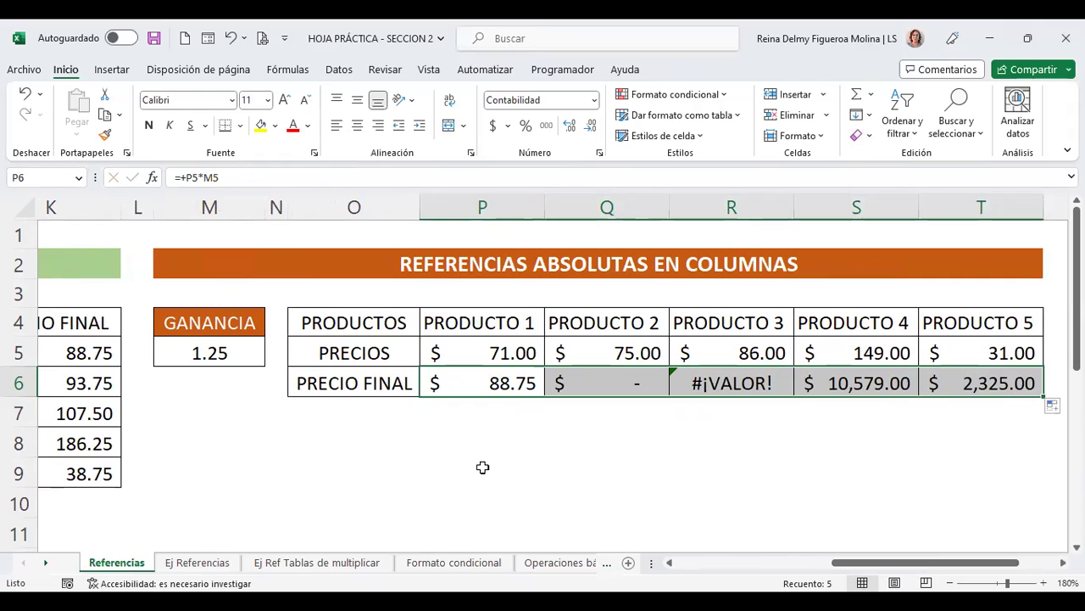
Inspect the formulas in P6, Q6 and R6 one by one, checking which cell each uses for GANANCIA.
{"action": "left_click", "coordinate": [508, 383]}
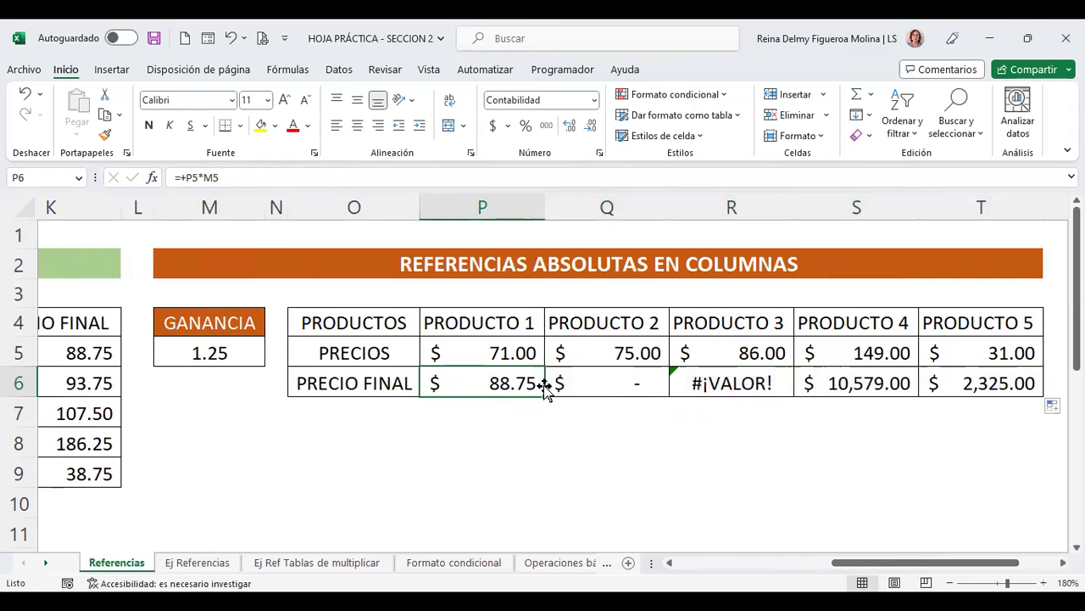
{"action": "key", "text": "F2"}
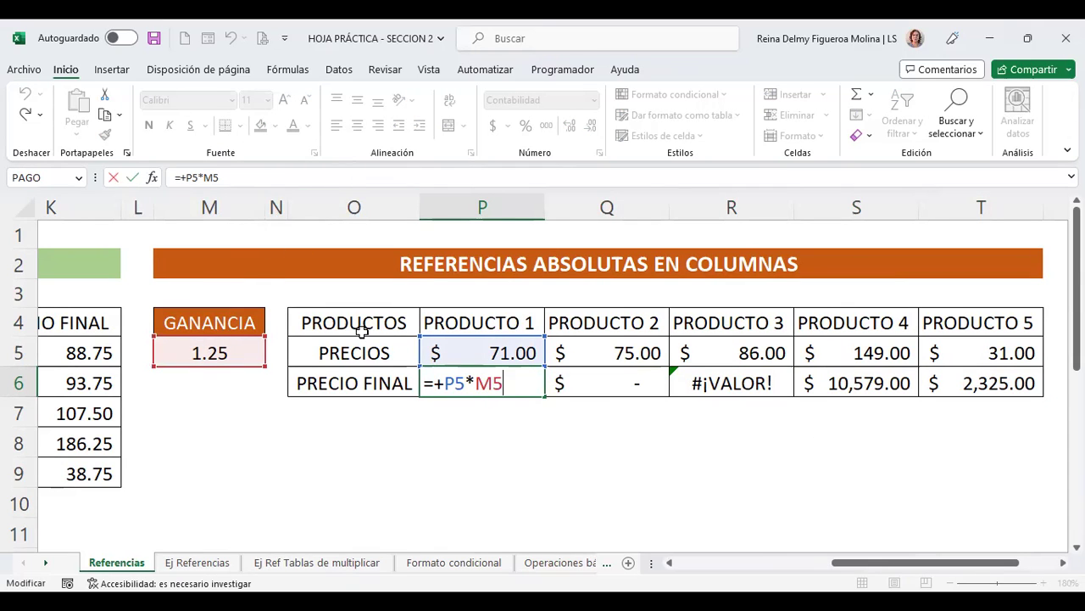
{"action": "key", "text": "Return"}
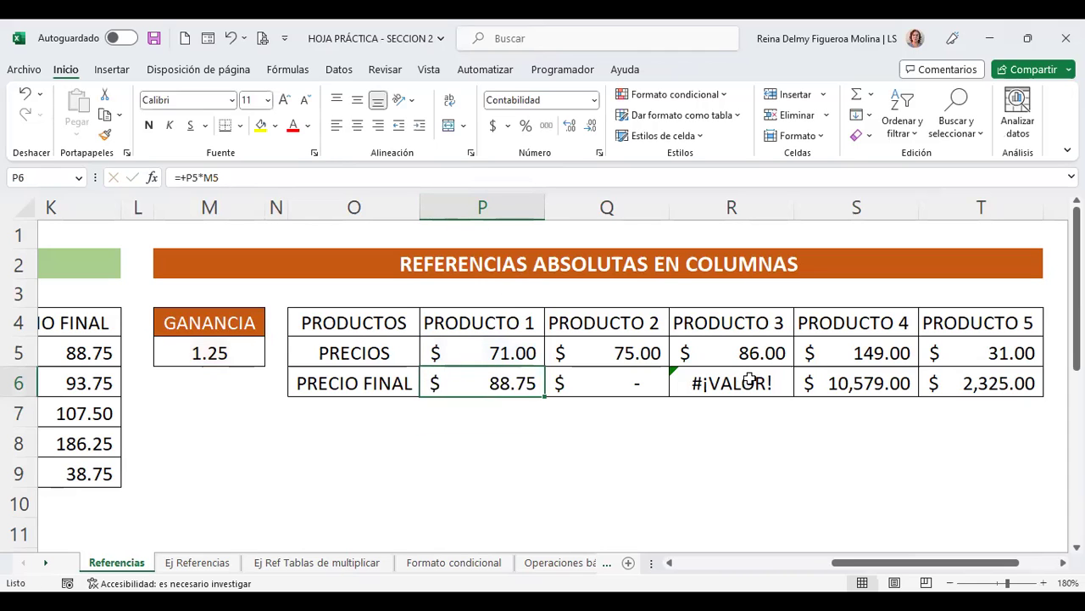
{"action": "key", "text": "Up"}
{"action": "key", "text": "Right"}
{"action": "key", "text": "F2"}
{"action": "key", "text": "Return"}
{"action": "key", "text": "Up"}
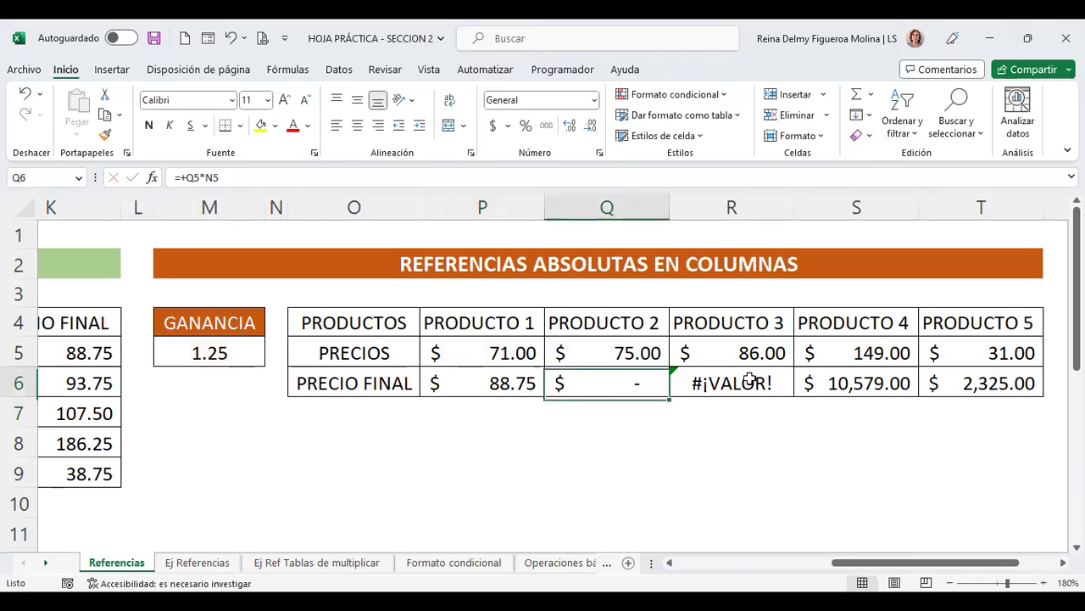
{"action": "key", "text": "Right"}
{"action": "key", "text": "F2"}
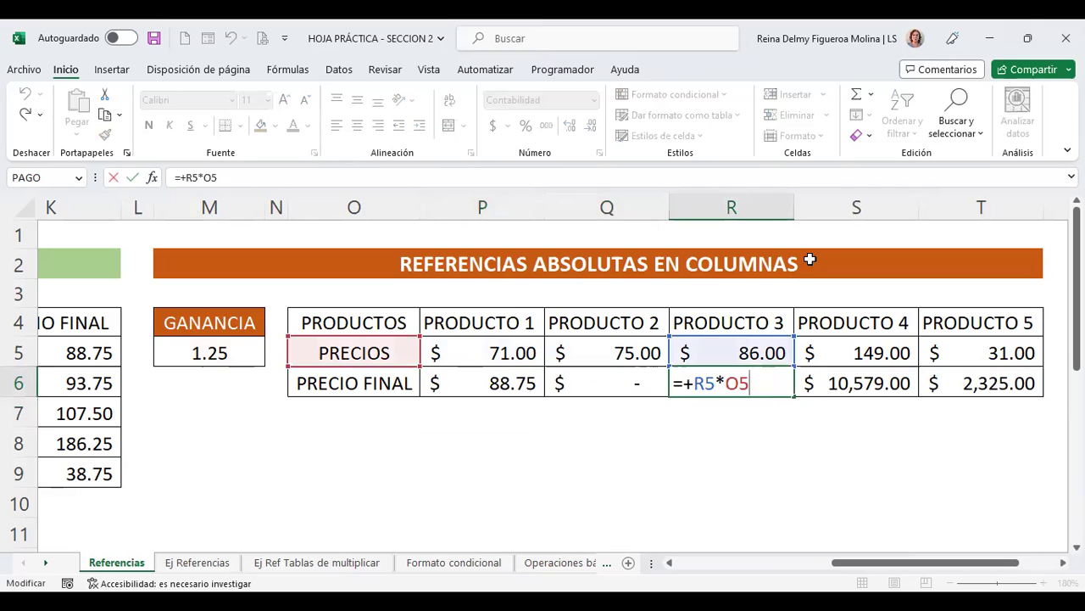
{"action": "key", "text": "Return"}
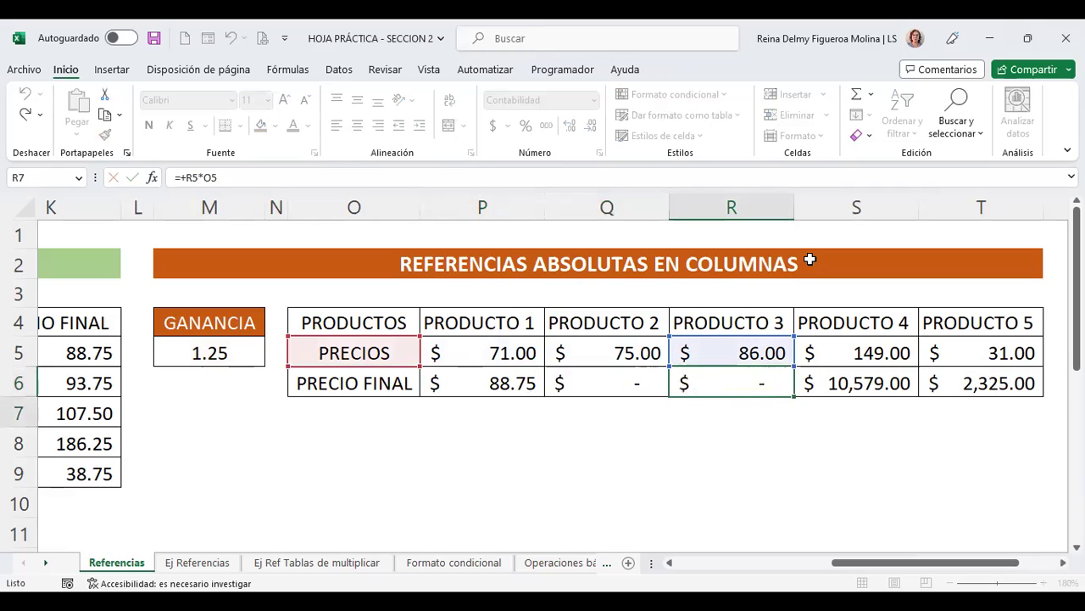
Clear the copied PRECIO FINAL formulas in Q6:T6 and return to the one kept in P6.
{"action": "key", "text": "Up"}
{"action": "key", "text": "Left"}
{"action": "key", "text": "Left"}
{"action": "key", "text": "Right"}
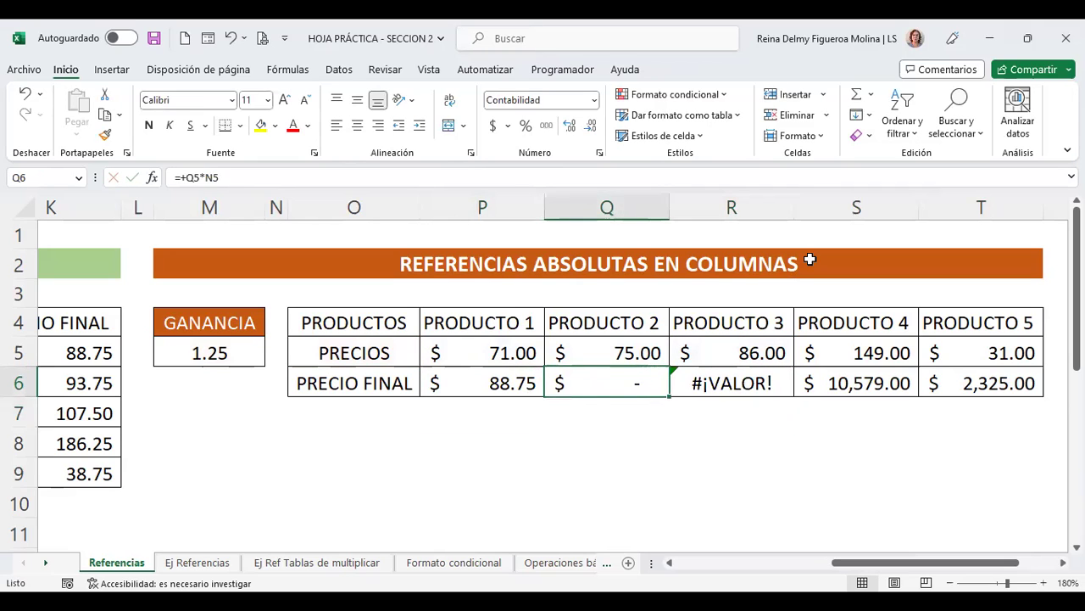
{"action": "key", "text": "shift+Right"}
{"action": "key", "text": "shift+Right"}
{"action": "key", "text": "shift+Right"}
{"action": "key", "text": "Delete"}
{"action": "key", "text": "Left"}
{"action": "key", "text": "Left"}
{"action": "key", "text": "Right"}
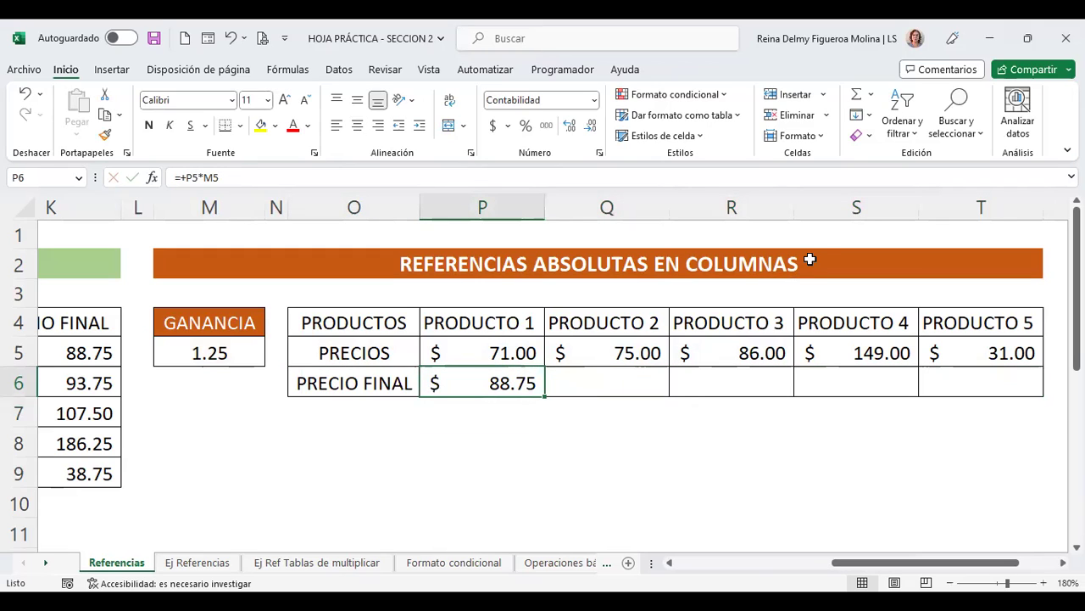
Change the formula in P6 to =+P5*$M$5, making the GANANCIA reference absolute, and fill it across through T6.
{"action": "key", "text": "F2"}
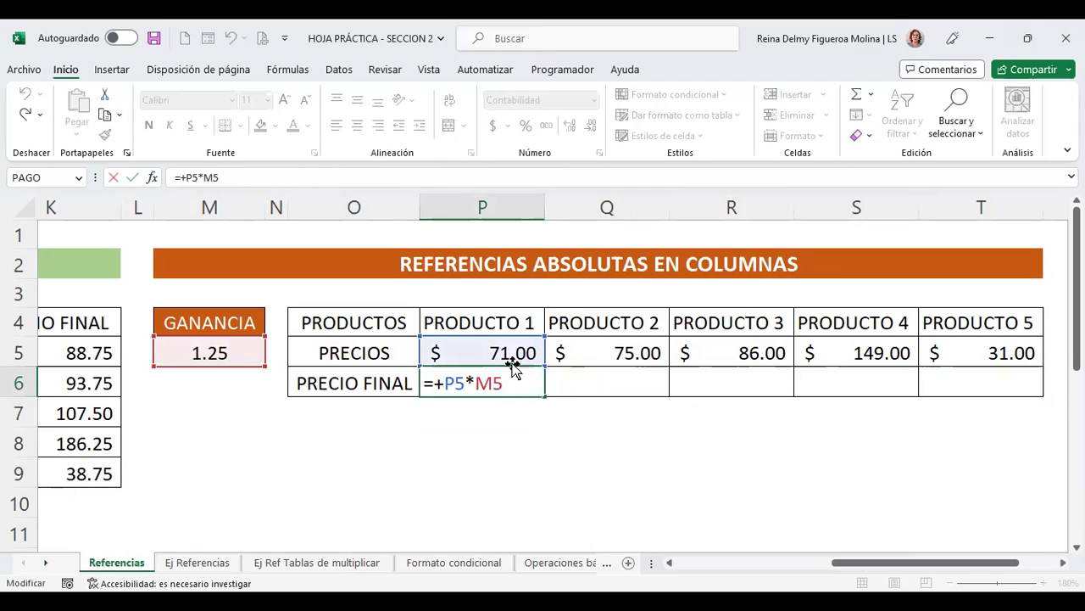
{"action": "key", "text": "Left"}
{"action": "key", "text": "F4"}
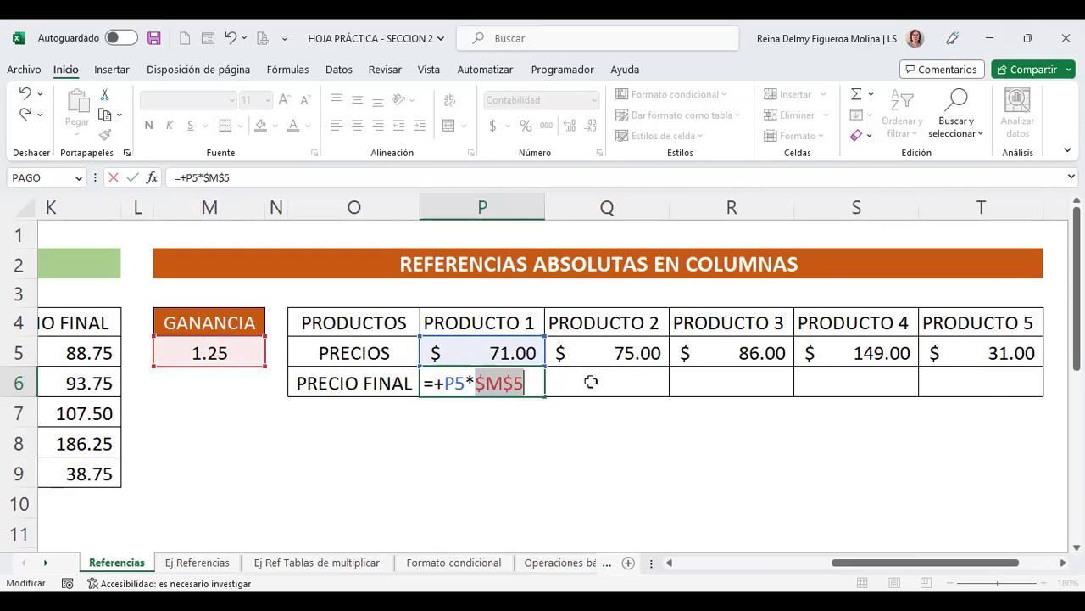
{"action": "key", "text": "Return"}
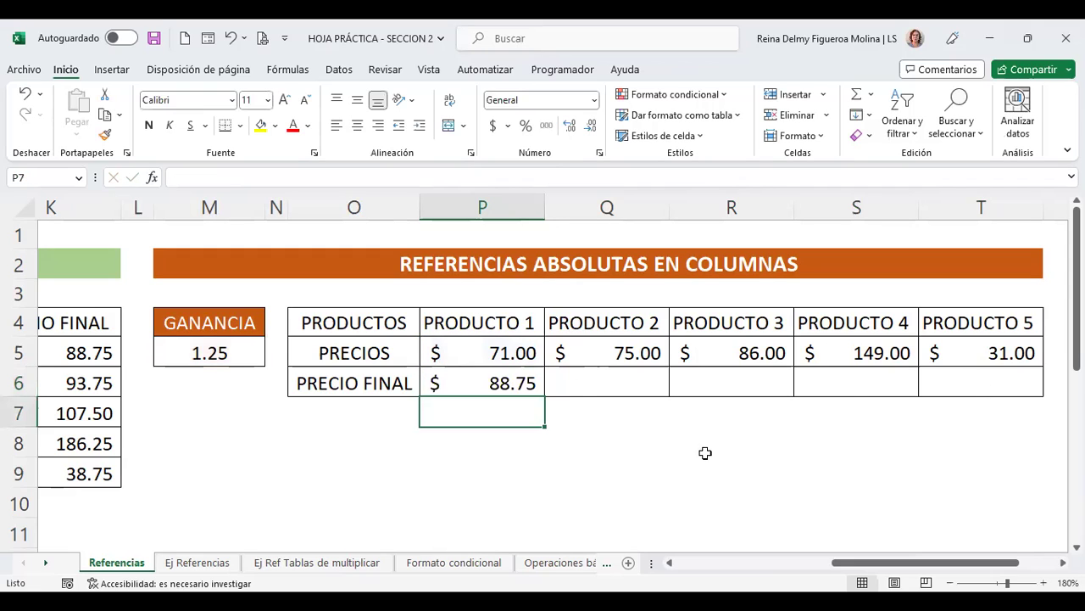
{"action": "left_click", "coordinate": [512, 381]}
{"action": "left_click_drag", "start_coordinate": [546, 396], "coordinate": [1002, 410]}
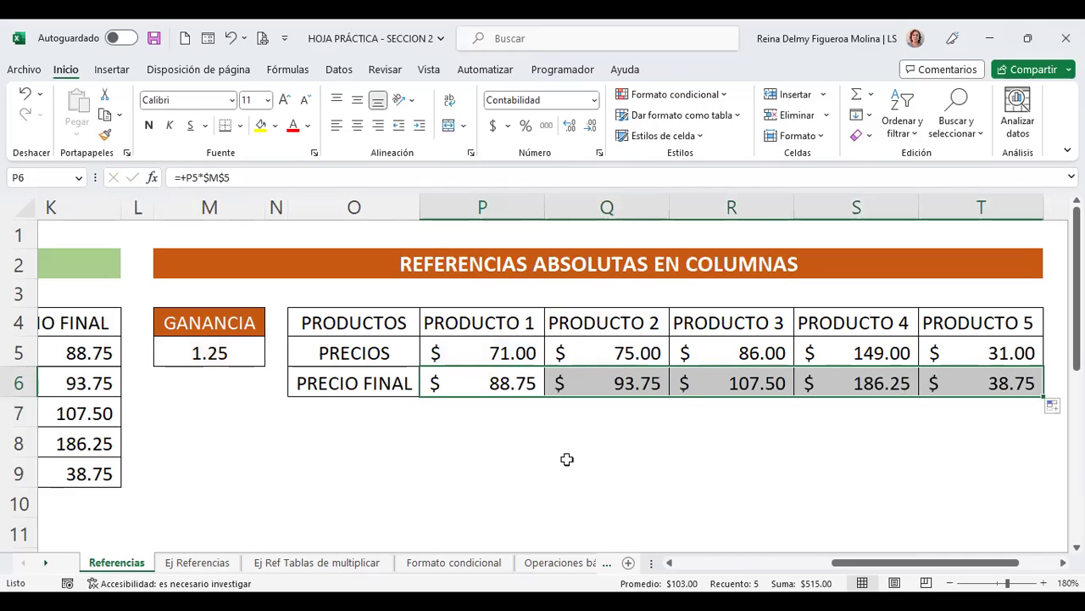
Inspect the formulas in Q6, R6 and S6 one by one, checking which cell each uses for GANANCIA.
{"action": "left_click", "coordinate": [594, 376]}
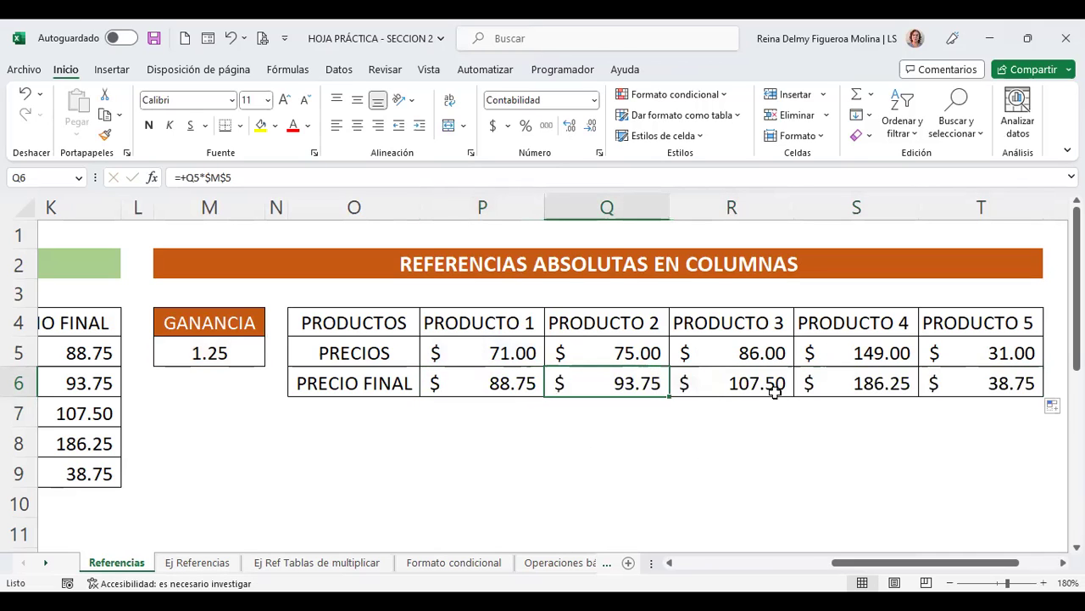
{"action": "key", "text": "F2"}
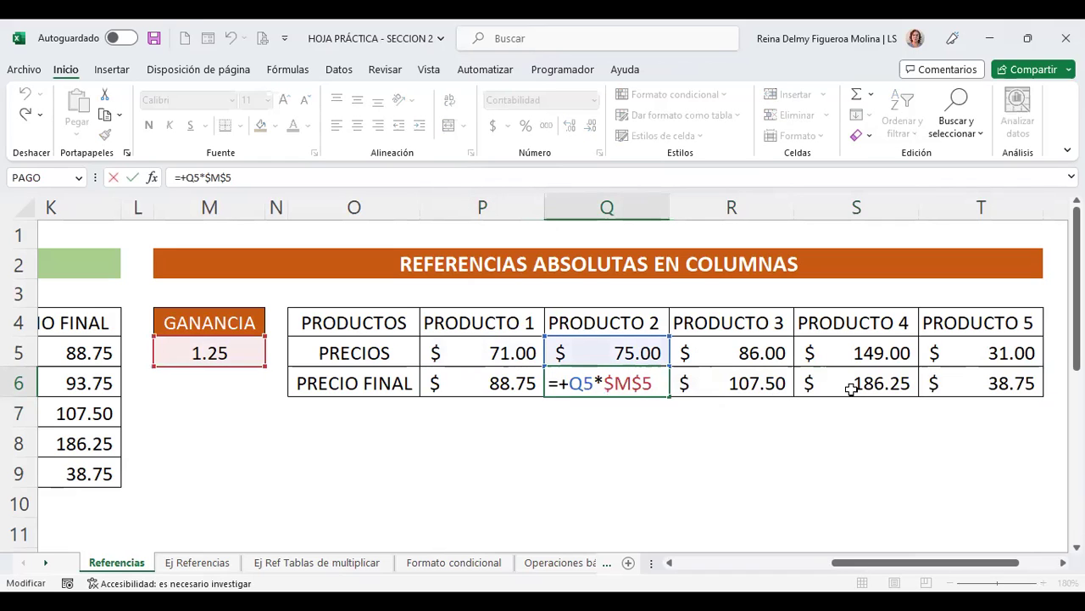
{"action": "key", "text": "Return"}
{"action": "key", "text": "Up"}
{"action": "key", "text": "Right"}
{"action": "key", "text": "F2"}
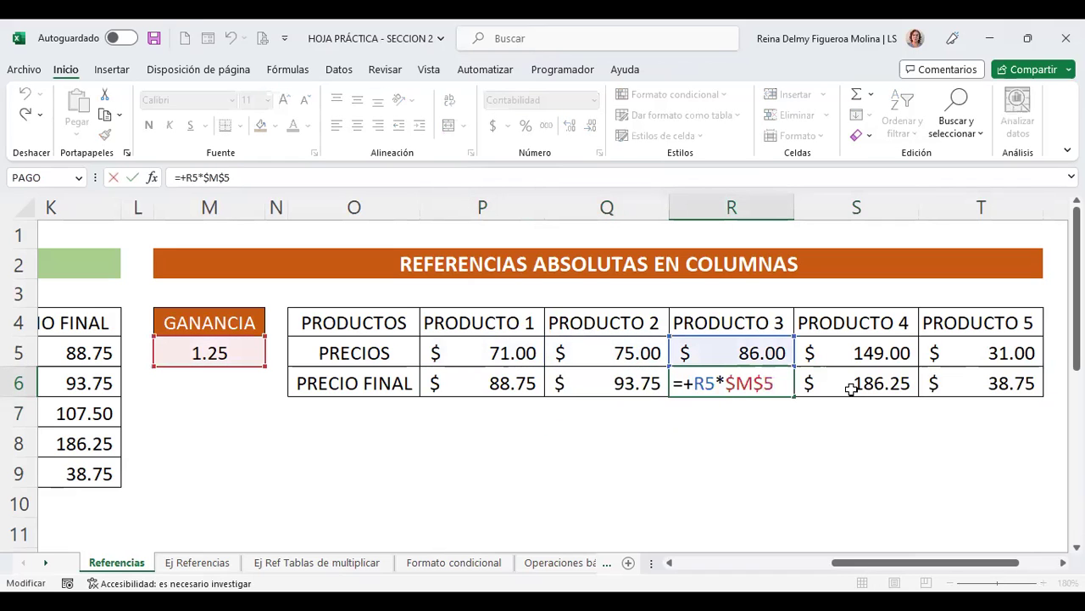
{"action": "key", "text": "Return"}
{"action": "key", "text": "Up"}
{"action": "key", "text": "Right"}
{"action": "key", "text": "F2"}
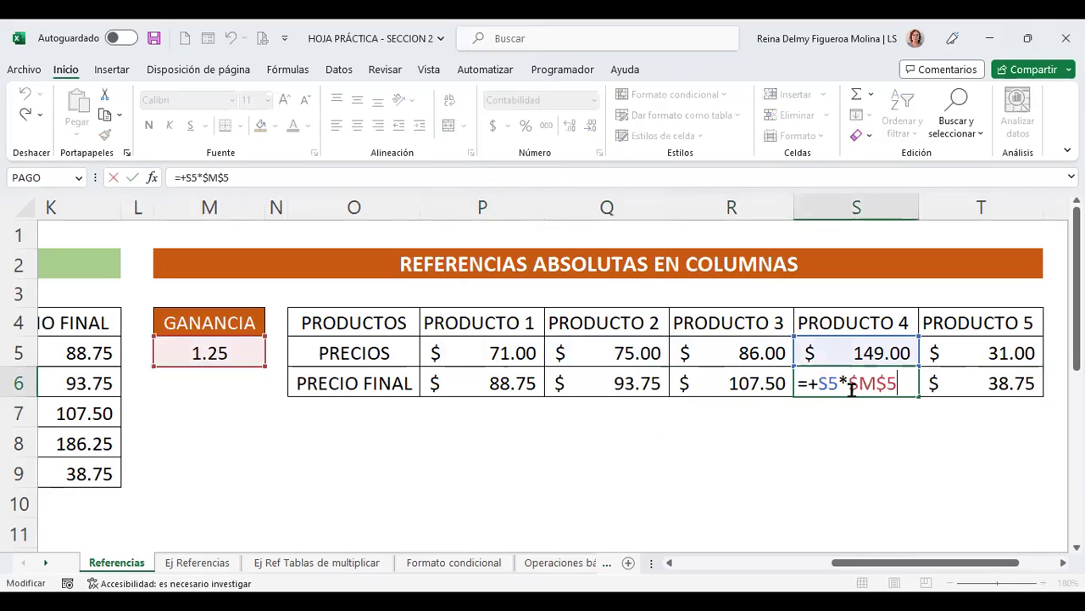
{"action": "key", "text": "Return"}
Clear the copied PRECIO FINAL formulas in Q6:T6, keeping the one in P6.
{"action": "key", "text": "Up"}
{"action": "key", "text": "Left"}
{"action": "key", "text": "Left"}
{"action": "key", "text": "Left"}
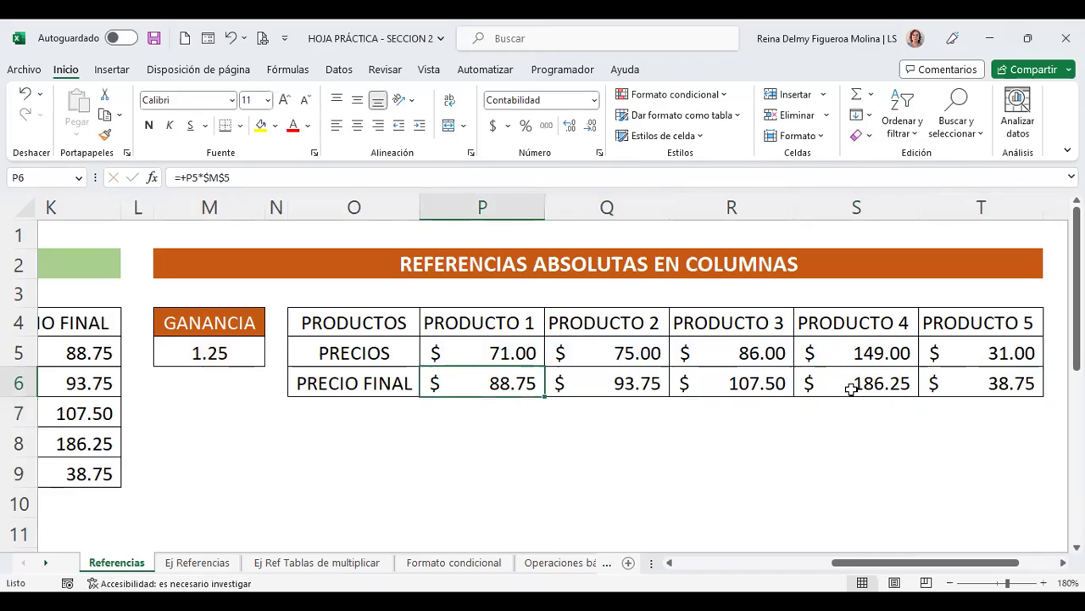
{"action": "key", "text": "Right"}
{"action": "key", "text": "shift+Right"}
{"action": "key", "text": "shift+Right"}
{"action": "key", "text": "shift+Right"}
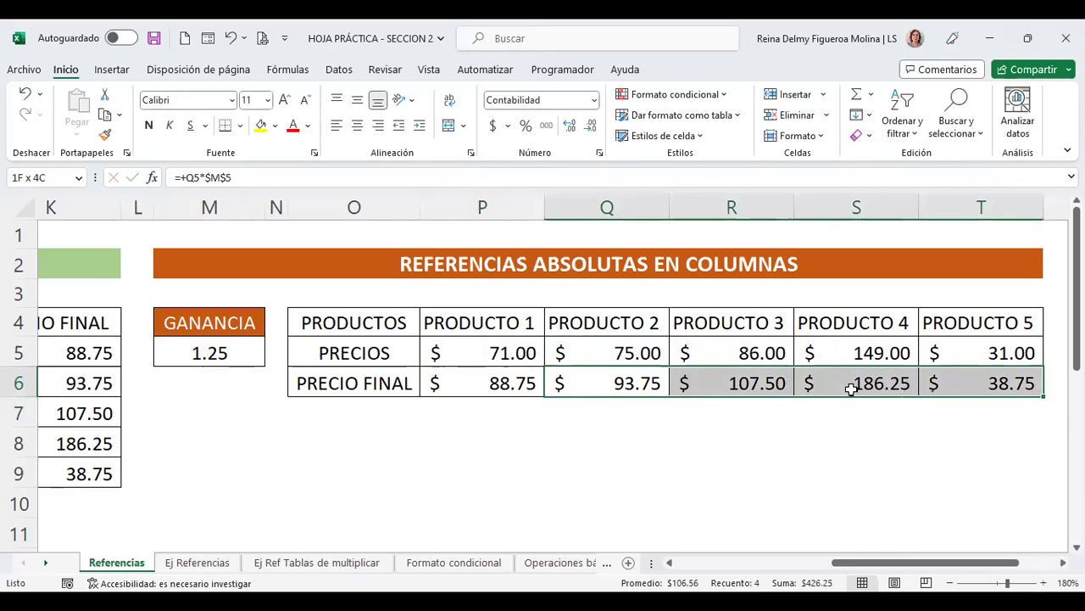
{"action": "key", "text": "Delete"}
Change the formula in P6 to =+P5*M$5, fixing only the row of GANANCIA, and check its reference against column M.
{"action": "key", "text": "Left"}
{"action": "key", "text": "F2"}
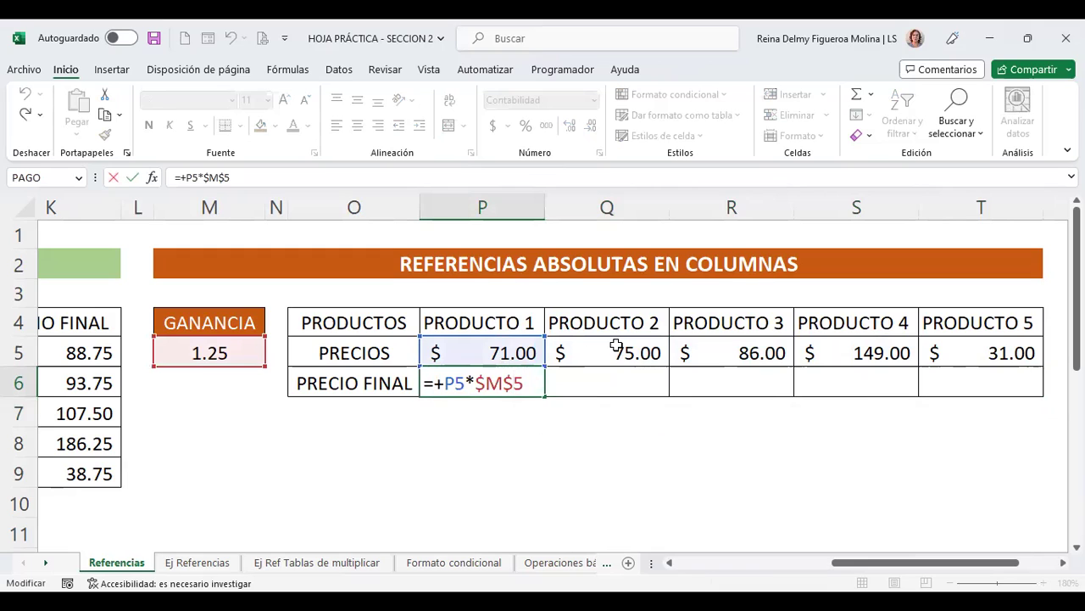
{"action": "key", "text": "F4"}
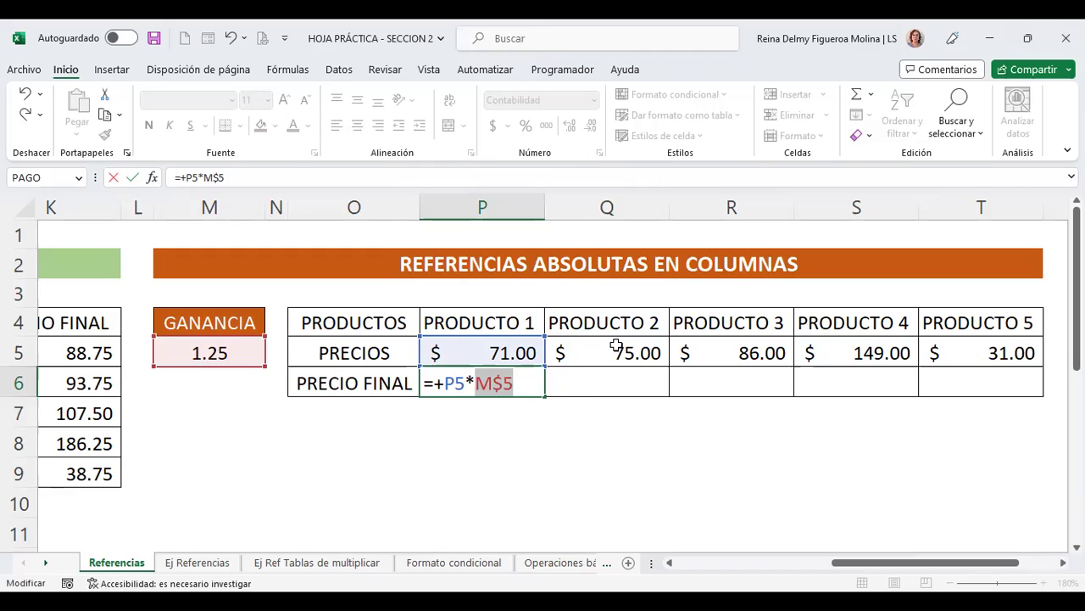
{"action": "key", "text": "Return"}
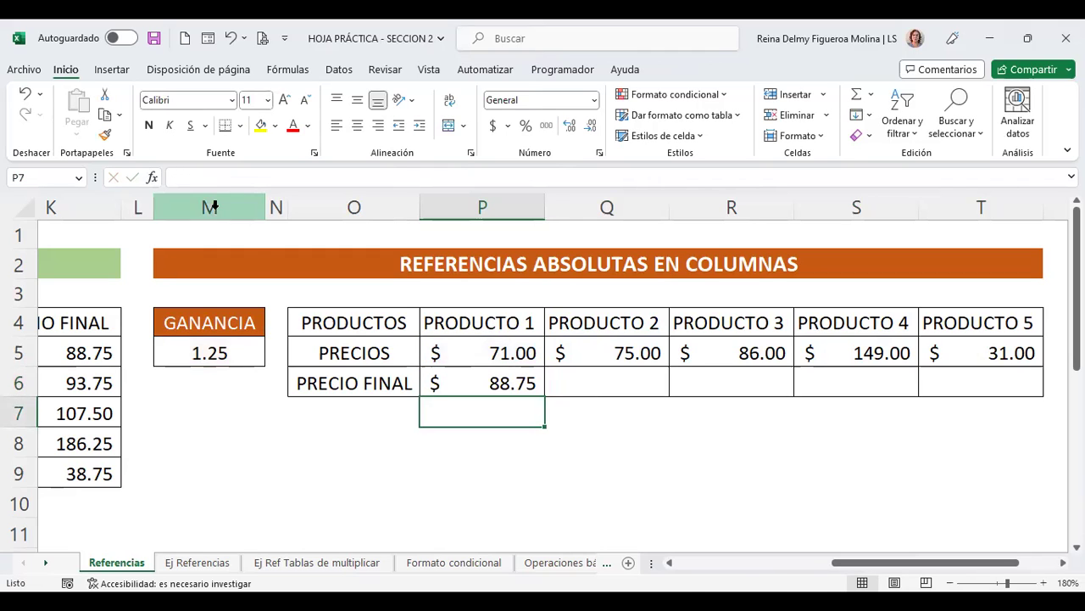
{"action": "left_click", "coordinate": [214, 207]}
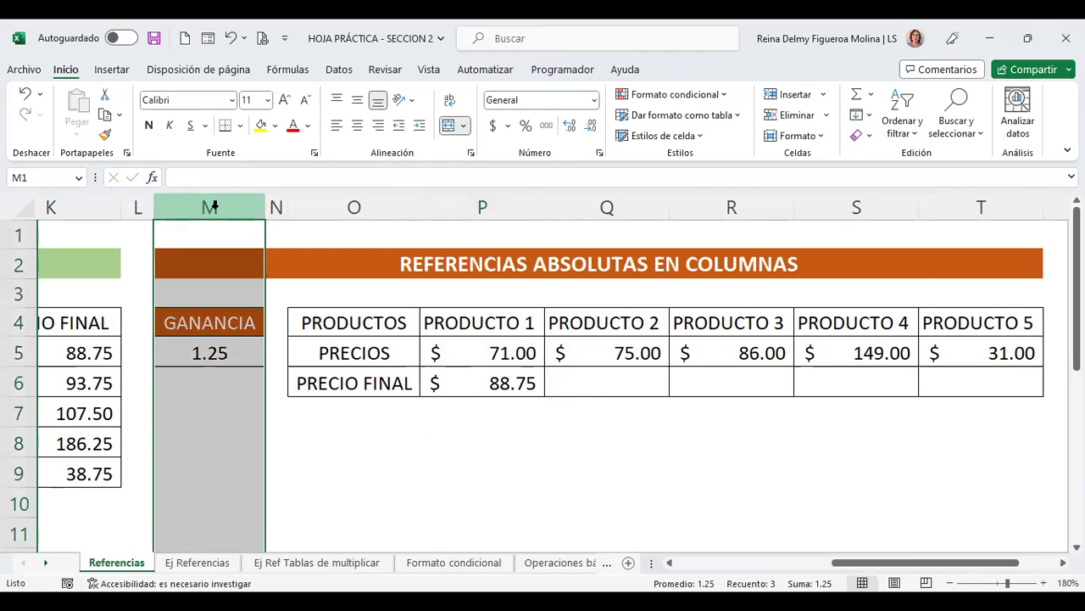
{"action": "left_click", "coordinate": [482, 380]}
{"action": "key", "text": "F2"}
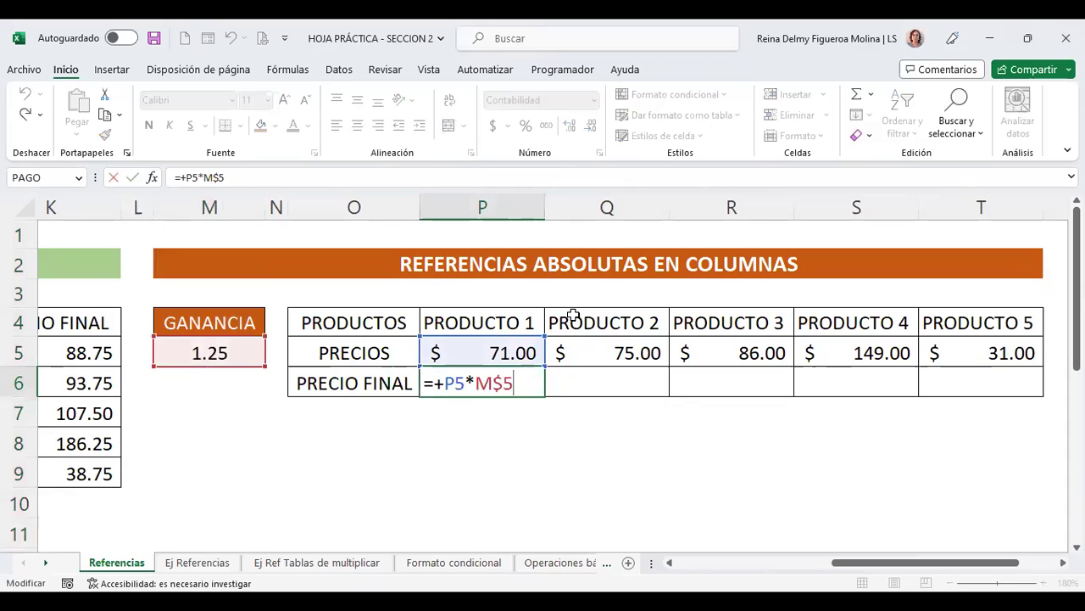
{"action": "left_click", "coordinate": [555, 446]}
{"action": "left_click", "coordinate": [506, 374]}
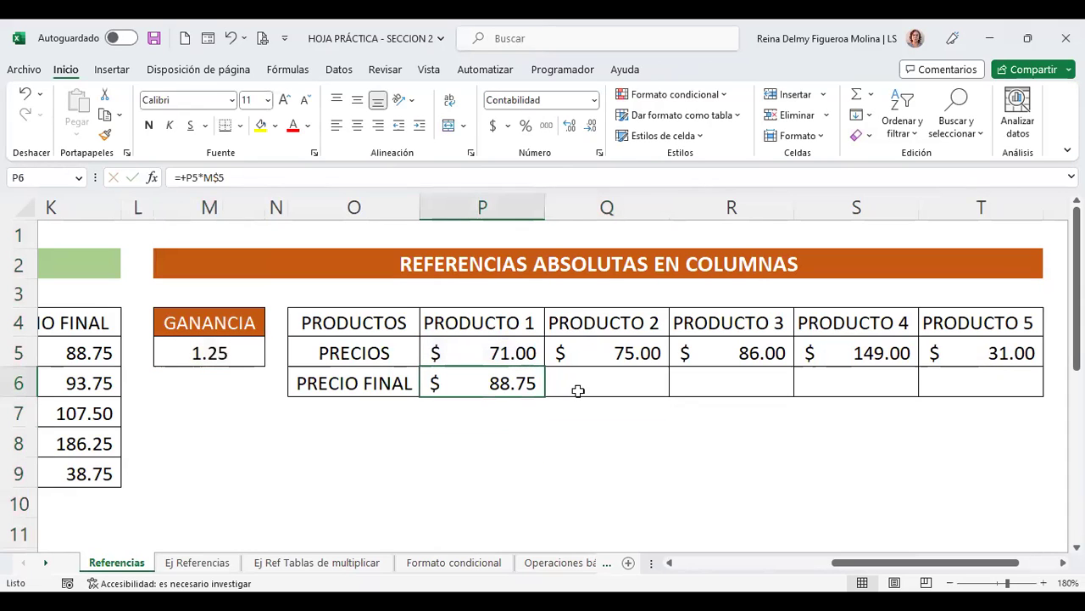
Try filling the row-fixed formula from P6 across the PRECIO FINAL row through T6, and undo the fill.
{"action": "left_click", "coordinate": [657, 454]}
{"action": "left_click", "coordinate": [496, 381]}
{"action": "left_click_drag", "start_coordinate": [545, 395], "coordinate": [1010, 387]}
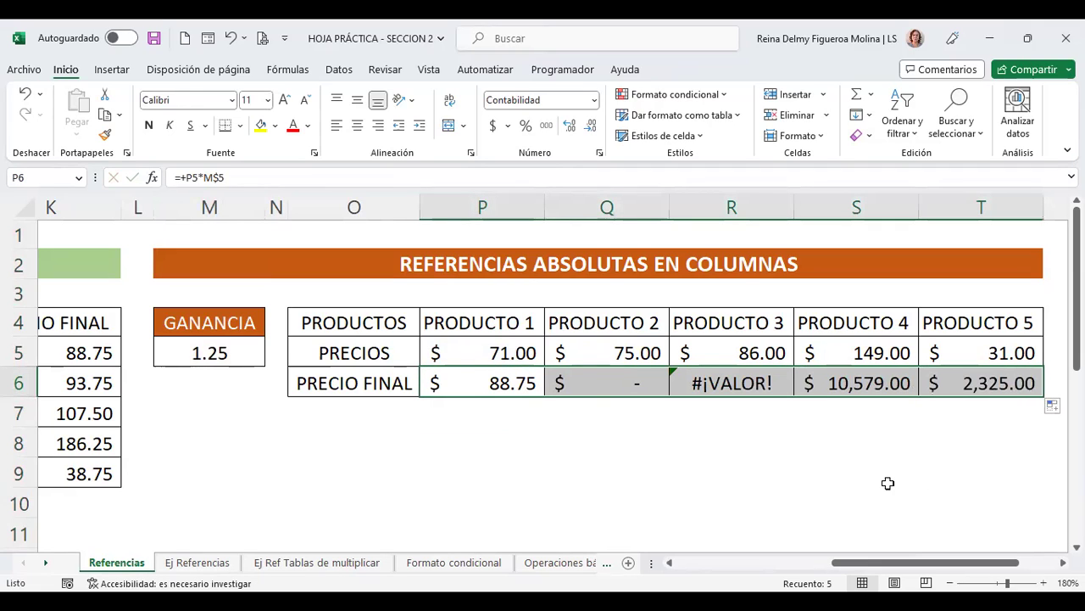
{"action": "key", "text": "ctrl+z"}
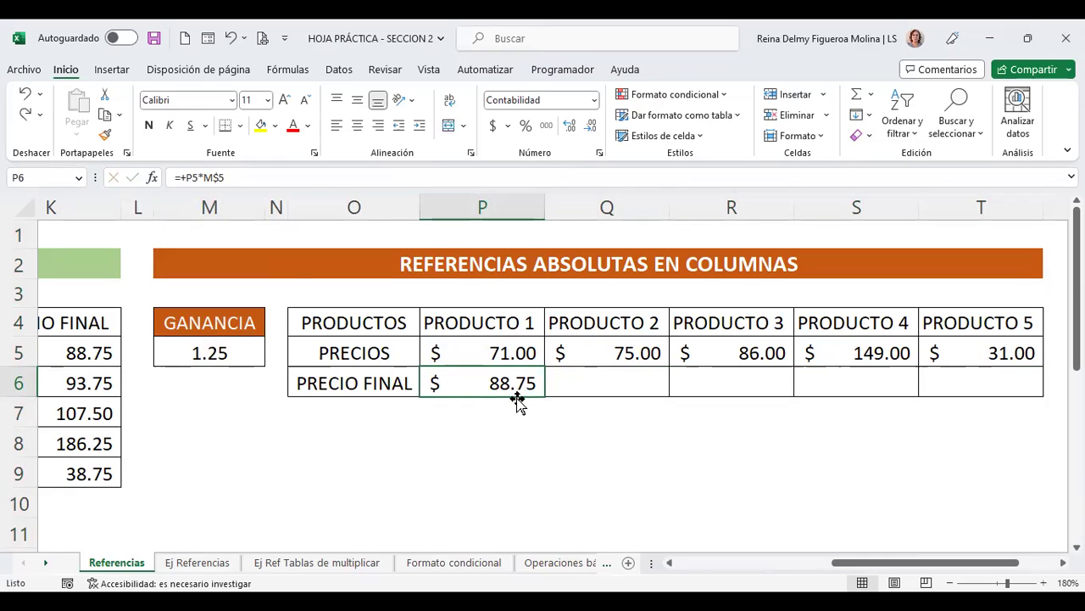
Change the formula in P6 to =+P5*$M5, fixing only the column of GANANCIA, and fill it across through T6.
{"action": "left_click", "coordinate": [219, 206]}
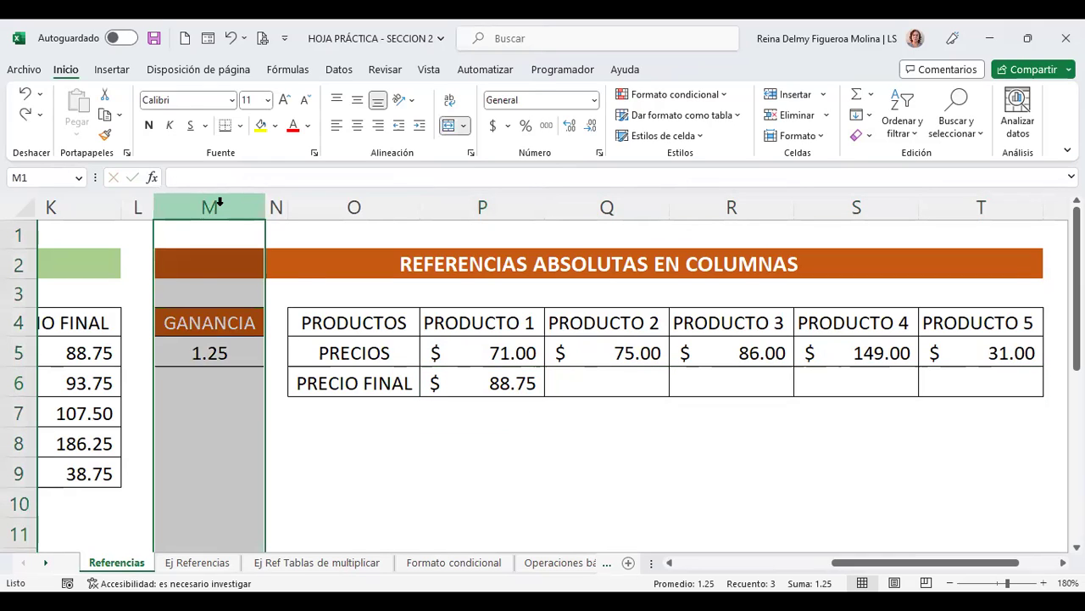
{"action": "left_click", "coordinate": [208, 352]}
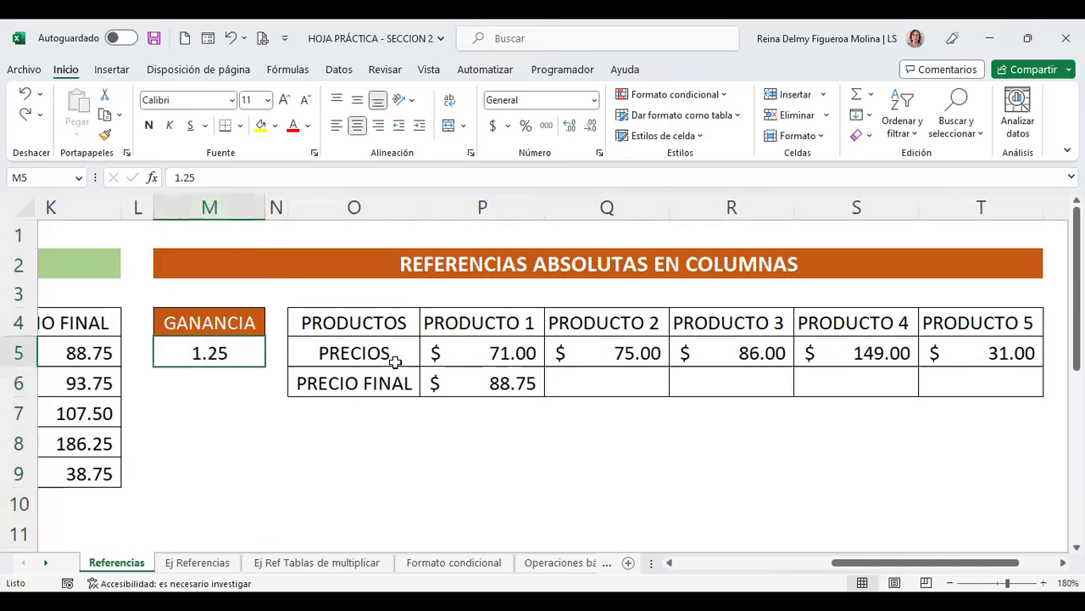
{"action": "left_click", "coordinate": [520, 374]}
{"action": "key", "text": "F2"}
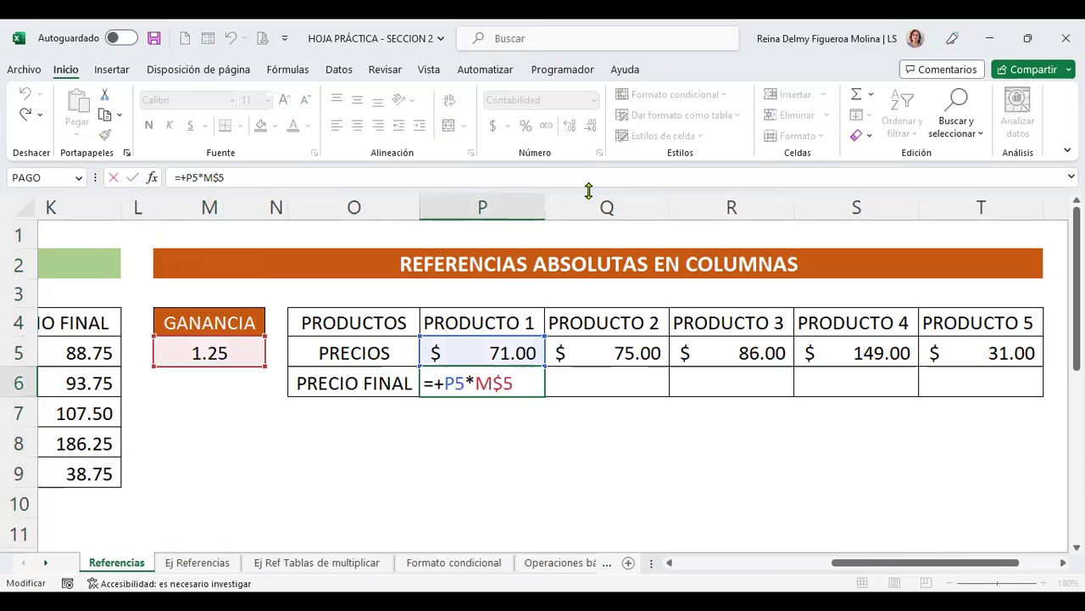
{"action": "left_click", "coordinate": [501, 383]}
{"action": "key", "text": "F4"}
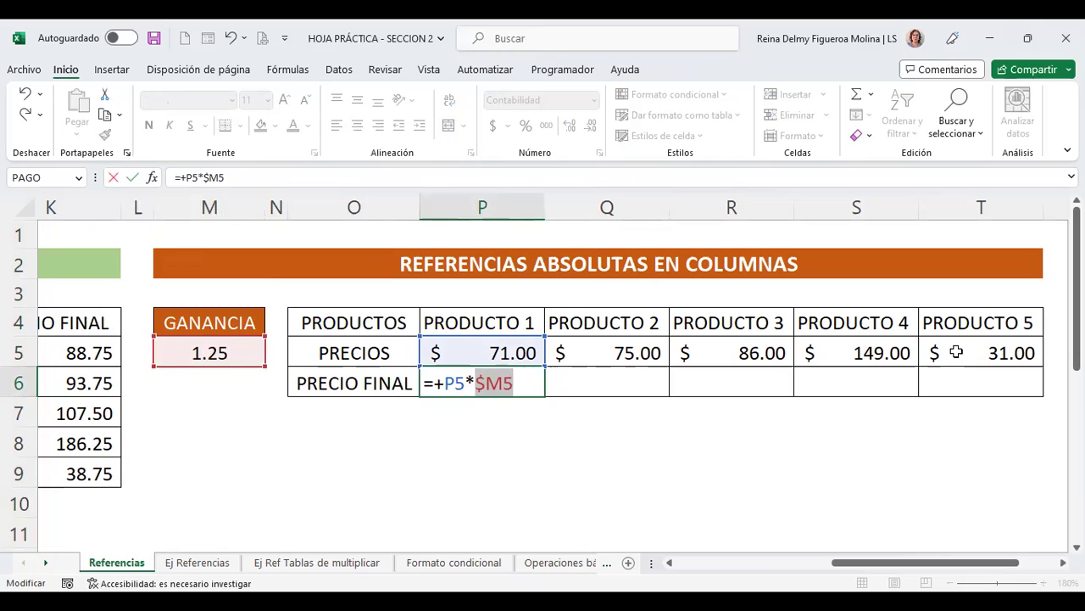
{"action": "key", "text": "Return"}
{"action": "left_click", "coordinate": [497, 380]}
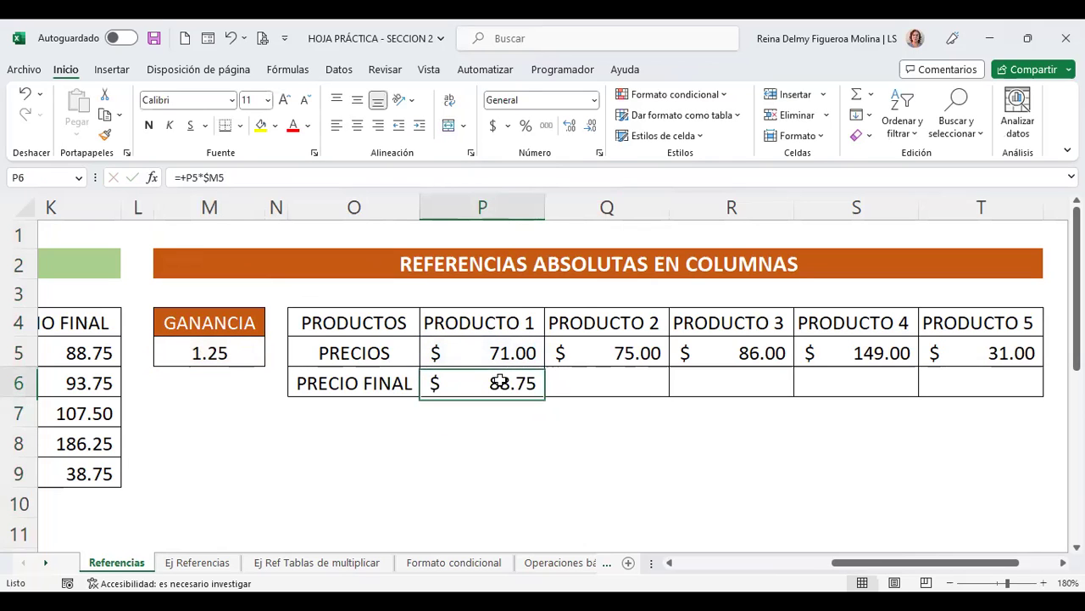
{"action": "left_click_drag", "start_coordinate": [547, 401], "coordinate": [1040, 410]}
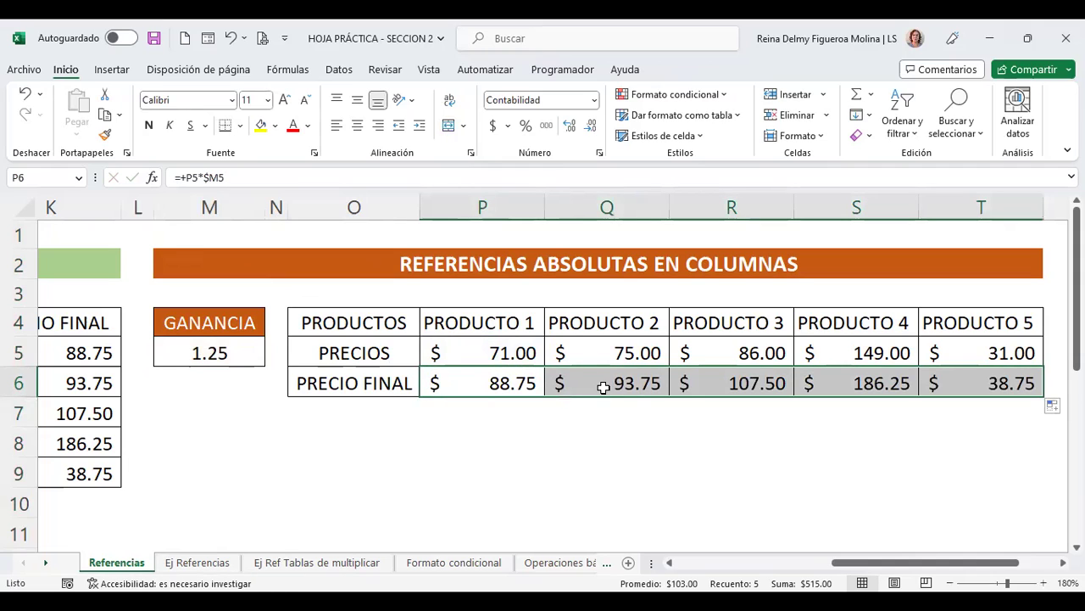
Inspect the column-fixed formulas in P6 through T6 one by one, checking which price and GANANCIA cells each uses.
{"action": "left_click", "coordinate": [504, 381]}
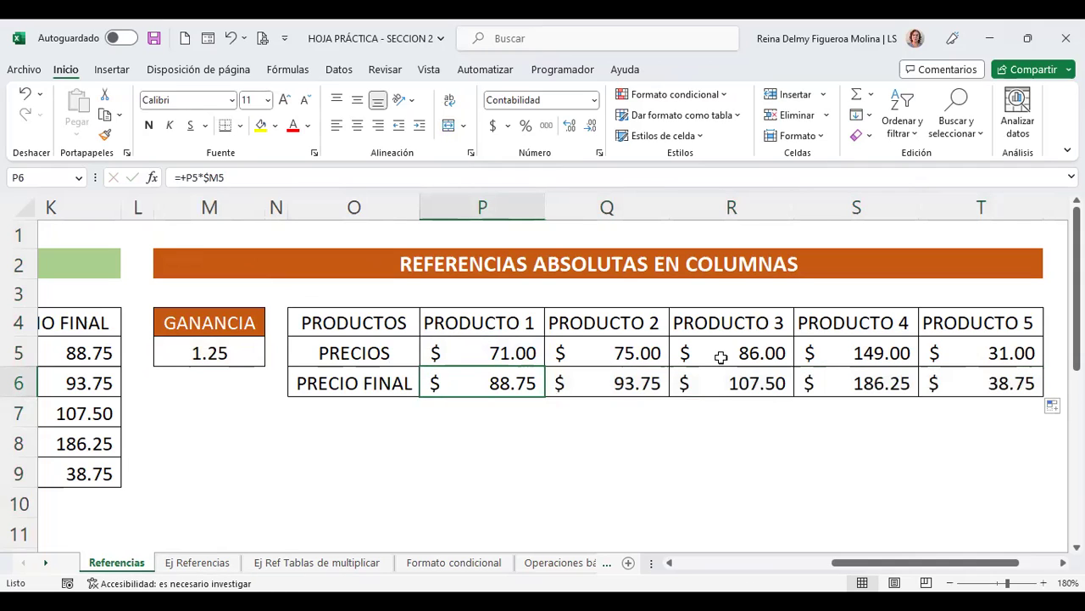
{"action": "key", "text": "F2"}
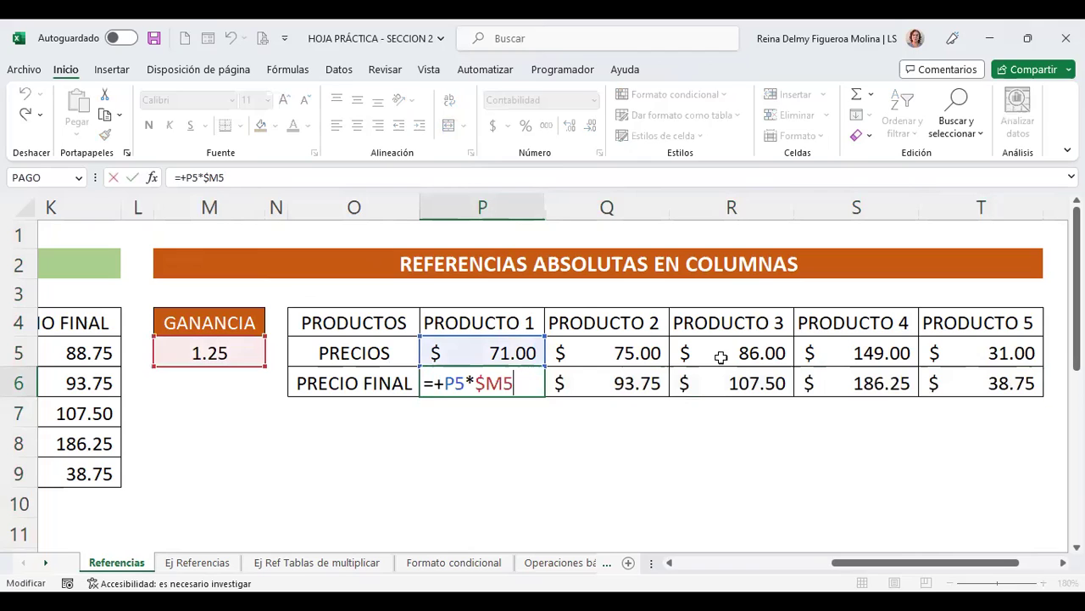
{"action": "key", "text": "Return"}
{"action": "key", "text": "Up"}
{"action": "key", "text": "Right"}
{"action": "key", "text": "F2"}
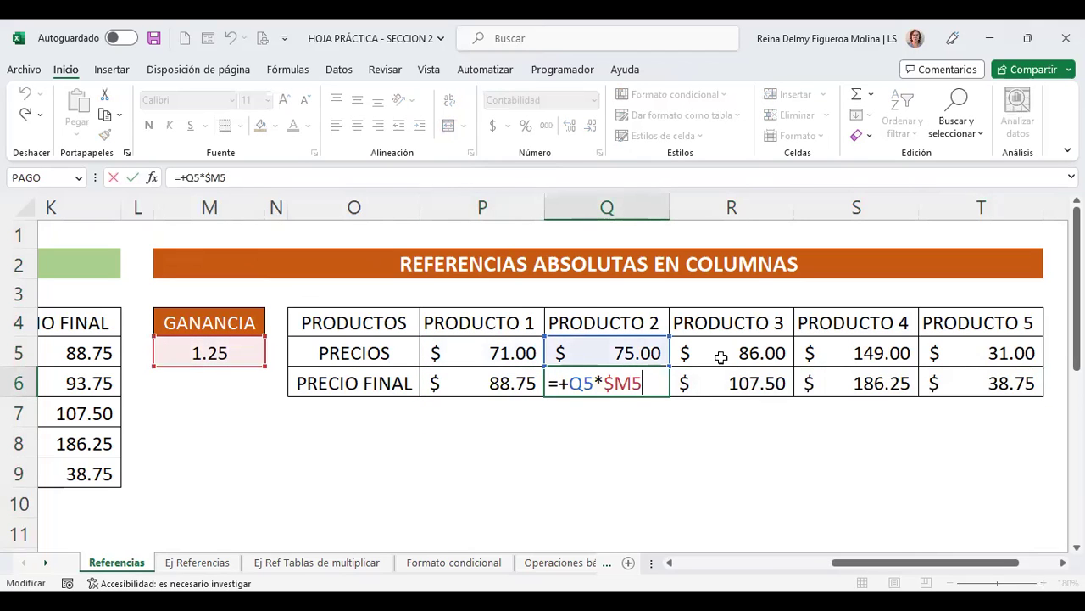
{"action": "key", "text": "Return"}
{"action": "key", "text": "Up"}
{"action": "key", "text": "Right"}
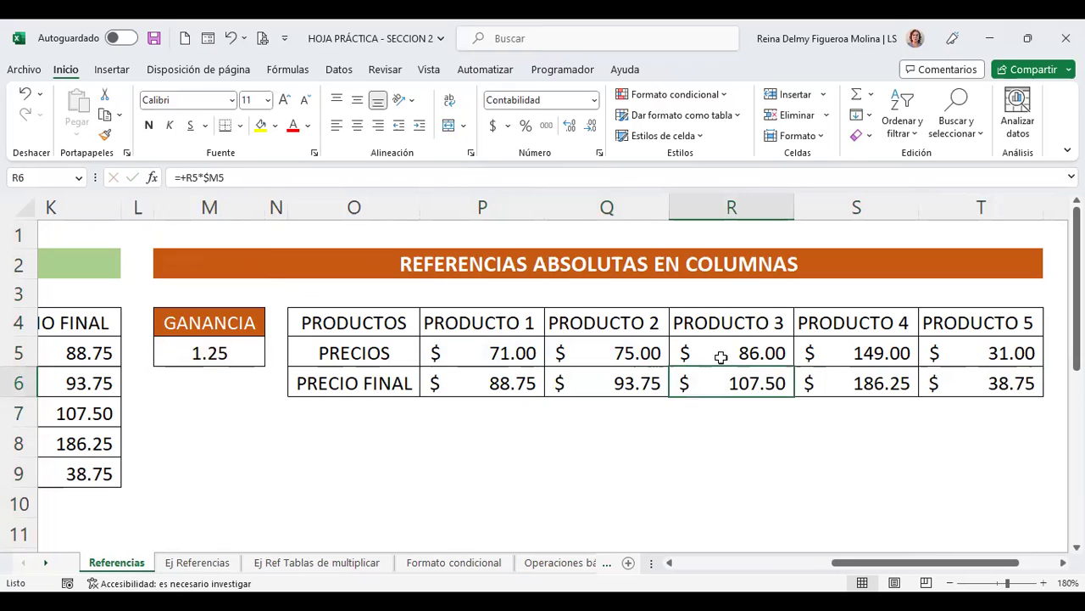
{"action": "key", "text": "F2"}
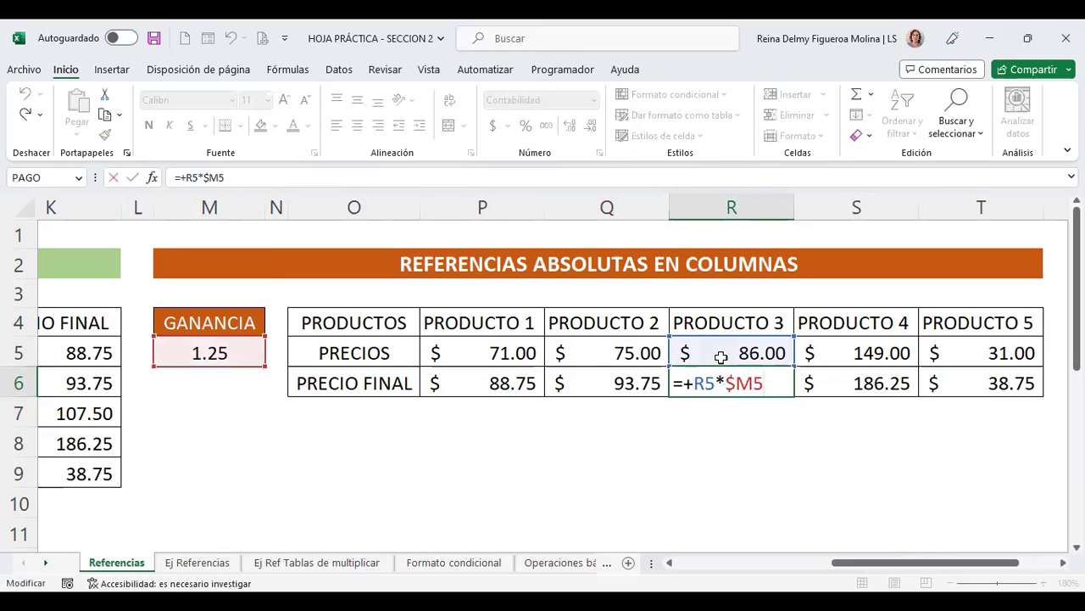
{"action": "key", "text": "Return"}
{"action": "key", "text": "Up"}
{"action": "key", "text": "Right"}
{"action": "key", "text": "F2"}
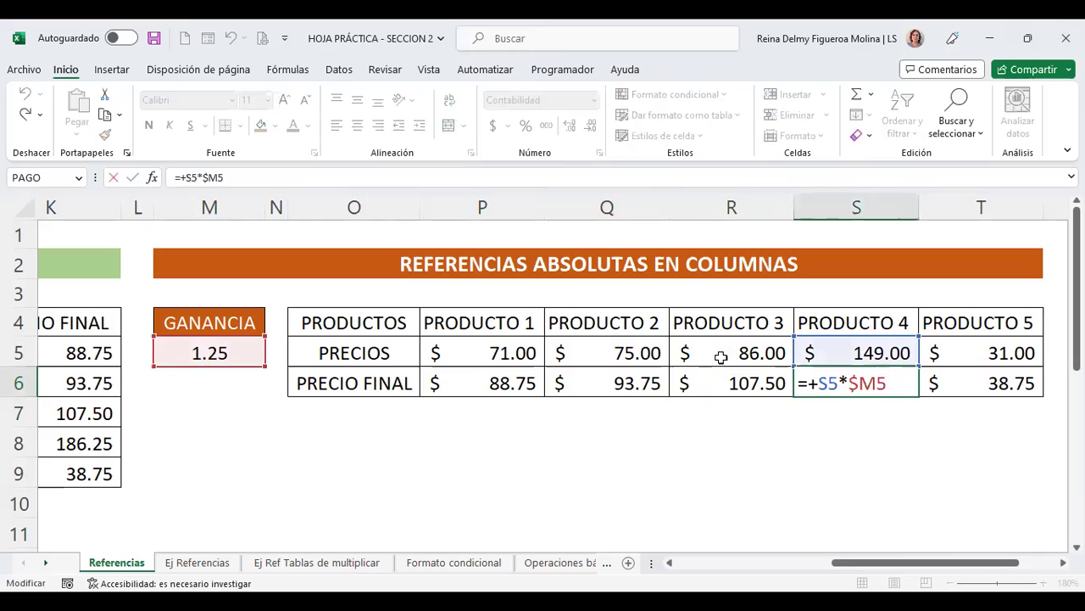
{"action": "key", "text": "Return"}
{"action": "key", "text": "Up"}
{"action": "key", "text": "Right"}
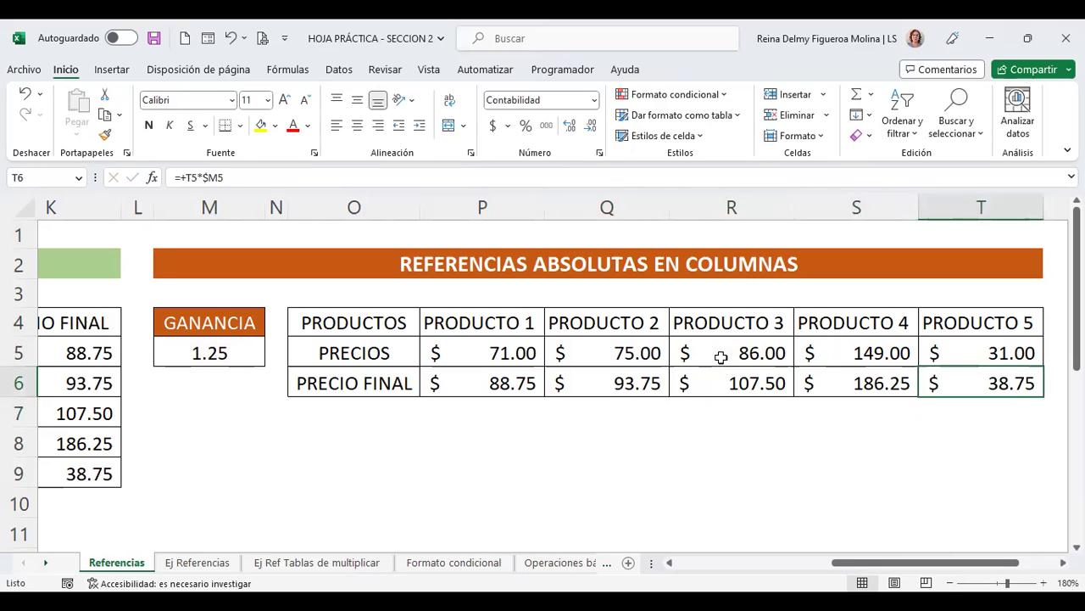
{"action": "key", "text": "F2"}
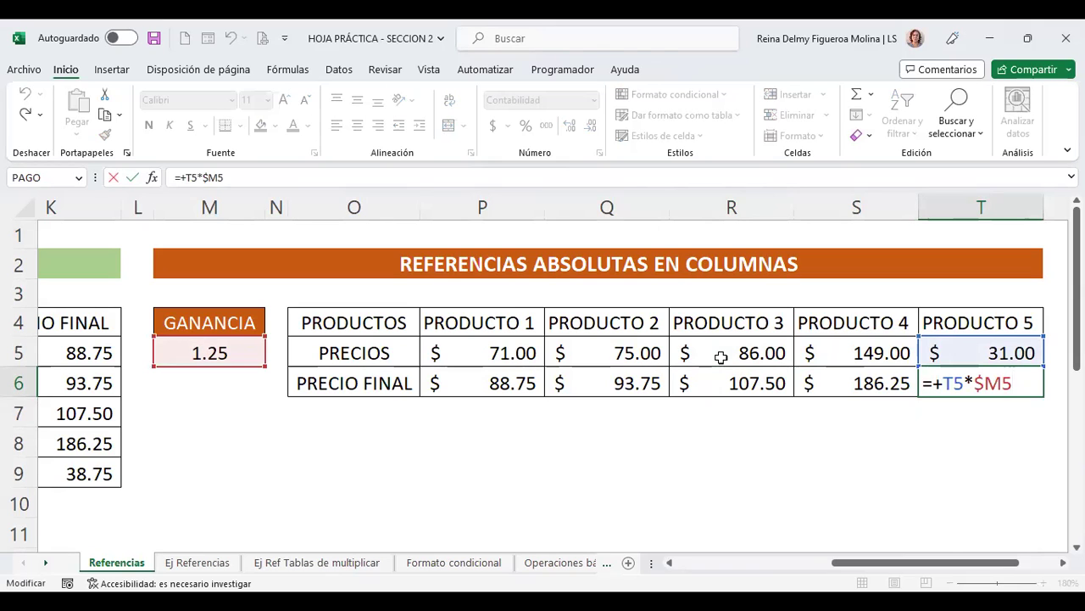
{"action": "key", "text": "Return"}
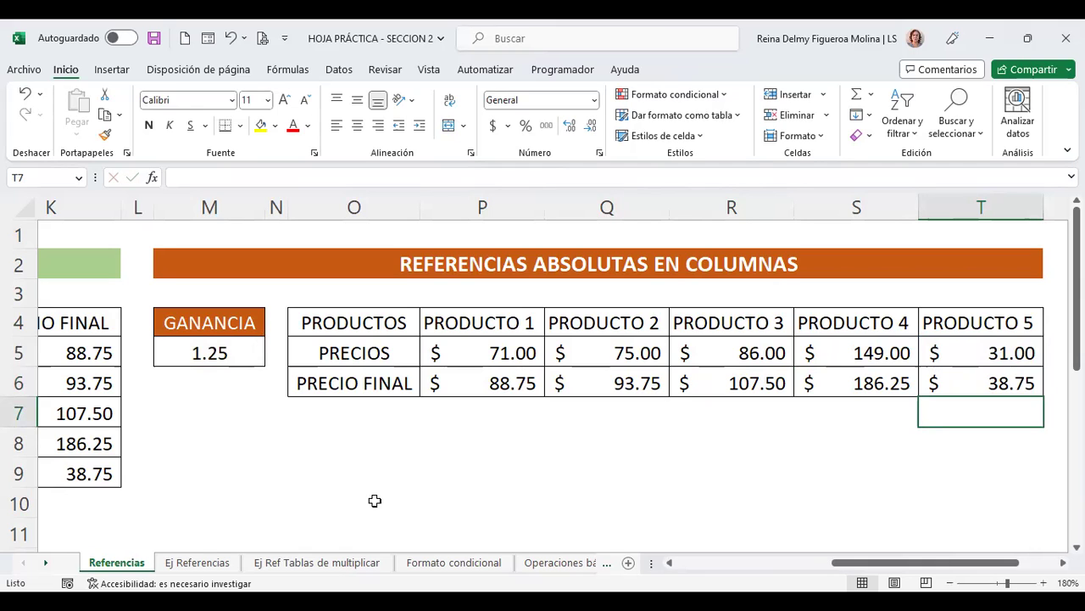
Open the Ej Referencias sheet and review the PLANILLA's Sueldo base column, the ISSS rate and its column header, ending on D5.
{"action": "left_click", "coordinate": [192, 563]}
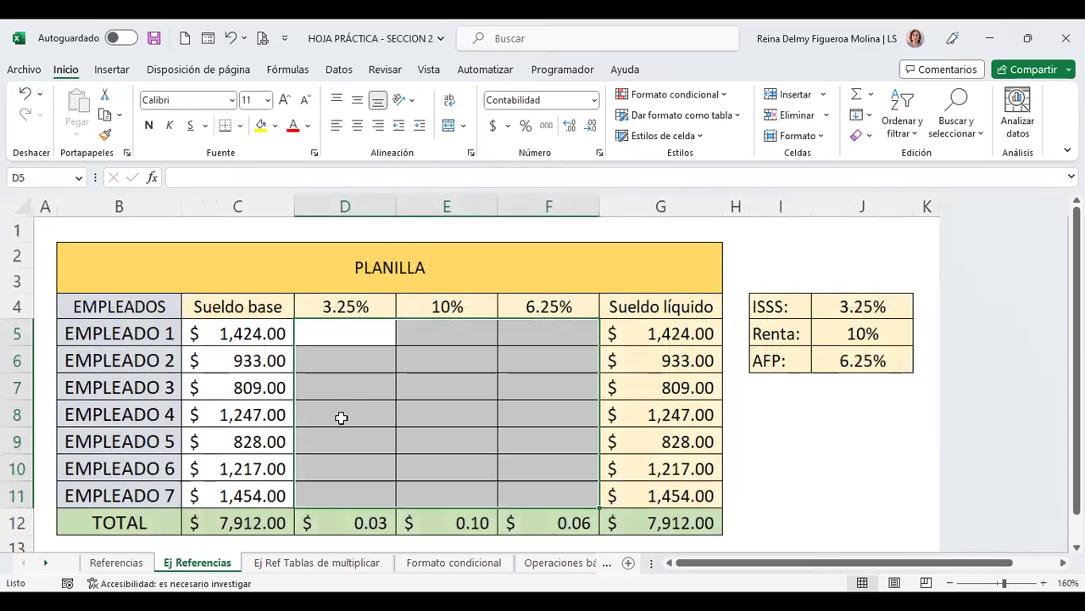
{"action": "left_click", "coordinate": [331, 327]}
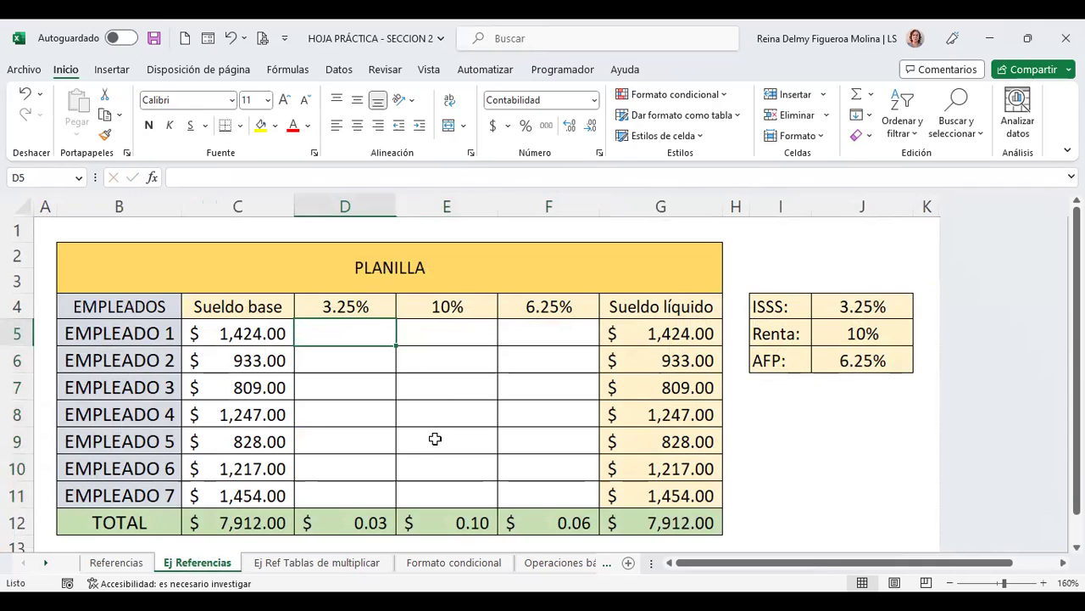
{"action": "left_click_drag", "start_coordinate": [243, 331], "coordinate": [243, 492]}
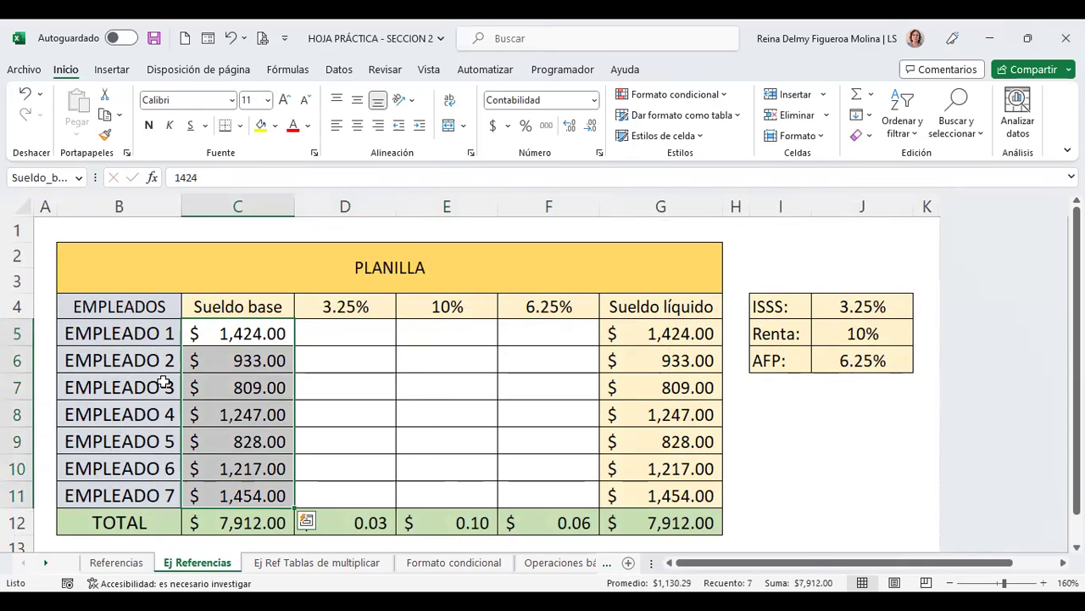
{"action": "left_click", "coordinate": [368, 328]}
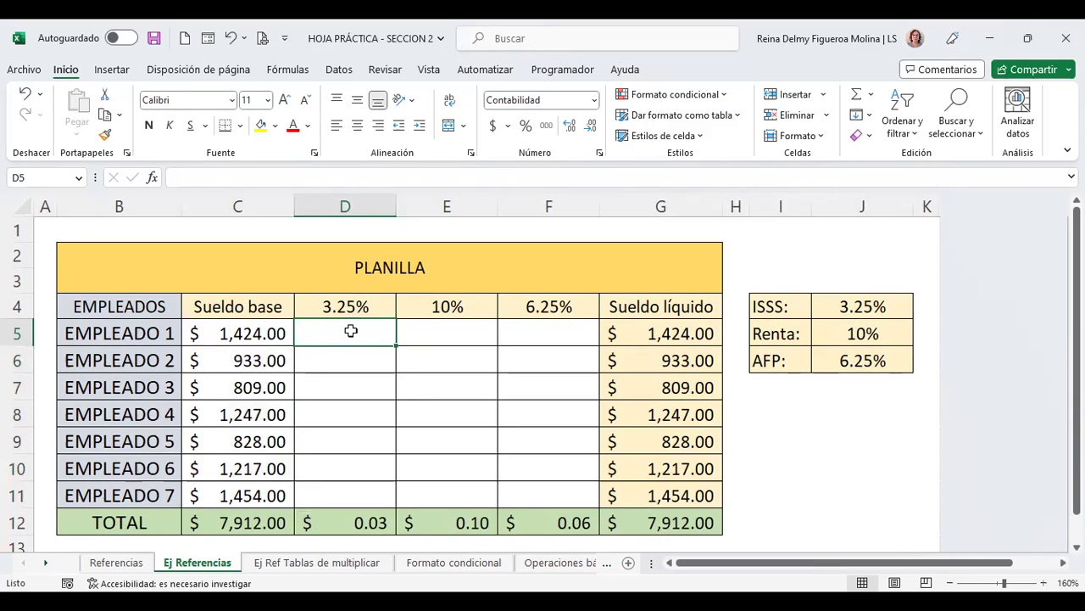
{"action": "left_click", "coordinate": [862, 307]}
{"action": "left_click", "coordinate": [346, 307]}
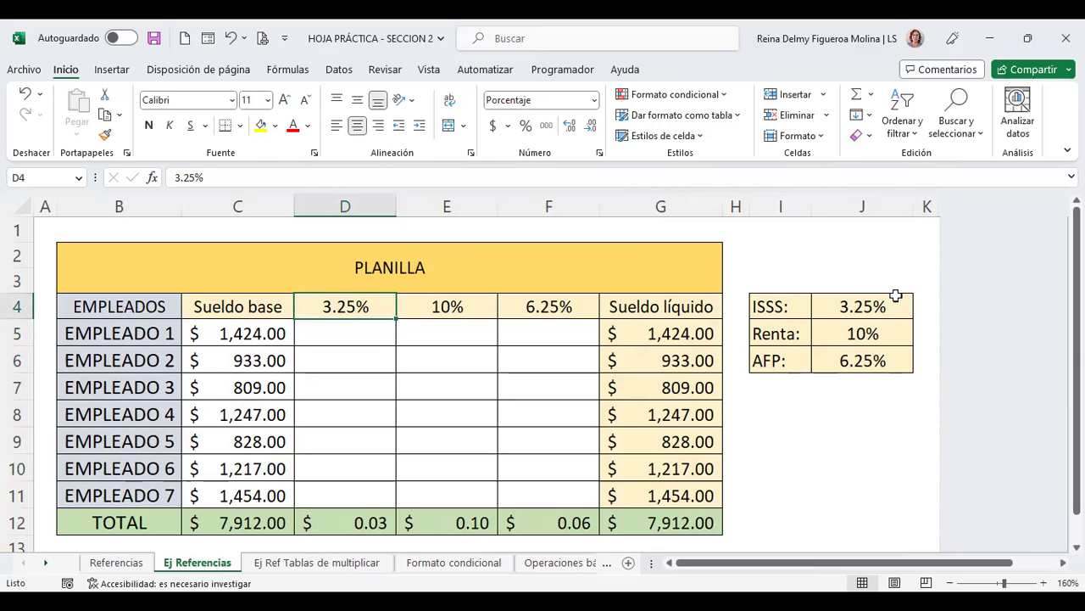
{"action": "left_click", "coordinate": [357, 333]}
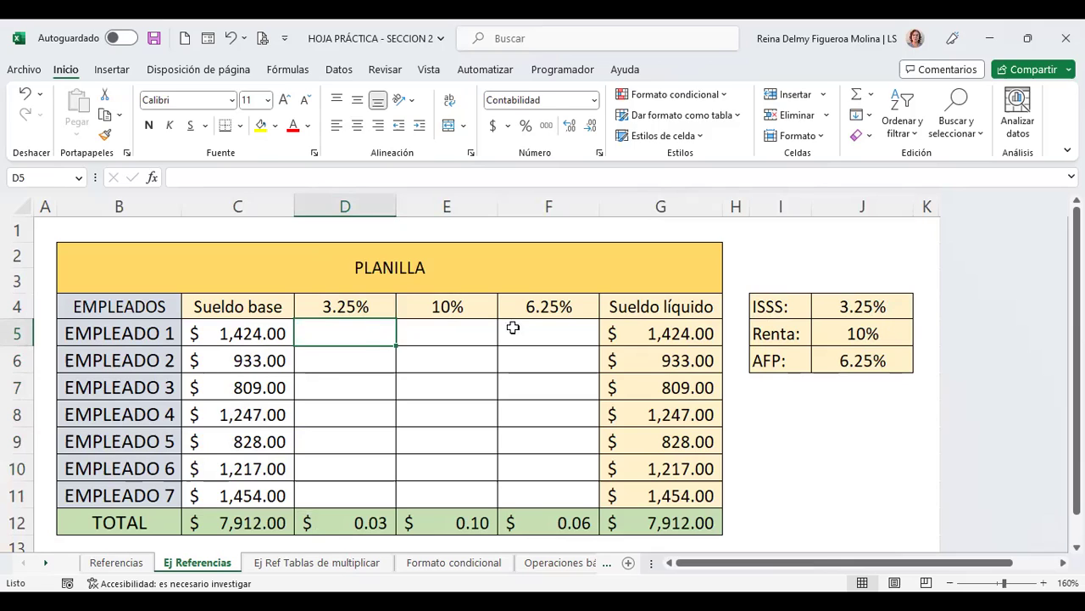
Enter =+C5*$J$4 in D5 to multiply EMPLEADO 1's Sueldo base by the fixed ISSS rate, and fill it down through D11.
{"action": "type", "text": "+"}
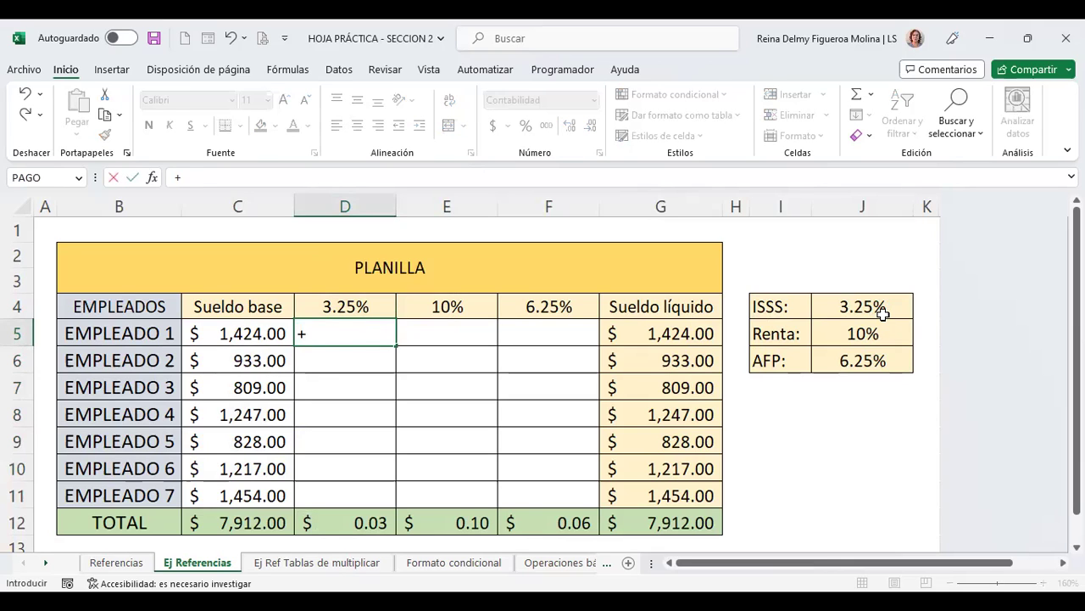
{"action": "key", "text": "Left"}
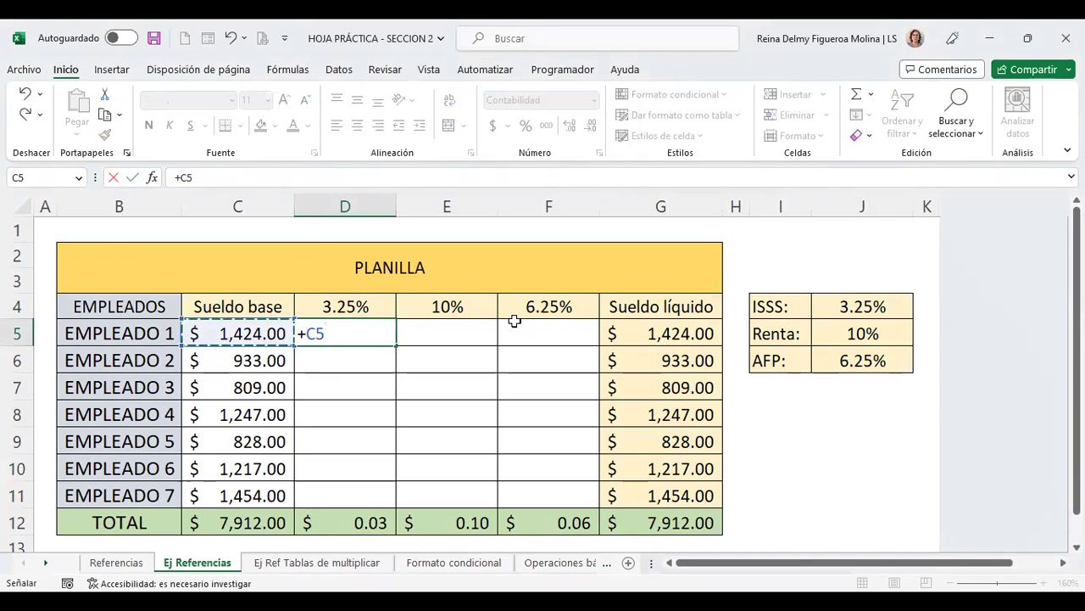
{"action": "type", "text": "*"}
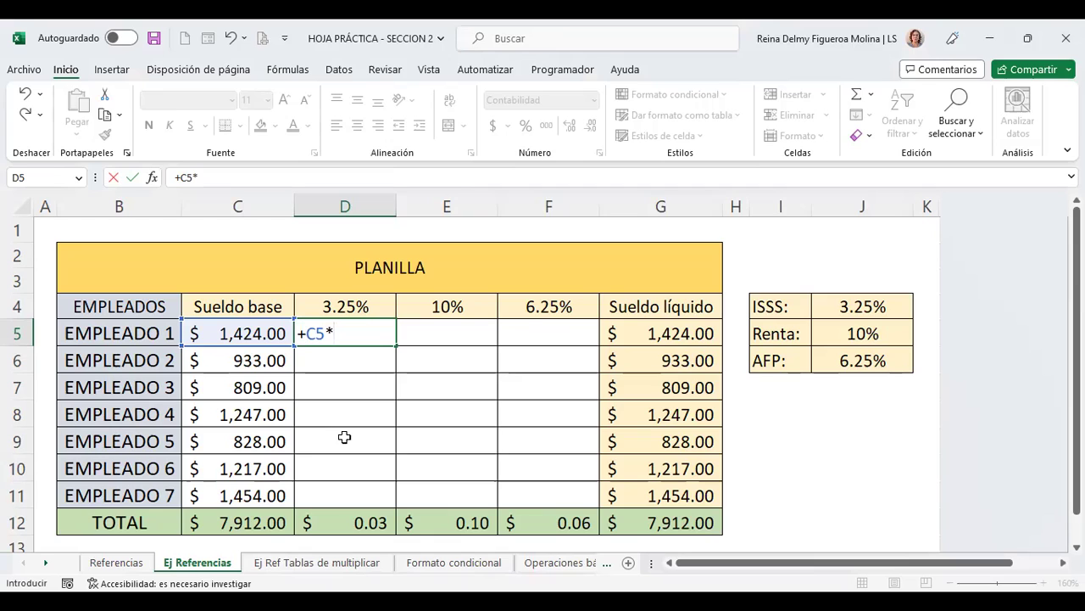
{"action": "left_click", "coordinate": [863, 310]}
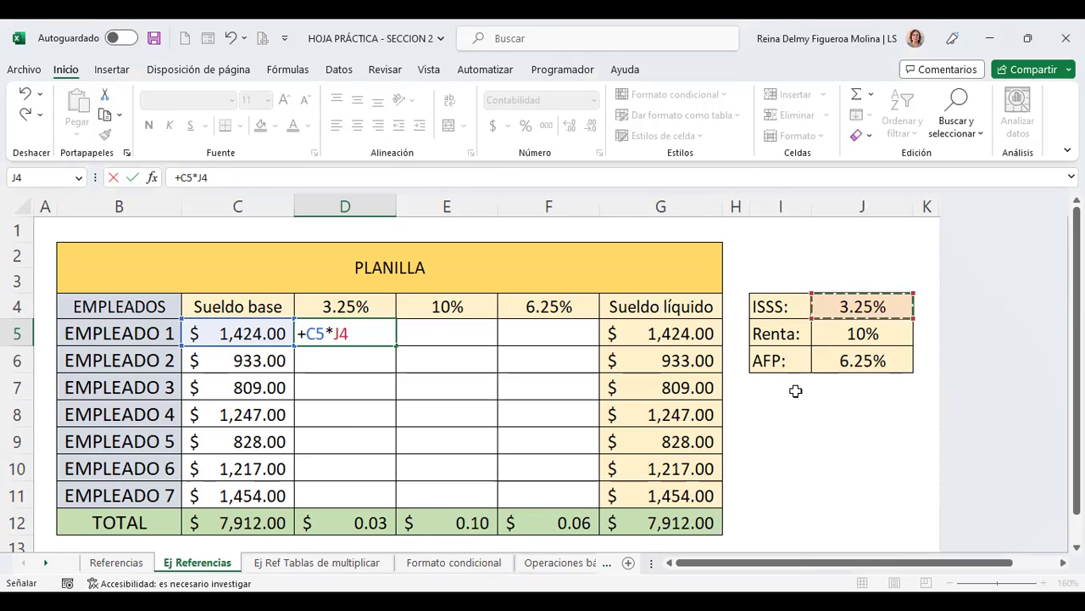
{"action": "key", "text": "F4"}
{"action": "key", "text": "Return"}
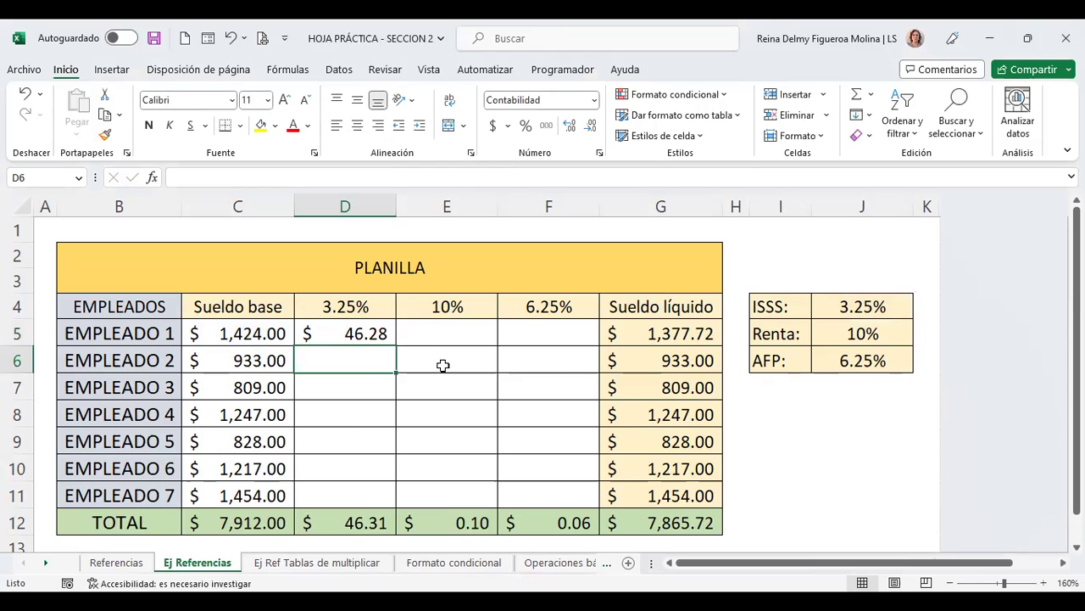
{"action": "left_click", "coordinate": [351, 332]}
{"action": "left_click_drag", "start_coordinate": [396, 342], "coordinate": [395, 501]}
Inspect the copied ISSS formulas in D6 through D11 one by one, checking which Sueldo base and rate cells each uses.
{"action": "left_click", "coordinate": [356, 359]}
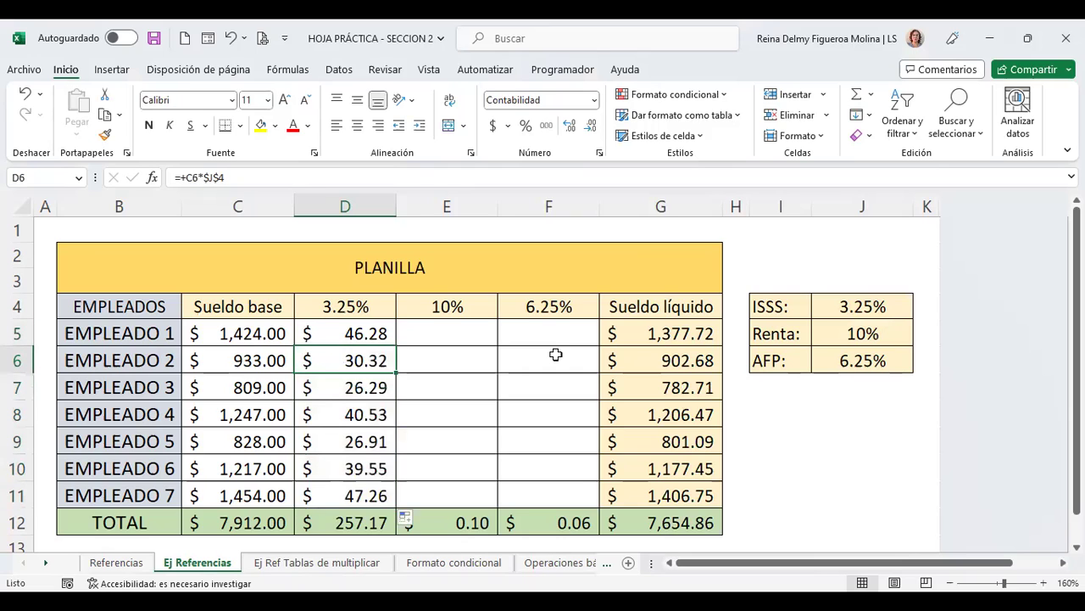
{"action": "key", "text": "F2"}
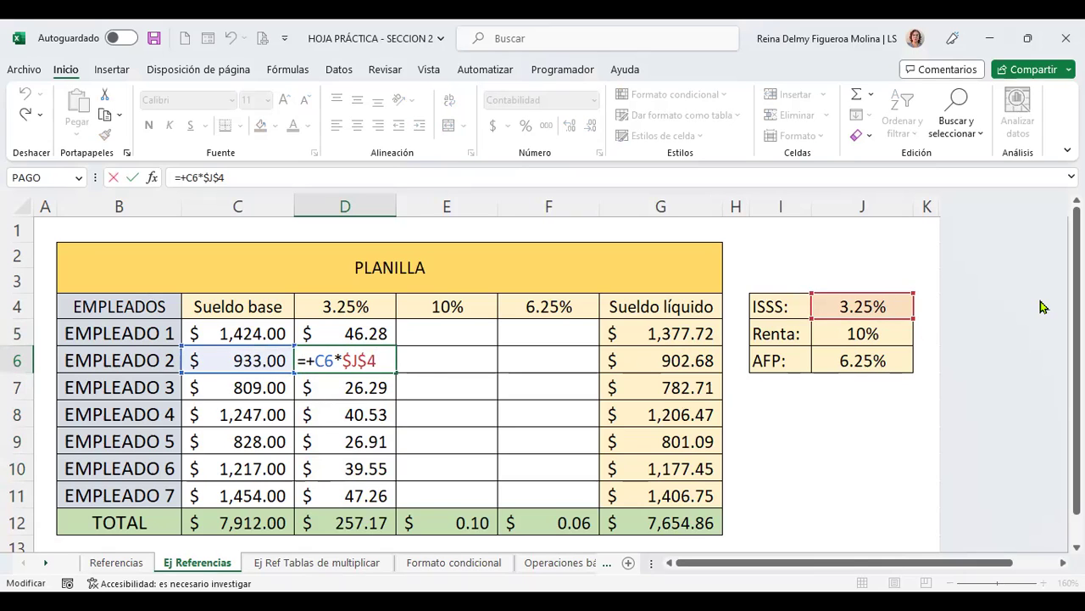
{"action": "key", "text": "Return"}
{"action": "key", "text": "F2"}
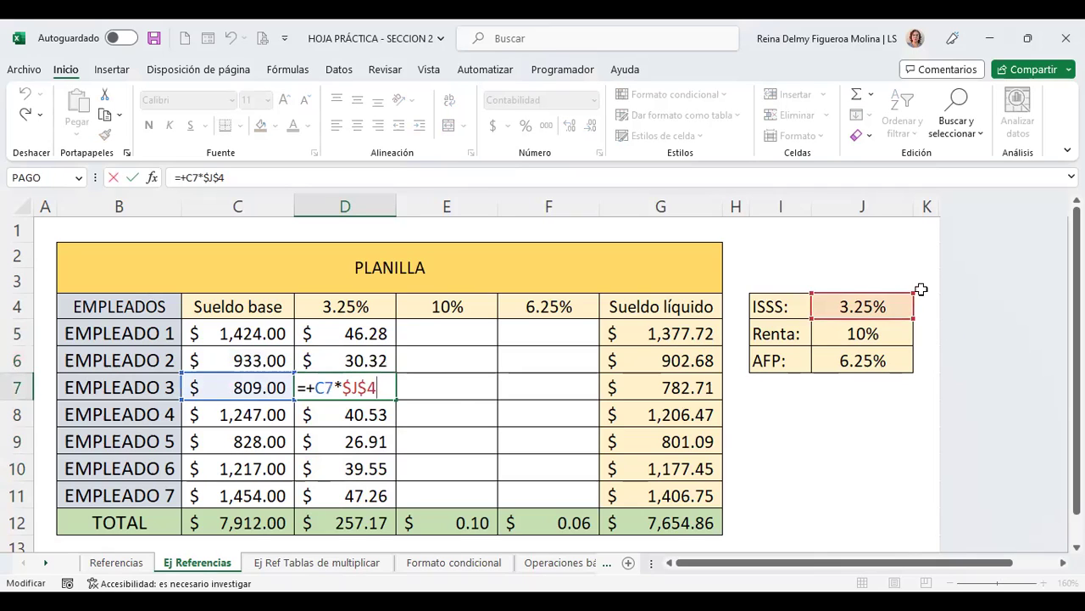
{"action": "key", "text": "Return"}
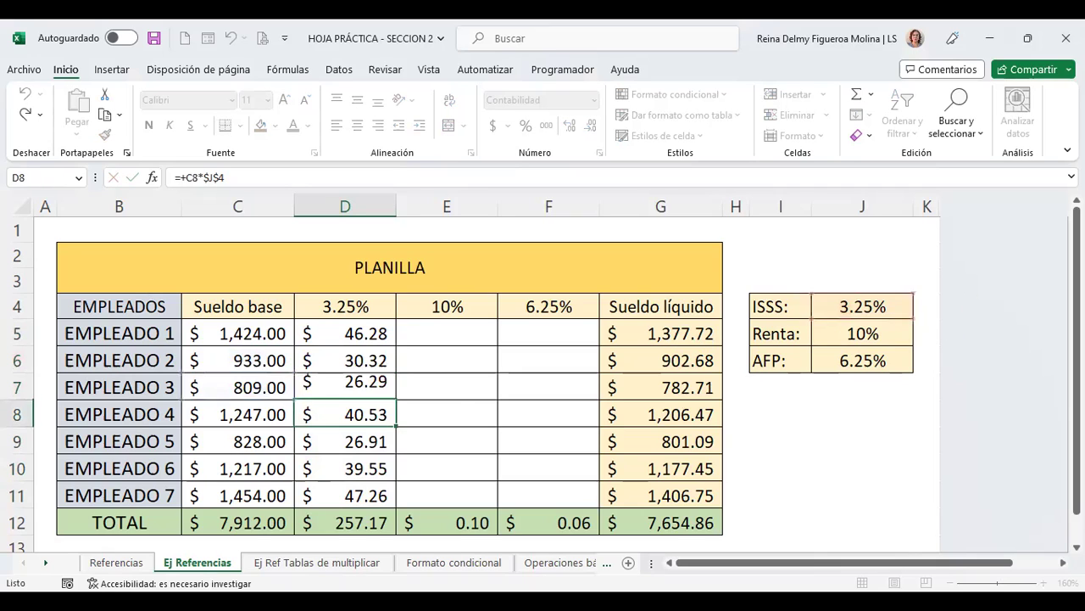
{"action": "key", "text": "F2"}
{"action": "key", "text": "Return"}
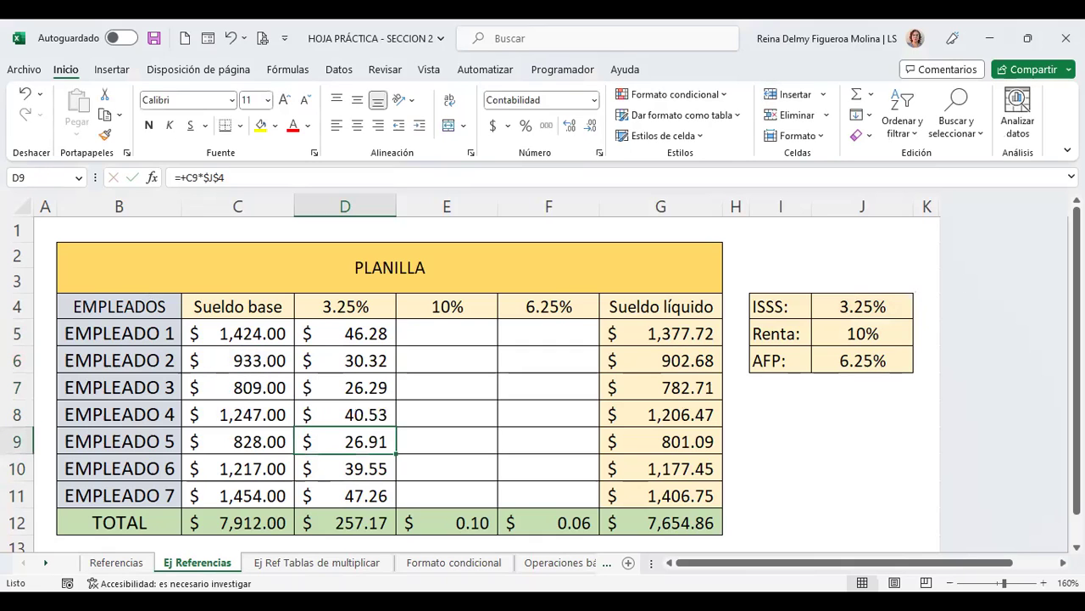
{"action": "key", "text": "F2"}
{"action": "key", "text": "Return"}
{"action": "key", "text": "F2"}
{"action": "key", "text": "Return"}
{"action": "key", "text": "F2"}
{"action": "key", "text": "Return"}
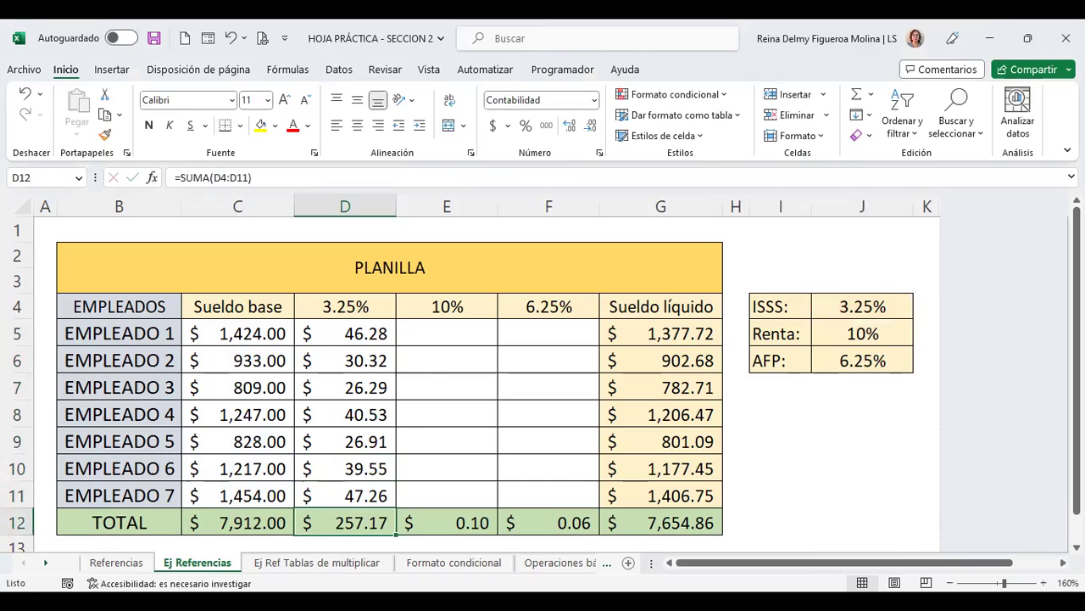
Go back up to D5 and inspect the cells referenced by EMPLEADO 1's ISSS formula.
{"action": "key", "text": "Up"}
{"action": "key", "text": "Up"}
{"action": "key", "text": "Up"}
{"action": "key", "text": "Up"}
{"action": "key", "text": "Up"}
{"action": "key", "text": "Up"}
{"action": "key", "text": "Up"}
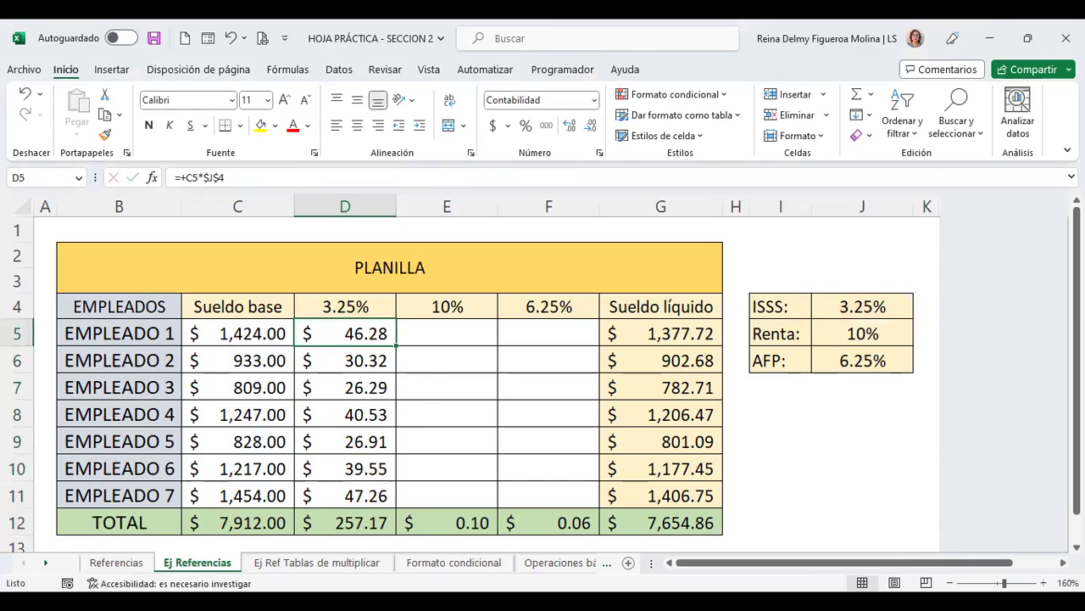
{"action": "key", "text": "F2"}
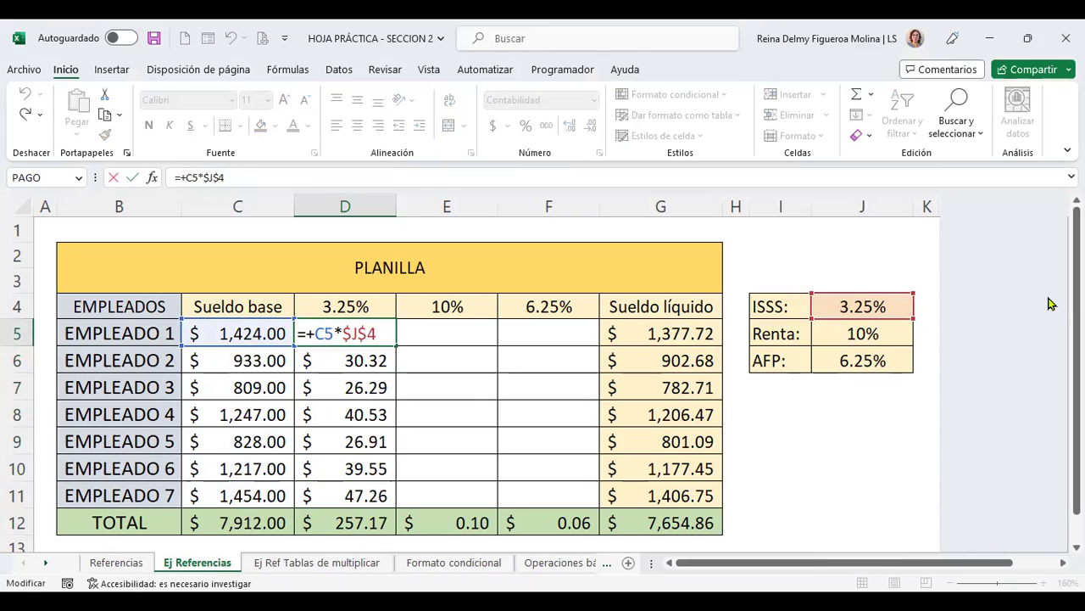
{"action": "key", "text": "Return"}
Enter =+C5*$J$5 in E5 to multiply the Sueldo base by the fixed Renta rate, and fill it down through E11.
{"action": "key", "text": "Up"}
{"action": "key", "text": "Right"}
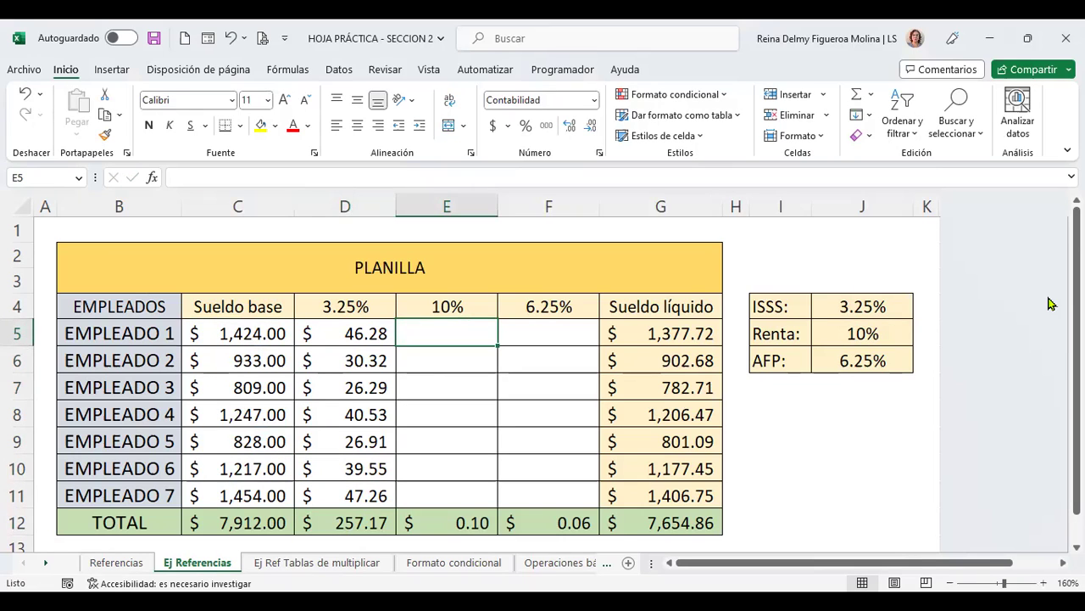
{"action": "type", "text": "+C5"}
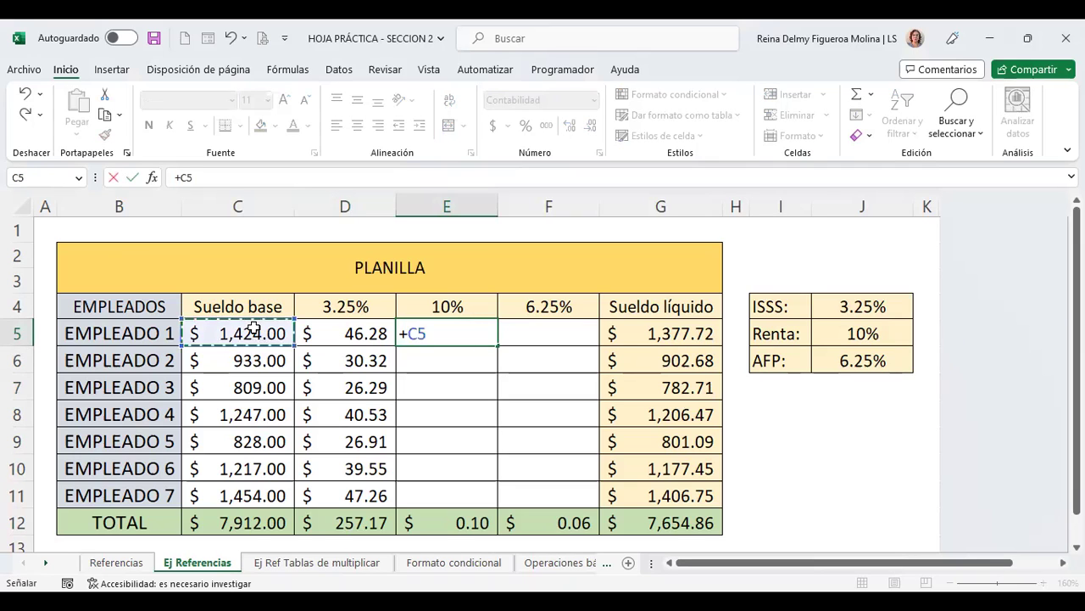
{"action": "left_click", "coordinate": [254, 329]}
{"action": "type", "text": "*"}
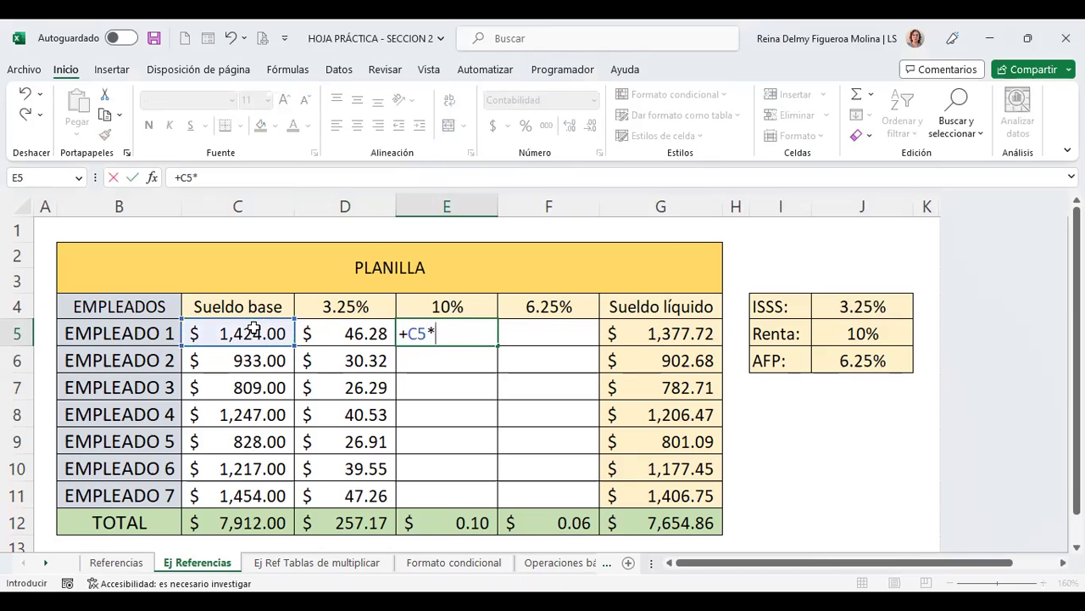
{"action": "left_click", "coordinate": [860, 331]}
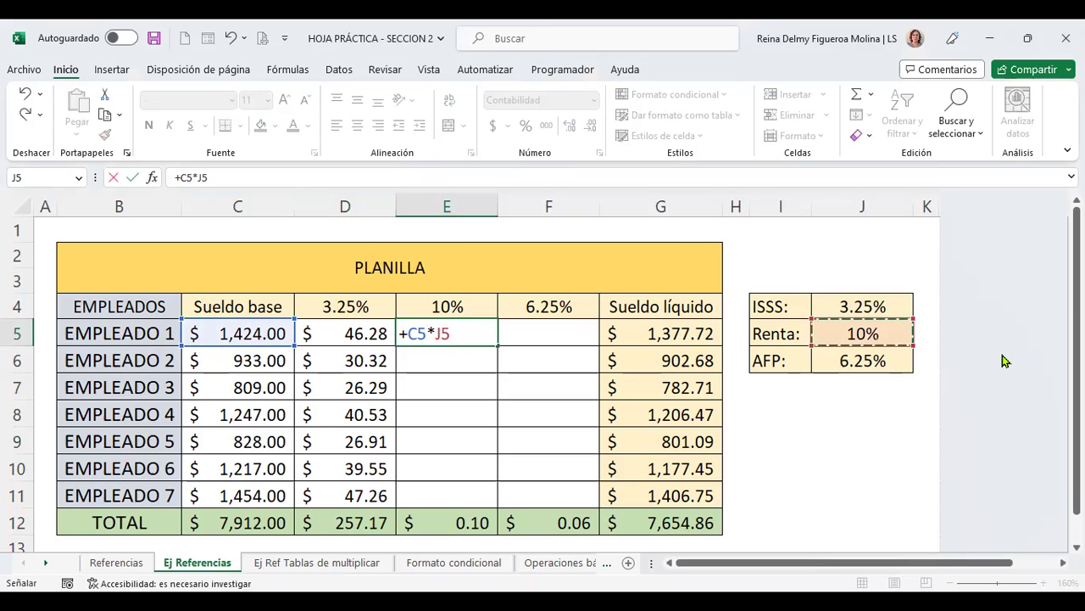
{"action": "key", "text": "F4"}
{"action": "key", "text": "Return"}
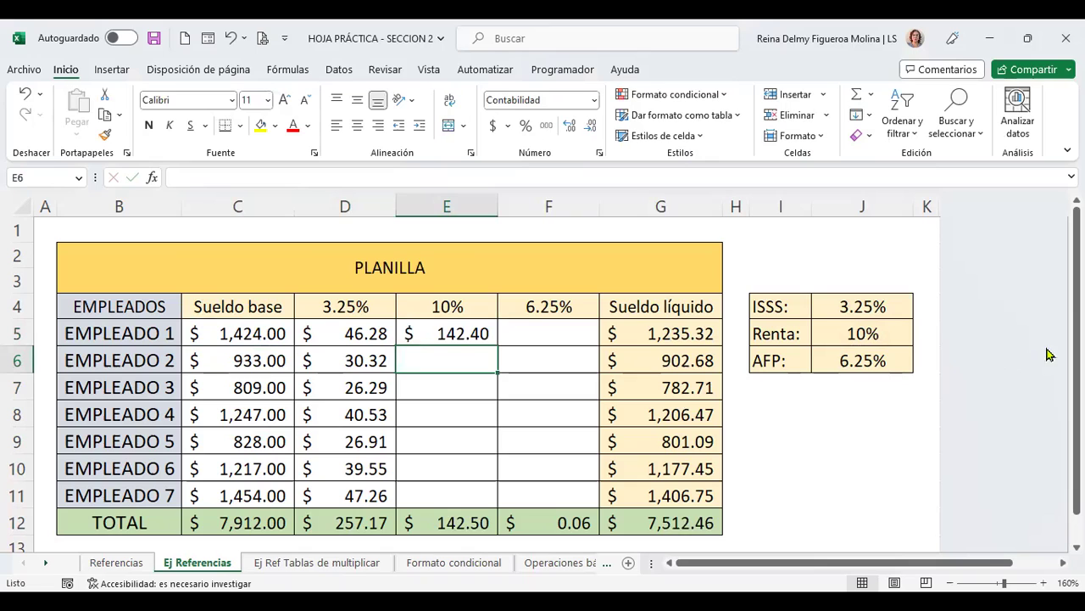
{"action": "left_click", "coordinate": [488, 342]}
{"action": "left_click_drag", "start_coordinate": [494, 339], "coordinate": [488, 500]}
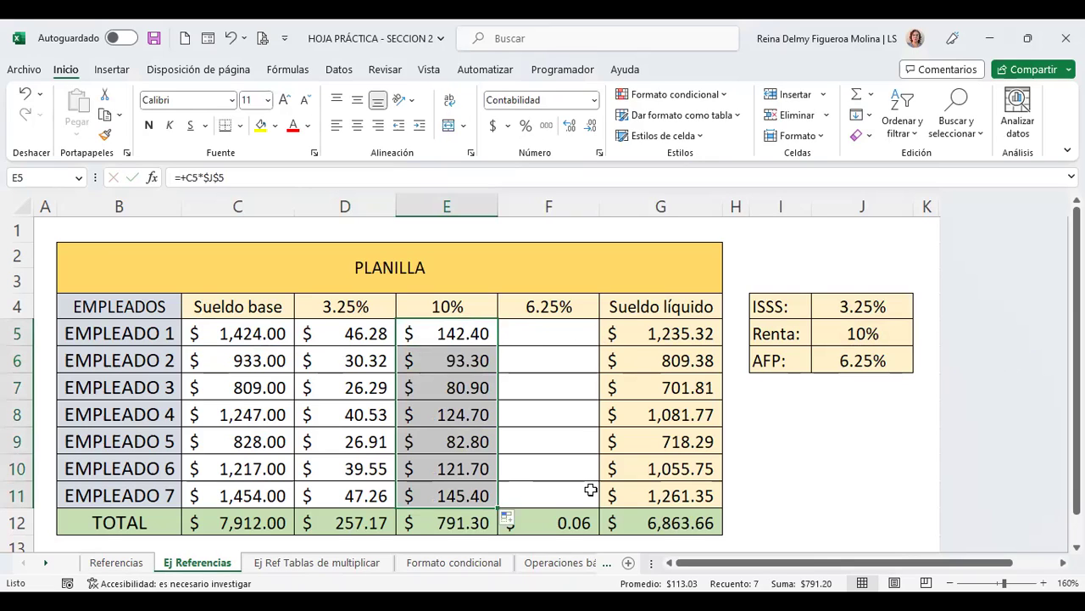
Inspect the Renta formulas in E5 through E7 one by one, checking which Sueldo base and rate cells each uses.
{"action": "left_click", "coordinate": [557, 333]}
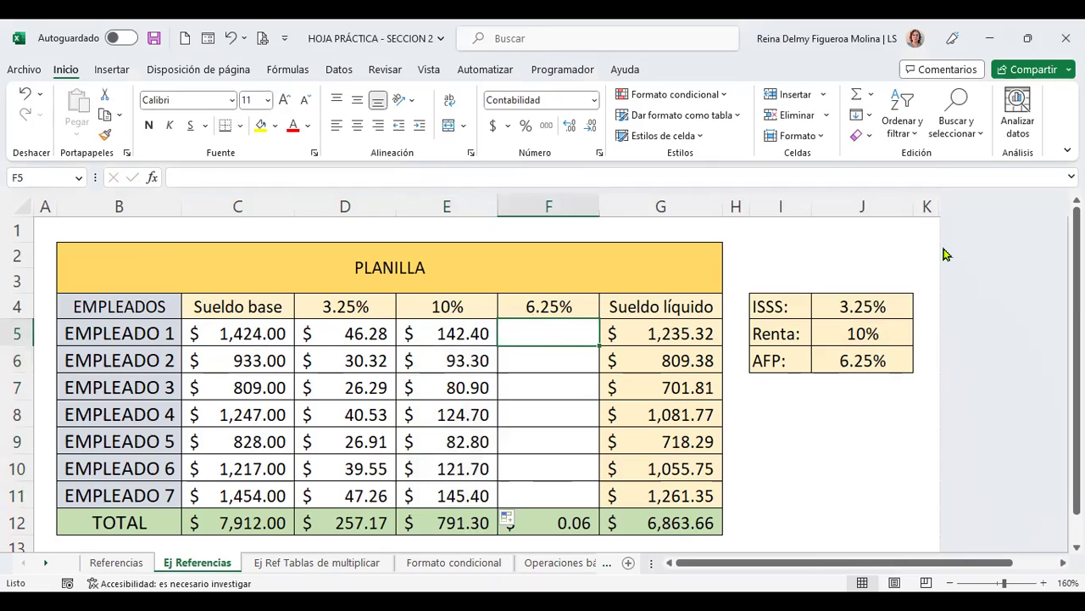
{"action": "left_click", "coordinate": [462, 337]}
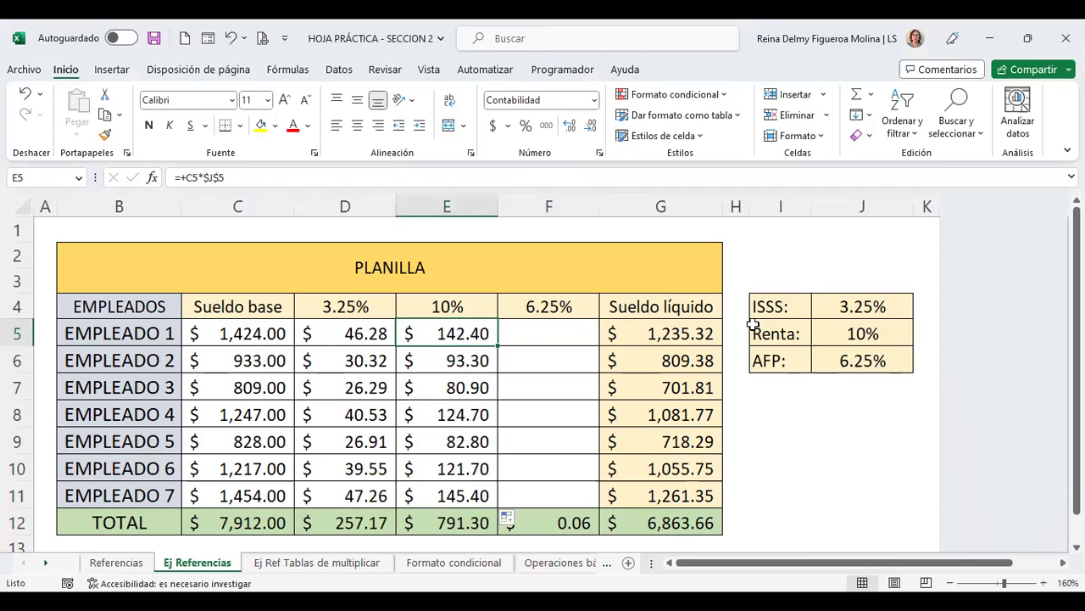
{"action": "key", "text": "F2"}
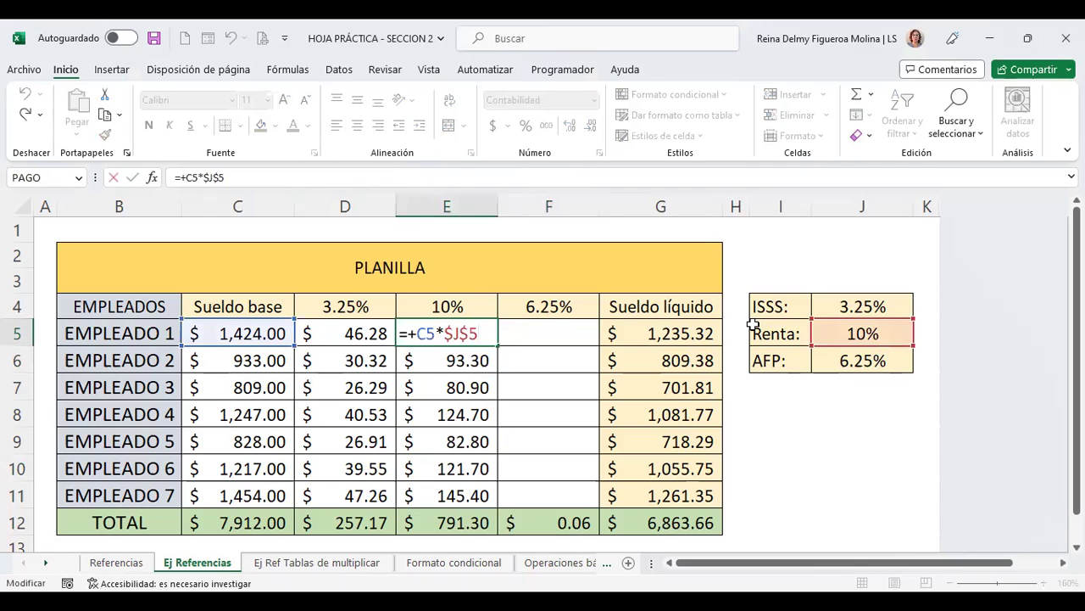
{"action": "key", "text": "Return"}
{"action": "key", "text": "F2"}
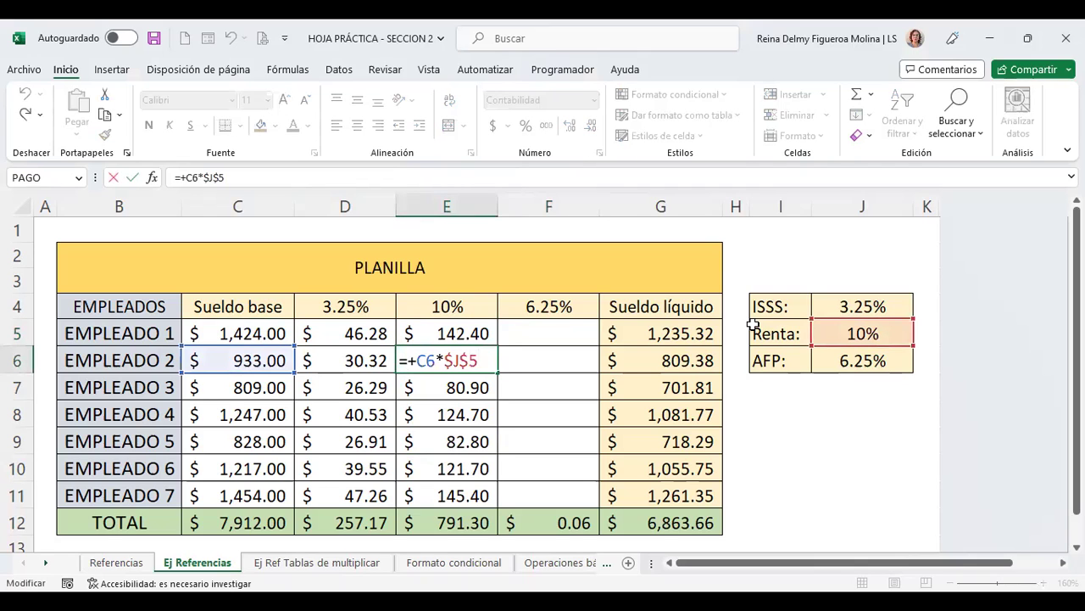
{"action": "key", "text": "Return"}
{"action": "key", "text": "F2"}
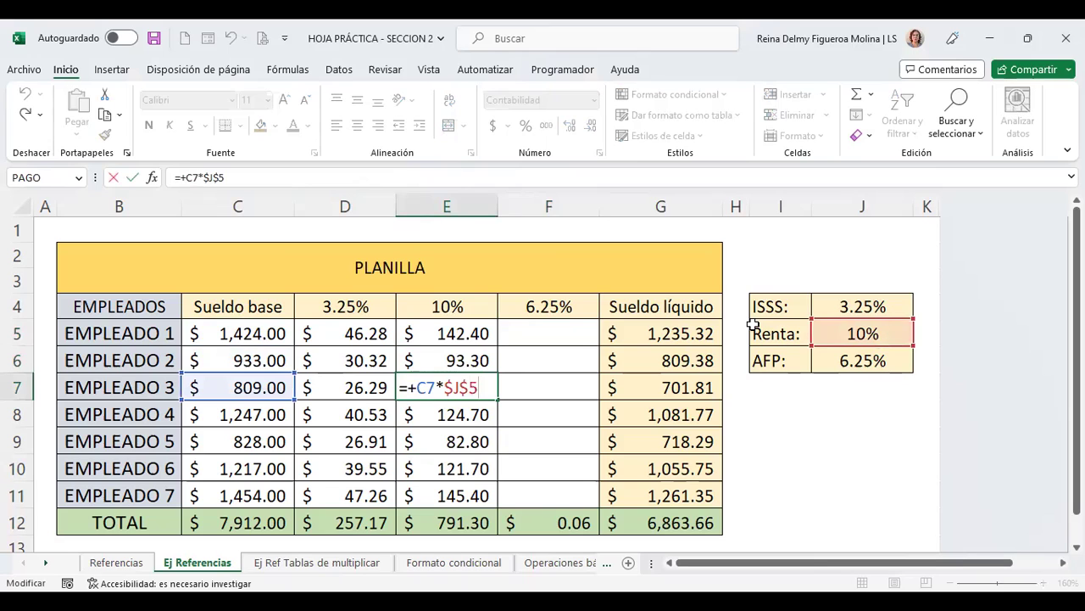
{"action": "key", "text": "Return"}
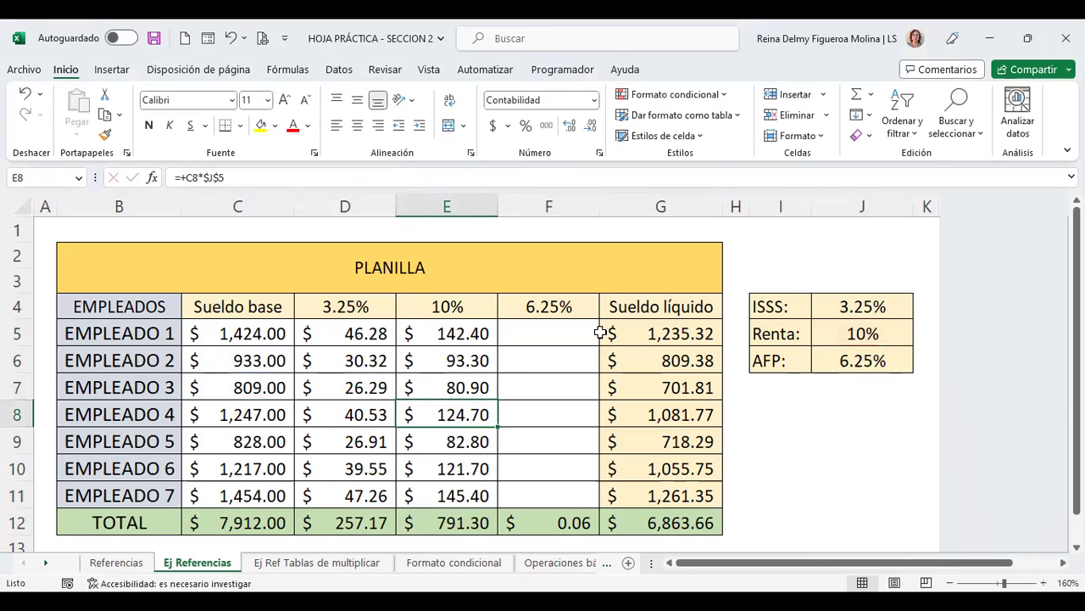
Enter =+C5*$J$6 in F5 to multiply the Sueldo base by the fixed AFP rate, and fill it down through F11.
{"action": "left_click", "coordinate": [564, 332]}
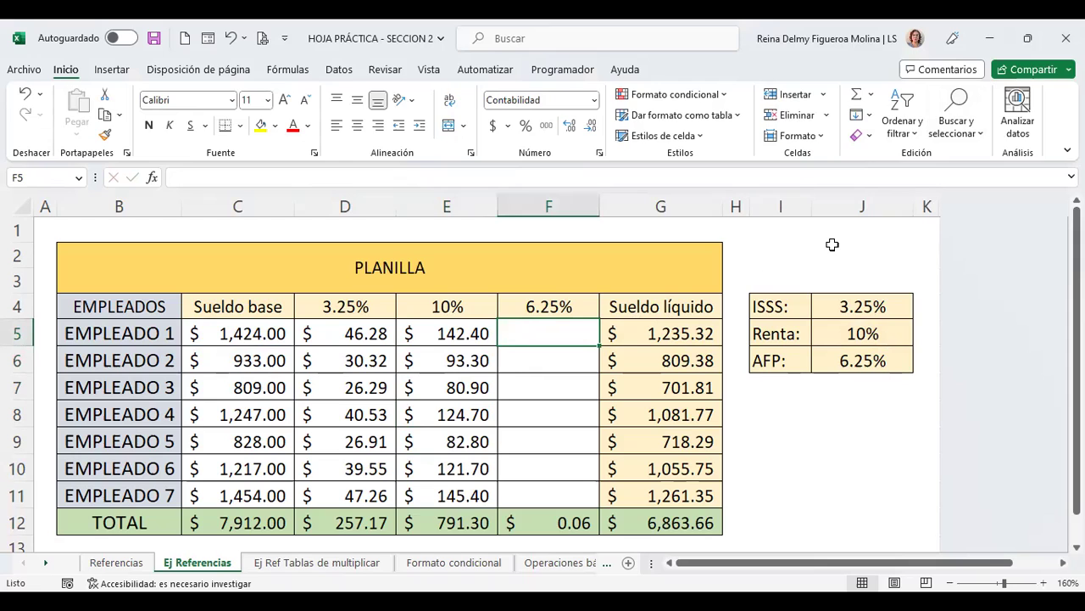
{"action": "type", "text": "+"}
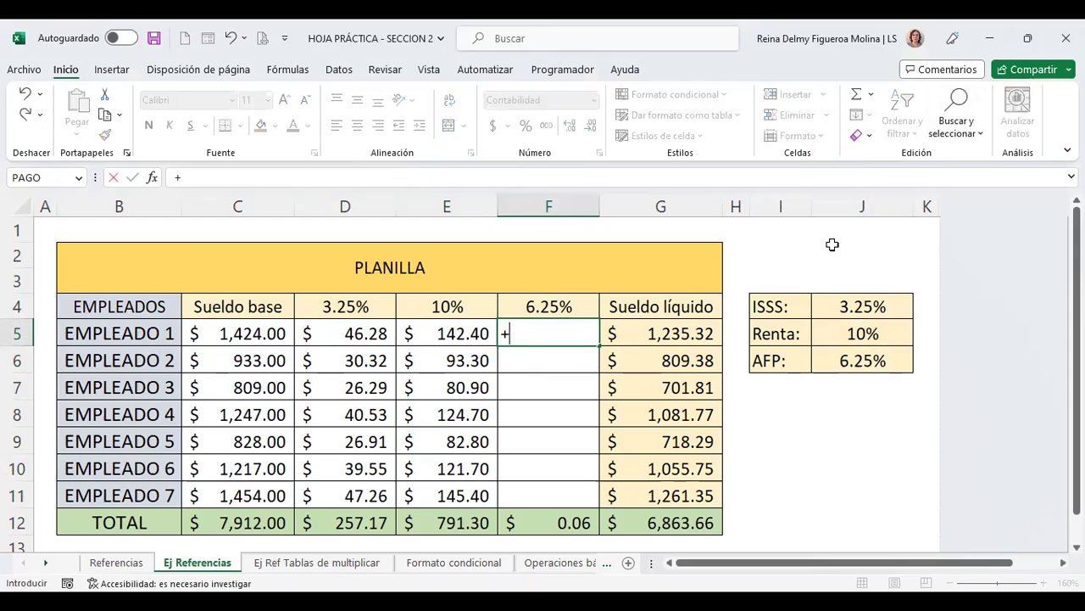
{"action": "left_click", "coordinate": [229, 335]}
{"action": "type", "text": "*"}
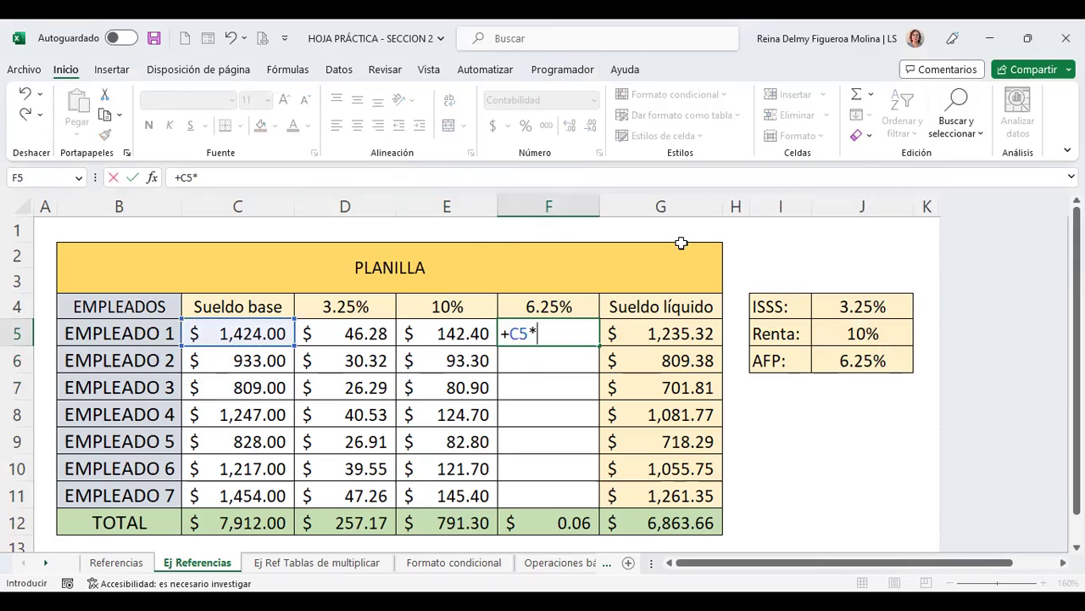
{"action": "left_click", "coordinate": [864, 361]}
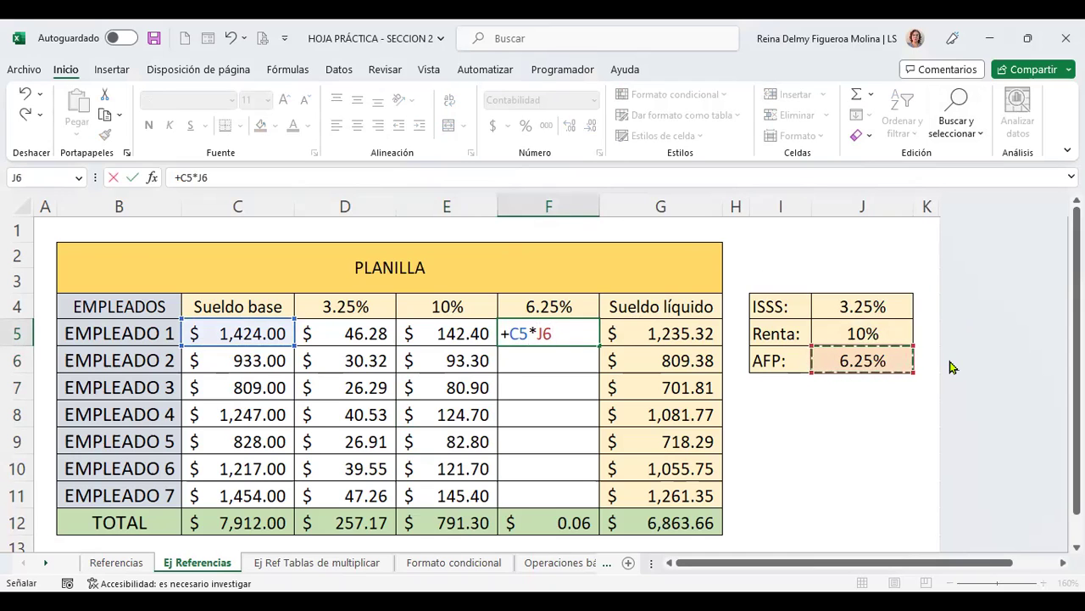
{"action": "key", "text": "F4"}
{"action": "key", "text": "Return"}
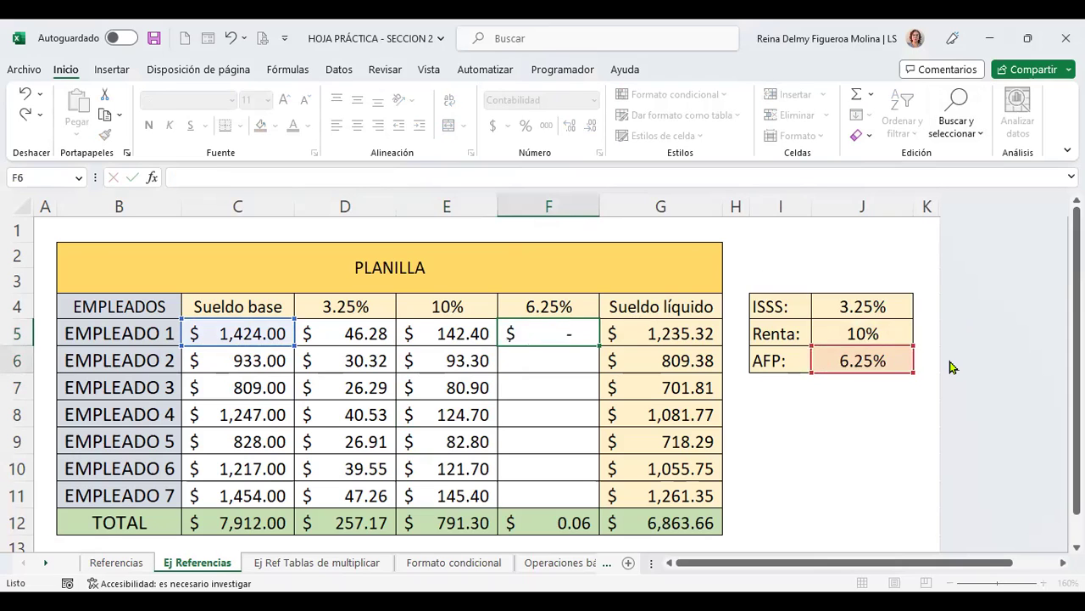
{"action": "left_click", "coordinate": [578, 335]}
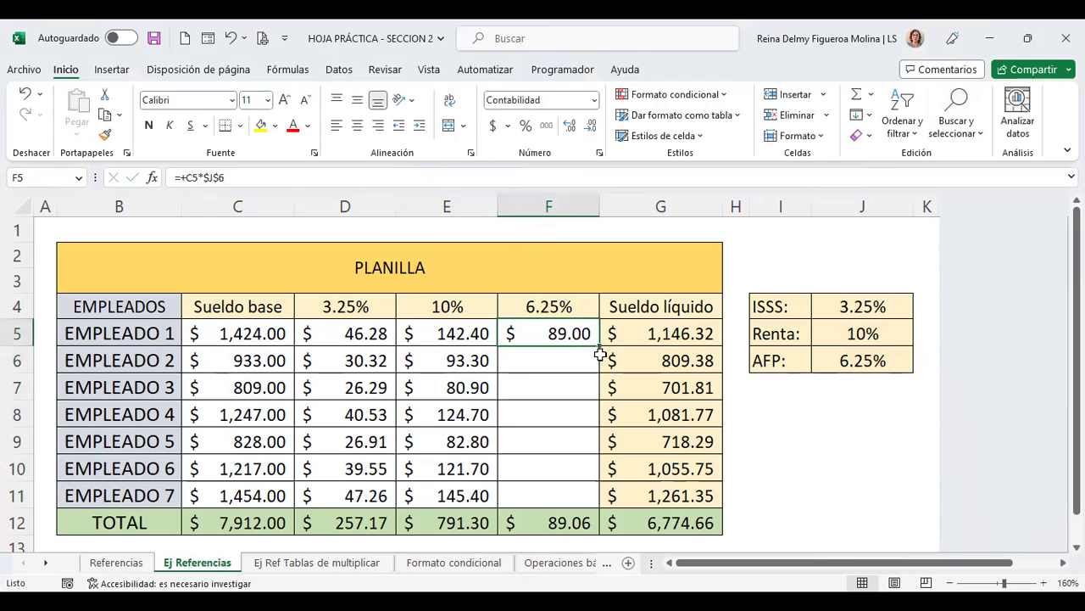
{"action": "left_click_drag", "start_coordinate": [598, 345], "coordinate": [589, 507]}
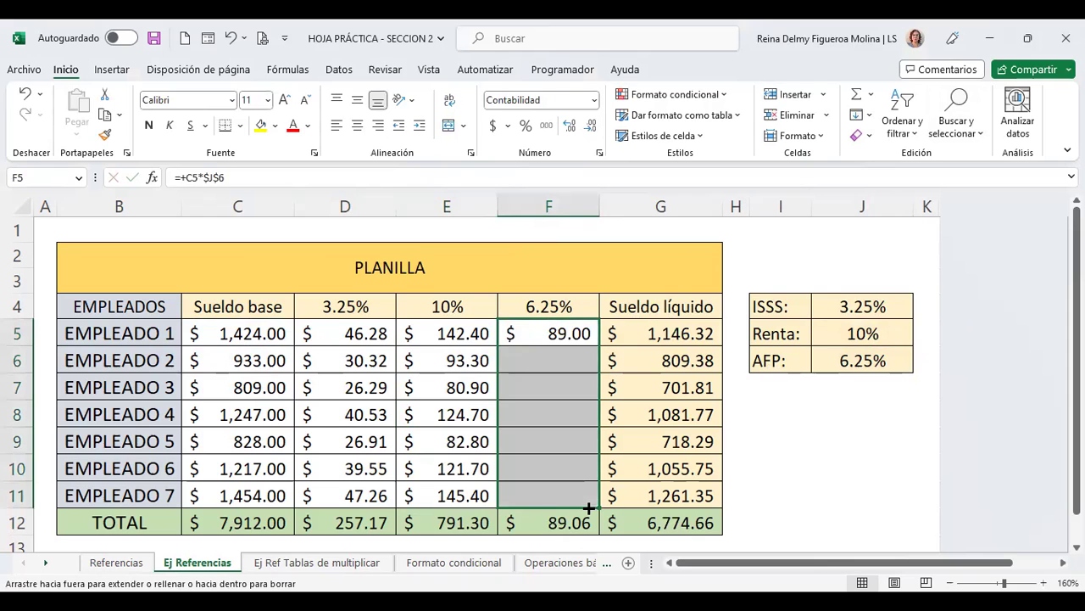
Inspect the Sueldo líquido formula in G5, checking which salary and deduction cells it uses.
{"action": "left_click", "coordinate": [659, 336]}
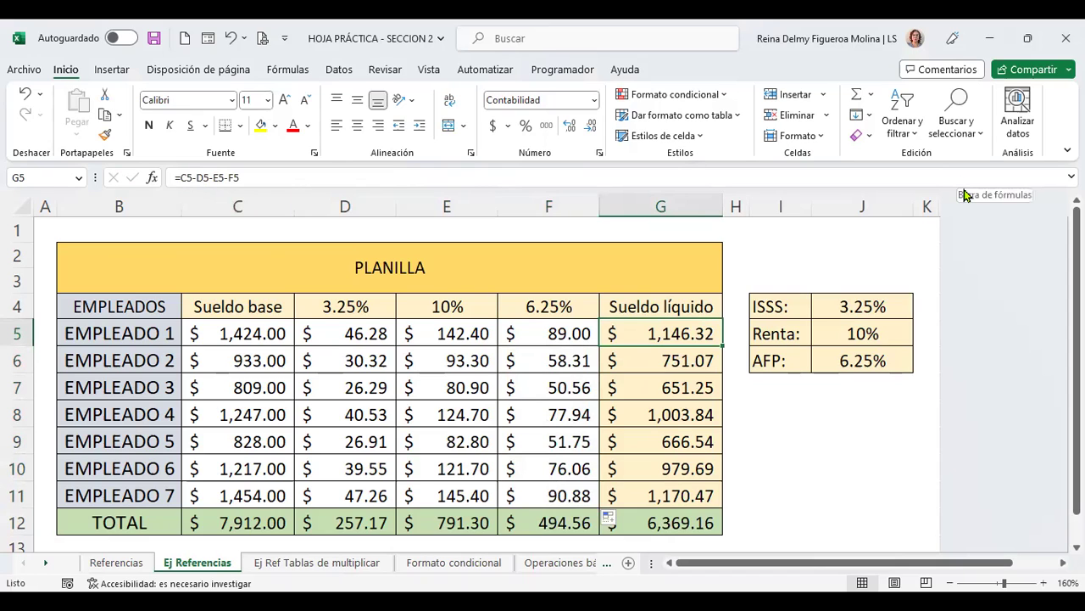
{"action": "key", "text": "F2"}
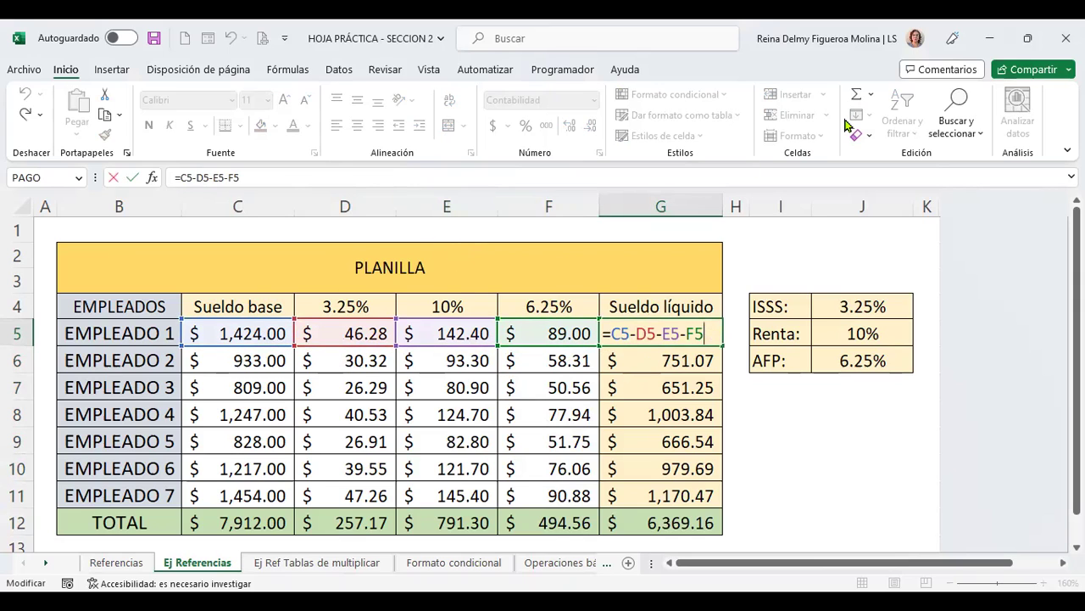
{"action": "key", "text": "Return"}
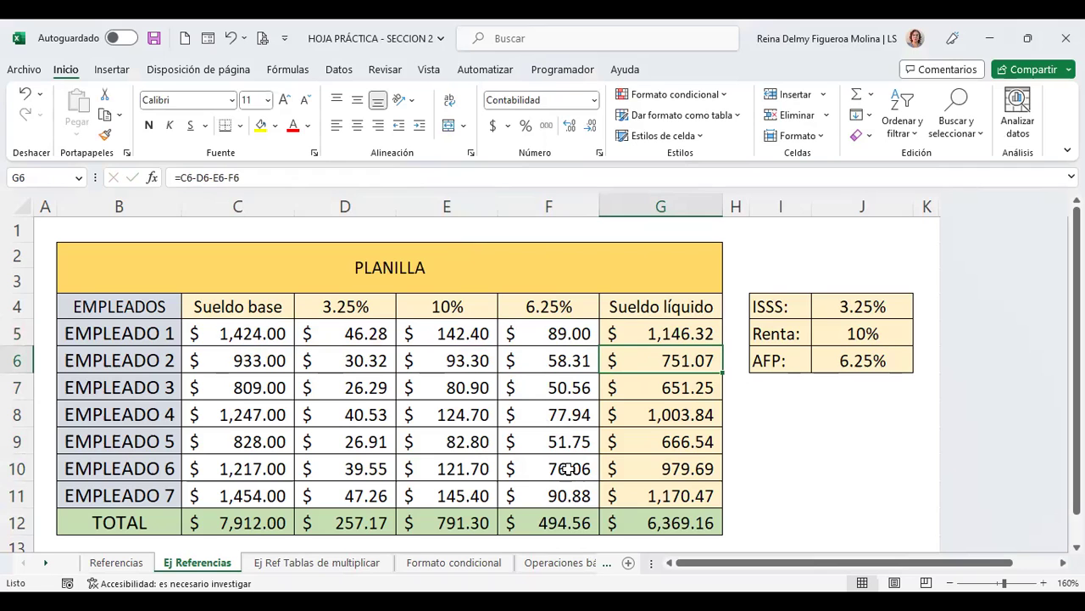
Open the Ej Ref Tablas de multiplicar sheet and go to cell A1.
{"action": "scroll", "coordinate": [538, 445], "scroll_direction": "down", "scroll_amount": 1}
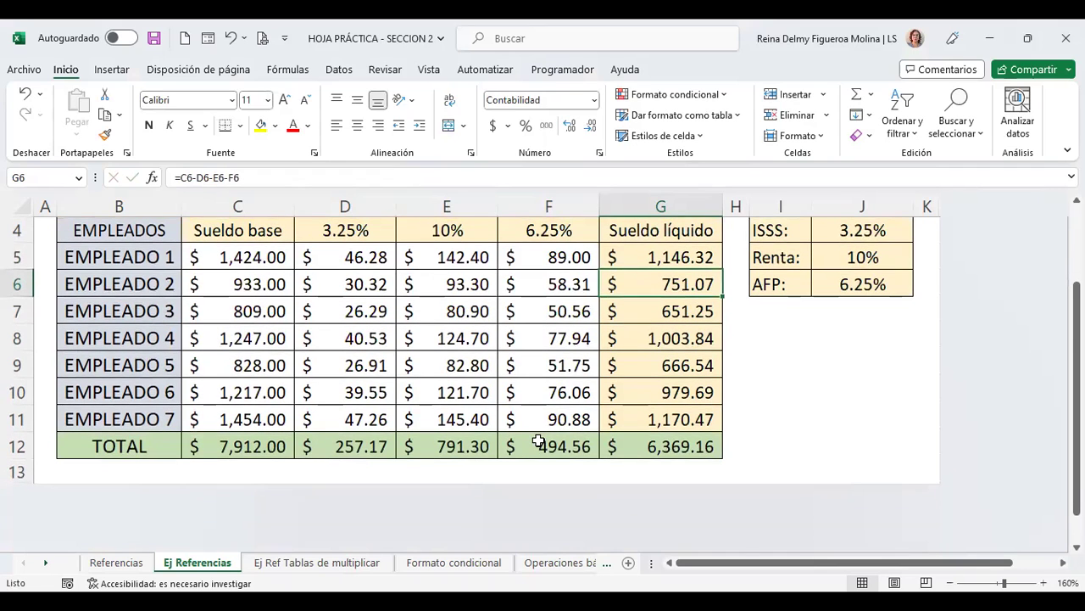
{"action": "scroll", "coordinate": [537, 441], "scroll_direction": "up", "scroll_amount": 1}
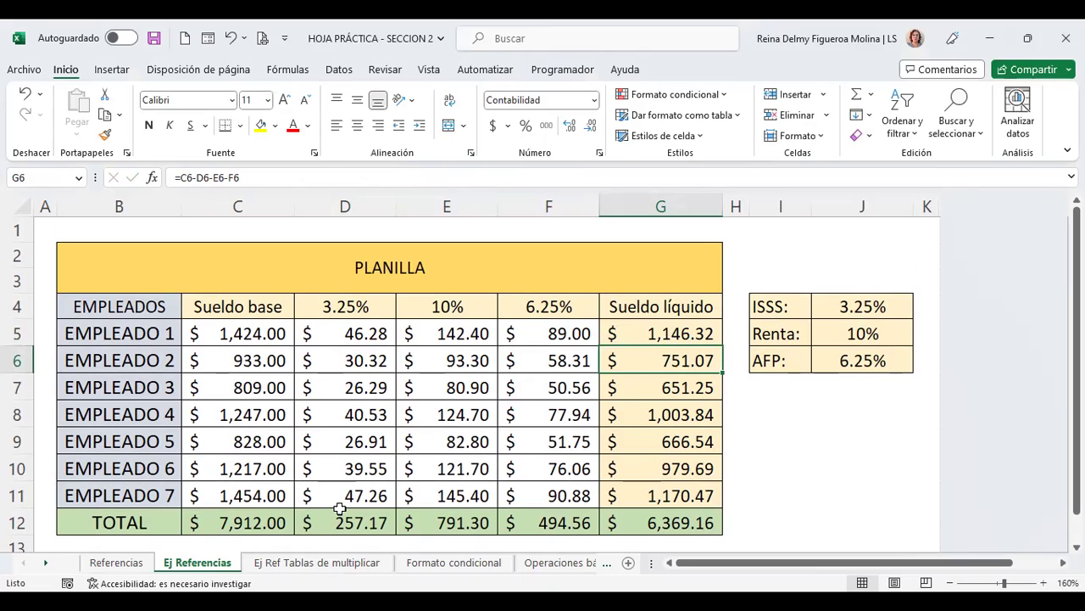
{"action": "left_click", "coordinate": [337, 564]}
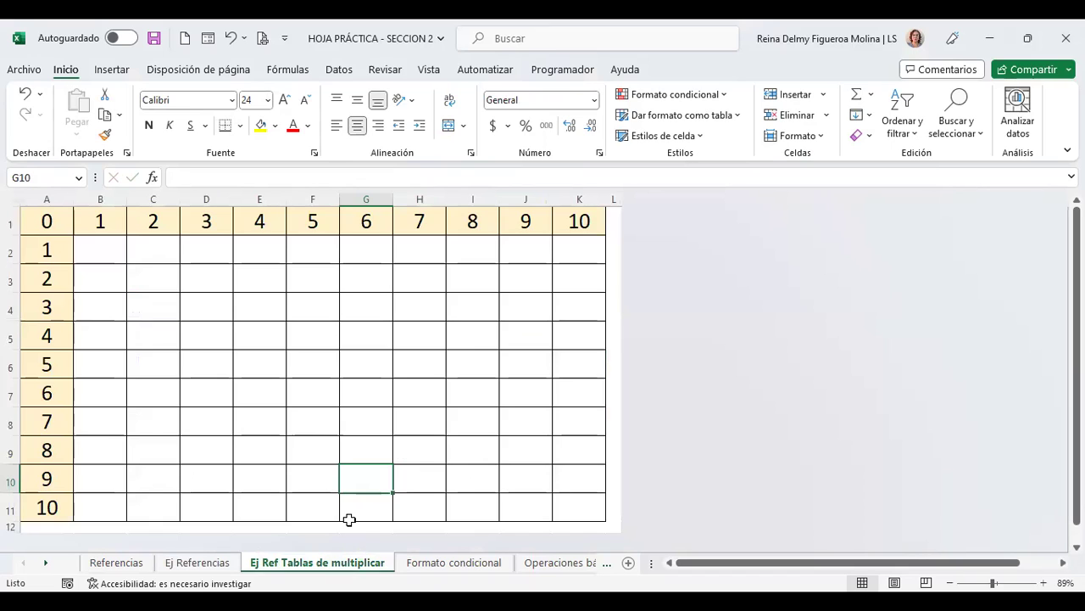
{"action": "key", "text": "ctrl+Home"}
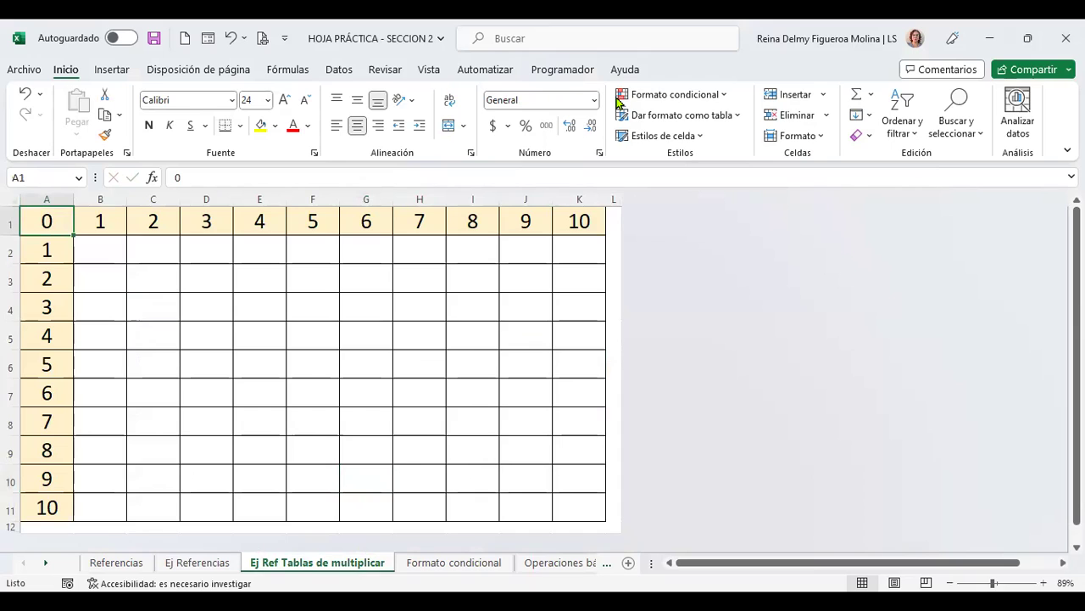
Examine the empty multiplication grid, checking how row 2, column B and individual cells relate to the headers in row 1 and column A.
{"action": "left_click", "coordinate": [90, 242]}
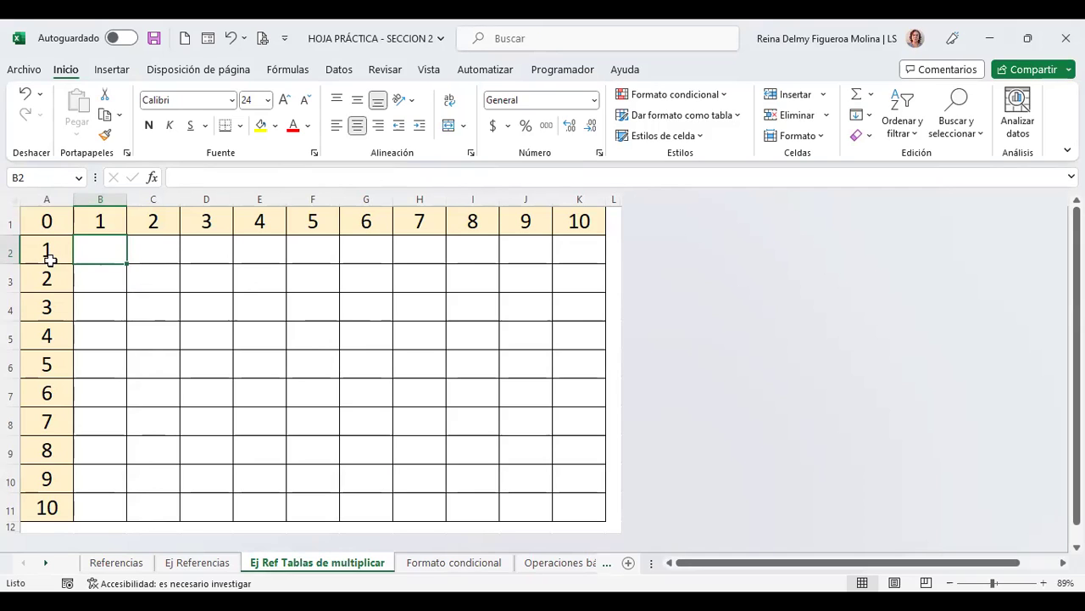
{"action": "left_click_drag", "start_coordinate": [87, 246], "coordinate": [576, 250]}
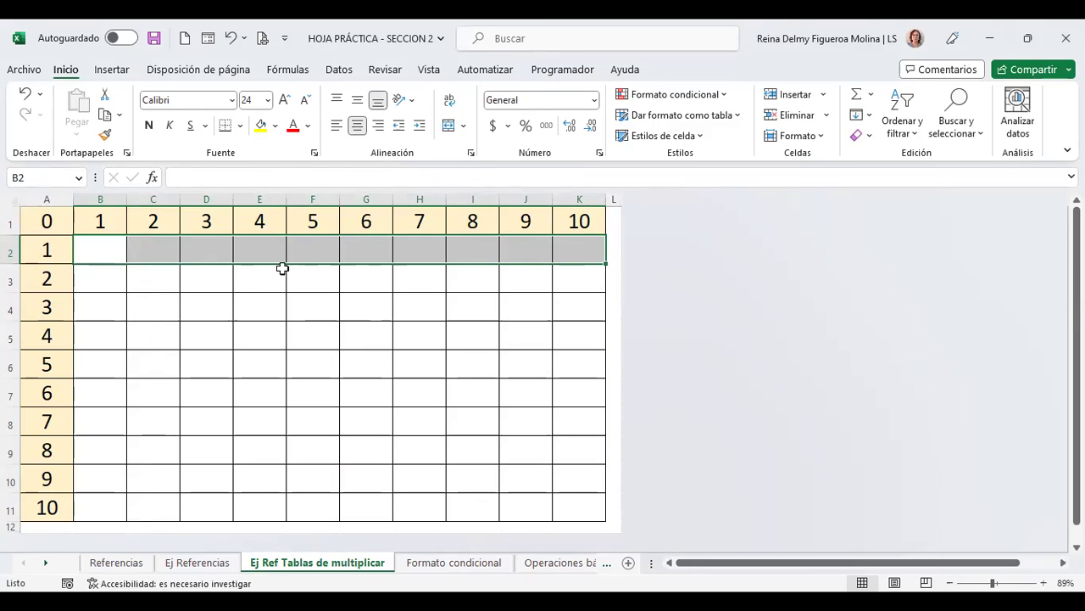
{"action": "left_click", "coordinate": [98, 244]}
{"action": "left_click_drag", "start_coordinate": [106, 230], "coordinate": [108, 510]}
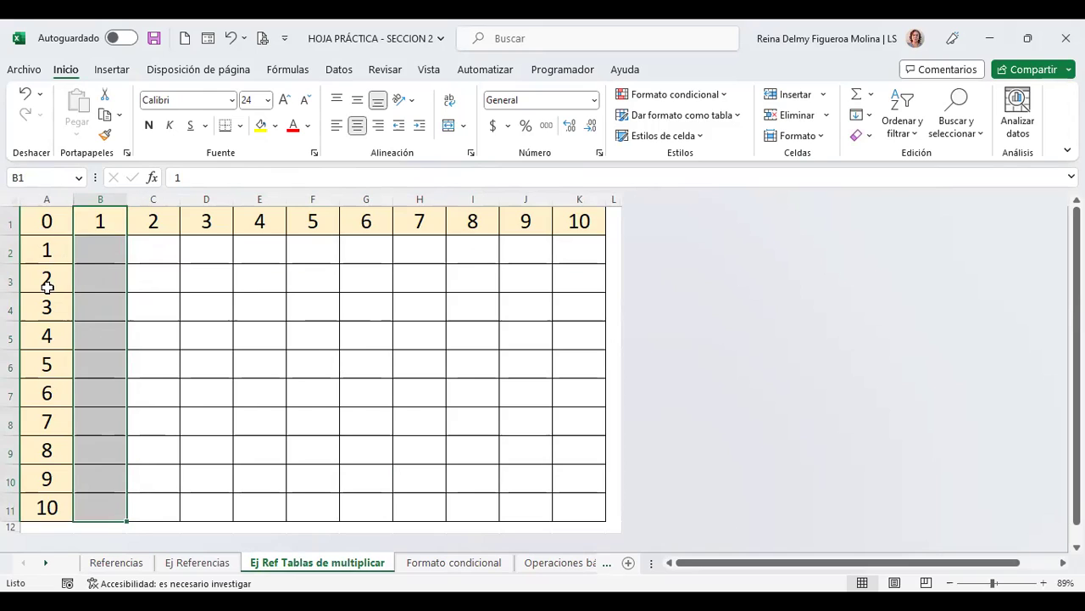
{"action": "left_click", "coordinate": [102, 244]}
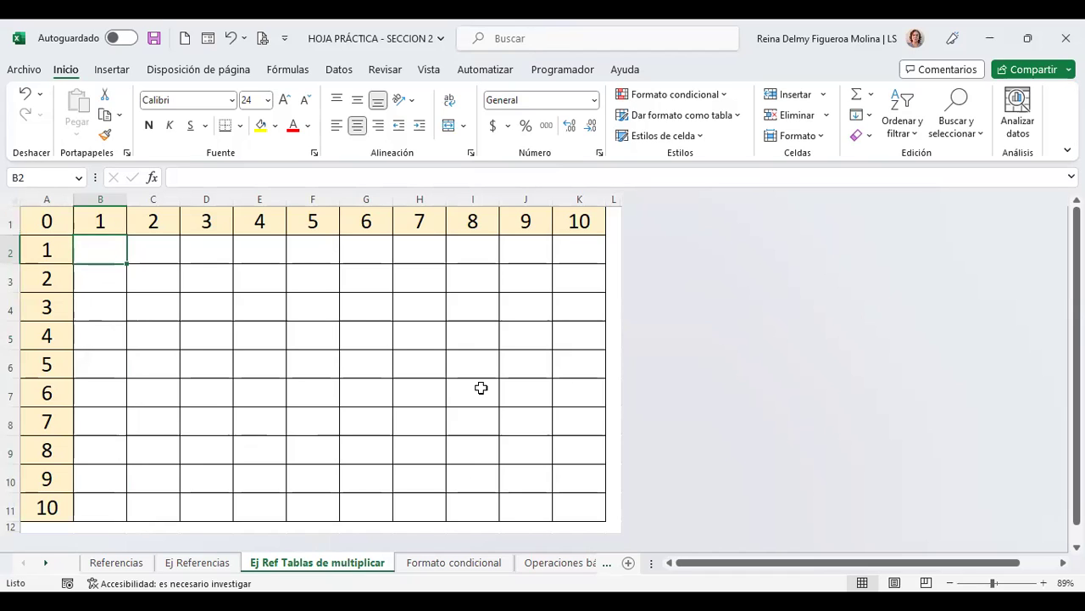
{"action": "left_click", "coordinate": [162, 247]}
{"action": "left_click", "coordinate": [208, 243]}
{"action": "left_click", "coordinate": [261, 249]}
{"action": "left_click", "coordinate": [161, 296]}
{"action": "left_click", "coordinate": [402, 340]}
{"action": "left_click", "coordinate": [505, 393]}
Enter =+B1*A2 in B2 to multiply the column header by the row header with relative references.
{"action": "left_click", "coordinate": [104, 245]}
{"action": "type", "text": "+"}
{"action": "key", "text": "Up"}
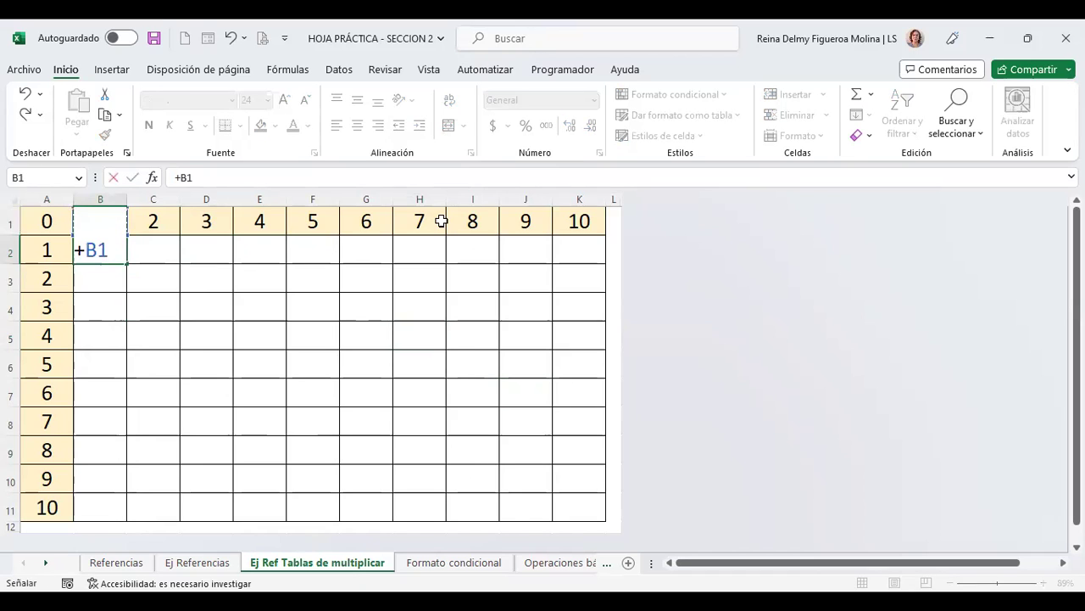
{"action": "type", "text": "*"}
{"action": "left_click", "coordinate": [46, 246]}
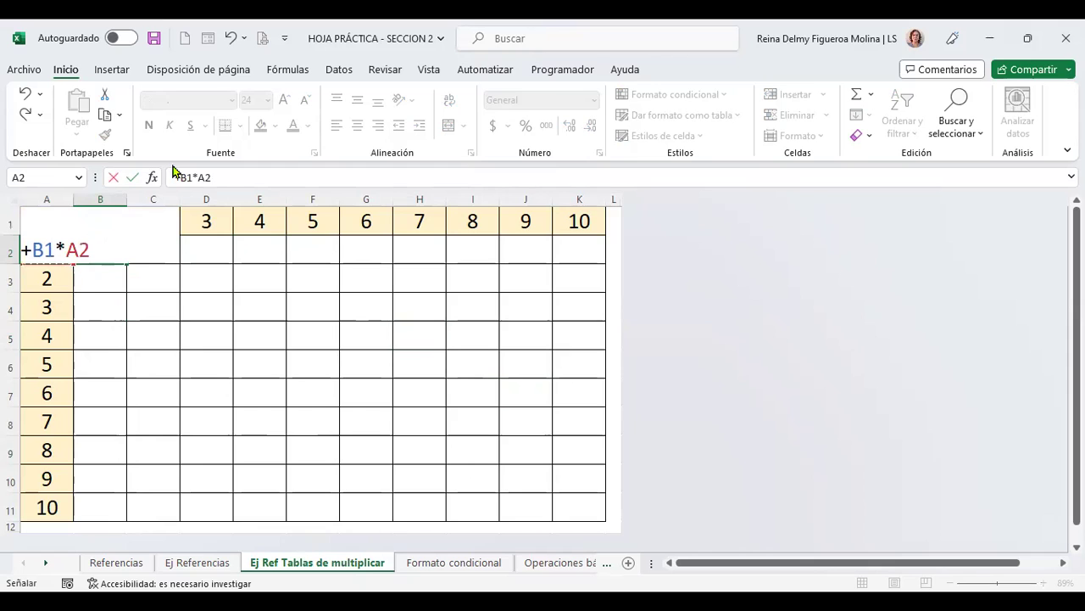
{"action": "key", "text": "Return"}
{"action": "key", "text": "Up"}
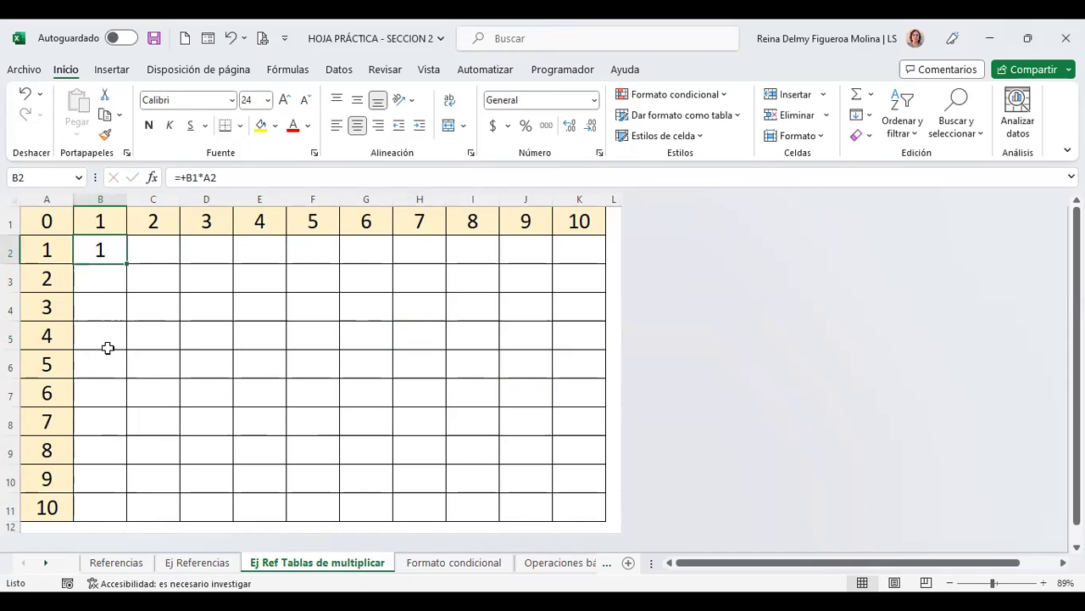
Fill the B2 formula down through B11 and autofit the width of column B.
{"action": "left_click_drag", "start_coordinate": [126, 264], "coordinate": [121, 510]}
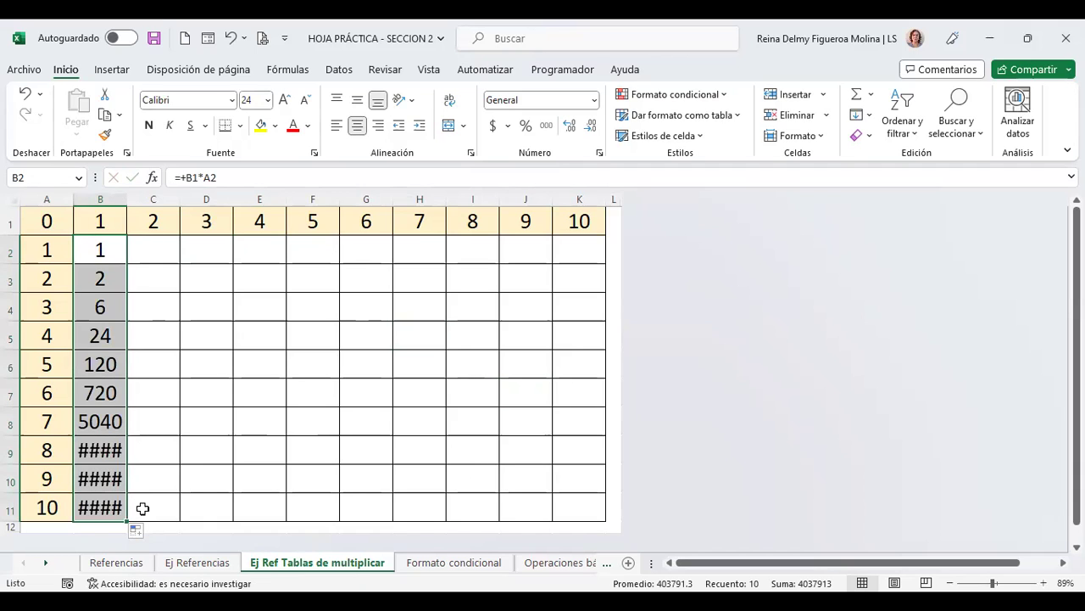
{"action": "double_click", "coordinate": [125, 205]}
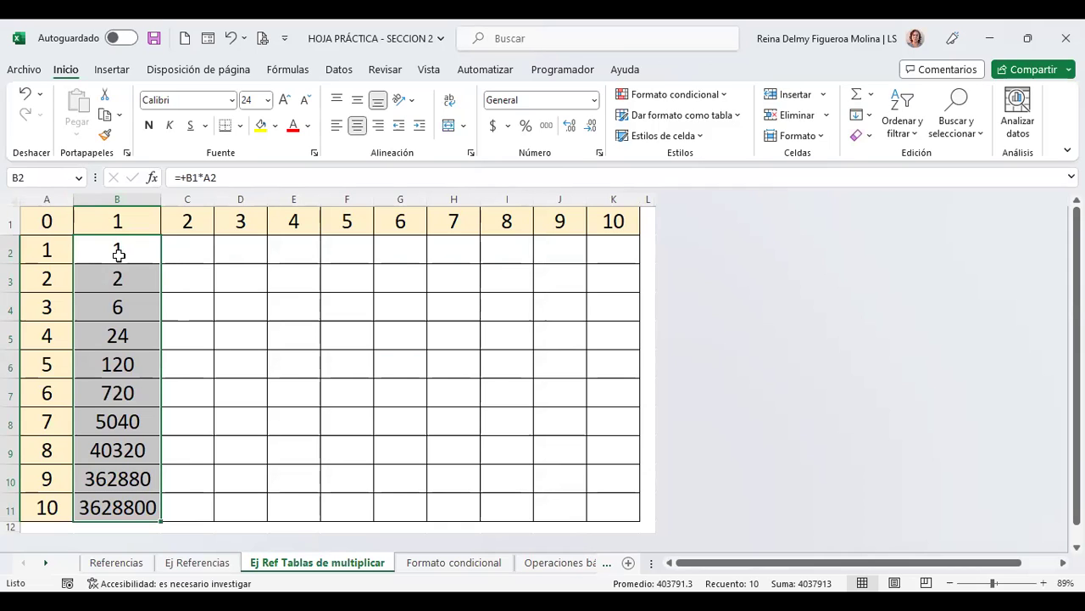
Inspect the formulas in B2 through B4, checking which cells each multiplication references after the fill.
{"action": "left_click", "coordinate": [136, 280]}
{"action": "key", "text": "Down"}
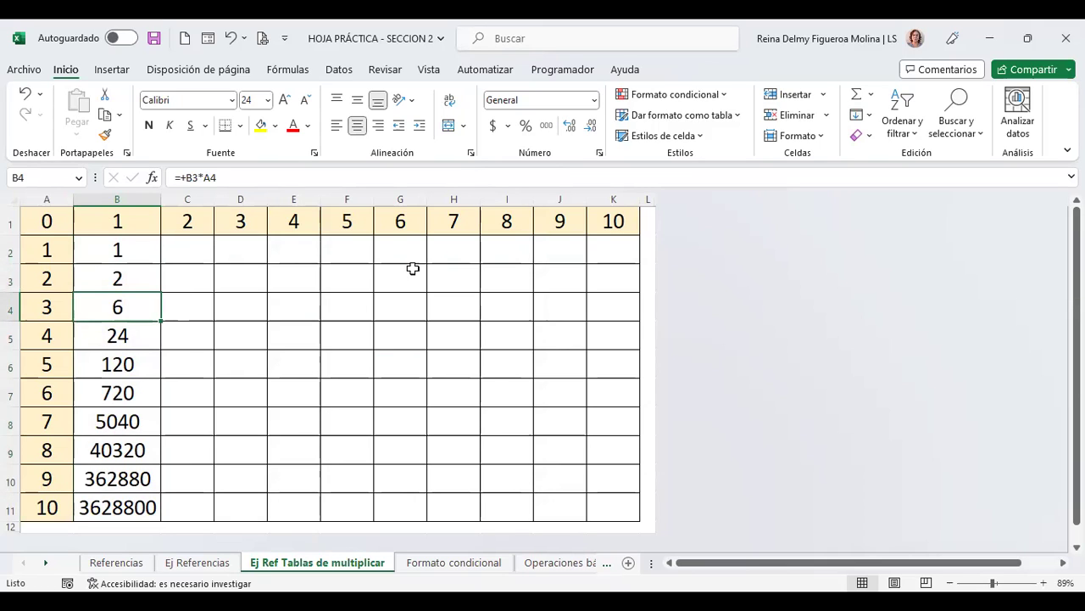
{"action": "key", "text": "Up"}
{"action": "key", "text": "Up"}
{"action": "key", "text": "Up"}
{"action": "key", "text": "Down"}
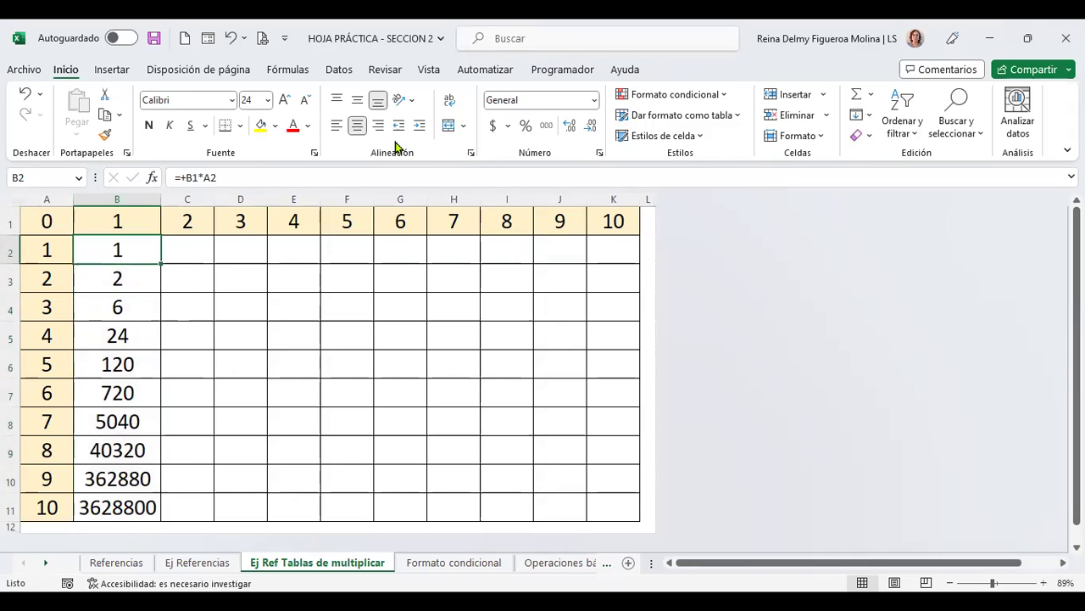
{"action": "key", "text": "F2"}
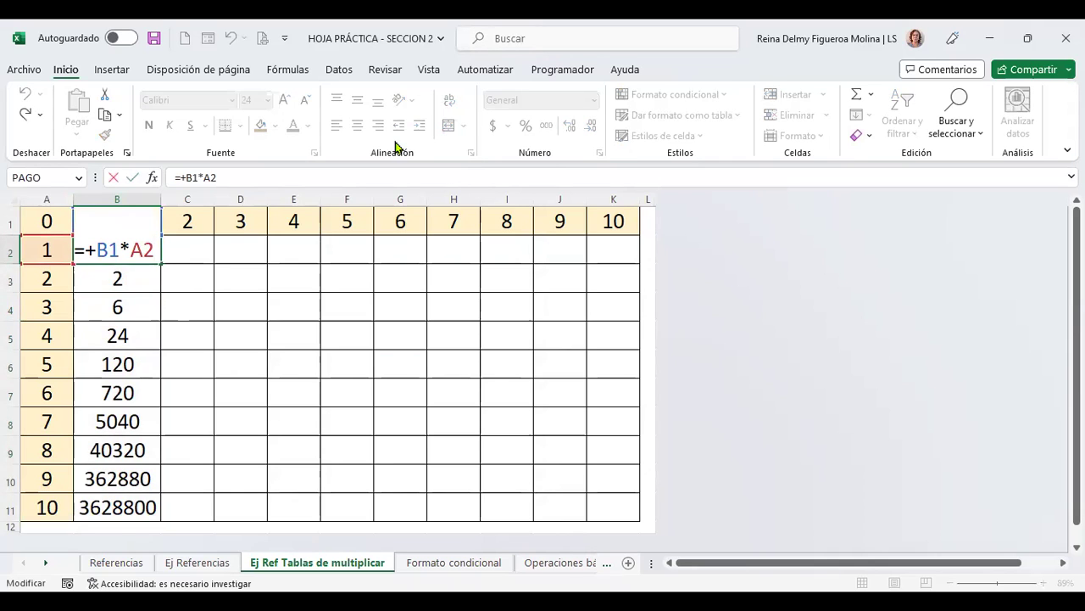
{"action": "key", "text": "Return"}
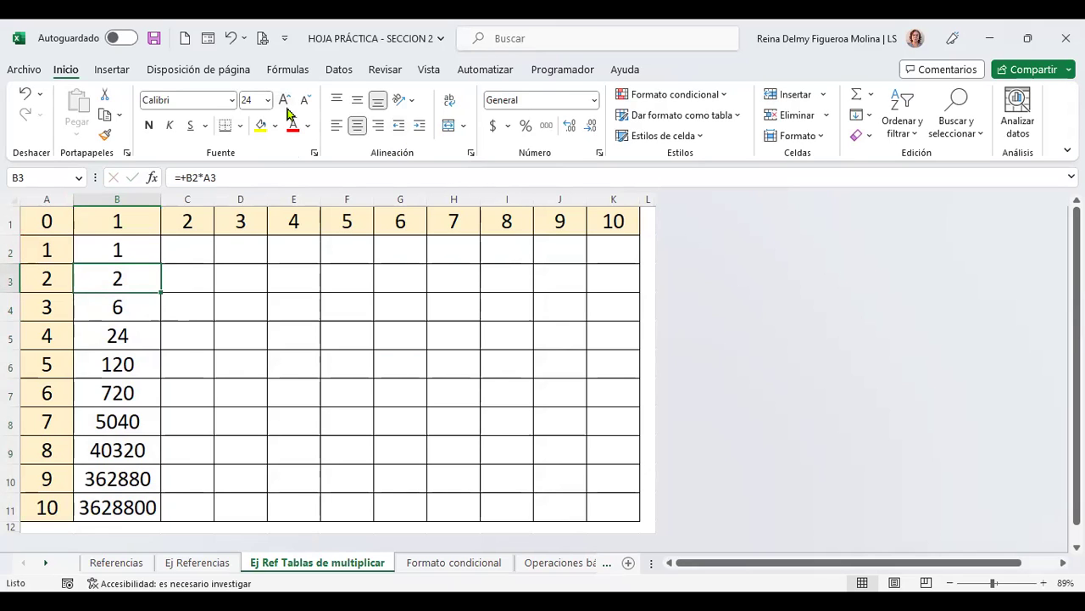
{"action": "key", "text": "Up"}
{"action": "key", "text": "F2"}
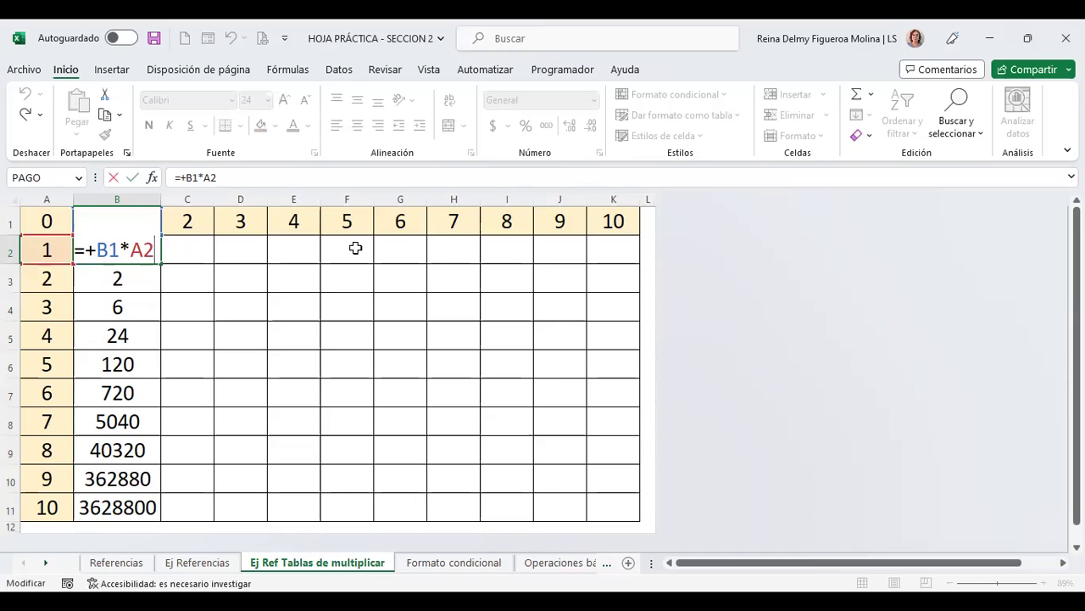
{"action": "key", "text": "Return"}
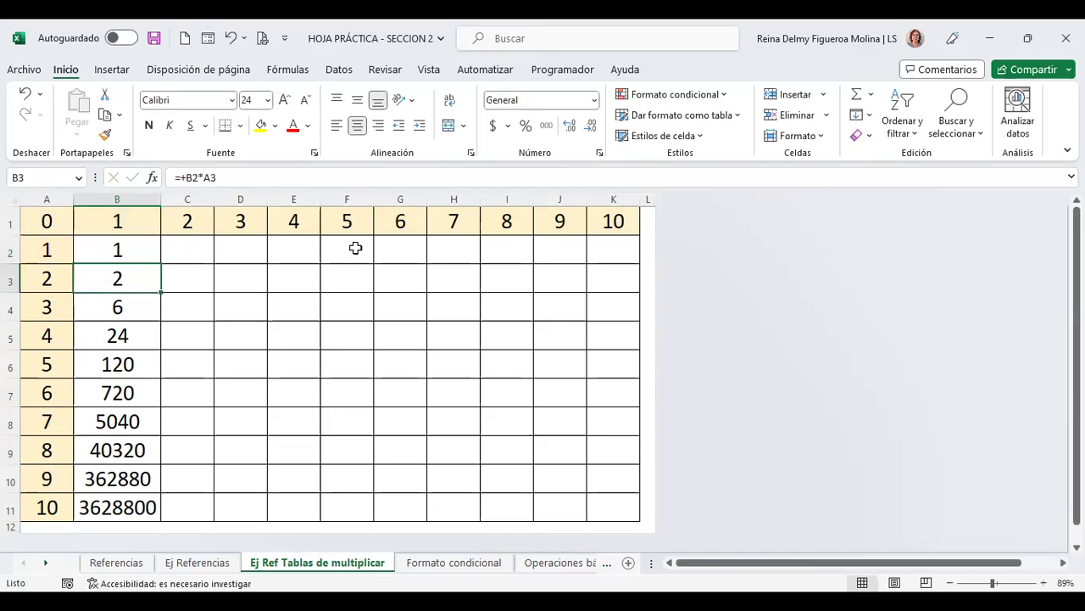
{"action": "key", "text": "F2"}
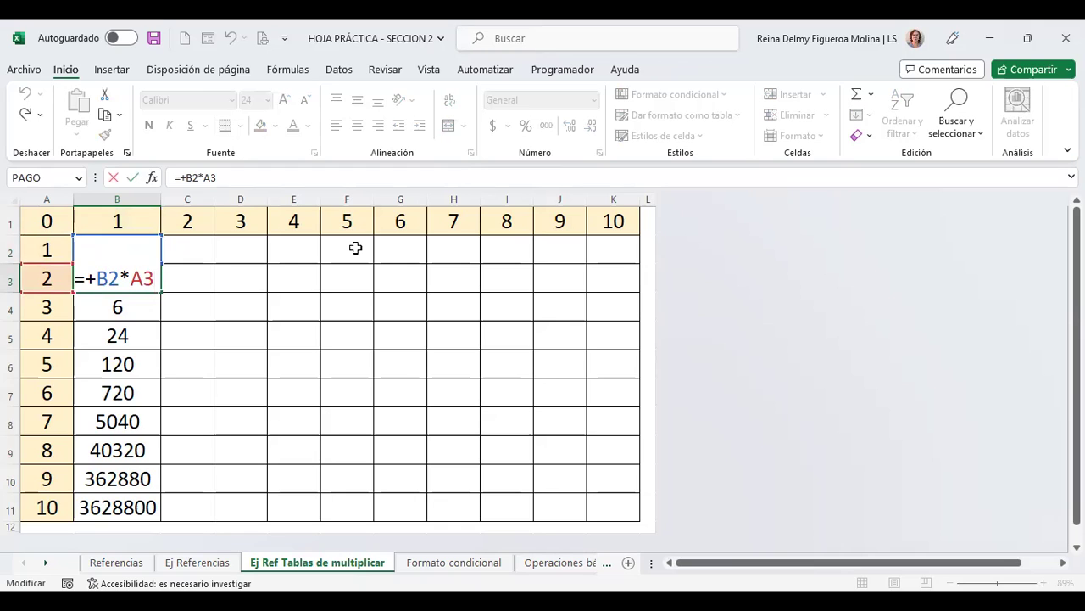
{"action": "key", "text": "Return"}
{"action": "key", "text": "Up"}
{"action": "key", "text": "Up"}
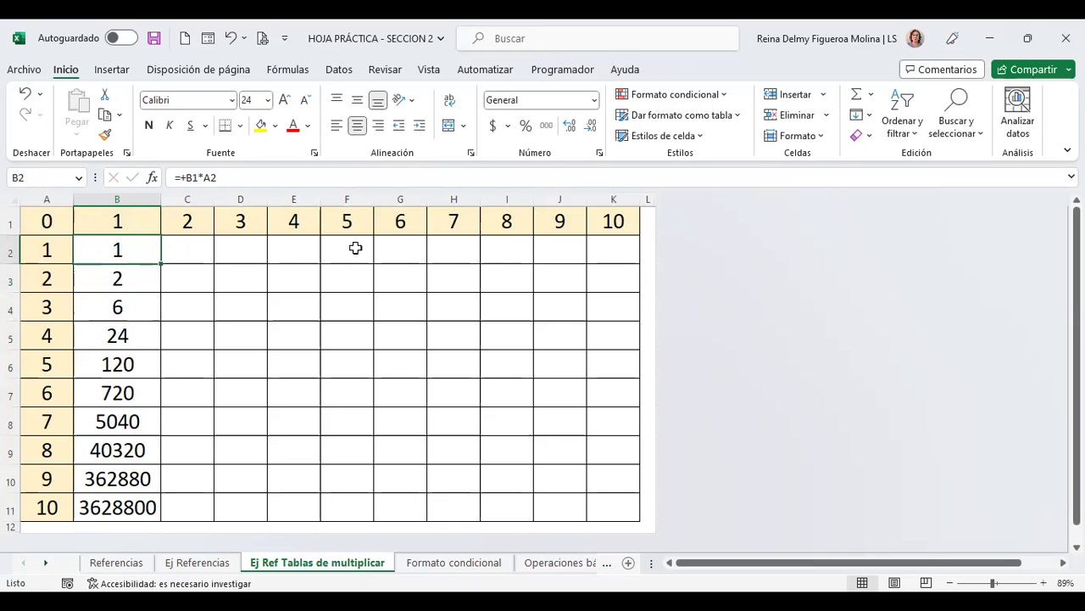
Make B1 absolute in B2's formula so it reads =+$B$1*A2, and fill it down through B11.
{"action": "key", "text": "F2"}
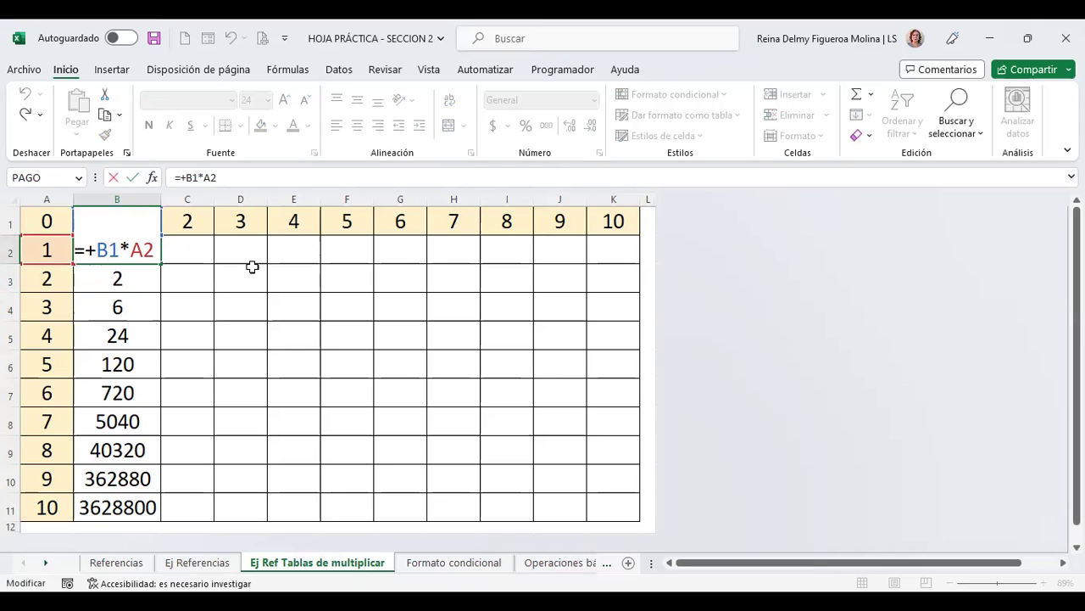
{"action": "key", "text": "F4"}
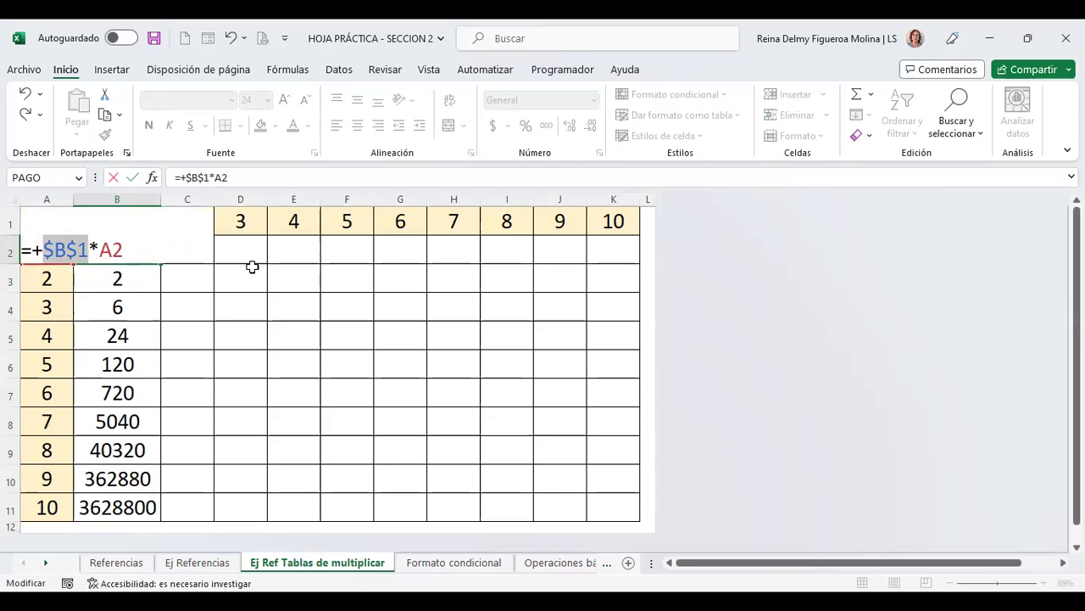
{"action": "key", "text": "Return"}
{"action": "left_click", "coordinate": [144, 255]}
{"action": "left_click_drag", "start_coordinate": [160, 261], "coordinate": [157, 509]}
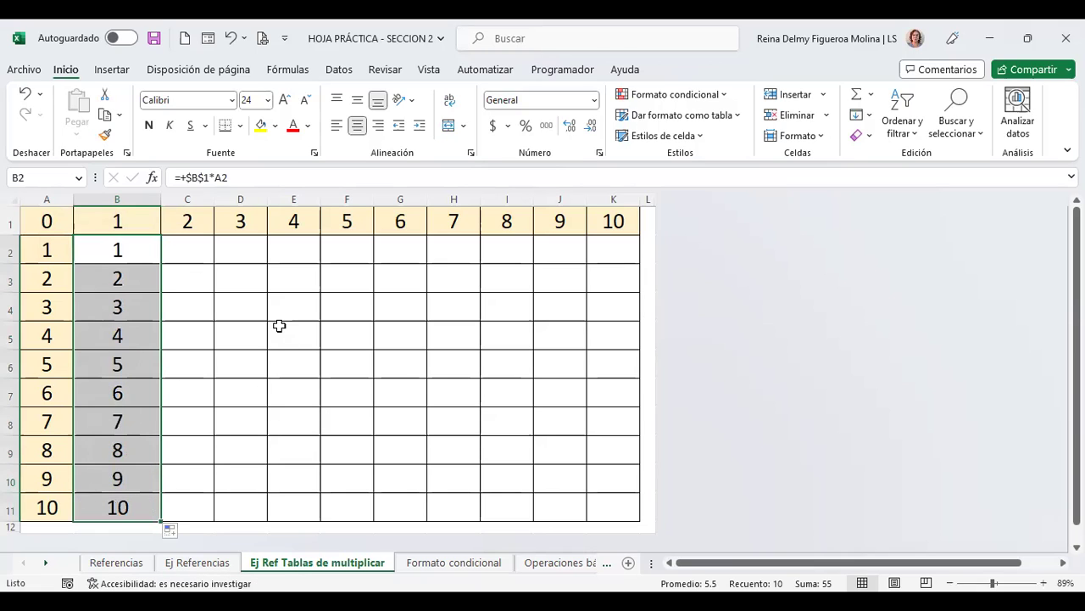
Fill the B2 formula across row 2 through K2, and inspect the references in B2.
{"action": "left_click", "coordinate": [134, 246]}
{"action": "left_click_drag", "start_coordinate": [161, 262], "coordinate": [625, 269]}
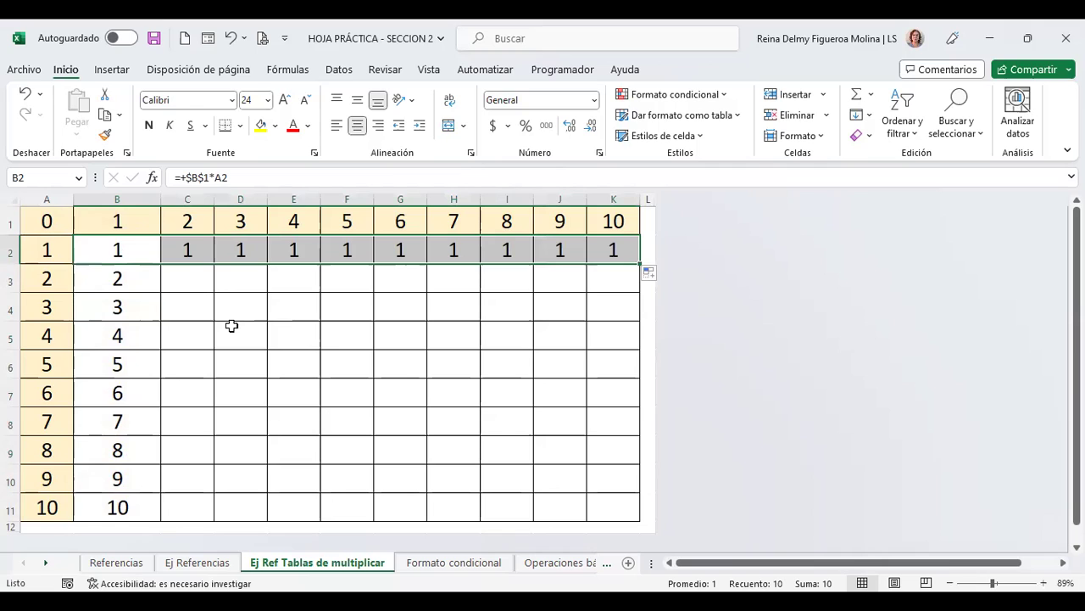
{"action": "left_click", "coordinate": [122, 256]}
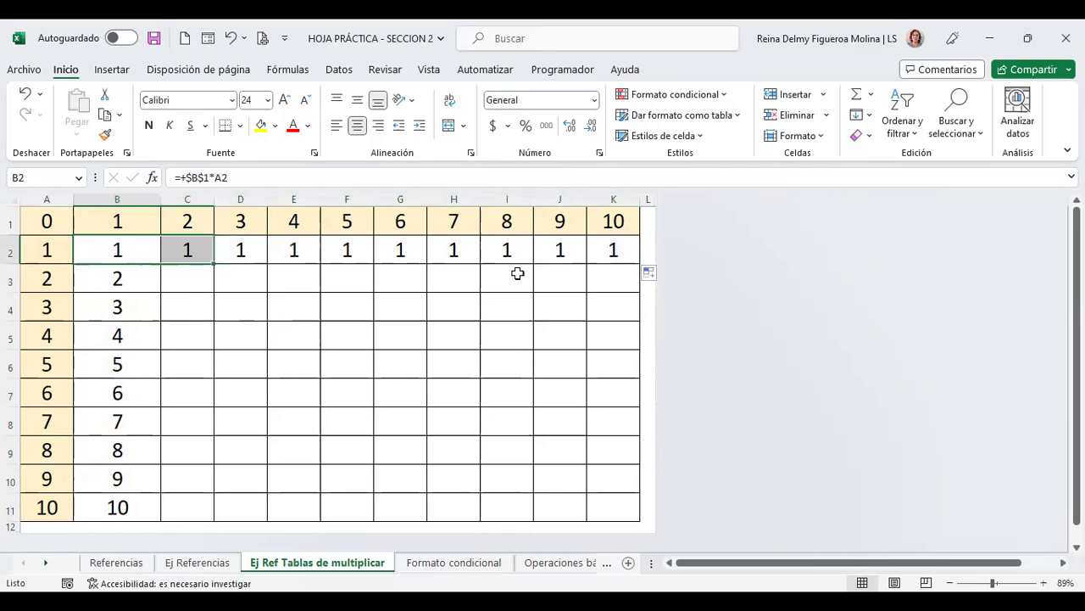
{"action": "key", "text": "F2"}
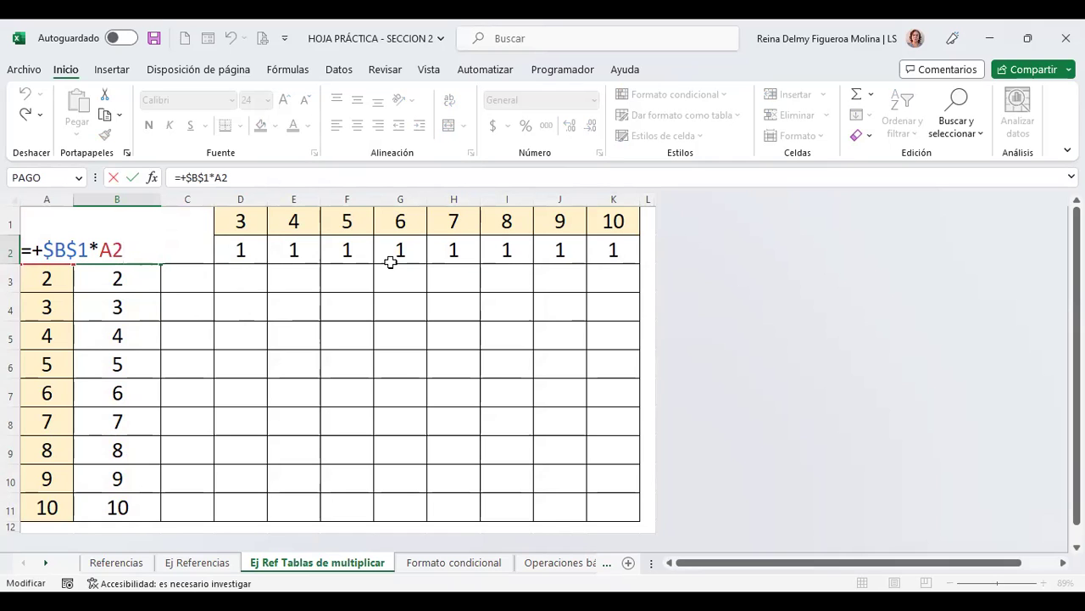
{"action": "key", "text": "Escape"}
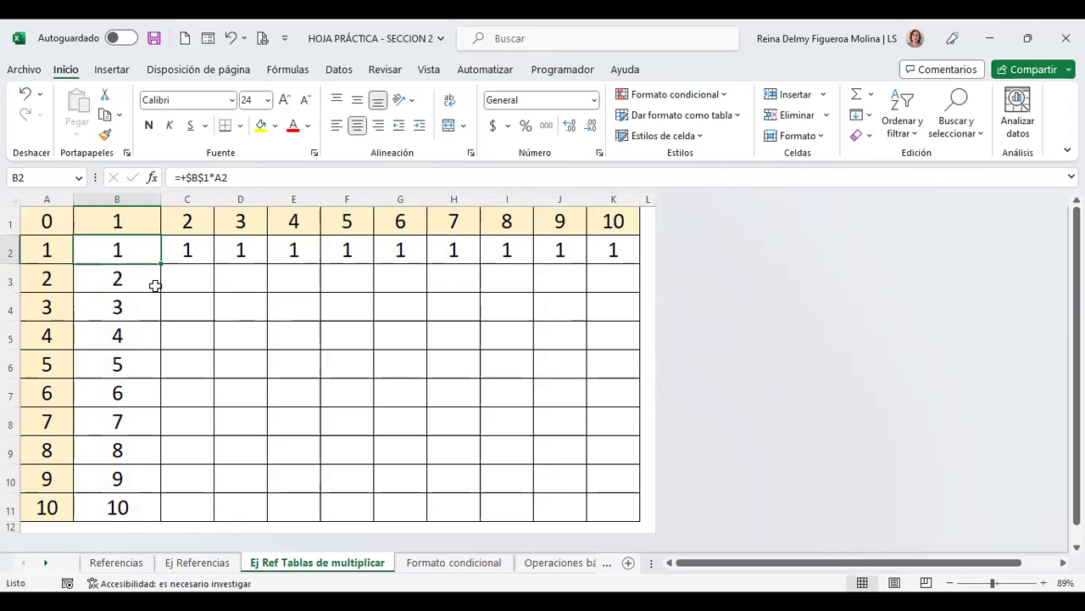
Change B2's formula to =+$B1*A2, fixing only the column of the first reference.
{"action": "double_click", "coordinate": [118, 265]}
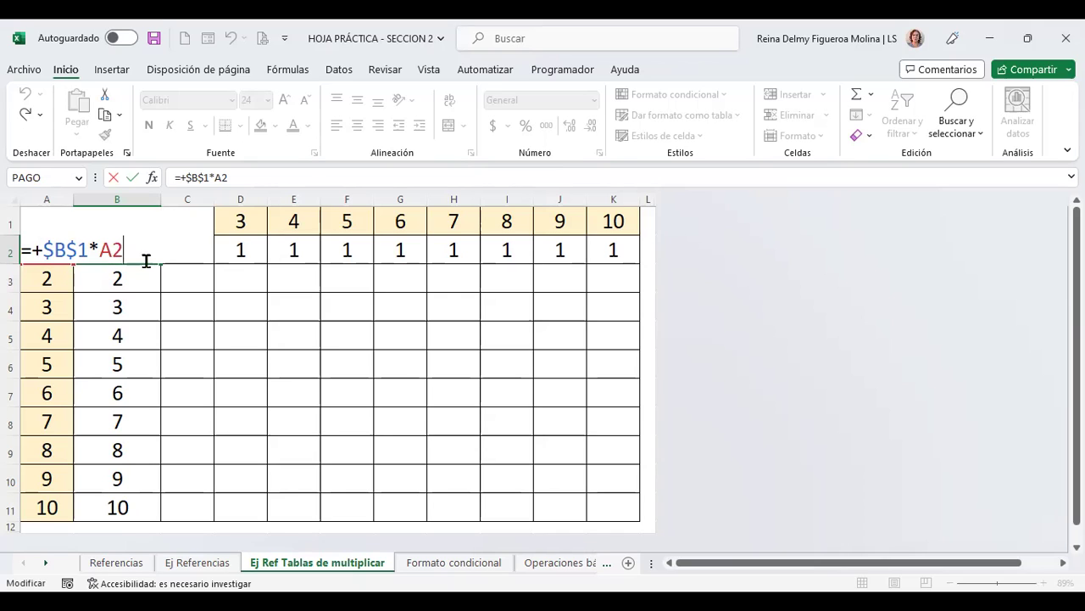
{"action": "left_click", "coordinate": [78, 250]}
{"action": "key", "text": "BackSpace"}
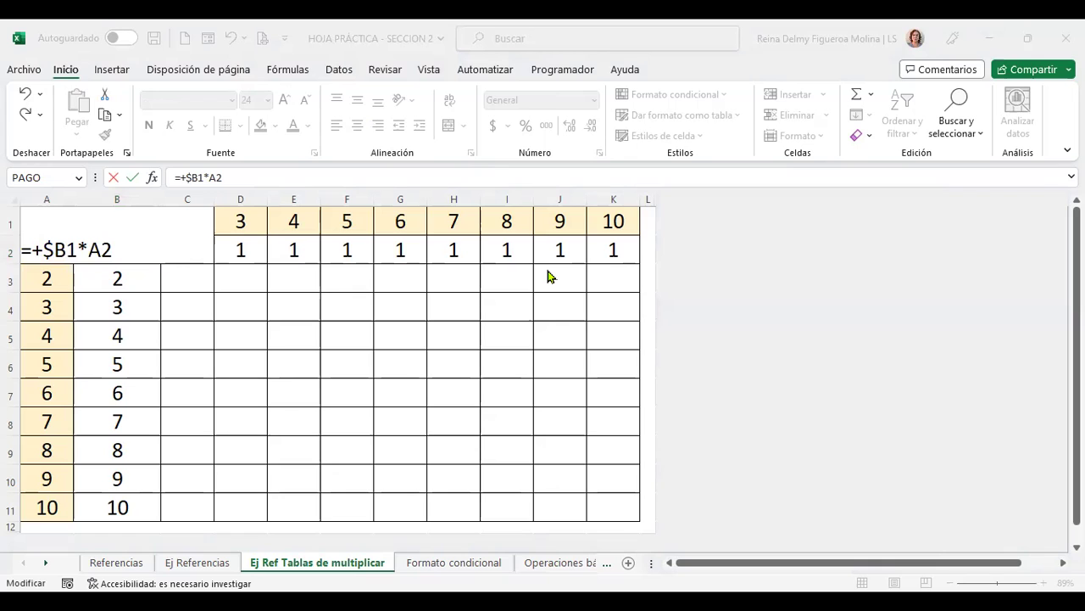
{"action": "left_click", "coordinate": [146, 253]}
{"action": "key", "text": "Return"}
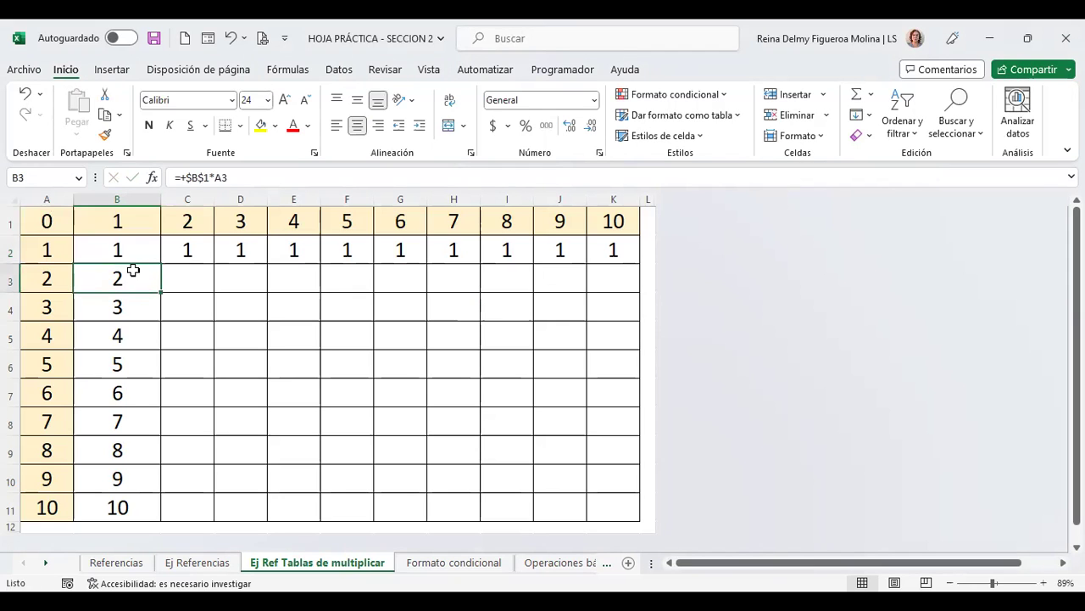
Clear B3:B11, check the formula in B2, and fill it down through B11.
{"action": "left_click", "coordinate": [152, 506], "text": "shift"}
{"action": "key", "text": "Delete"}
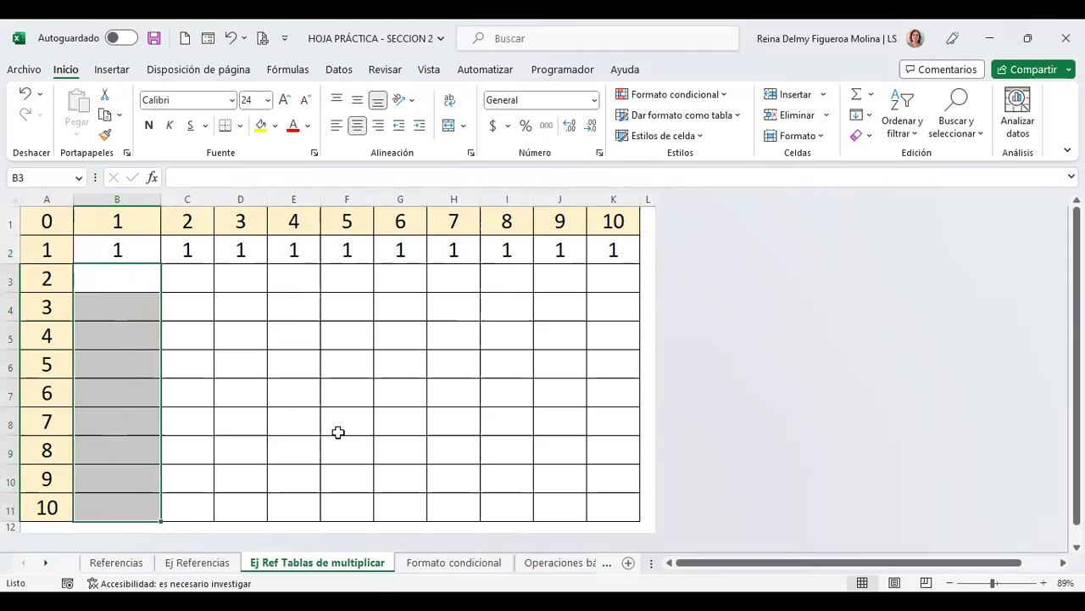
{"action": "left_click", "coordinate": [126, 244]}
{"action": "key", "text": "F2"}
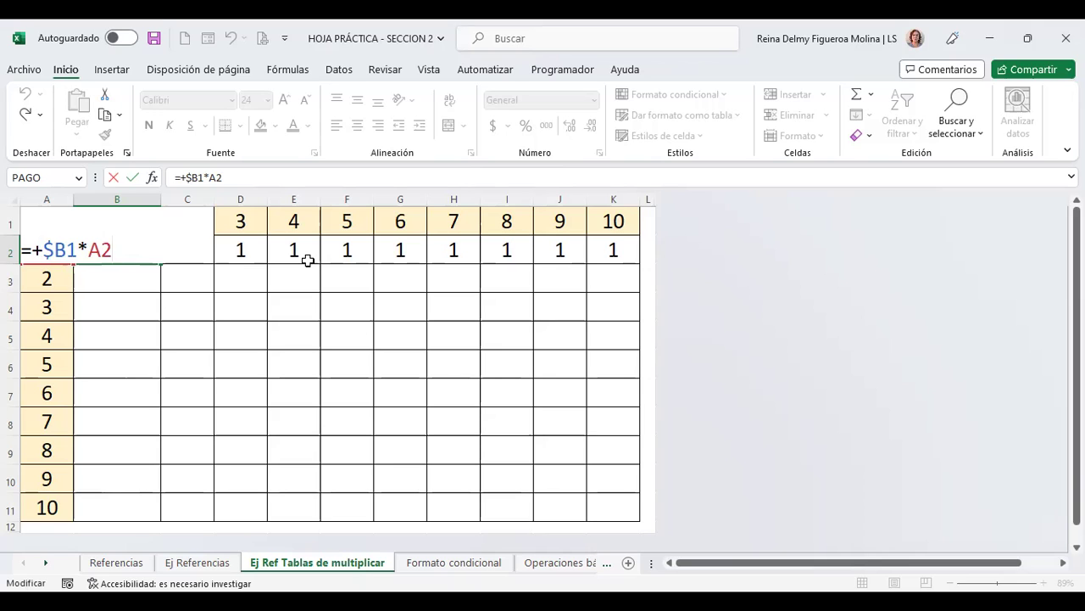
{"action": "key", "text": "ctrl+Return"}
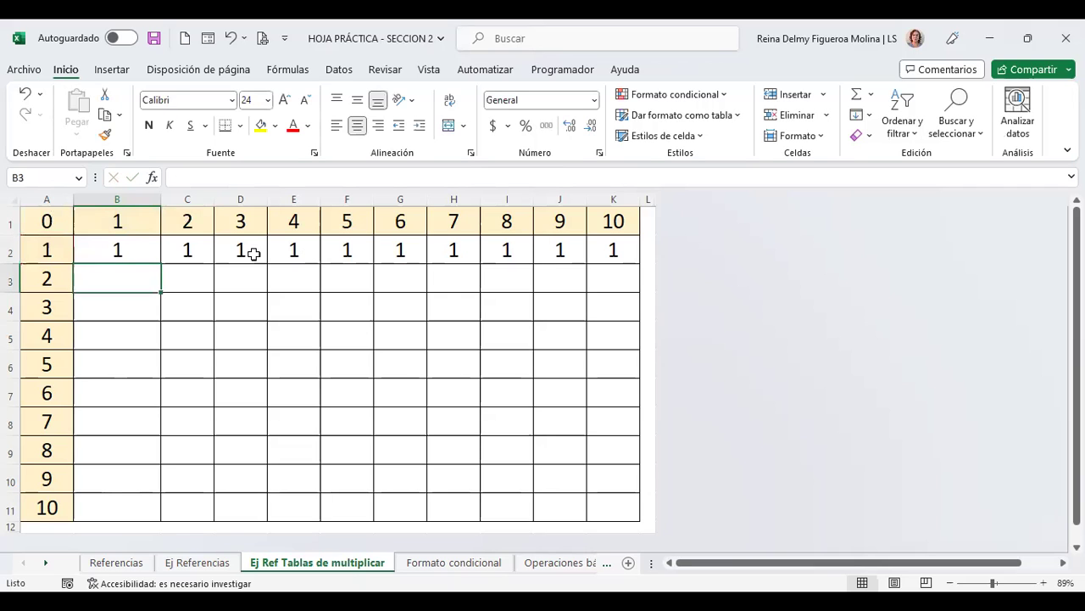
{"action": "left_click_drag", "start_coordinate": [160, 263], "coordinate": [146, 509]}
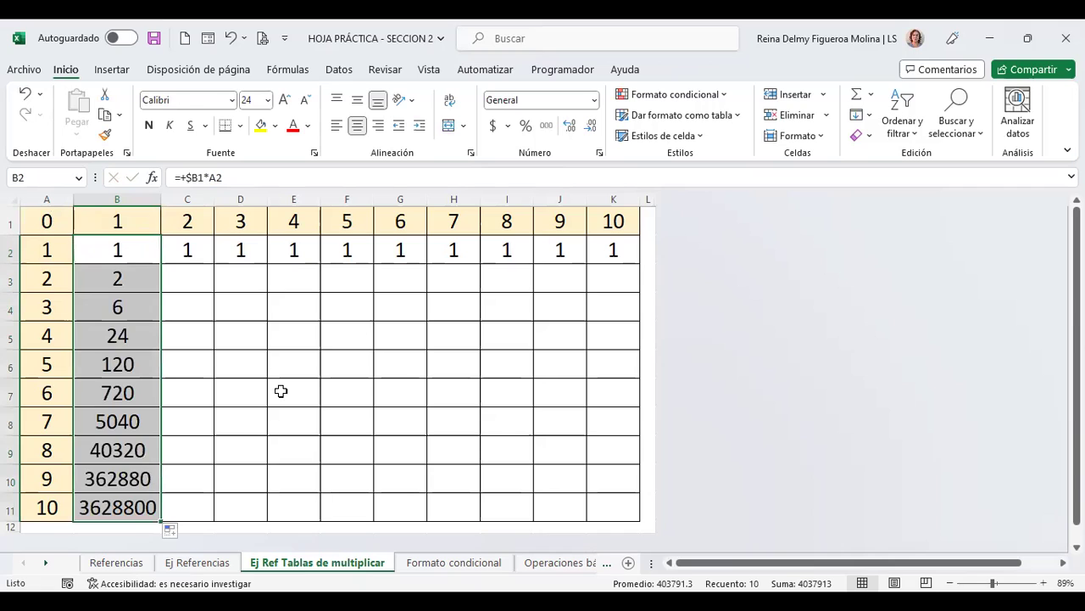
Inspect the references in the formulas of B2 and B3 to compare how they change down the column.
{"action": "left_click", "coordinate": [152, 258]}
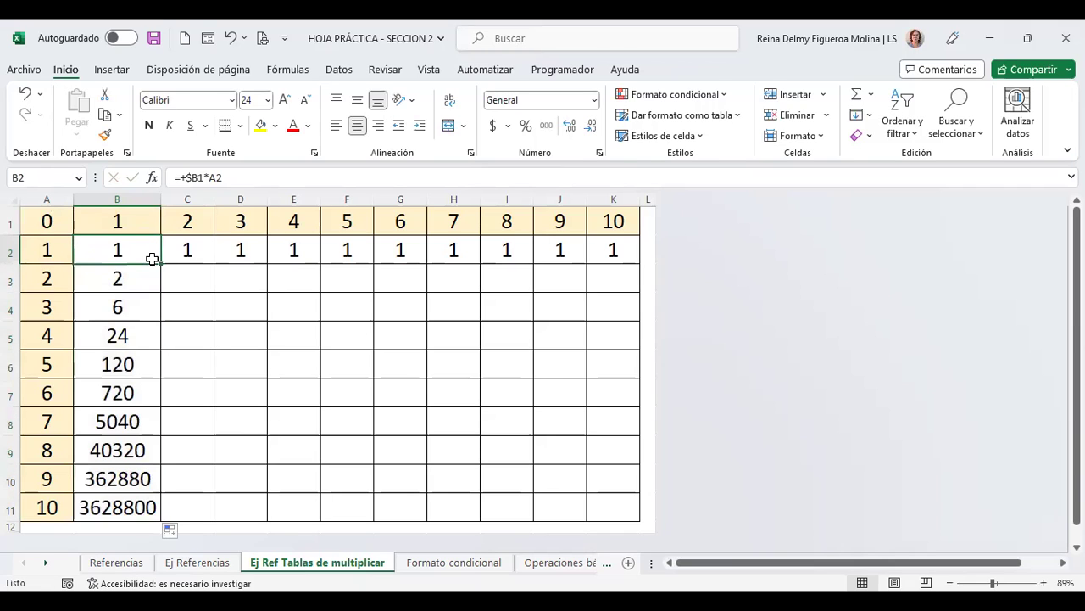
{"action": "double_click", "coordinate": [152, 259]}
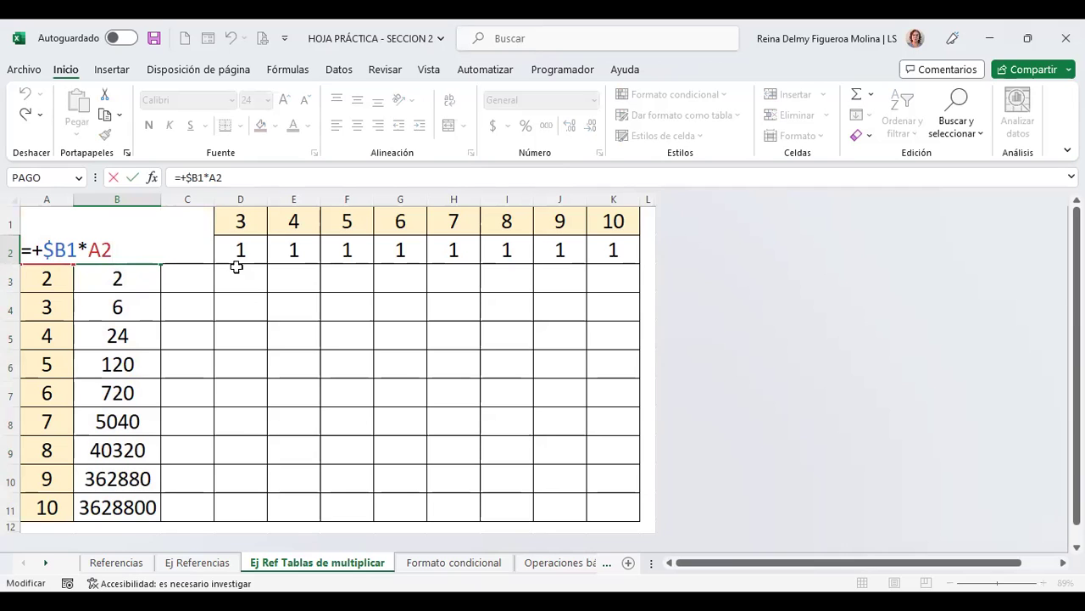
{"action": "key", "text": "Return"}
{"action": "key", "text": "F2"}
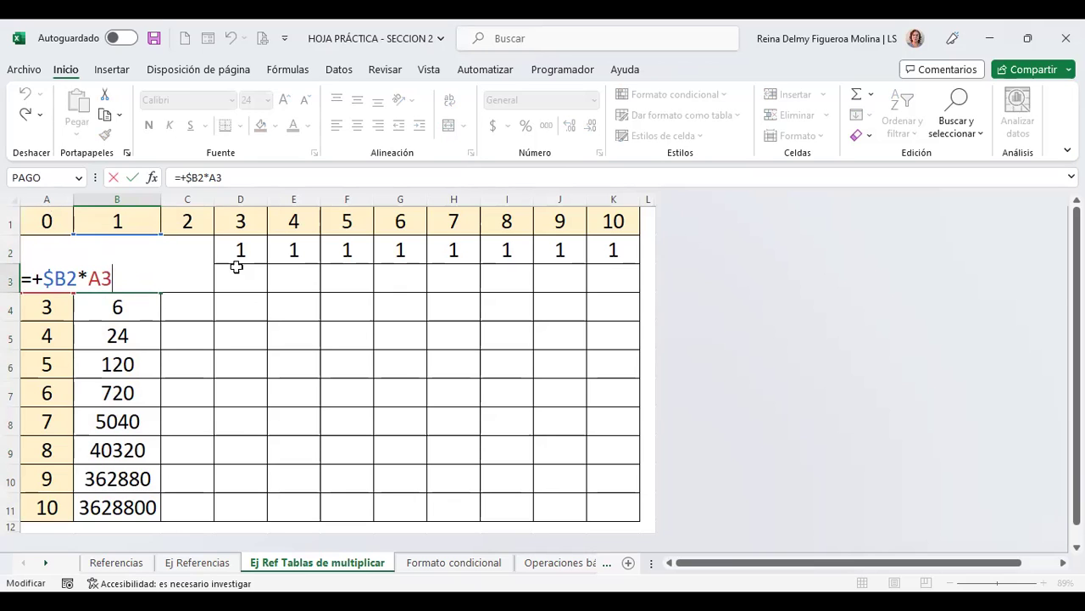
{"action": "key", "text": "Return"}
Clear the filled results below B2, from B3 down through B12.
{"action": "key", "text": "Up"}
{"action": "key", "text": "Up"}
{"action": "key", "text": "Down"}
{"action": "key", "text": "shift+Down"}
{"action": "key", "text": "shift+Down"}
{"action": "key", "text": "shift+Down"}
{"action": "key", "text": "shift+Down"}
{"action": "key", "text": "shift+Down"}
{"action": "key", "text": "shift+Down"}
{"action": "key", "text": "shift+Down"}
{"action": "key", "text": "shift+Down"}
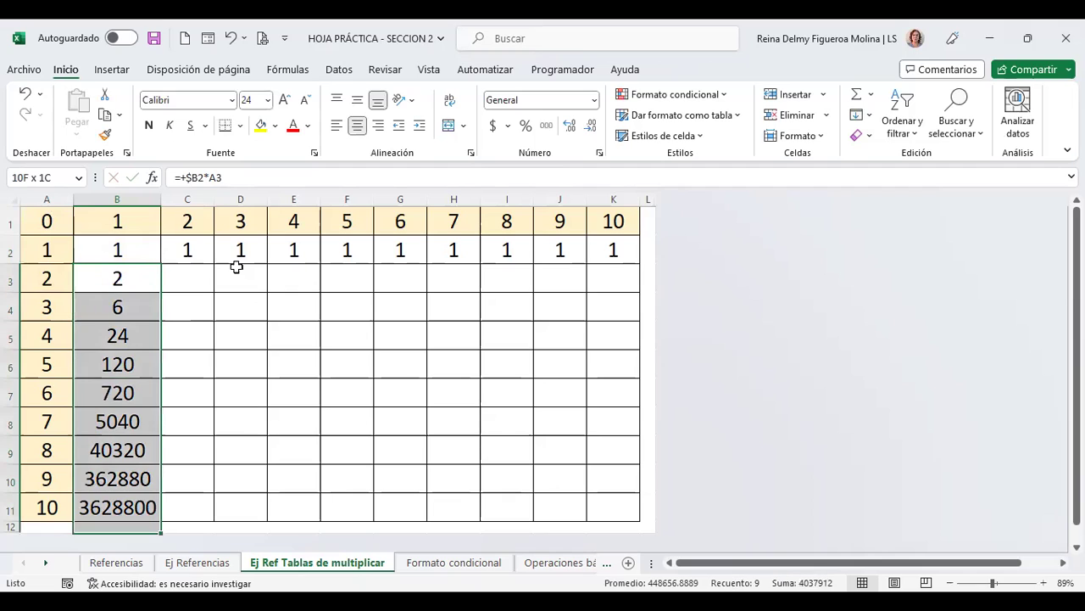
{"action": "key", "text": "Delete"}
{"action": "key", "text": "Up"}
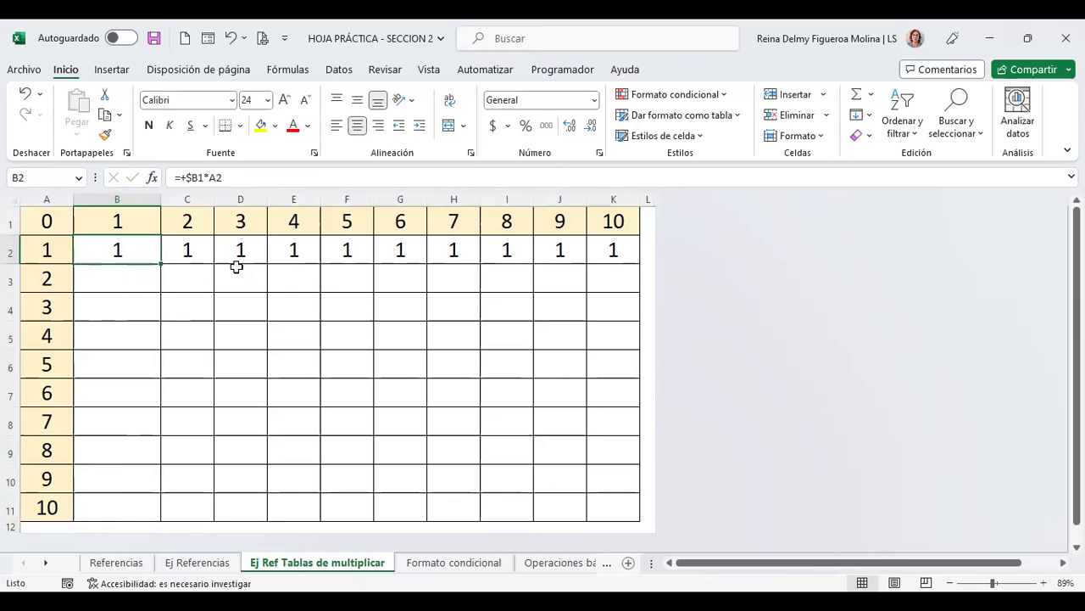
Change B2's formula to =B$1*$A2, fixing the row of the first reference and the column of the second.
{"action": "key", "text": "F2"}
{"action": "key", "text": "Home"}
{"action": "key", "text": "Right"}
{"action": "key", "text": "Delete"}
{"action": "key", "text": "Delete"}
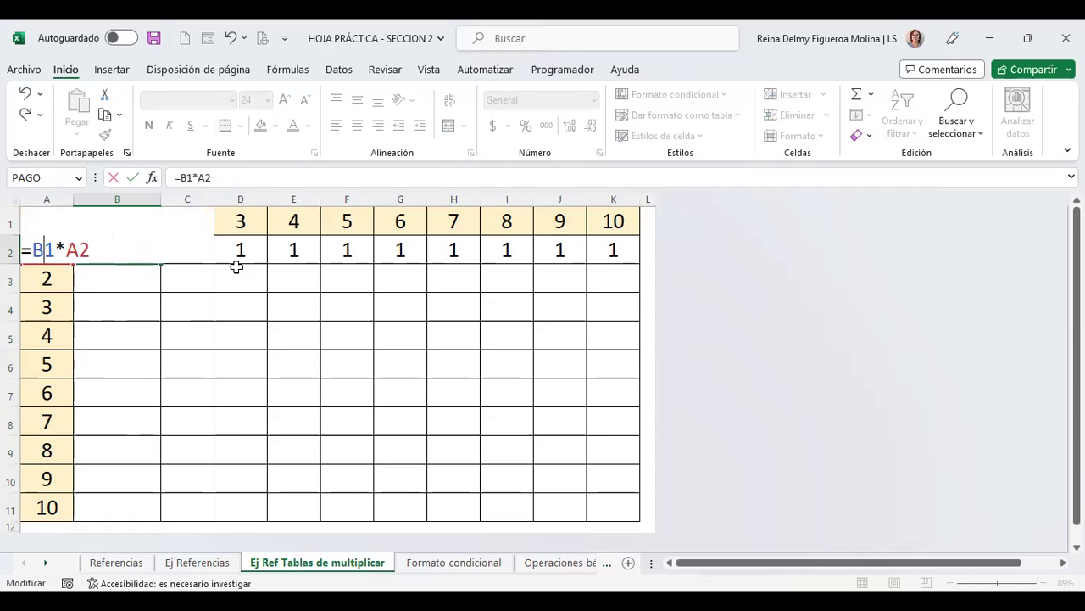
{"action": "key", "text": "Right"}
{"action": "type", "text": "$"}
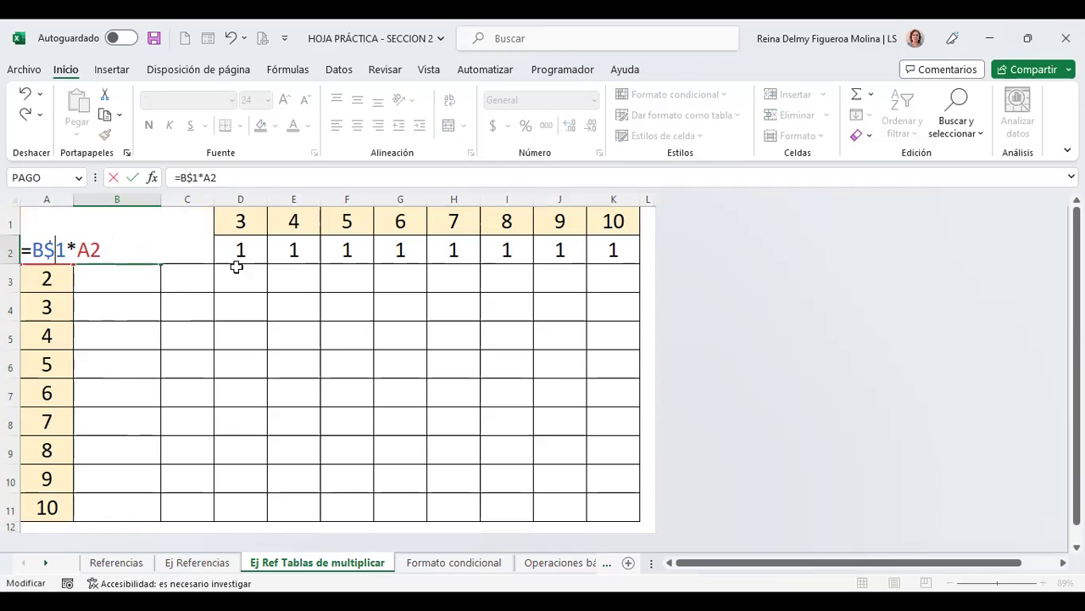
{"action": "key", "text": "ctrl+Return"}
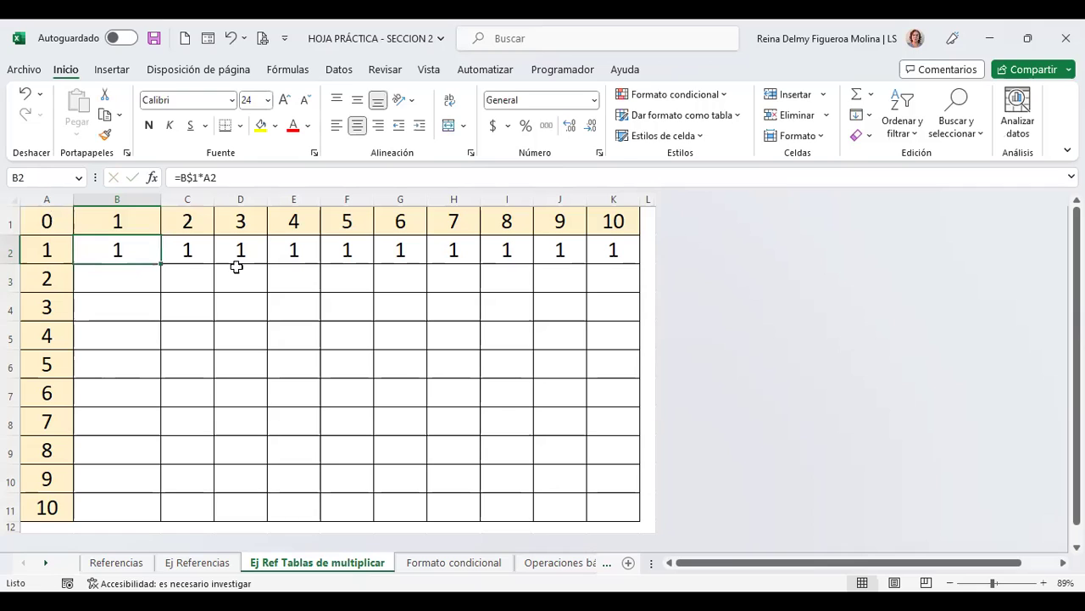
{"action": "key", "text": "F2"}
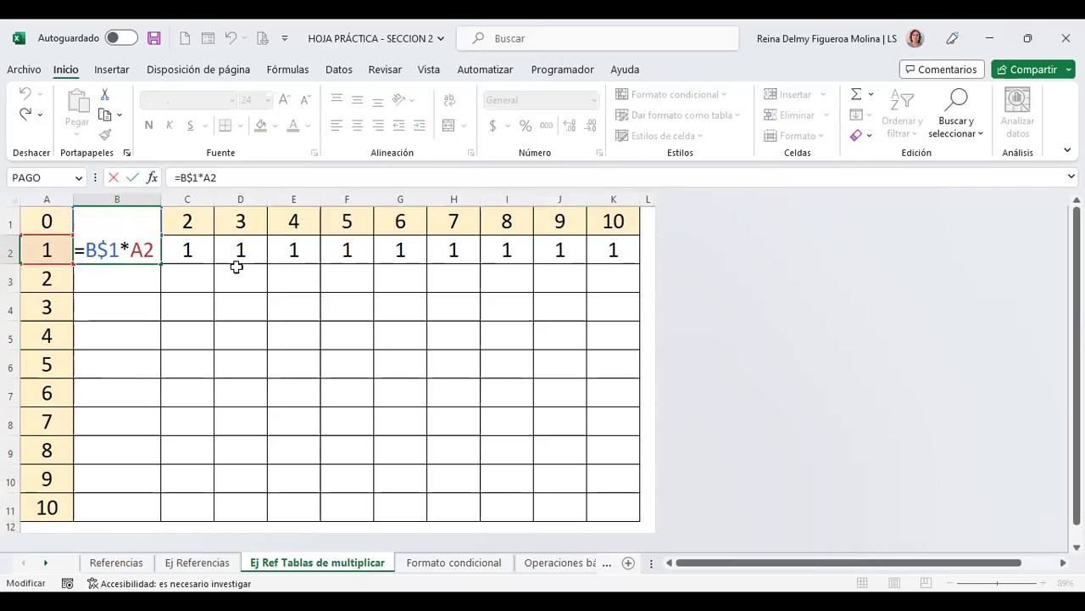
{"action": "type", "text": "$"}
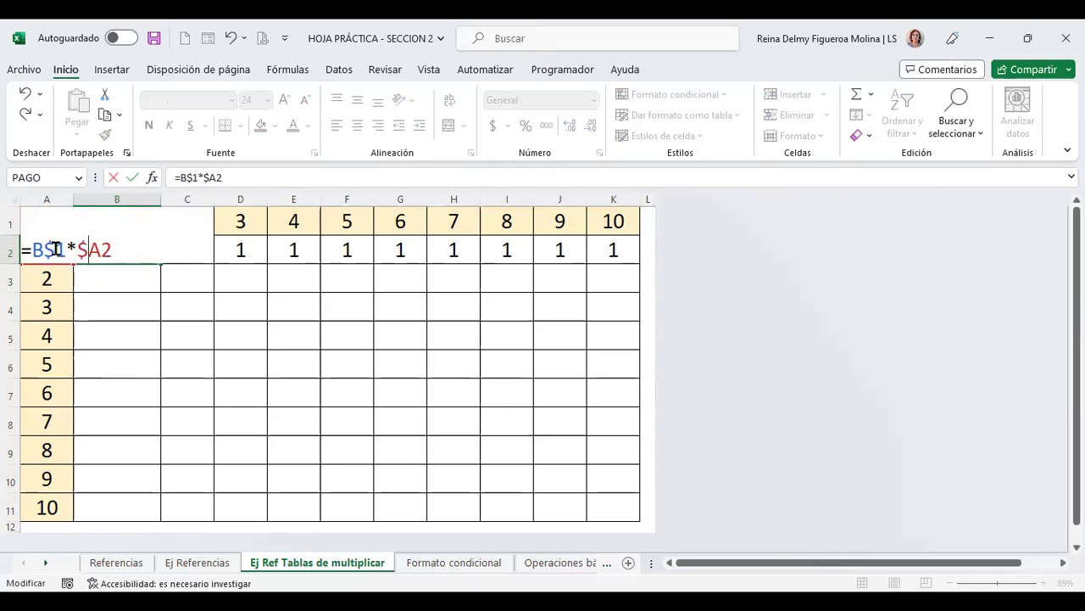
{"action": "key", "text": "Return"}
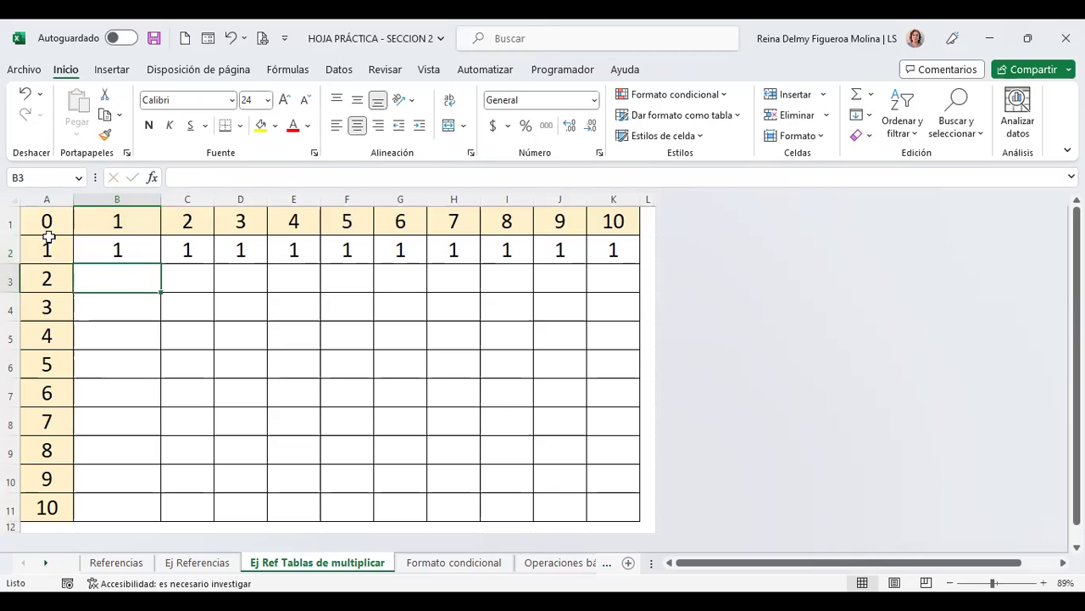
Clear the contents of B2:K3 in the multiplication table.
{"action": "left_click", "coordinate": [11, 222]}
{"action": "left_click_drag", "start_coordinate": [127, 246], "coordinate": [608, 267]}
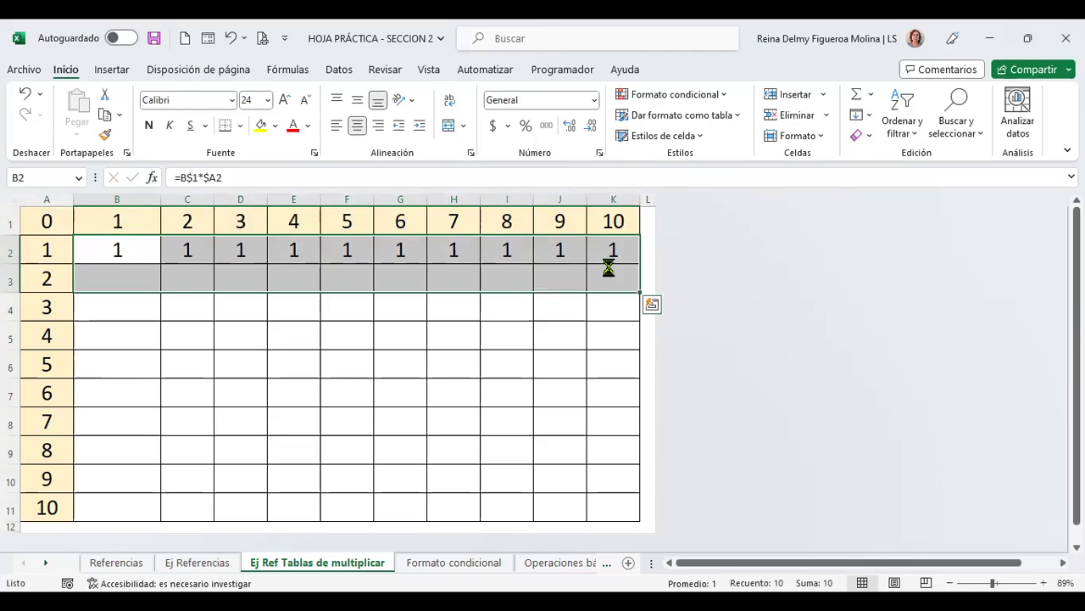
{"action": "key", "text": "Delete"}
Highlight the header row B1:K1 and the header column A2:A11 alternately to compare the table's two sets of factors.
{"action": "left_click_drag", "start_coordinate": [139, 219], "coordinate": [614, 222]}
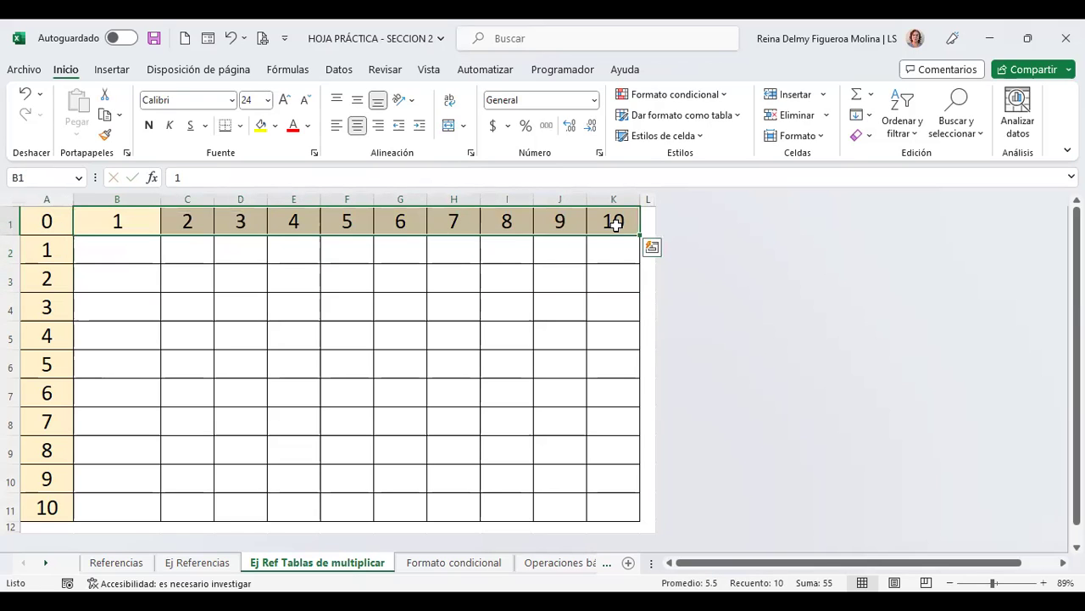
{"action": "left_click_drag", "start_coordinate": [48, 248], "coordinate": [56, 507]}
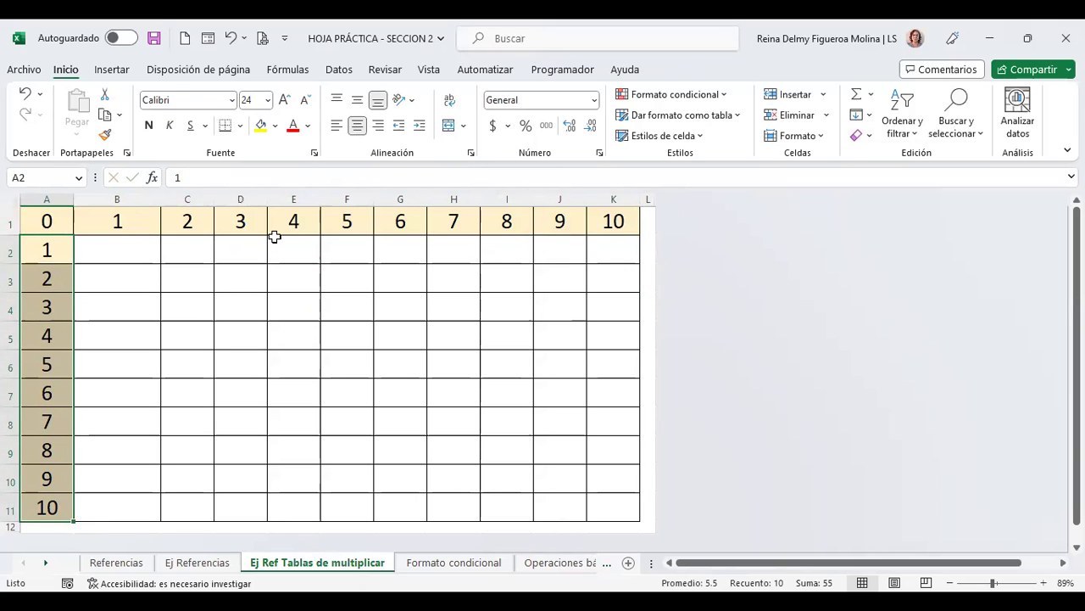
{"action": "left_click_drag", "start_coordinate": [126, 216], "coordinate": [614, 223]}
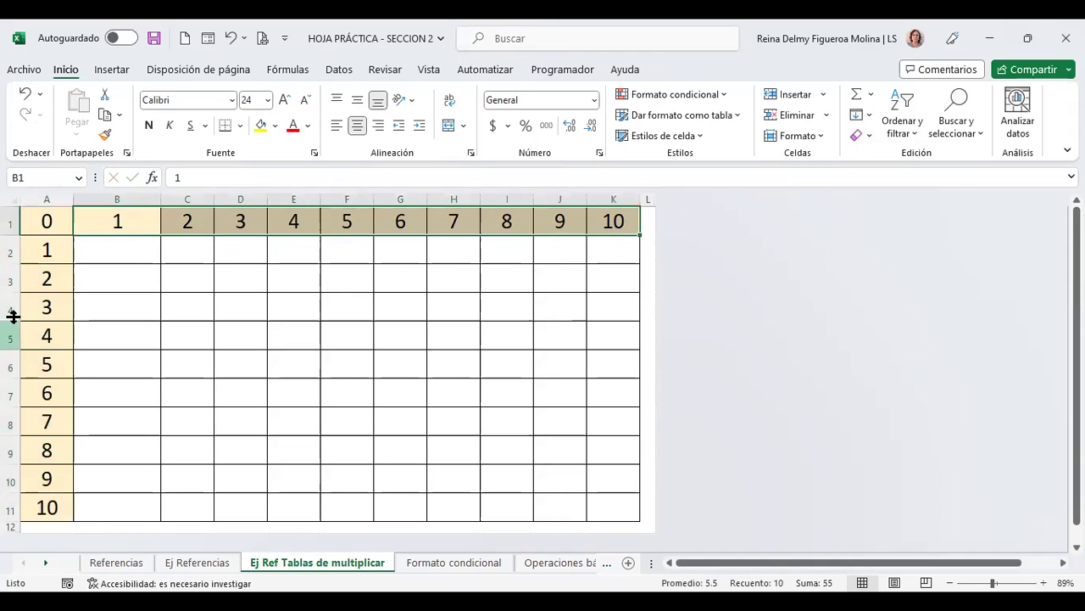
{"action": "left_click_drag", "start_coordinate": [50, 249], "coordinate": [60, 507]}
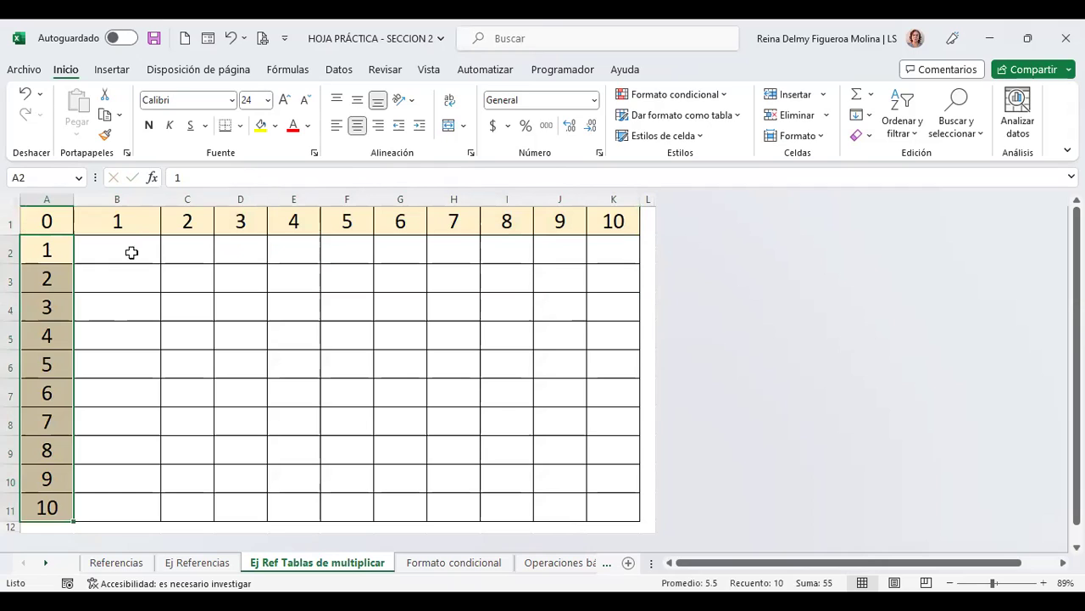
Enter the formula +B$1*$A2 in B2, with the header row and the header column fixed by mixed references.
{"action": "left_click", "coordinate": [131, 249]}
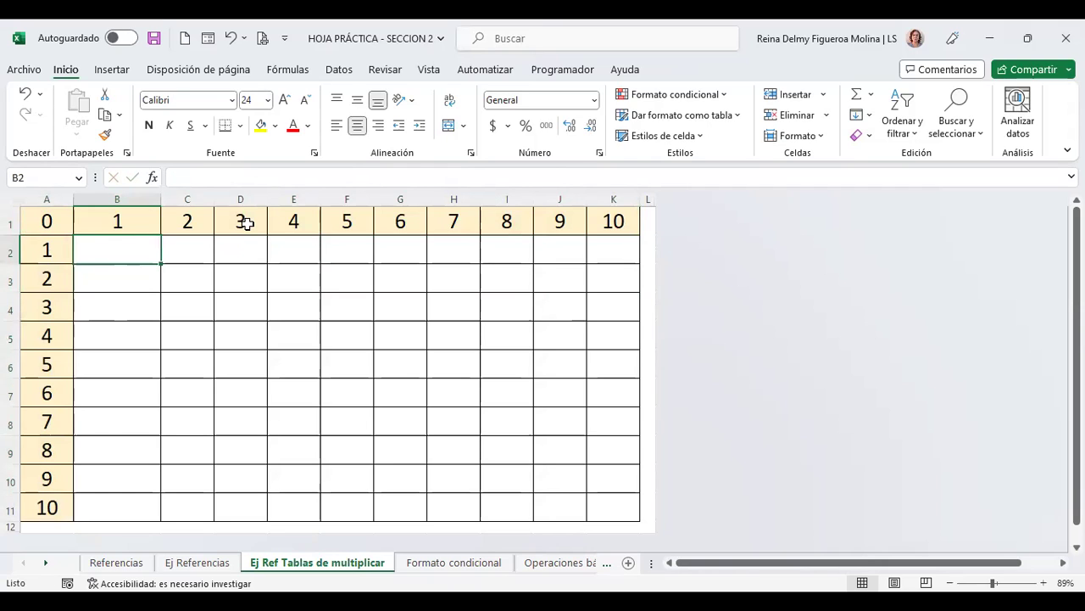
{"action": "type", "text": "+"}
{"action": "key", "text": "Up"}
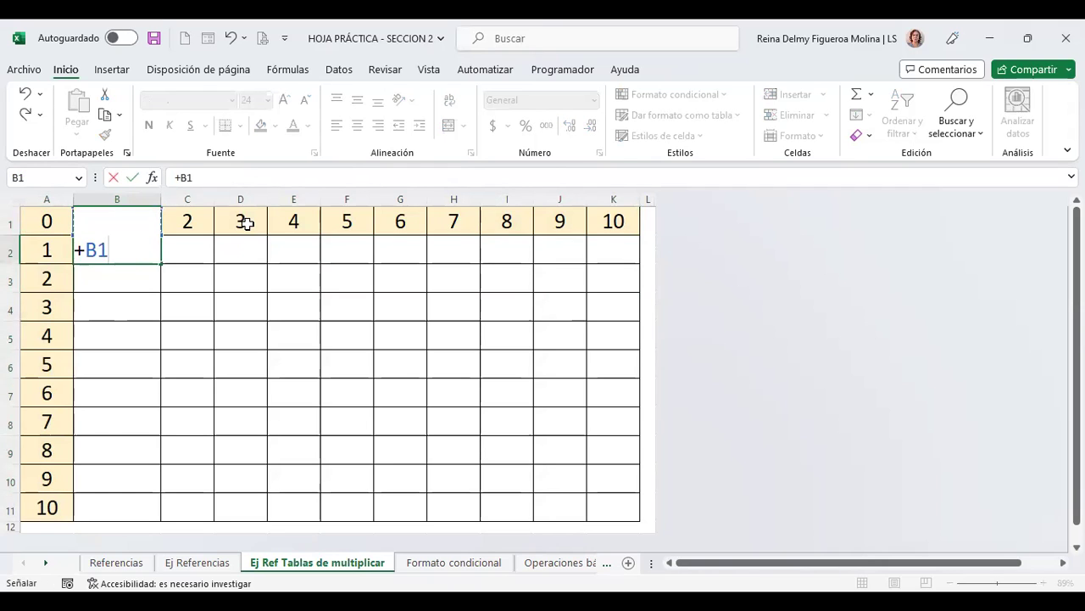
{"action": "key", "text": "F4"}
{"action": "key", "text": "F4"}
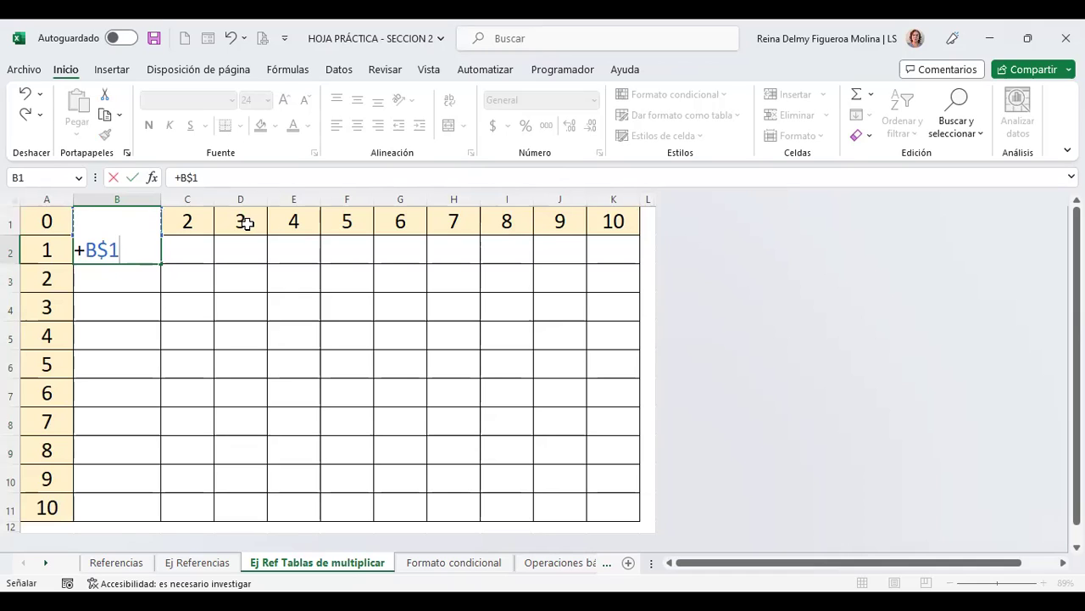
{"action": "type", "text": "*"}
{"action": "left_click", "coordinate": [47, 247]}
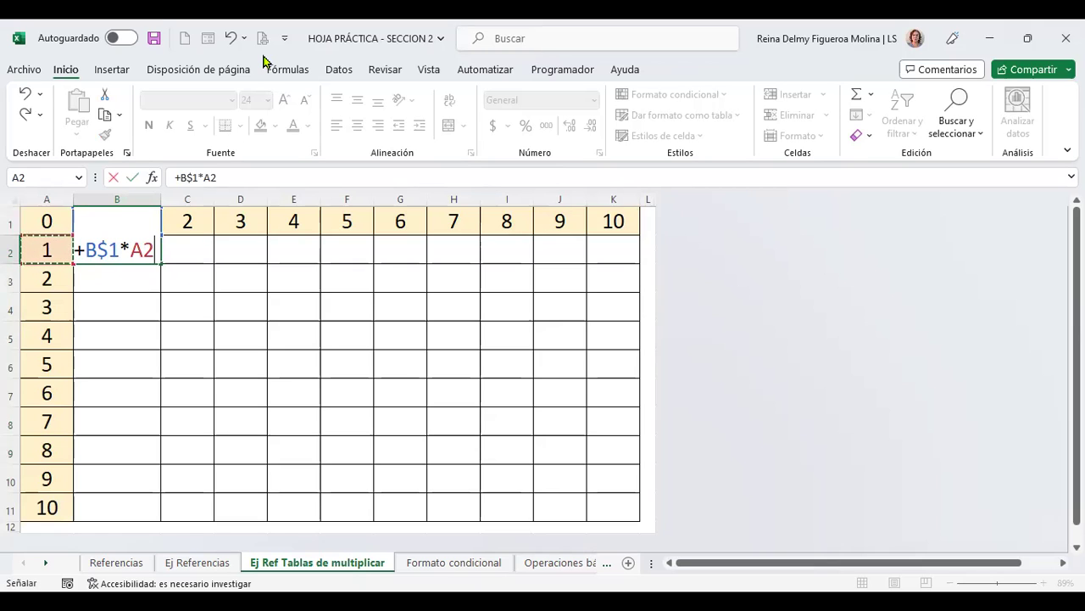
{"action": "key", "text": "F4"}
{"action": "key", "text": "F4"}
{"action": "key", "text": "F4"}
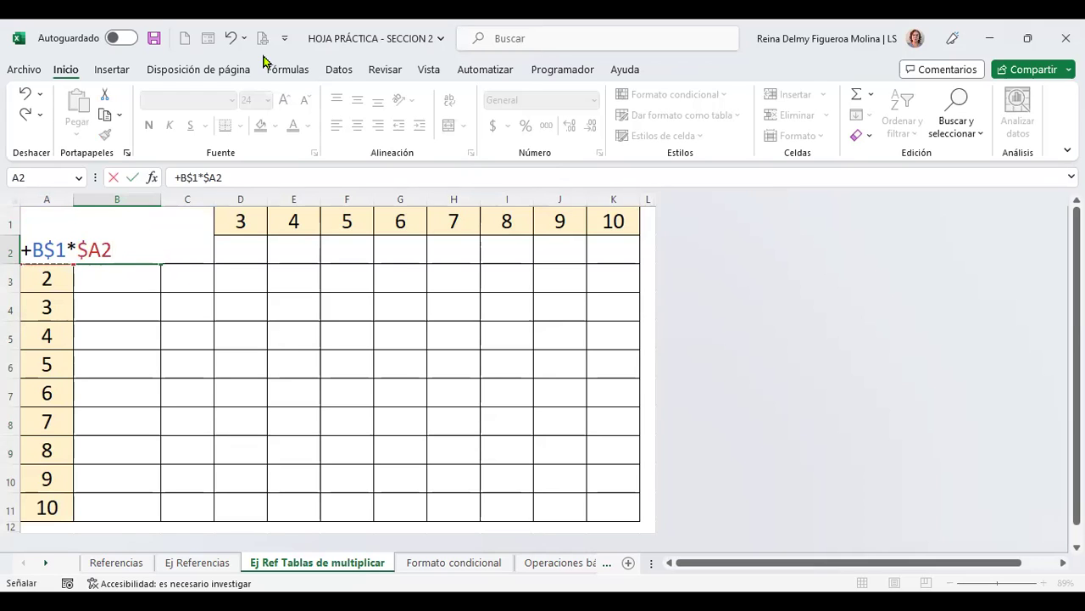
{"action": "key", "text": "Return"}
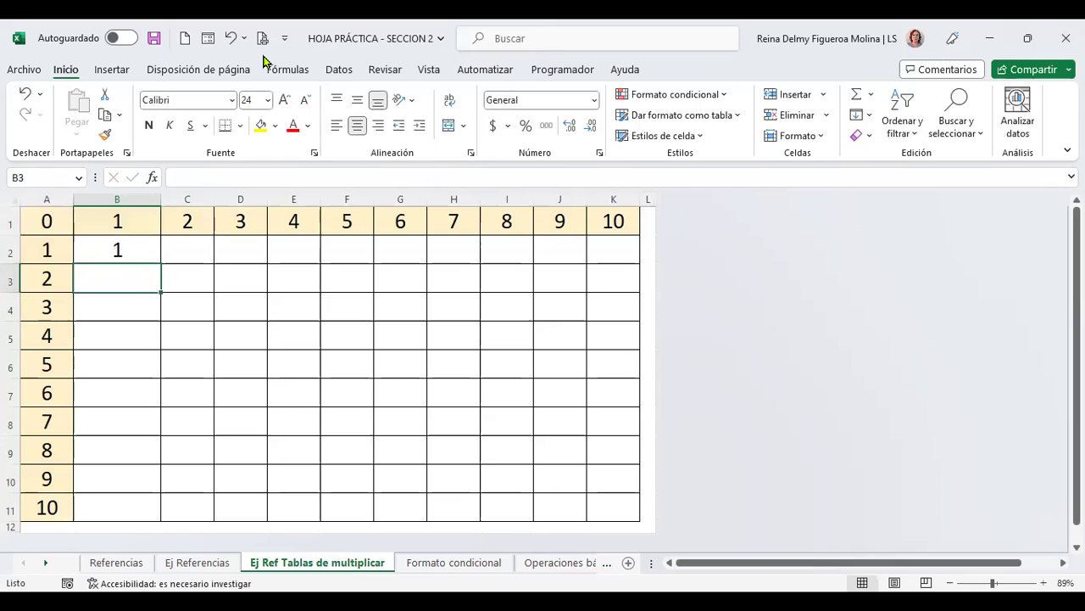
Fill the B2 formula across through K2 and down through B11, and extend column B's formulas across to K11.
{"action": "left_click", "coordinate": [119, 250]}
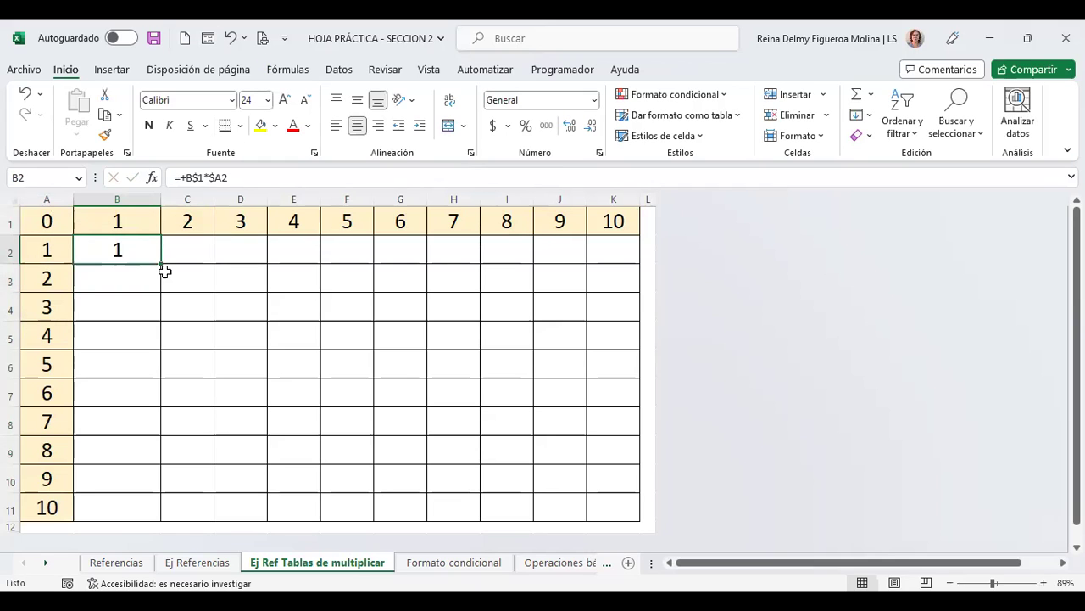
{"action": "left_click_drag", "start_coordinate": [161, 262], "coordinate": [627, 260]}
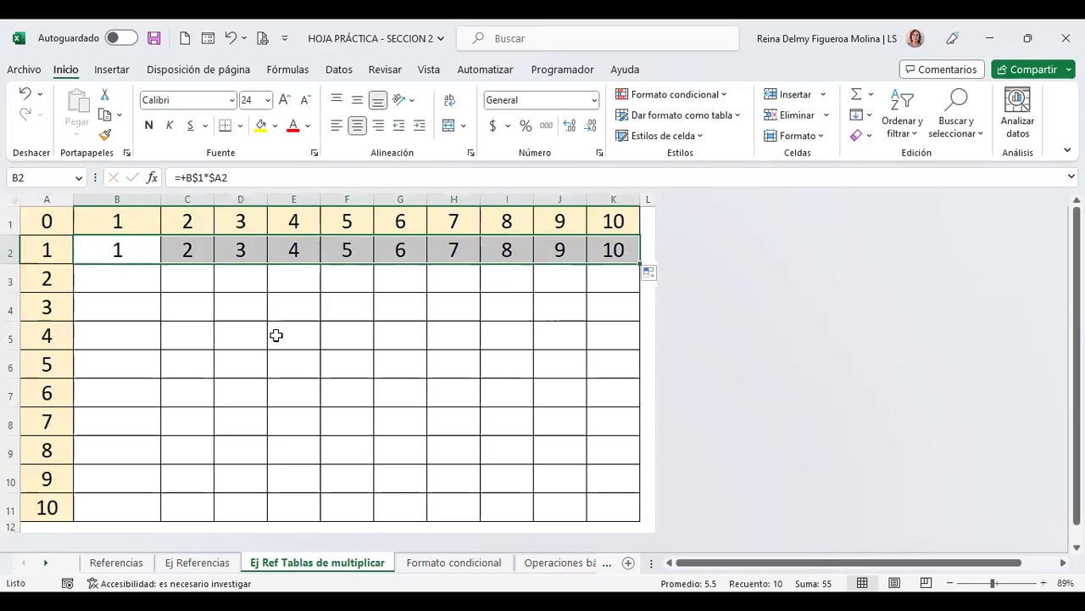
{"action": "left_click", "coordinate": [138, 246]}
{"action": "left_click_drag", "start_coordinate": [159, 263], "coordinate": [157, 526]}
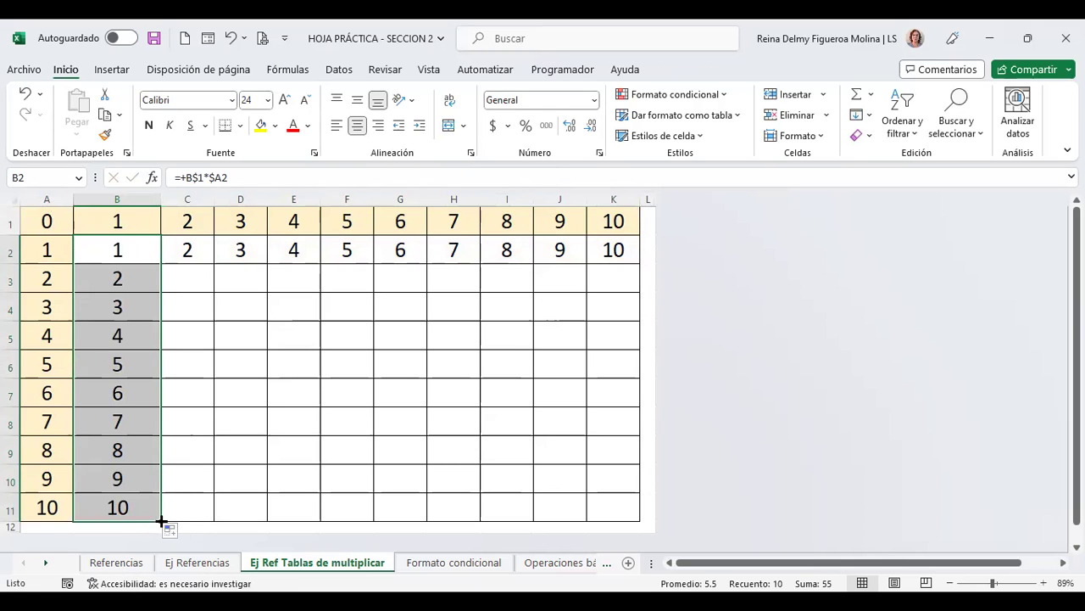
{"action": "left_click_drag", "start_coordinate": [161, 519], "coordinate": [625, 523]}
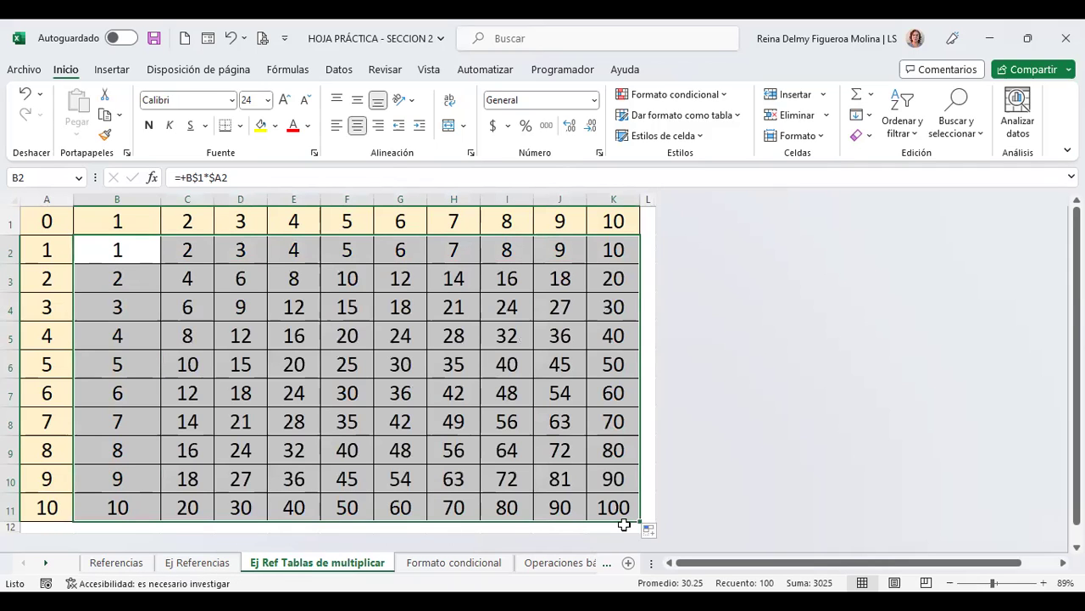
Check the formulas in K11 and H8, and highlight where column G crosses row 7 and column I crosses row 9.
{"action": "left_click", "coordinate": [616, 501]}
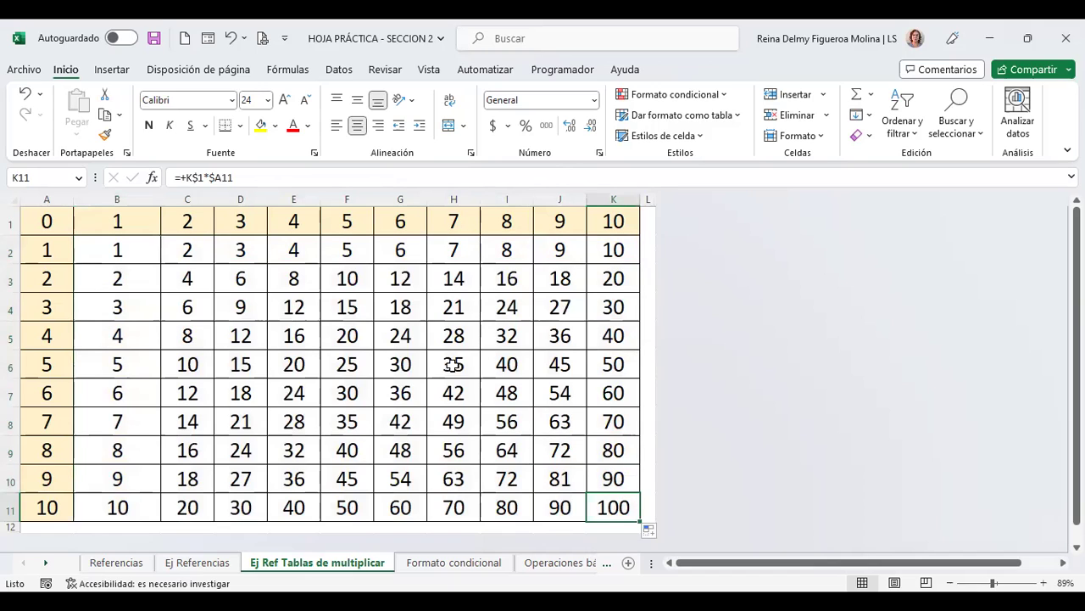
{"action": "left_click", "coordinate": [453, 418]}
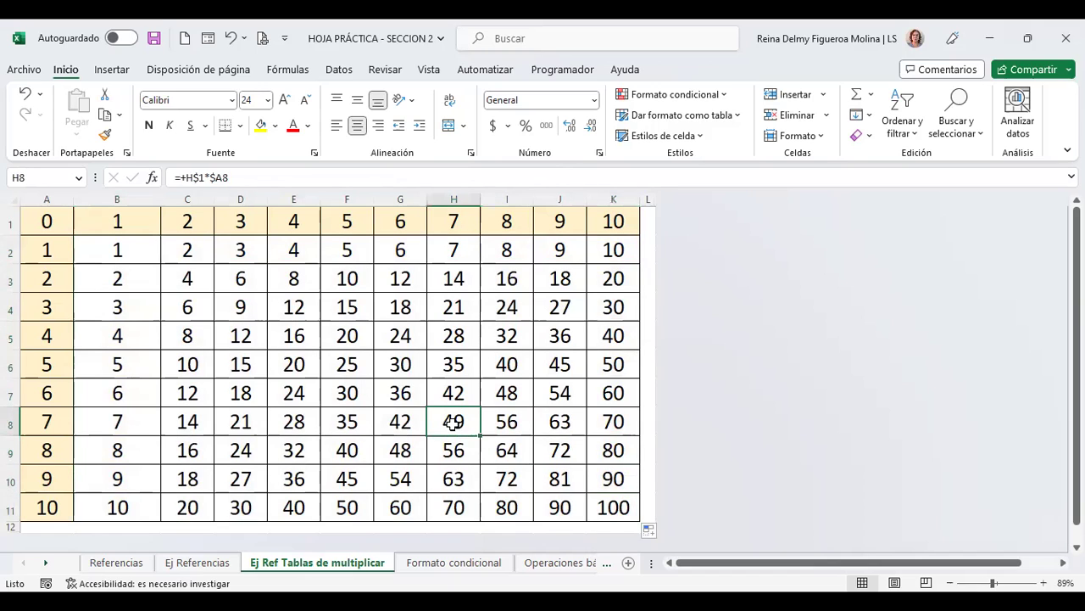
{"action": "left_click", "coordinate": [412, 199]}
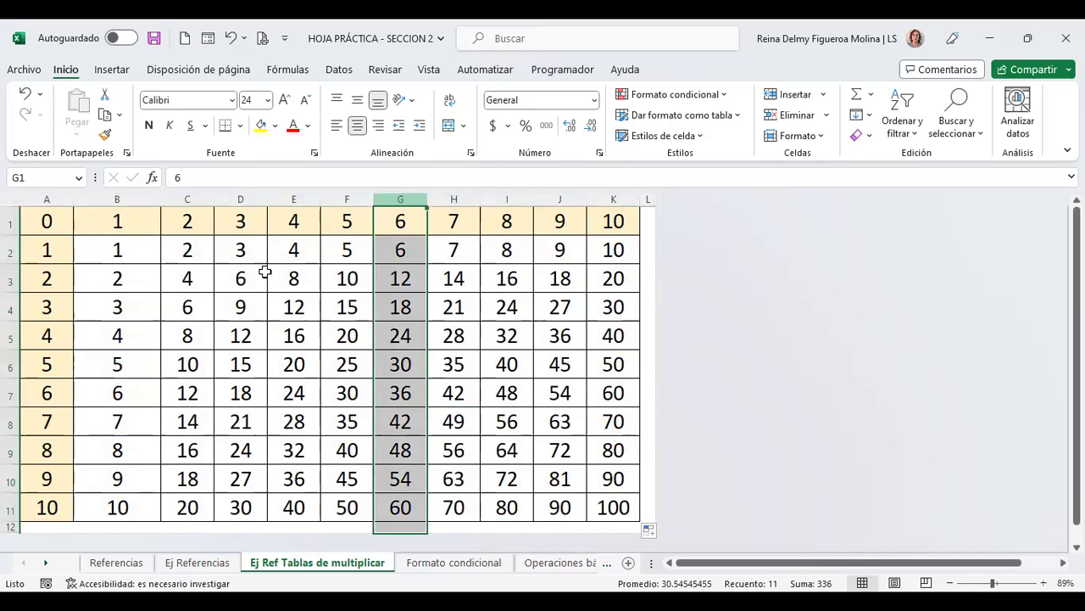
{"action": "left_click", "coordinate": [19, 390], "text": "ctrl"}
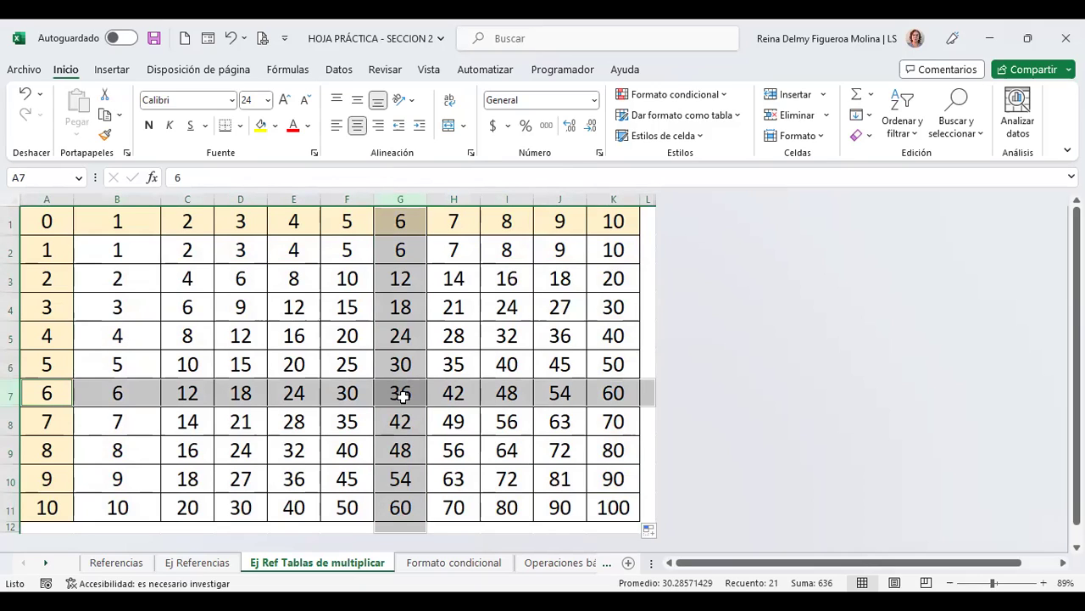
{"action": "left_click", "coordinate": [512, 199]}
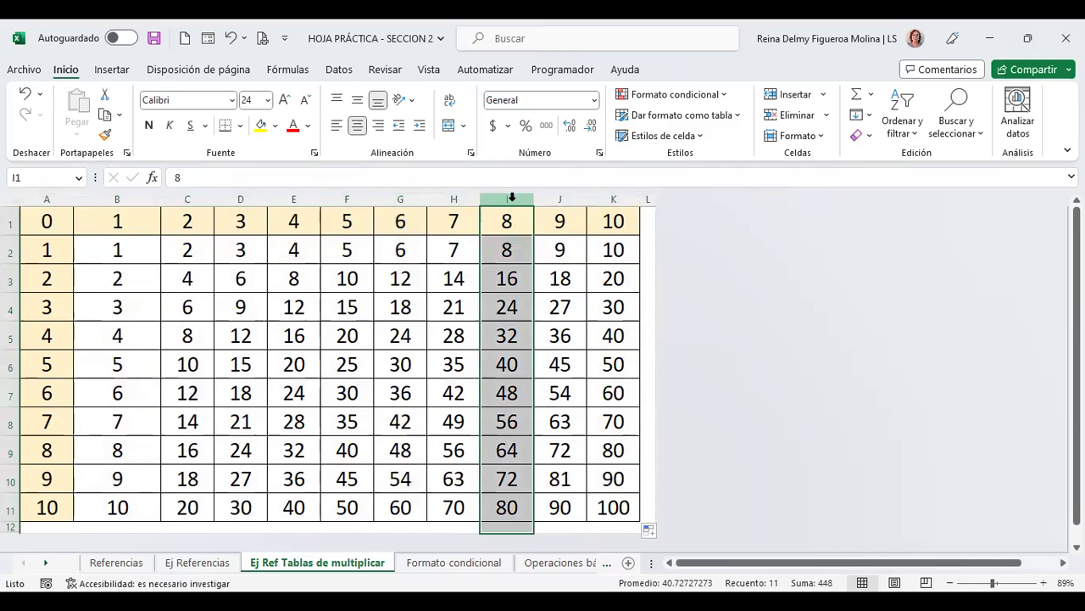
{"action": "left_click", "coordinate": [11, 447], "text": "ctrl"}
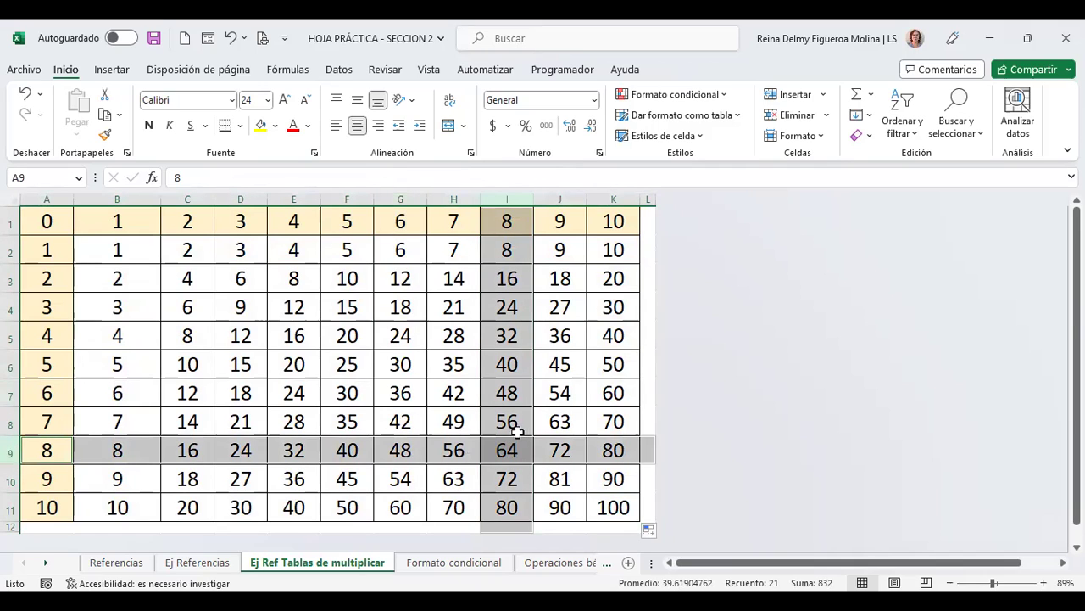
Clear B3:K11 and C2:K2, keeping only the formula in B2.
{"action": "left_click", "coordinate": [129, 251]}
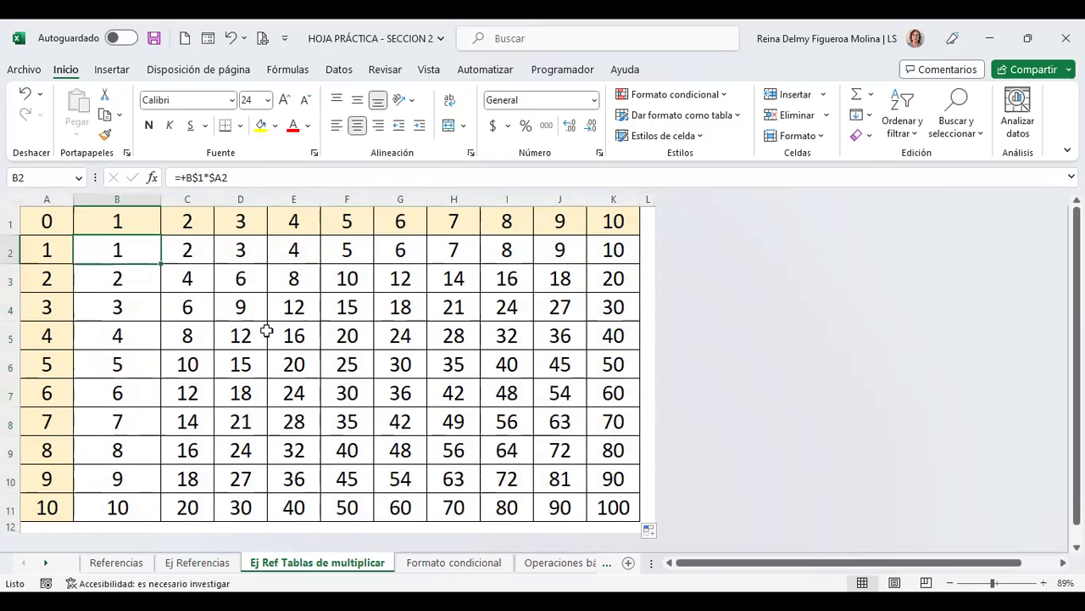
{"action": "left_click_drag", "start_coordinate": [117, 280], "coordinate": [605, 506]}
{"action": "key", "text": "Delete"}
{"action": "left_click_drag", "start_coordinate": [201, 252], "coordinate": [625, 295]}
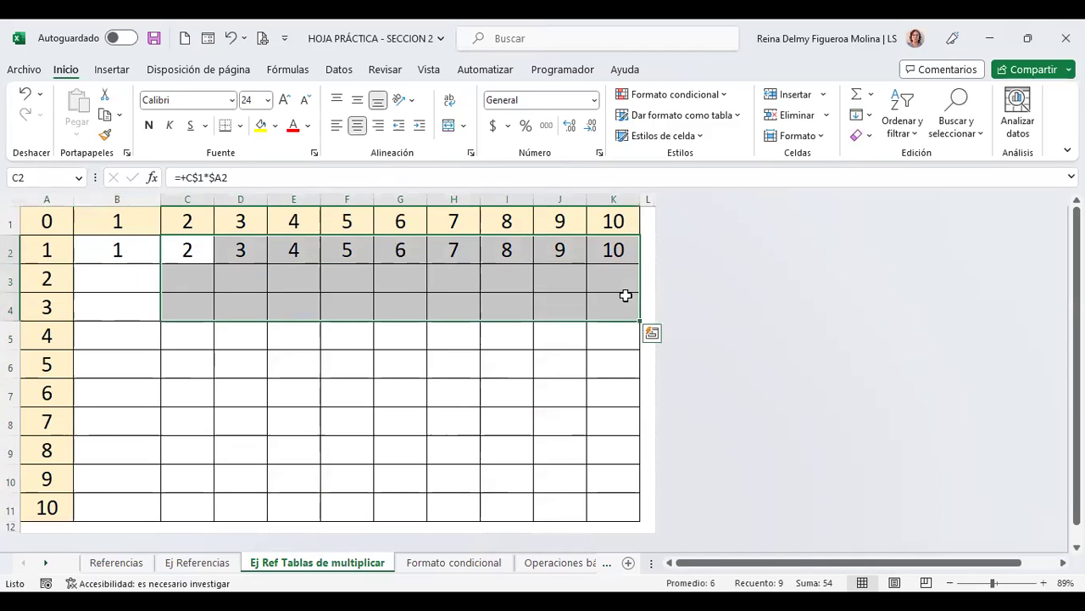
{"action": "key", "text": "Delete"}
{"action": "left_click", "coordinate": [121, 244]}
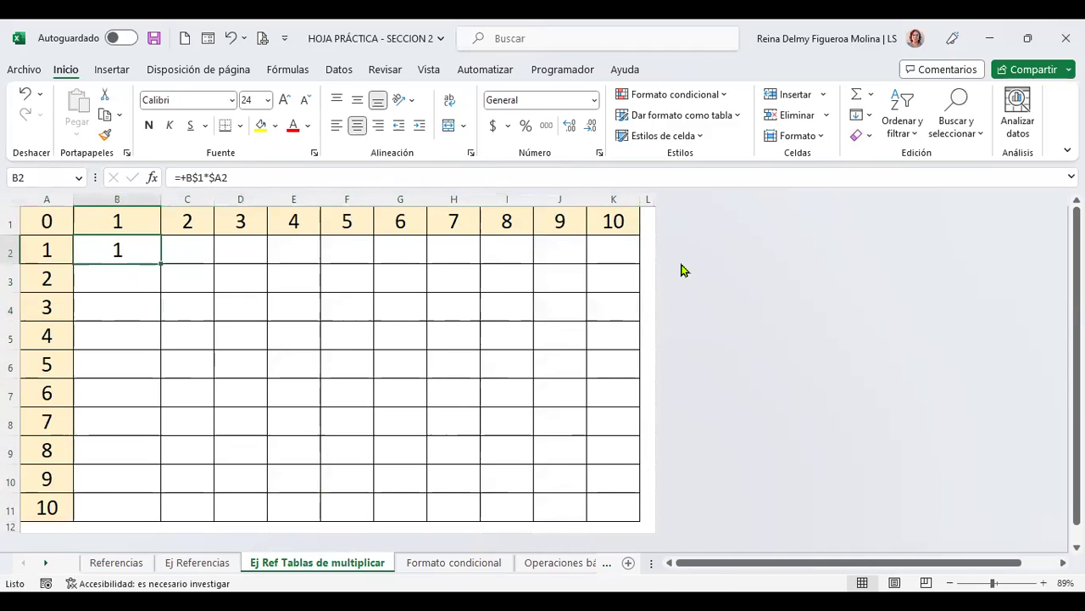
Inspect the mixed-reference formula in B2 and fill it across through K2 and down through row 11.
{"action": "key", "text": "F2"}
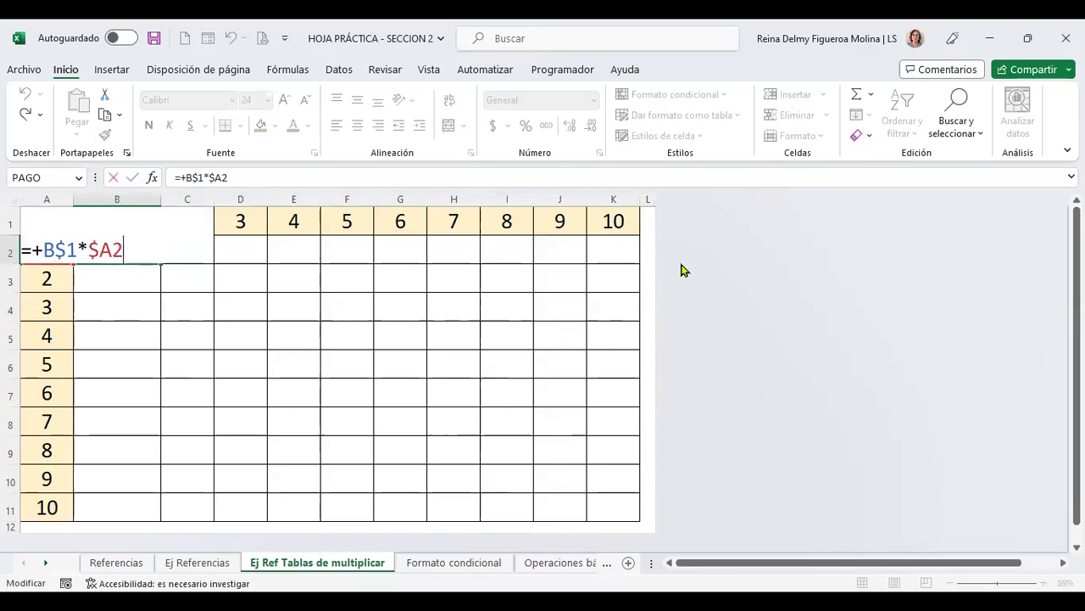
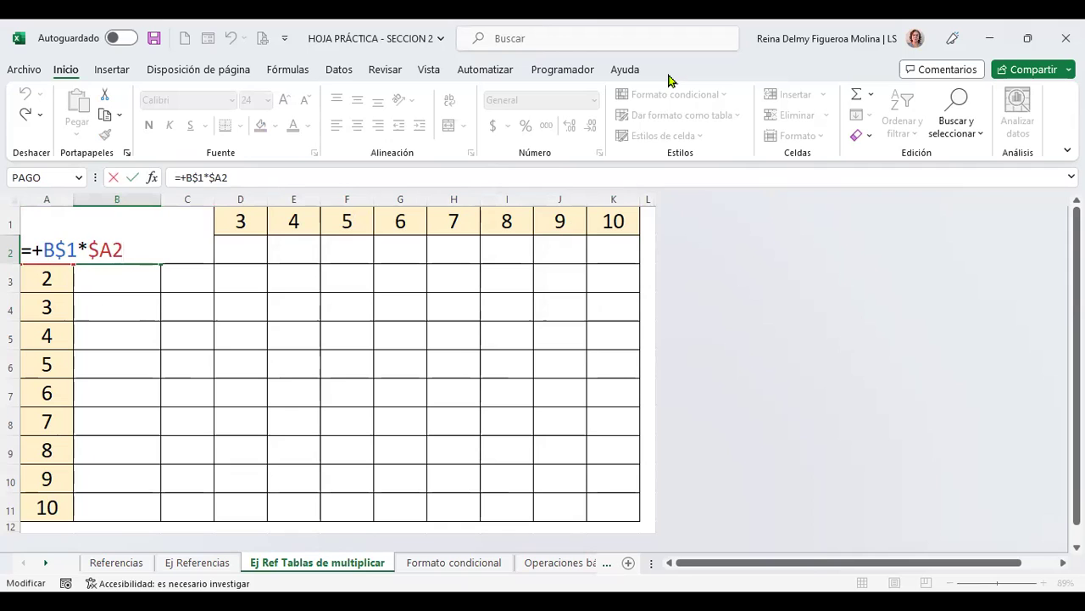
{"action": "key", "text": "Return"}
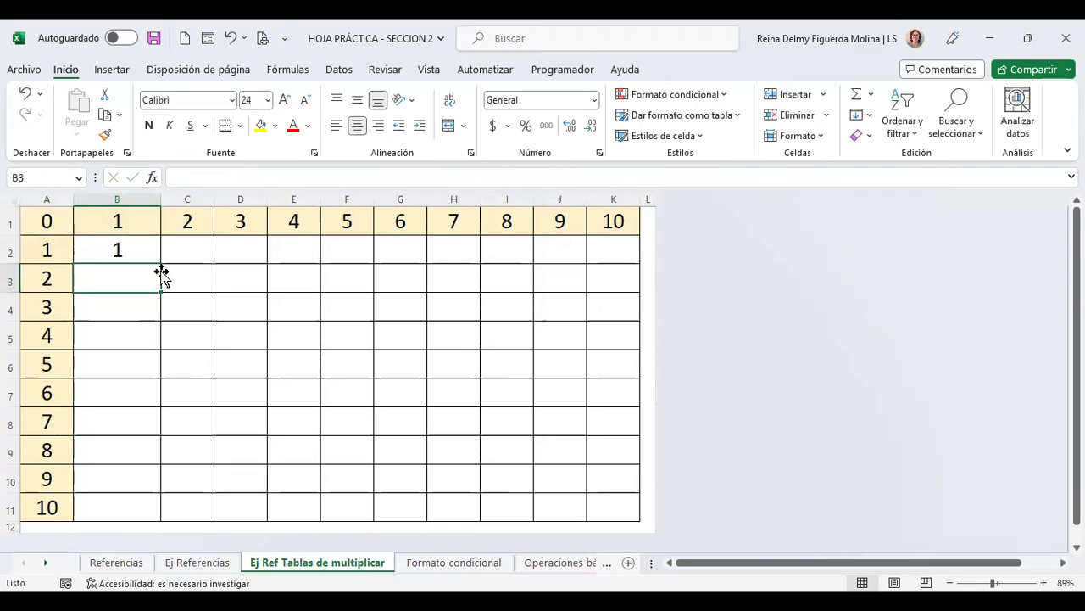
{"action": "key", "text": "Up"}
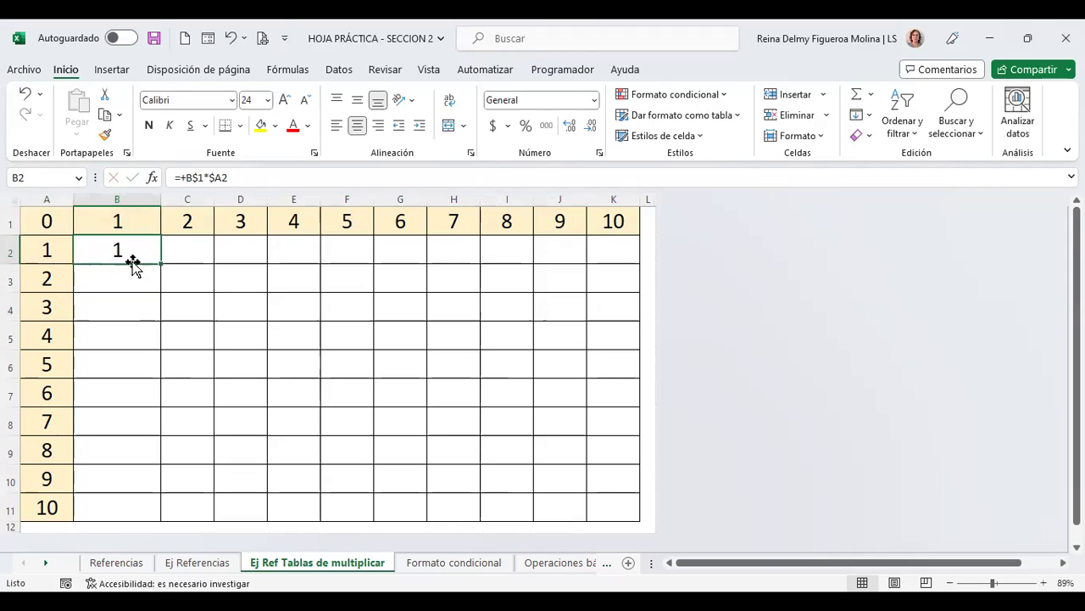
{"action": "left_click_drag", "start_coordinate": [161, 263], "coordinate": [648, 328]}
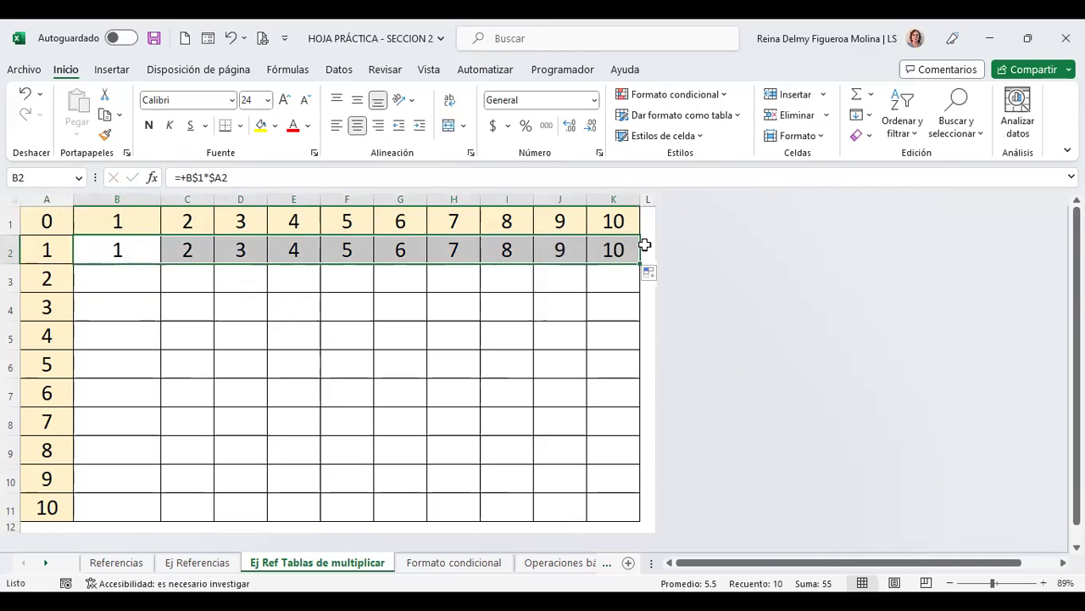
{"action": "left_click_drag", "start_coordinate": [642, 266], "coordinate": [622, 514]}
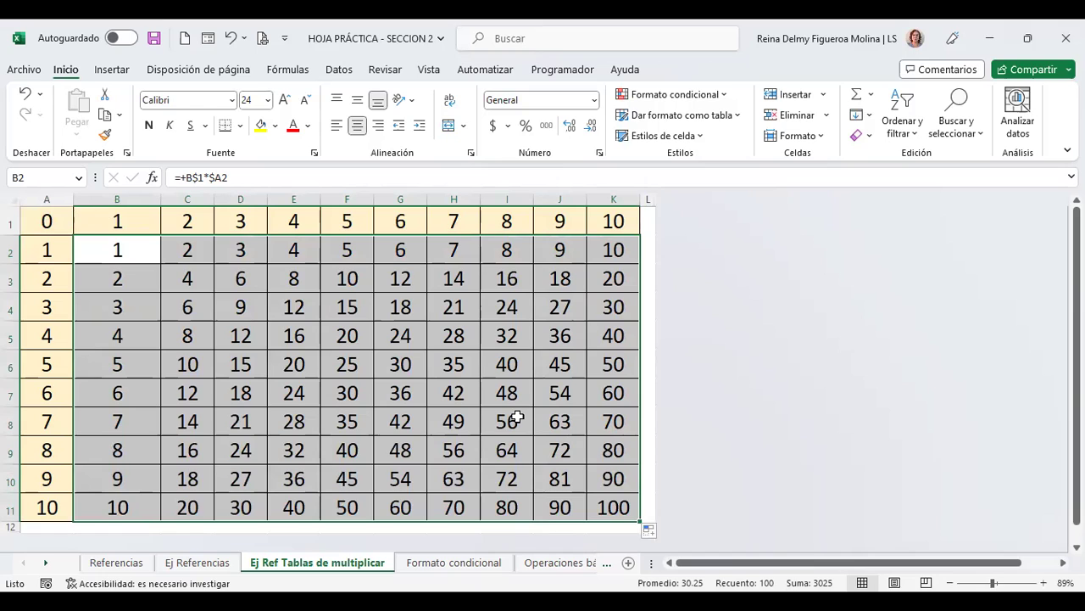
Examine the mixed references in the formulas of H8 and D5, and select F6 to view its formula.
{"action": "left_click", "coordinate": [453, 413]}
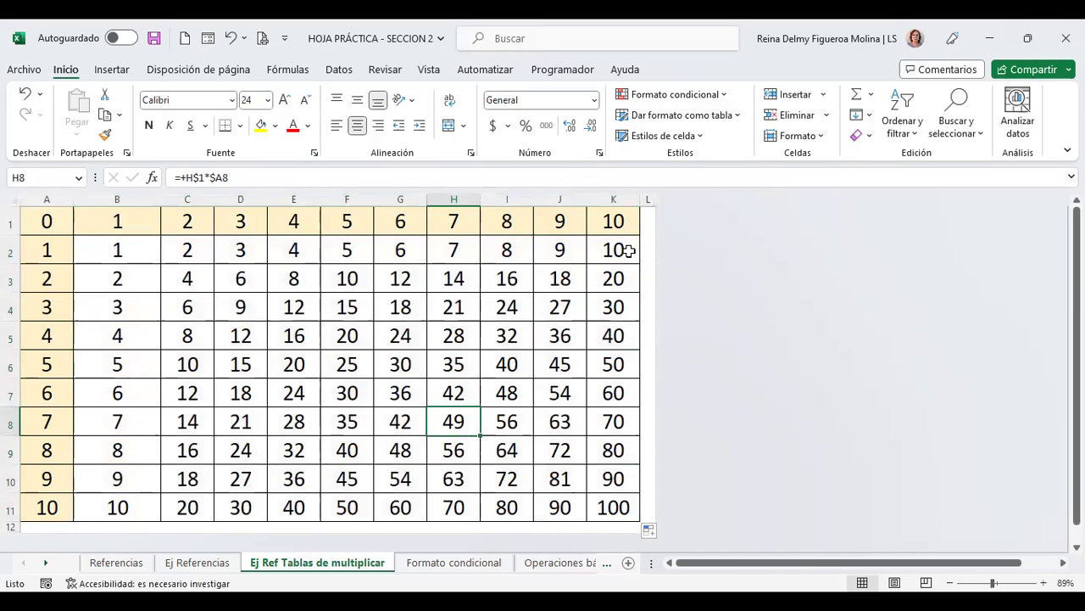
{"action": "key", "text": "F2"}
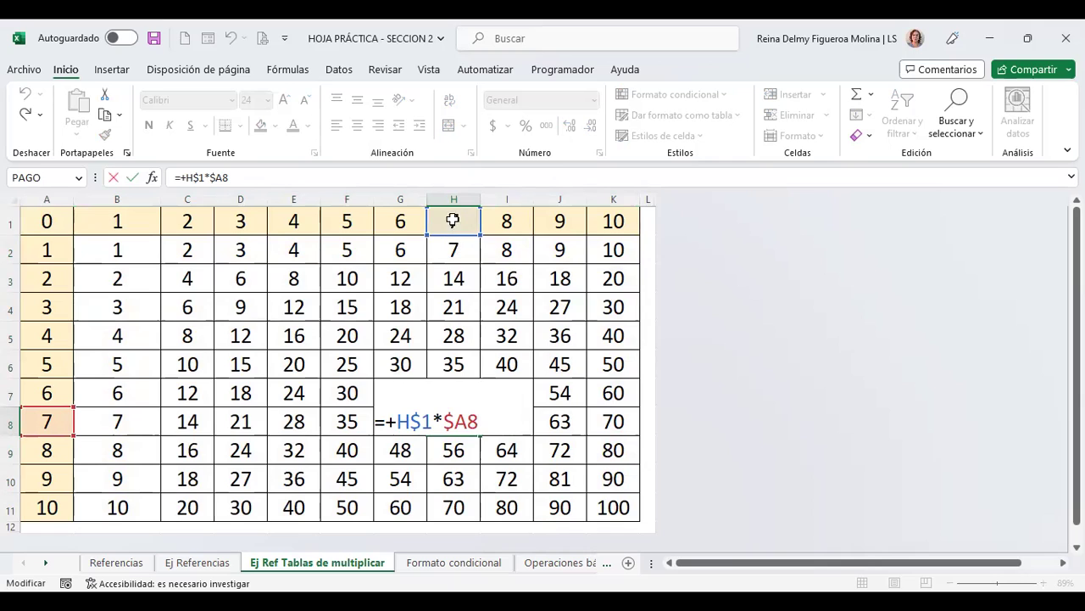
{"action": "key", "text": "ctrl+Return"}
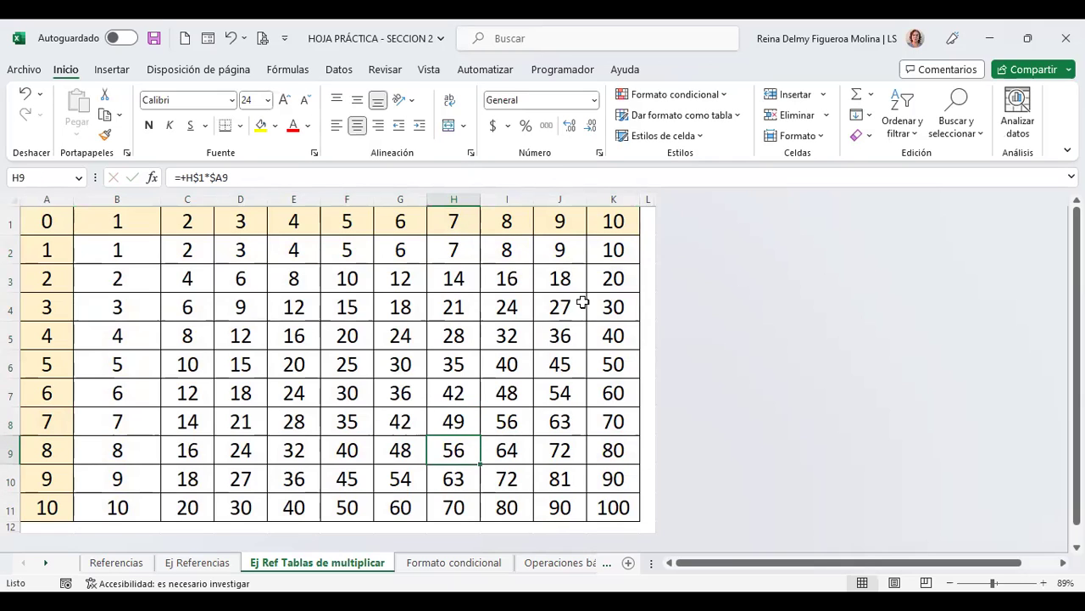
{"action": "left_click", "coordinate": [243, 336]}
{"action": "key", "text": "F2"}
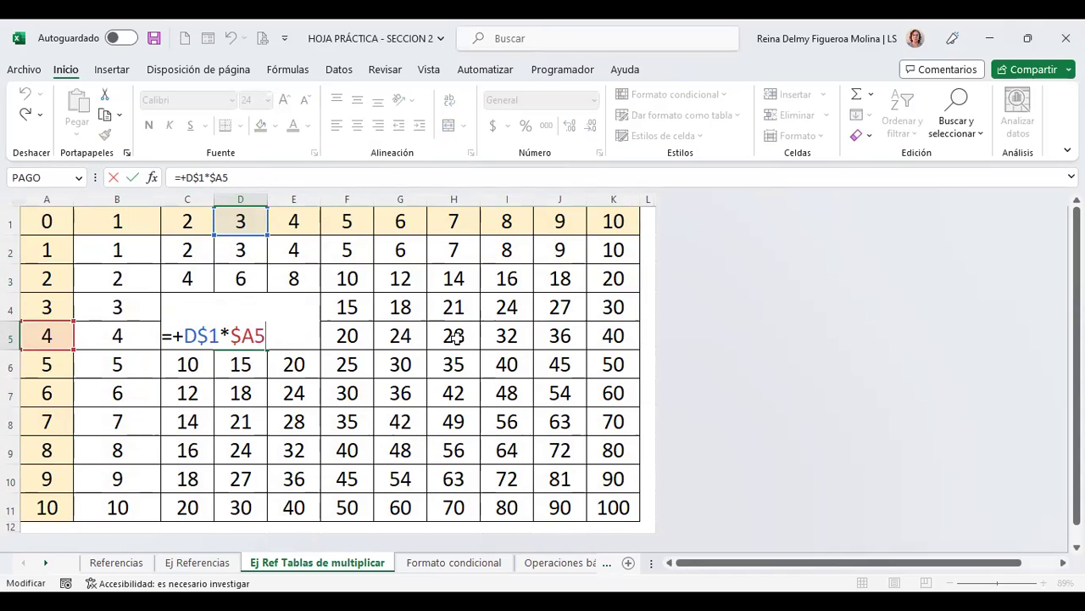
{"action": "key", "text": "ctrl+Return"}
{"action": "key", "text": "Down"}
{"action": "key", "text": "Right"}
{"action": "key", "text": "Right"}
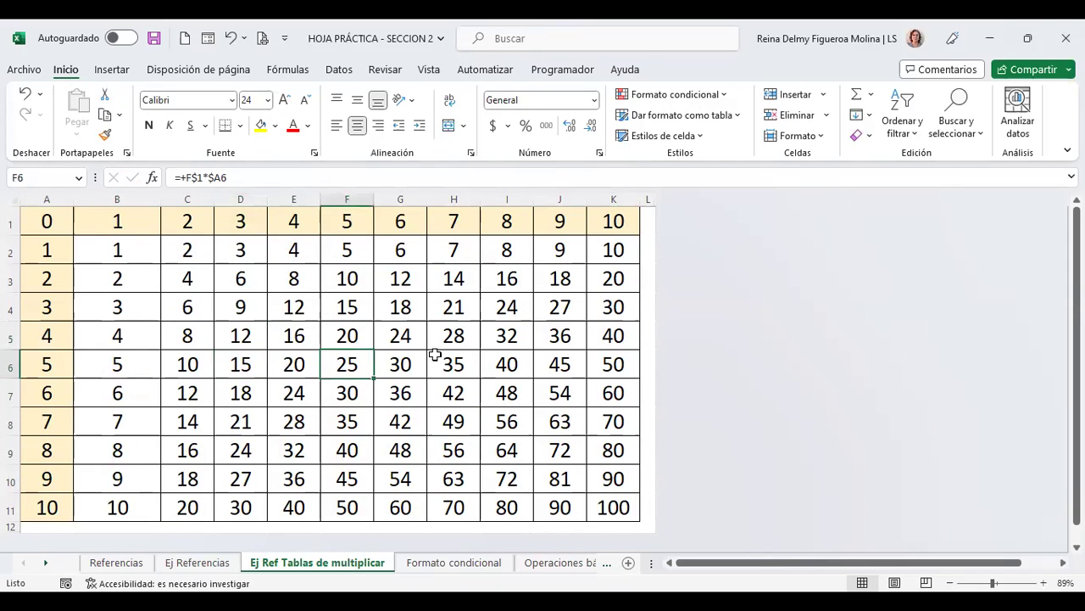
Review the multiplication table's formulas in K11, B2, J9 and G8.
{"action": "left_click", "coordinate": [610, 506]}
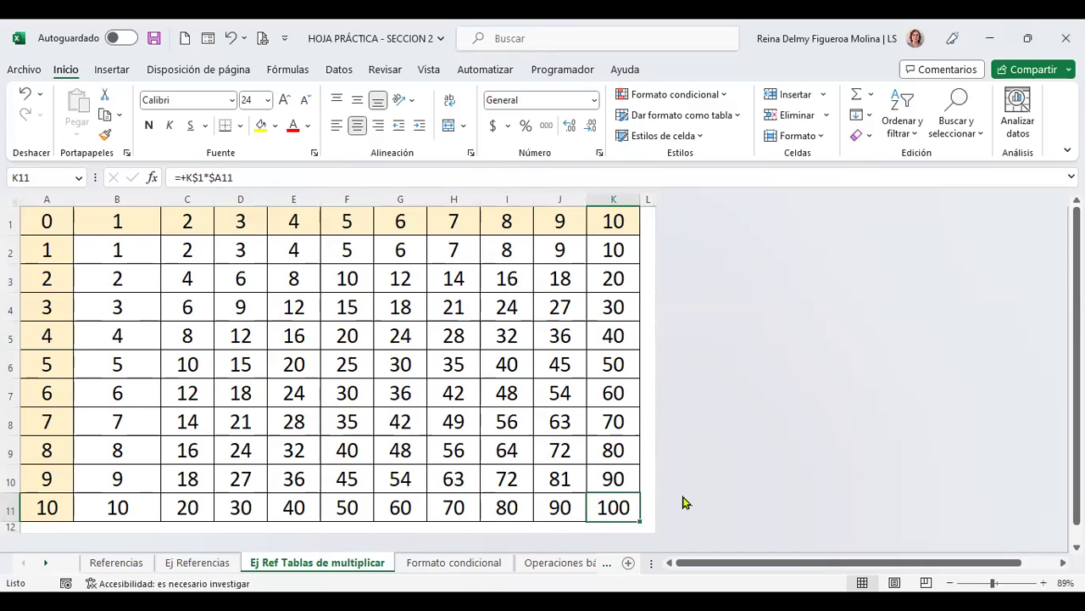
{"action": "left_click", "coordinate": [56, 213]}
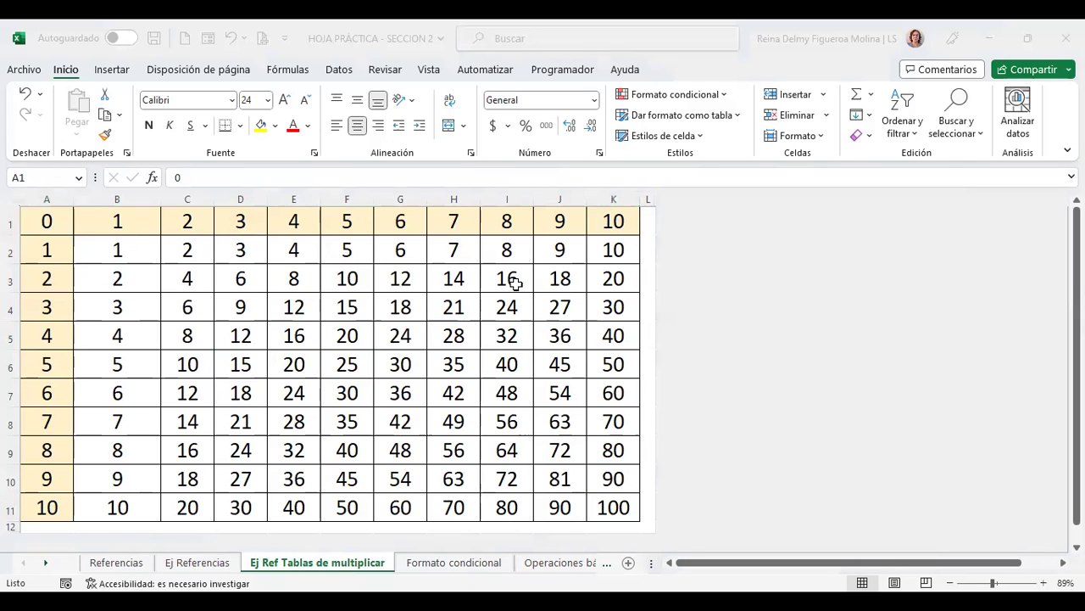
{"action": "left_click", "coordinate": [399, 449]}
{"action": "key", "text": "ctrl+Home"}
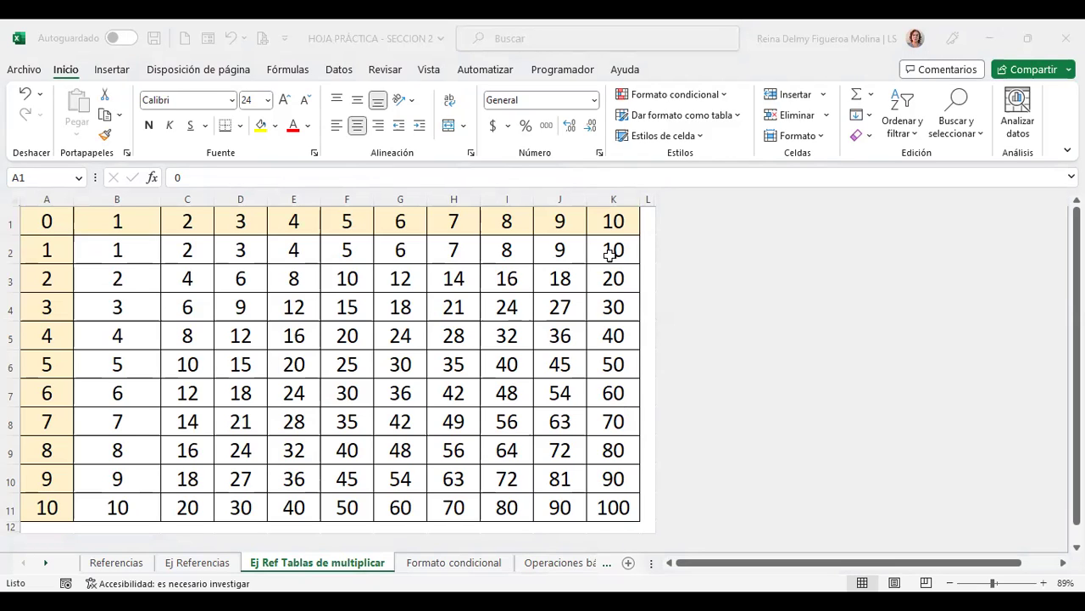
{"action": "left_click", "coordinate": [135, 241]}
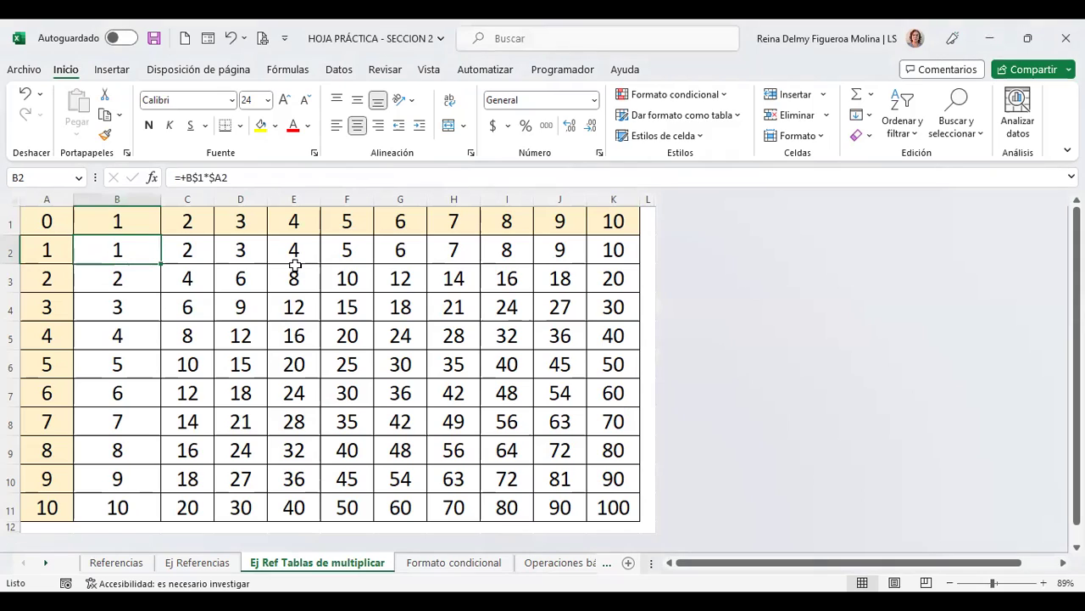
{"action": "left_click", "coordinate": [560, 450]}
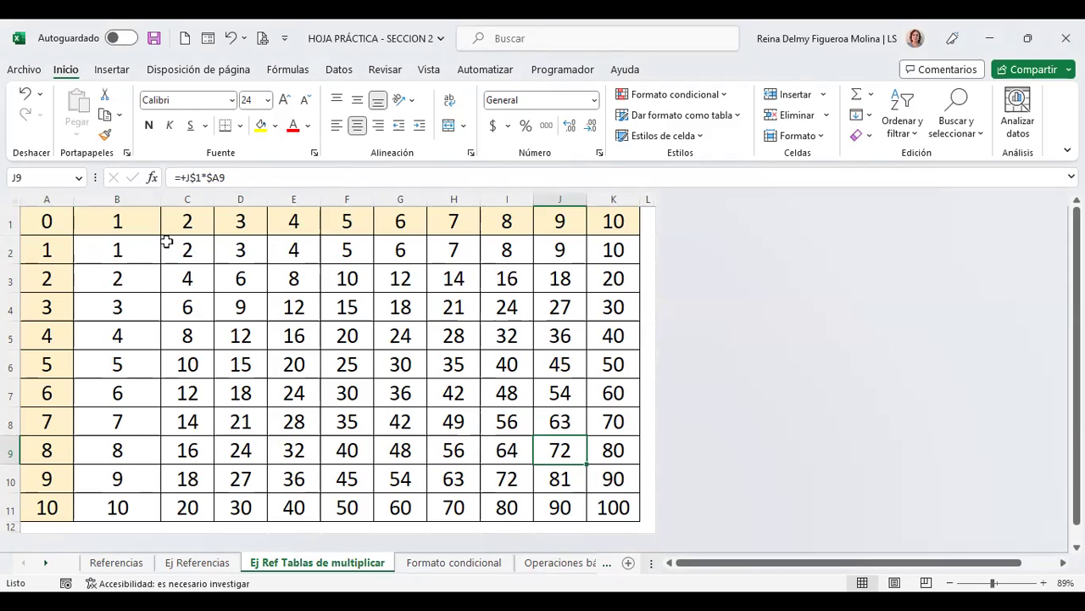
{"action": "left_click", "coordinate": [413, 421]}
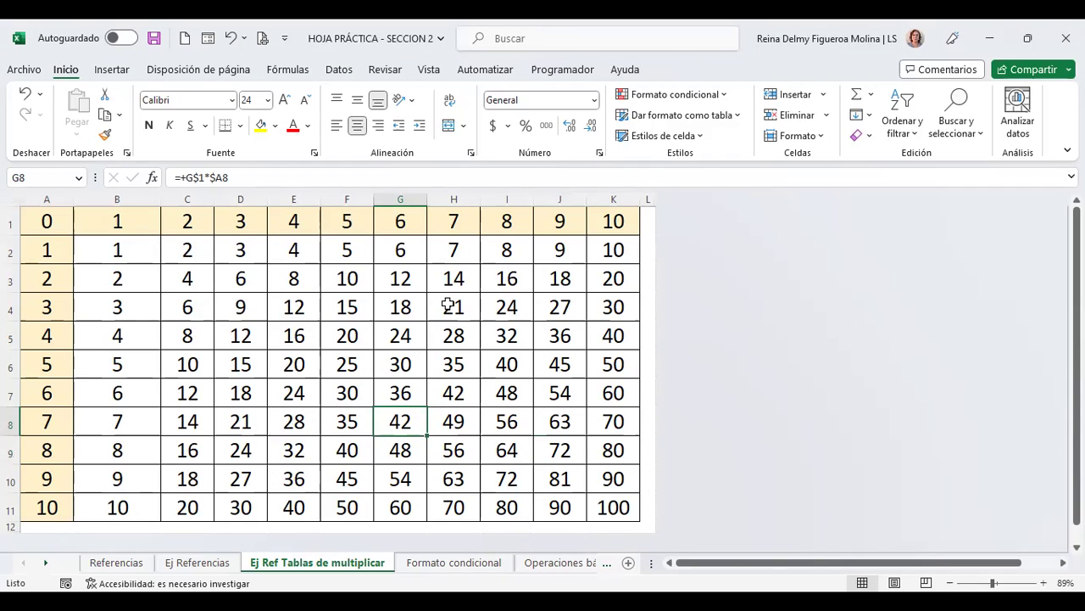
Insert a new blank worksheet right after the Ej Ref Tablas de multiplicar sheet.
{"action": "left_click", "coordinate": [44, 562]}
{"action": "left_click", "coordinate": [45, 562]}
{"action": "left_click", "coordinate": [45, 562]}
{"action": "left_click", "coordinate": [45, 562]}
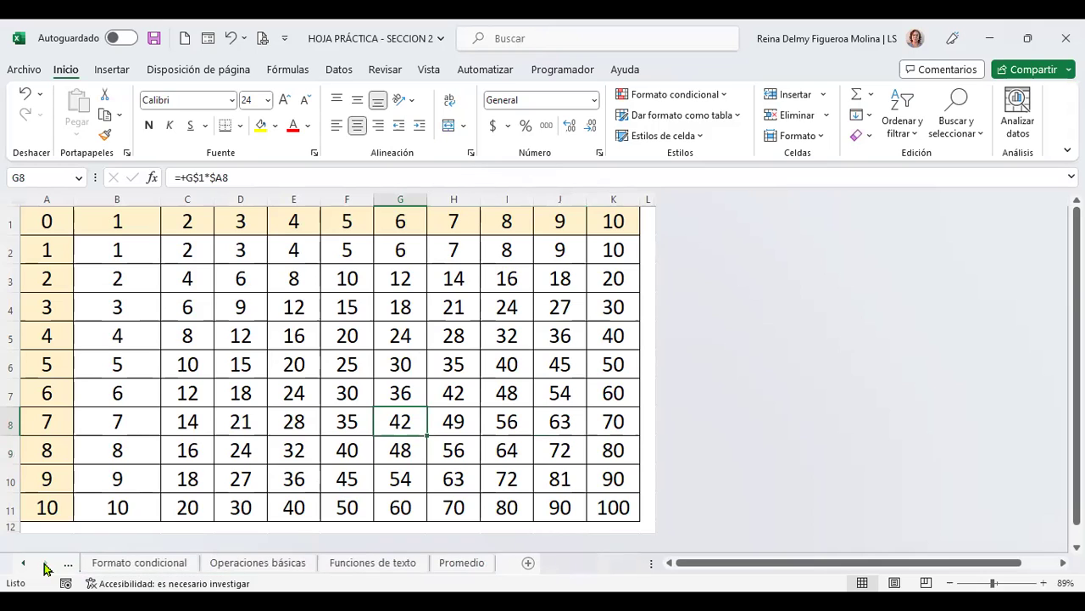
{"action": "left_click", "coordinate": [528, 564]}
Set the font size of the entire new worksheet to 14.
{"action": "left_click", "coordinate": [9, 203]}
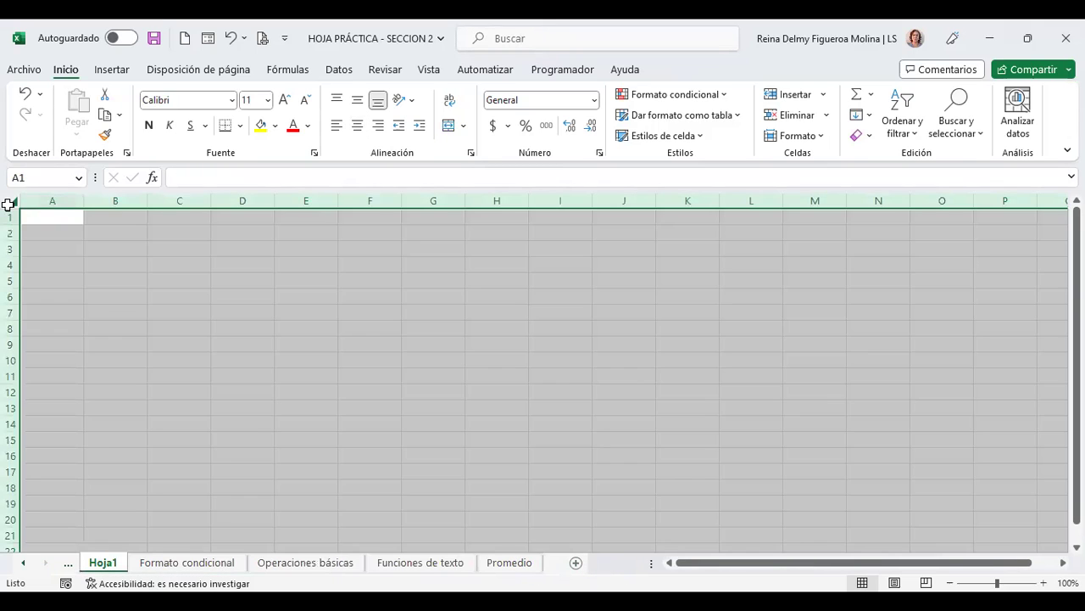
{"action": "scroll", "coordinate": [896, 483], "scroll_direction": "up", "scroll_amount": 2, "text": "ctrl"}
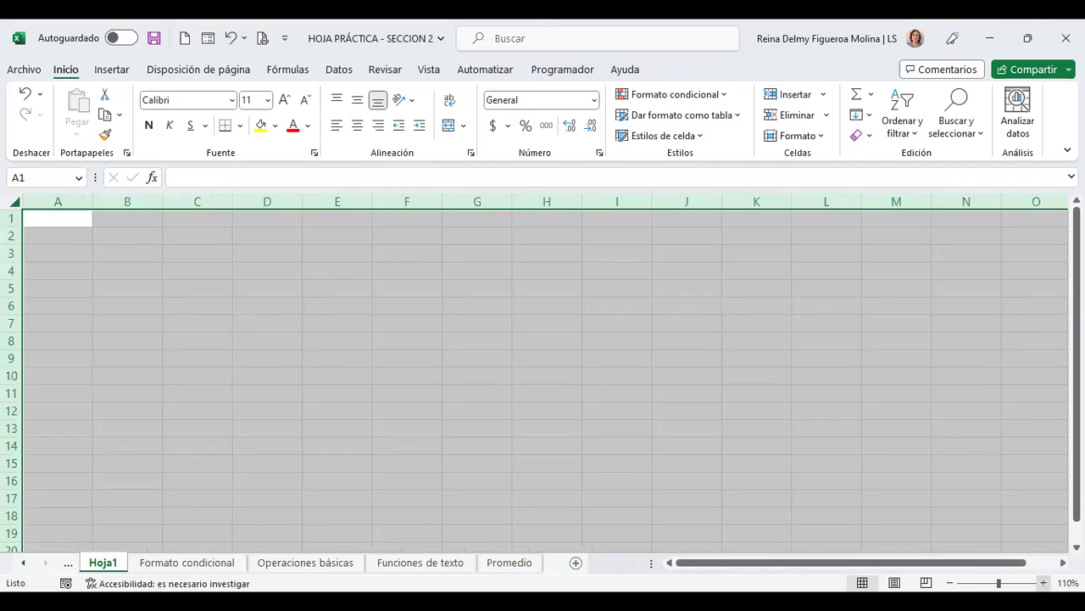
{"action": "left_click", "coordinate": [283, 100]}
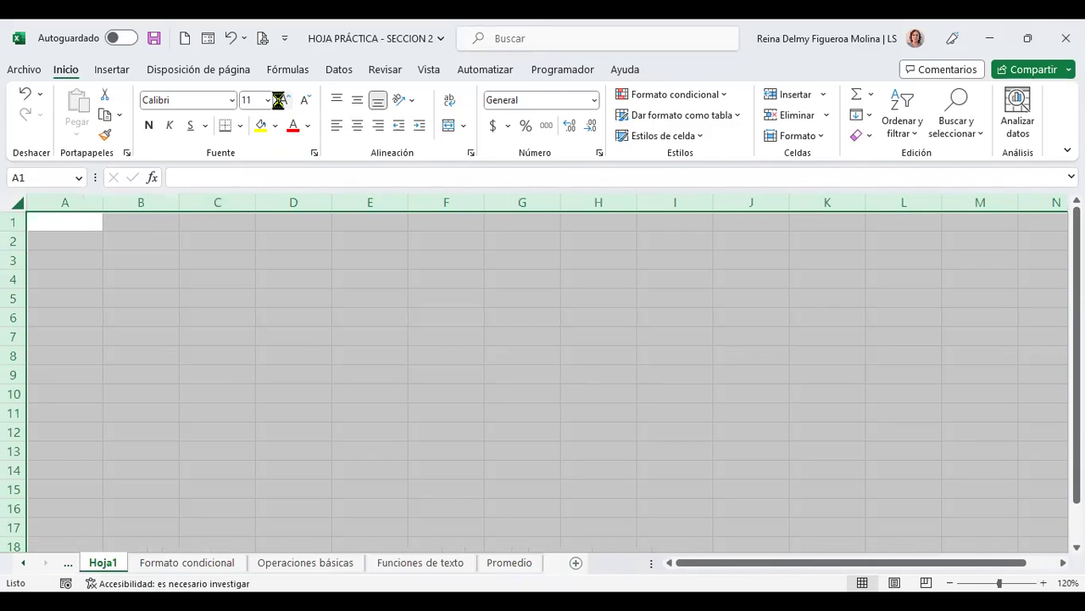
{"action": "left_click", "coordinate": [284, 100]}
{"action": "left_click", "coordinate": [71, 226]}
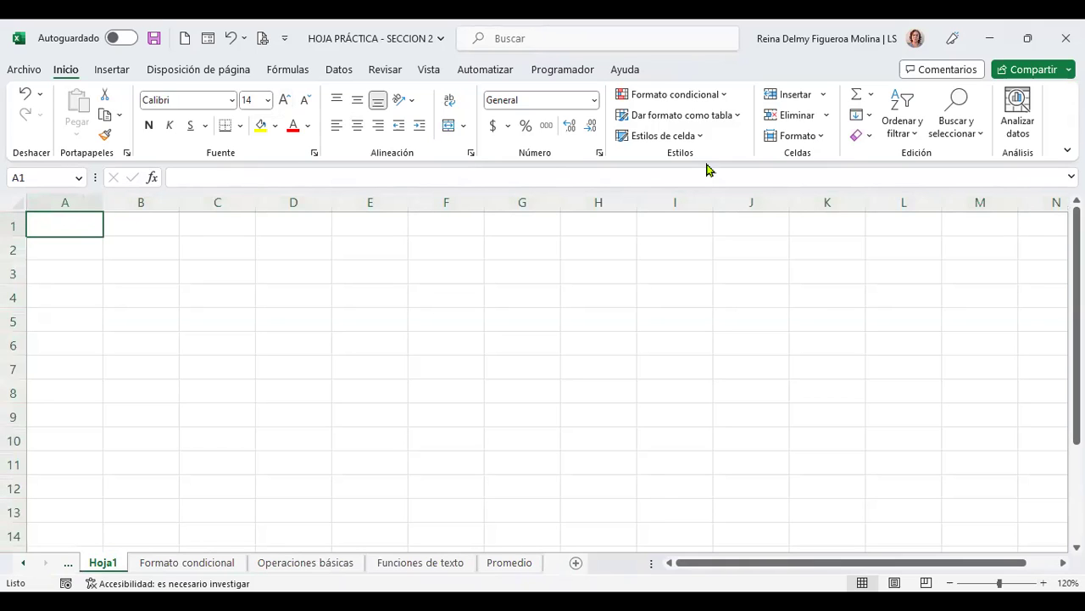
Go to the Ej Referencias sheet and examine the absolute reference to the ISSS rate in D5's formula.
{"action": "left_click", "coordinate": [23, 562]}
{"action": "left_click", "coordinate": [23, 562]}
{"action": "left_click", "coordinate": [23, 562]}
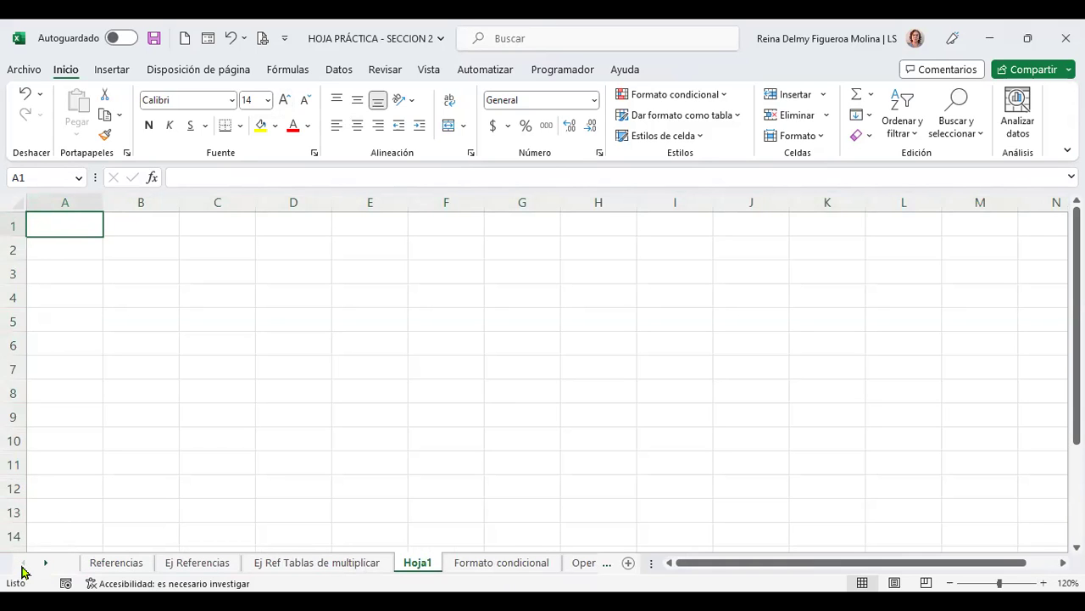
{"action": "left_click", "coordinate": [204, 562]}
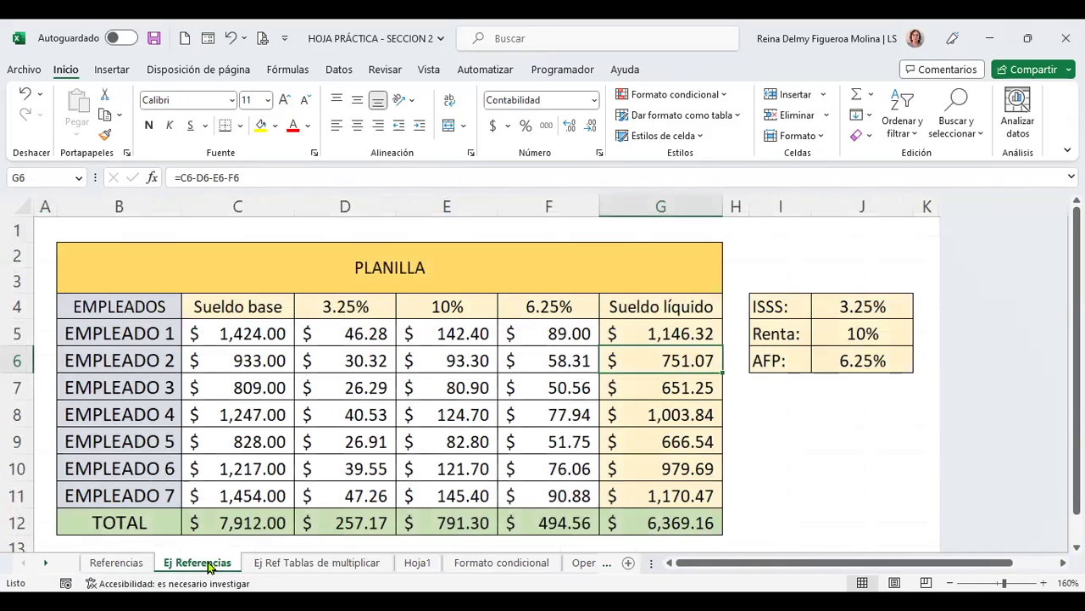
{"action": "left_click", "coordinate": [350, 331]}
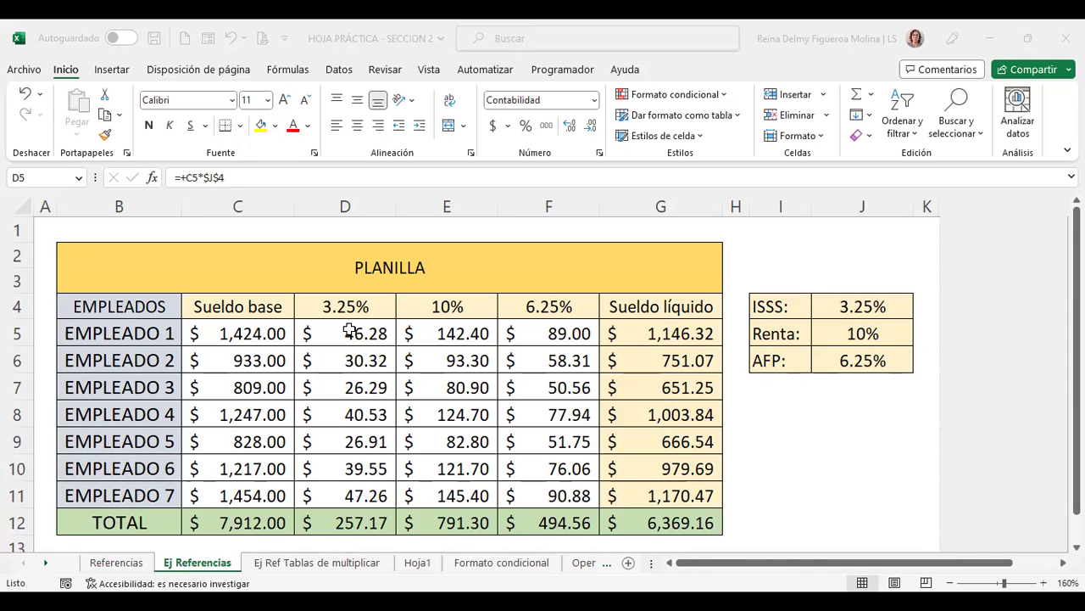
{"action": "key", "text": "F2"}
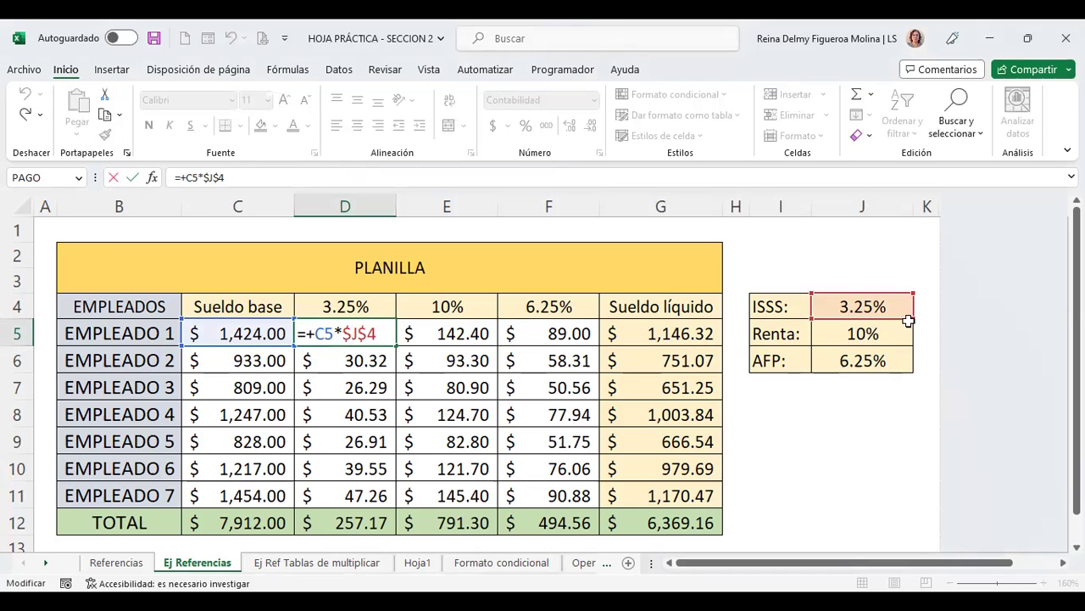
{"action": "key", "text": "Return"}
Examine the absolute references to the Renta and AFP rates in the formulas of E5 and F5.
{"action": "key", "text": "Up"}
{"action": "key", "text": "Right"}
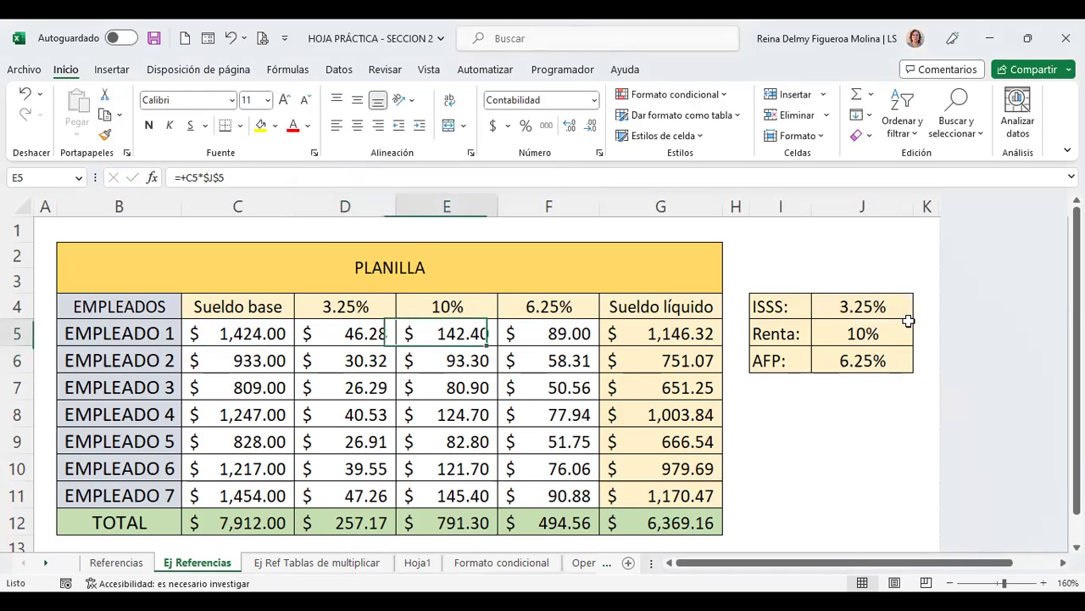
{"action": "key", "text": "Up"}
{"action": "key", "text": "Right"}
{"action": "key", "text": "Left"}
{"action": "key", "text": "Down"}
{"action": "key", "text": "F2"}
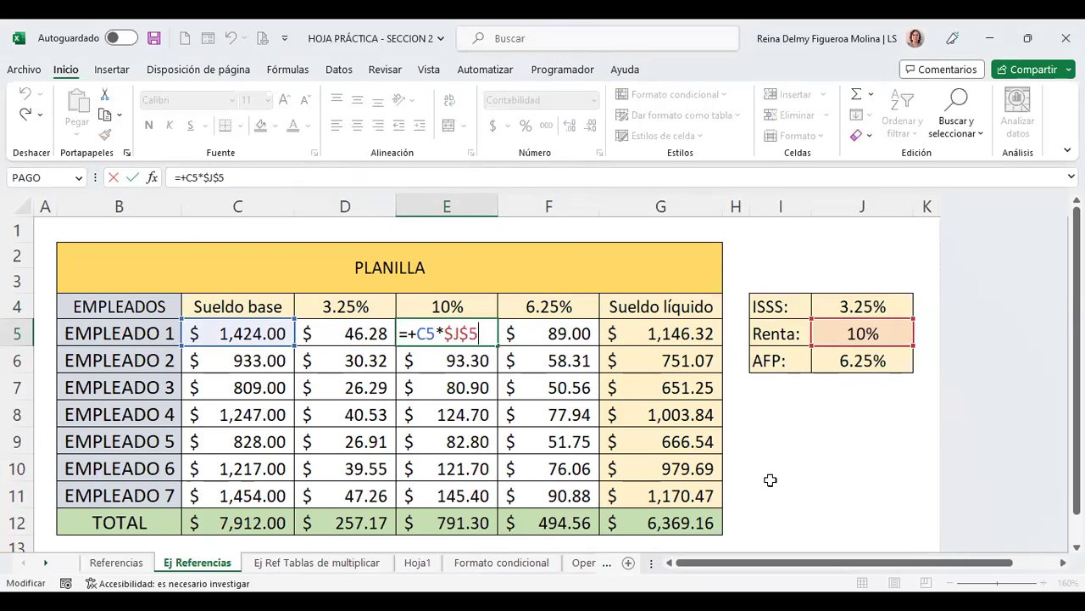
{"action": "key", "text": "Return"}
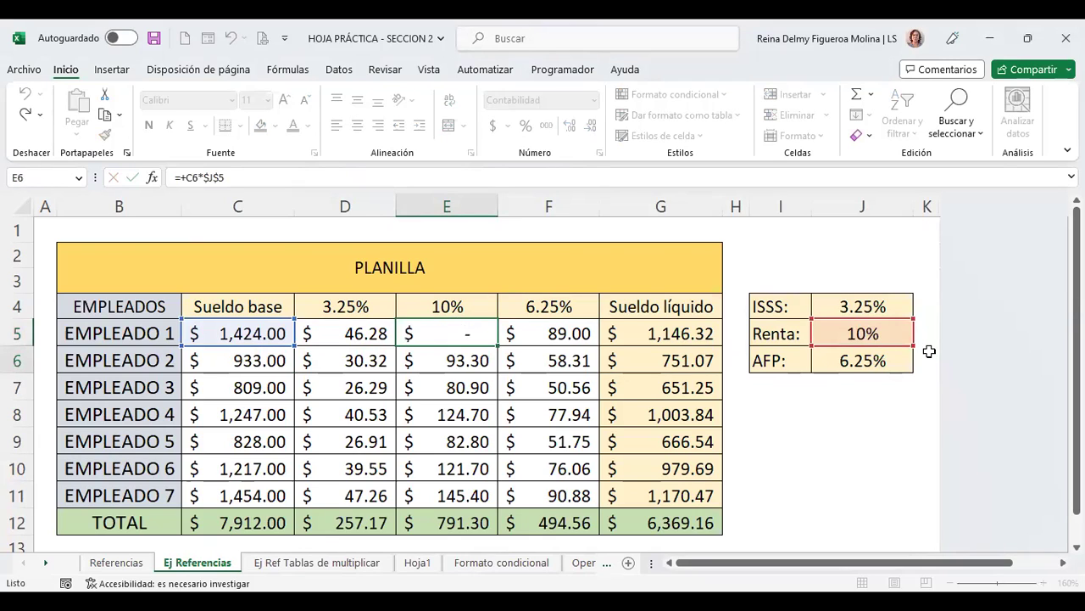
{"action": "key", "text": "Up"}
{"action": "key", "text": "Right"}
{"action": "key", "text": "F2"}
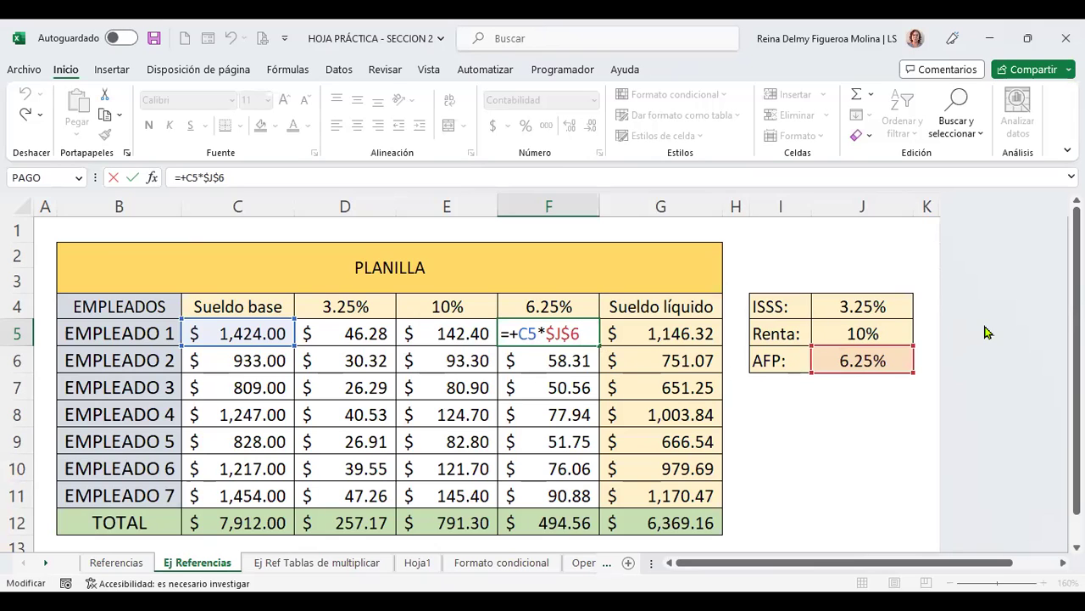
{"action": "key", "text": "Return"}
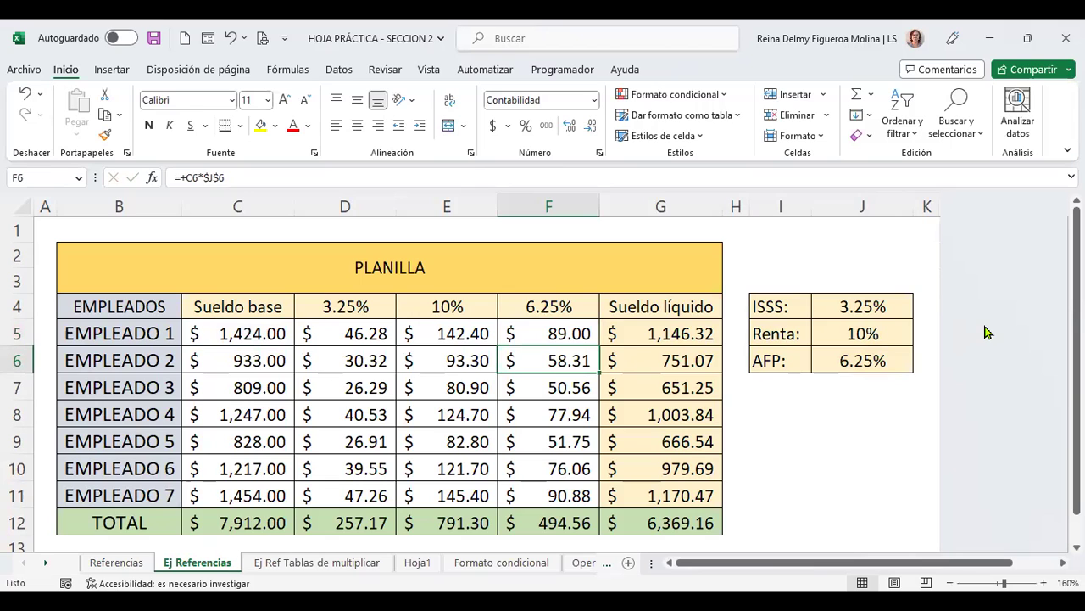
Return to the Ej Ref Tablas de multiplicar sheet and examine the mixed references in B2's formula.
{"action": "left_click", "coordinate": [354, 562]}
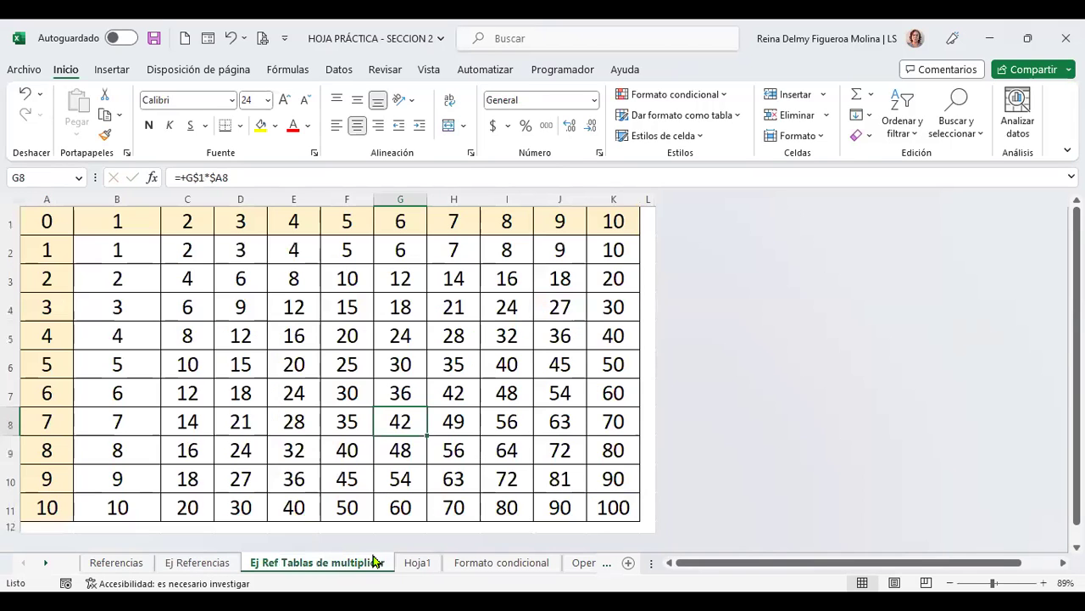
{"action": "left_click", "coordinate": [125, 256]}
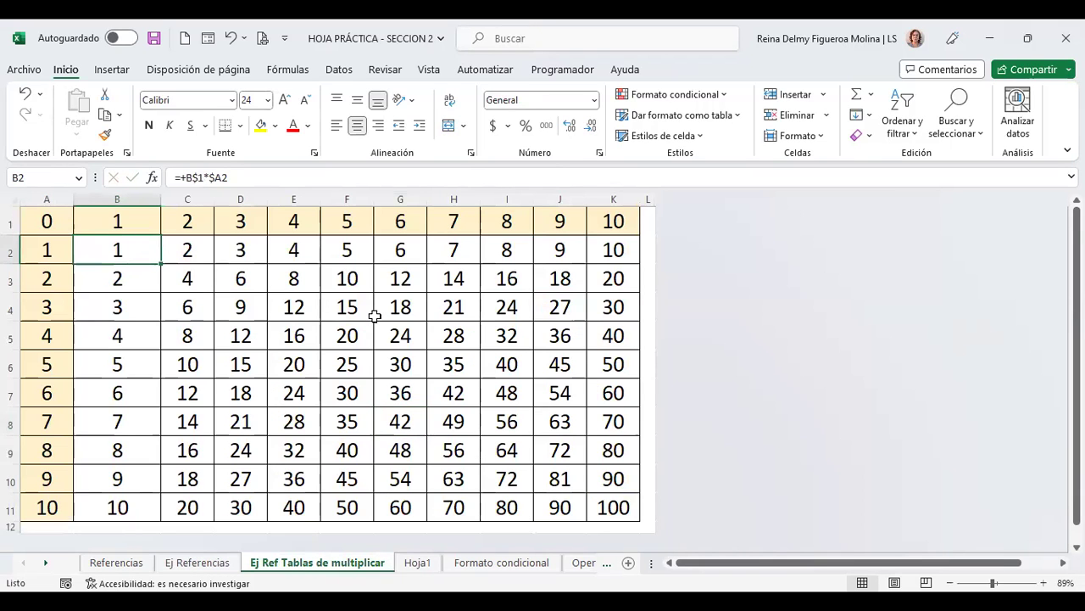
{"action": "key", "text": "F2"}
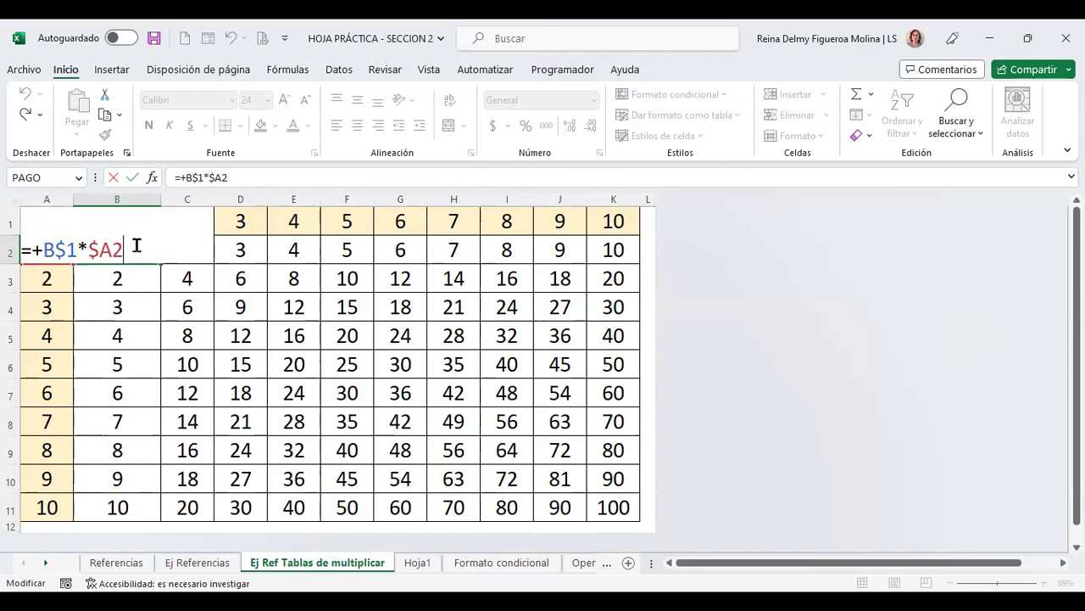
{"action": "key", "text": "Return"}
Move through the multiplication table, examine the header cells referenced by J6's formula, and check the formula in J2.
{"action": "key", "text": "Right"}
{"action": "key", "text": "Right"}
{"action": "key", "text": "Right"}
{"action": "key", "text": "Down"}
{"action": "key", "text": "Down"}
{"action": "key", "text": "Down"}
{"action": "key", "text": "Right"}
{"action": "key", "text": "Down"}
{"action": "key", "text": "Right"}
{"action": "key", "text": "Right"}
{"action": "key", "text": "Down"}
{"action": "key", "text": "Down"}
{"action": "key", "text": "Right"}
{"action": "key", "text": "Right"}
{"action": "key", "text": "Up"}
{"action": "key", "text": "Up"}
{"action": "key", "text": "Up"}
{"action": "key", "text": "F2"}
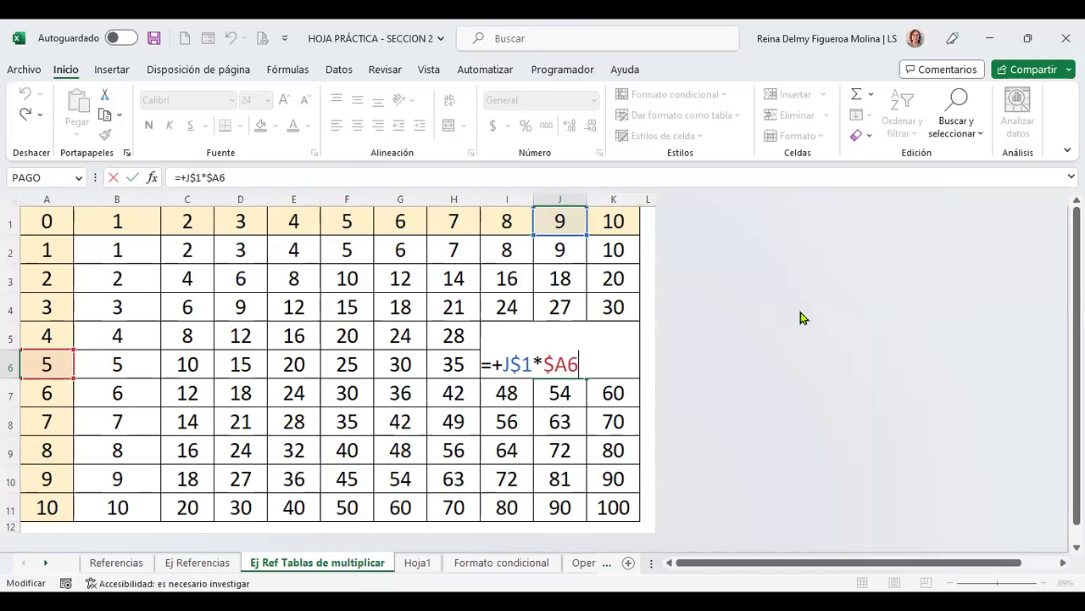
{"action": "key", "text": "Return"}
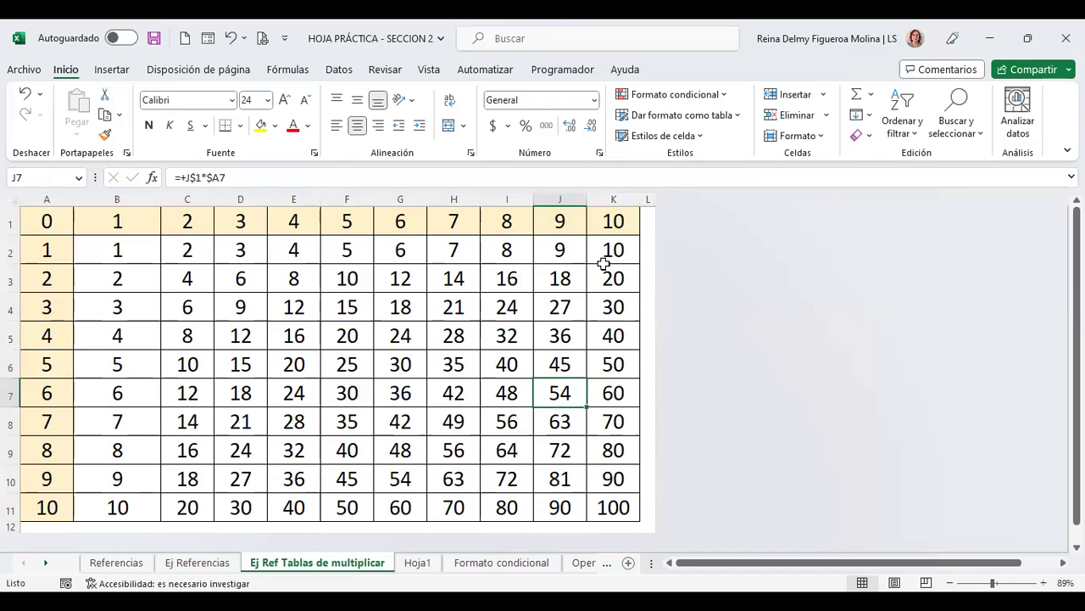
{"action": "left_click", "coordinate": [566, 252]}
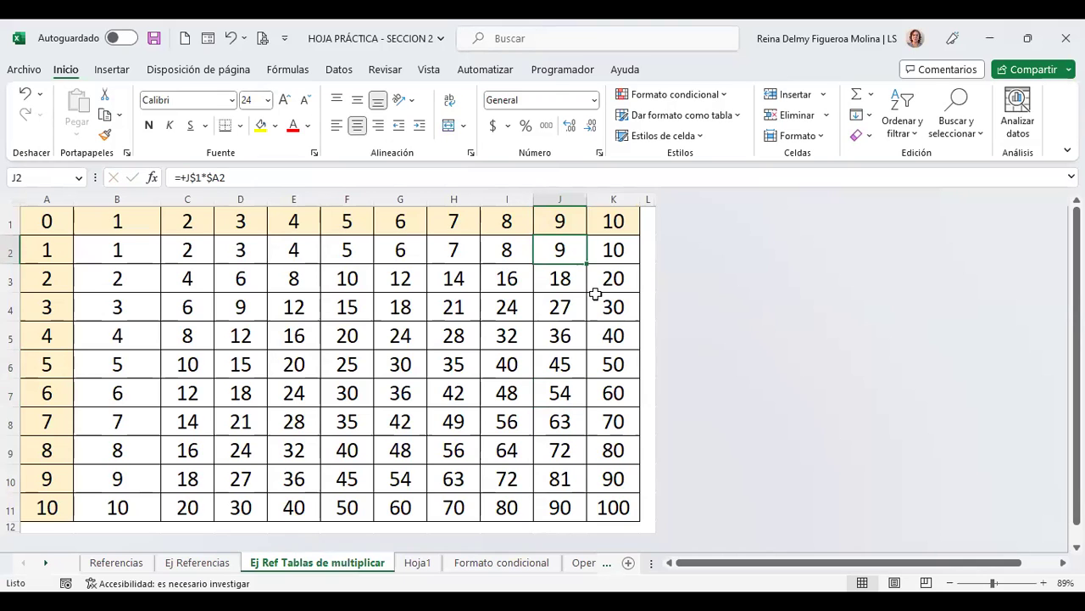